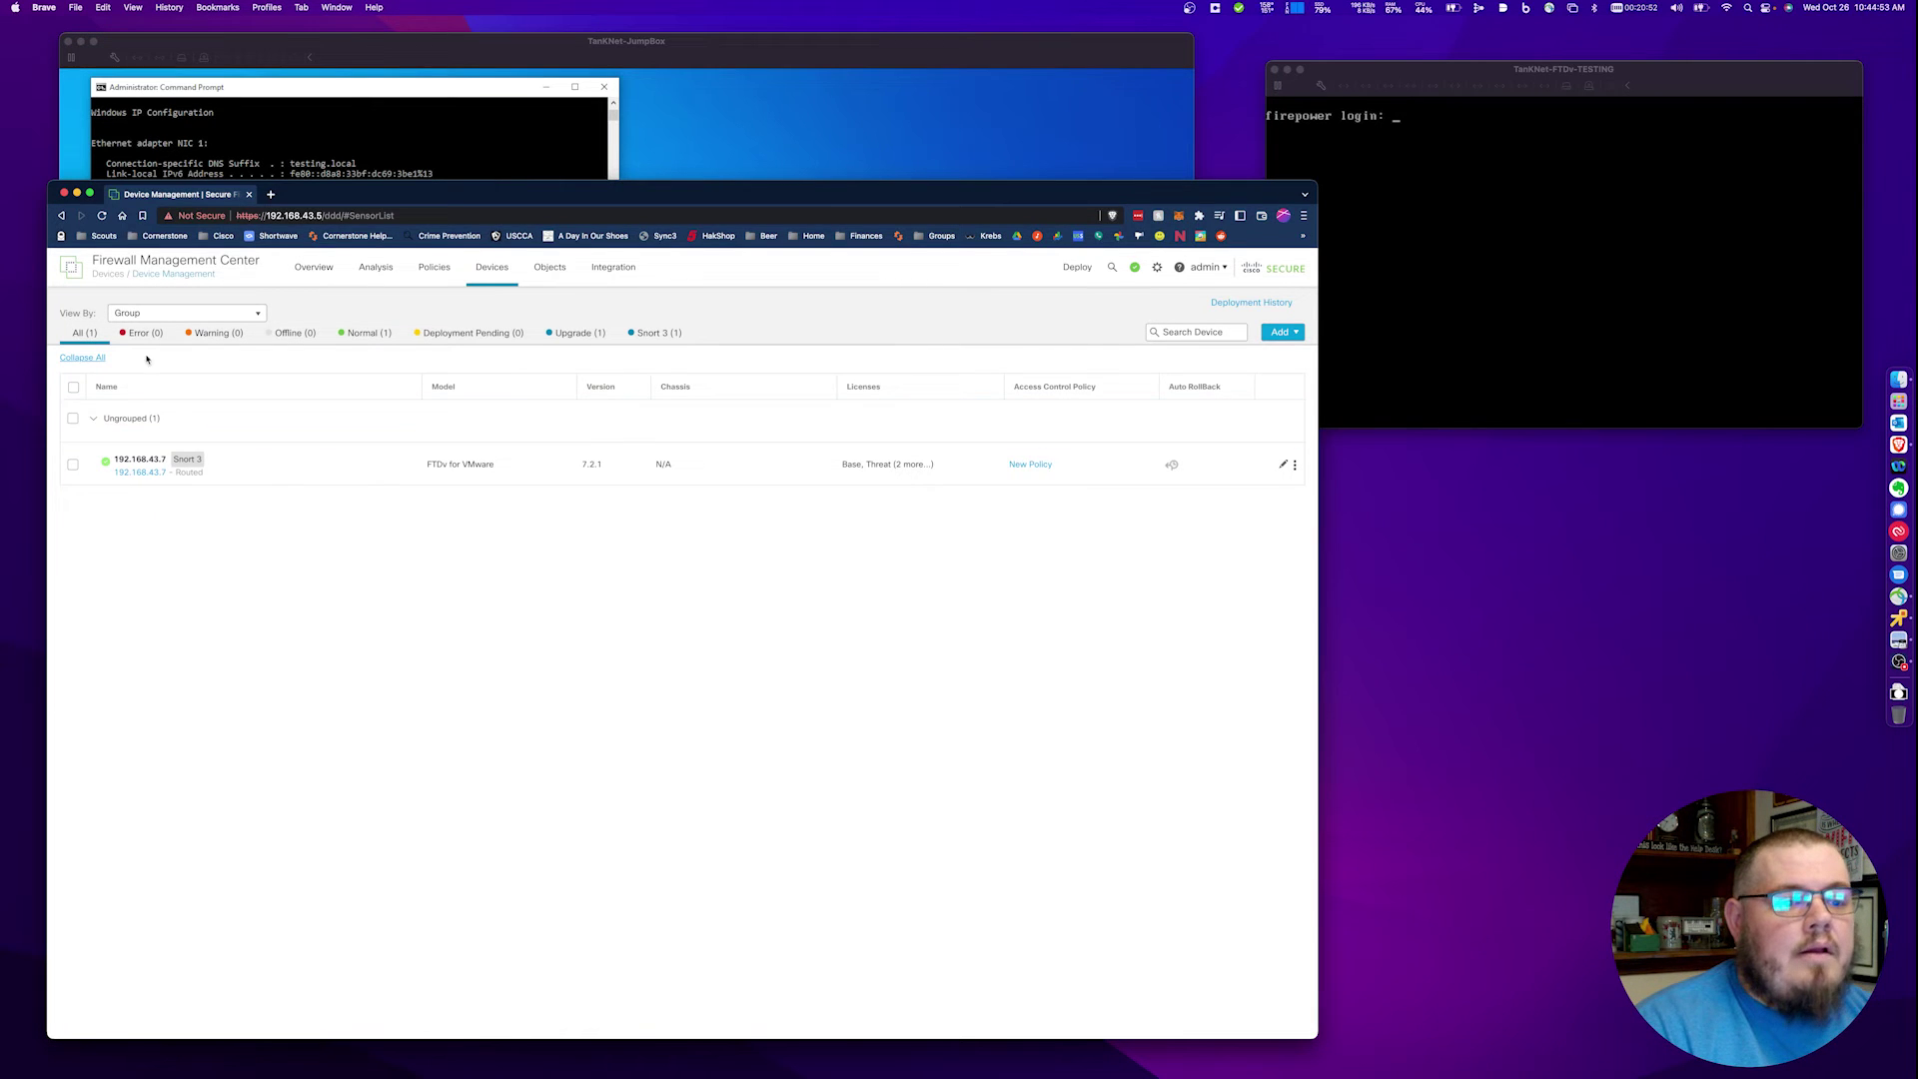
- Open device 192.168.43.7's DHCP settings to view the LAN pool 192.168.22.10–192.168.22.254
left_click(138, 459)
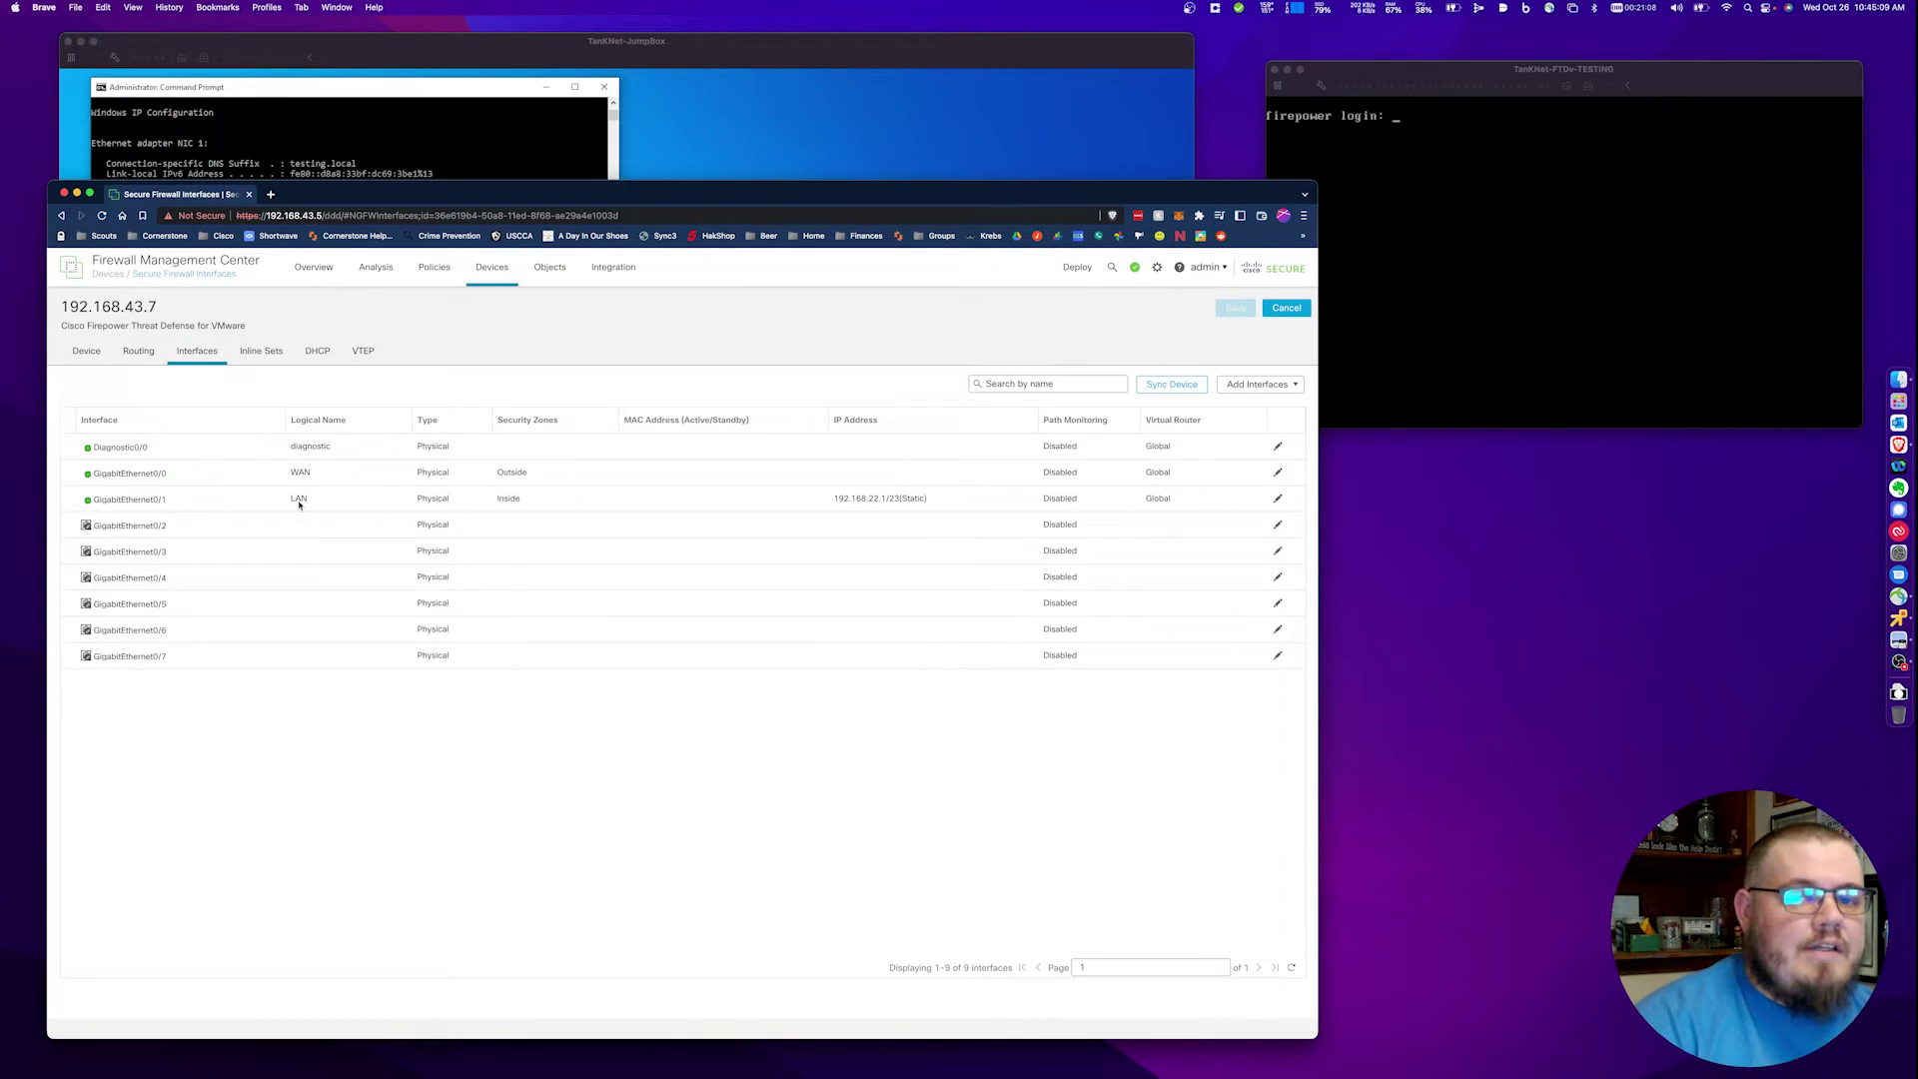
left_click(315, 354)
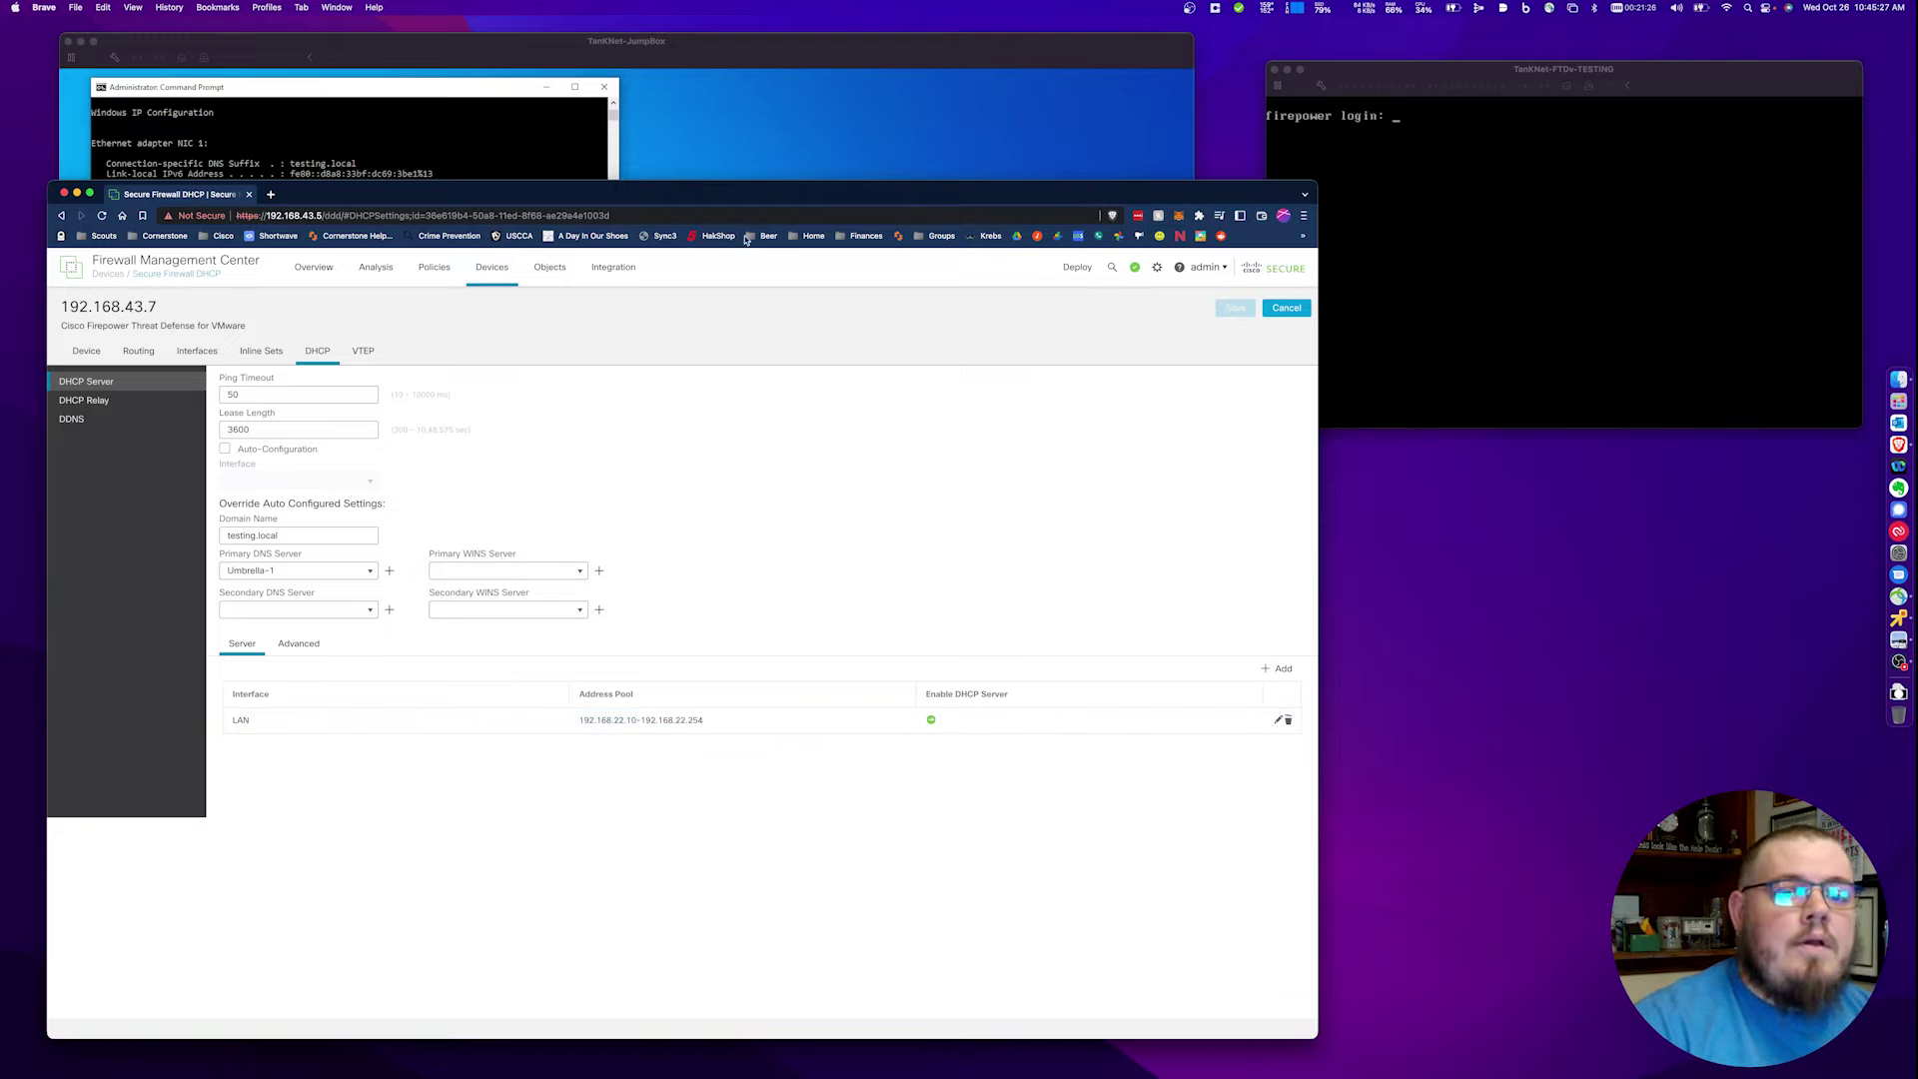
- Open NIC 1's connection details on the jump box VM and move them aside
left_click(782, 45)
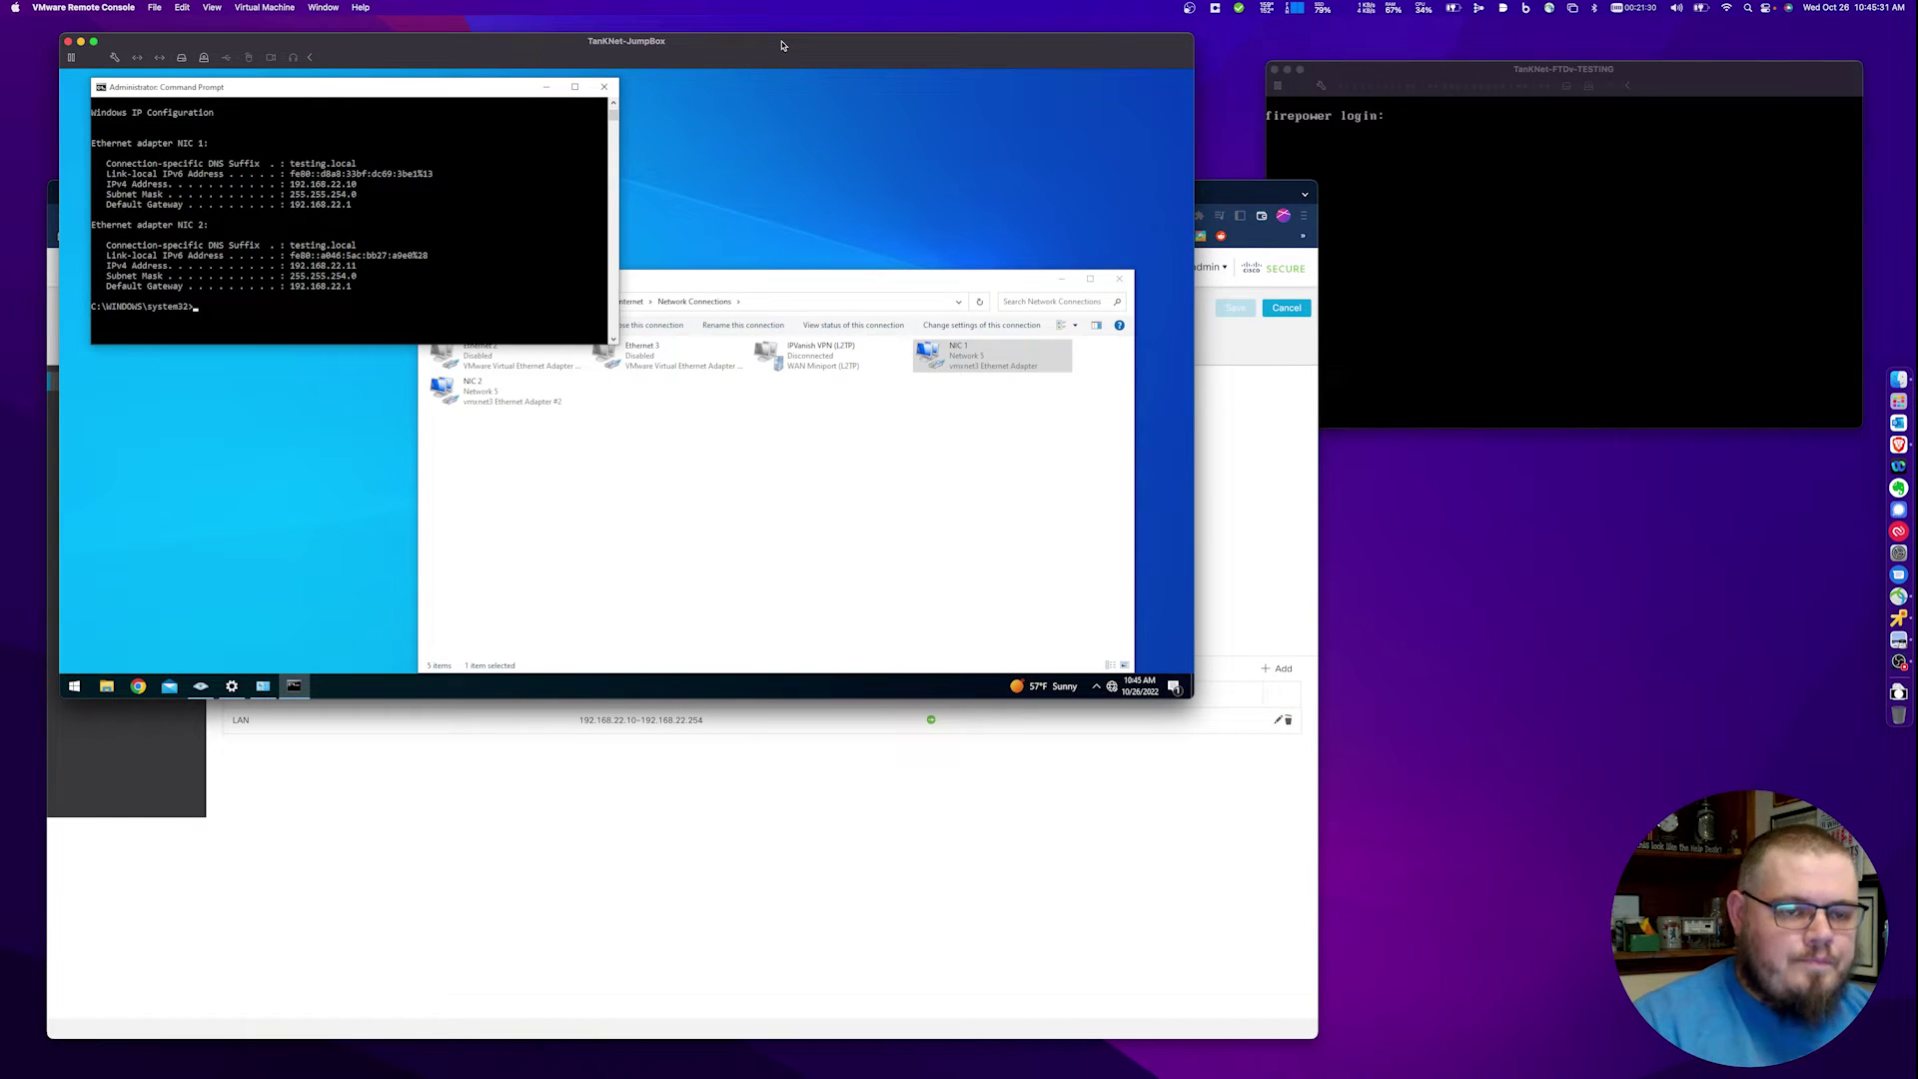
left_click(320, 163)
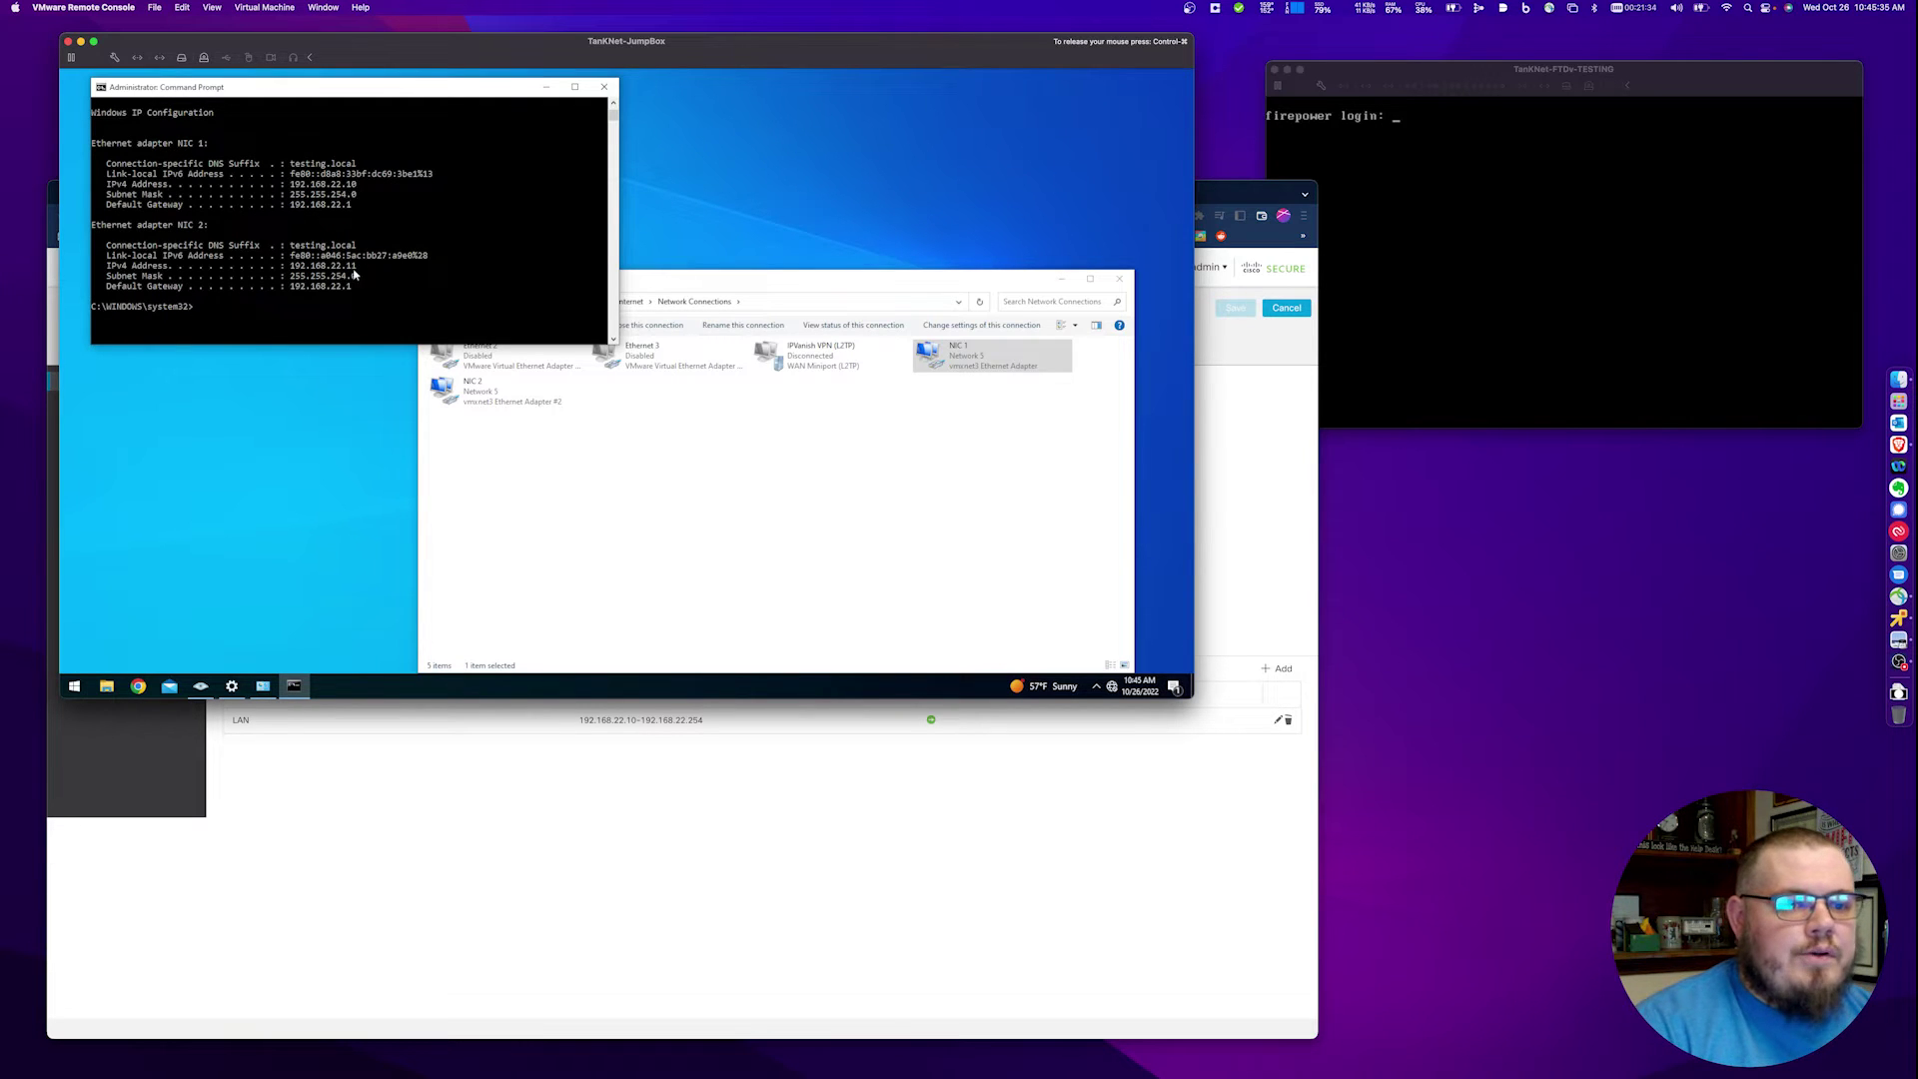
left_click(959, 357)
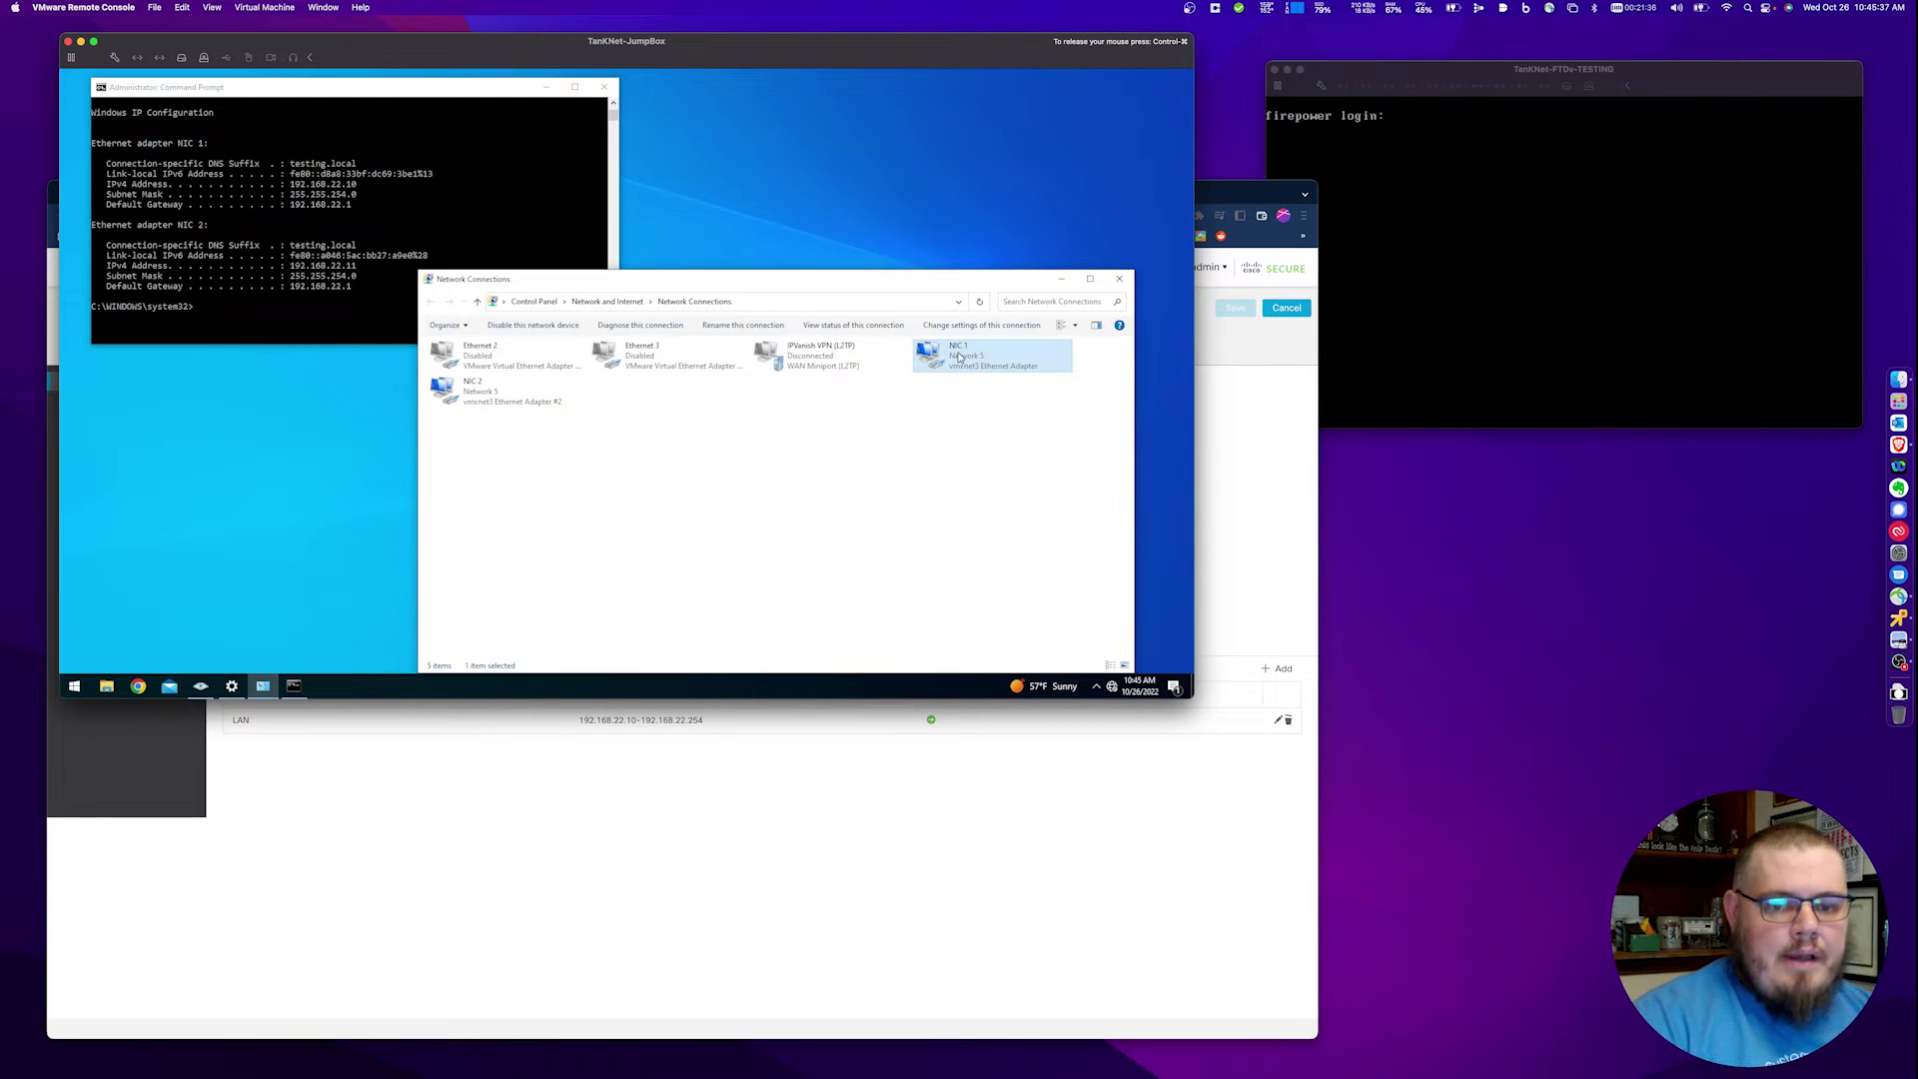
double_click(958, 357)
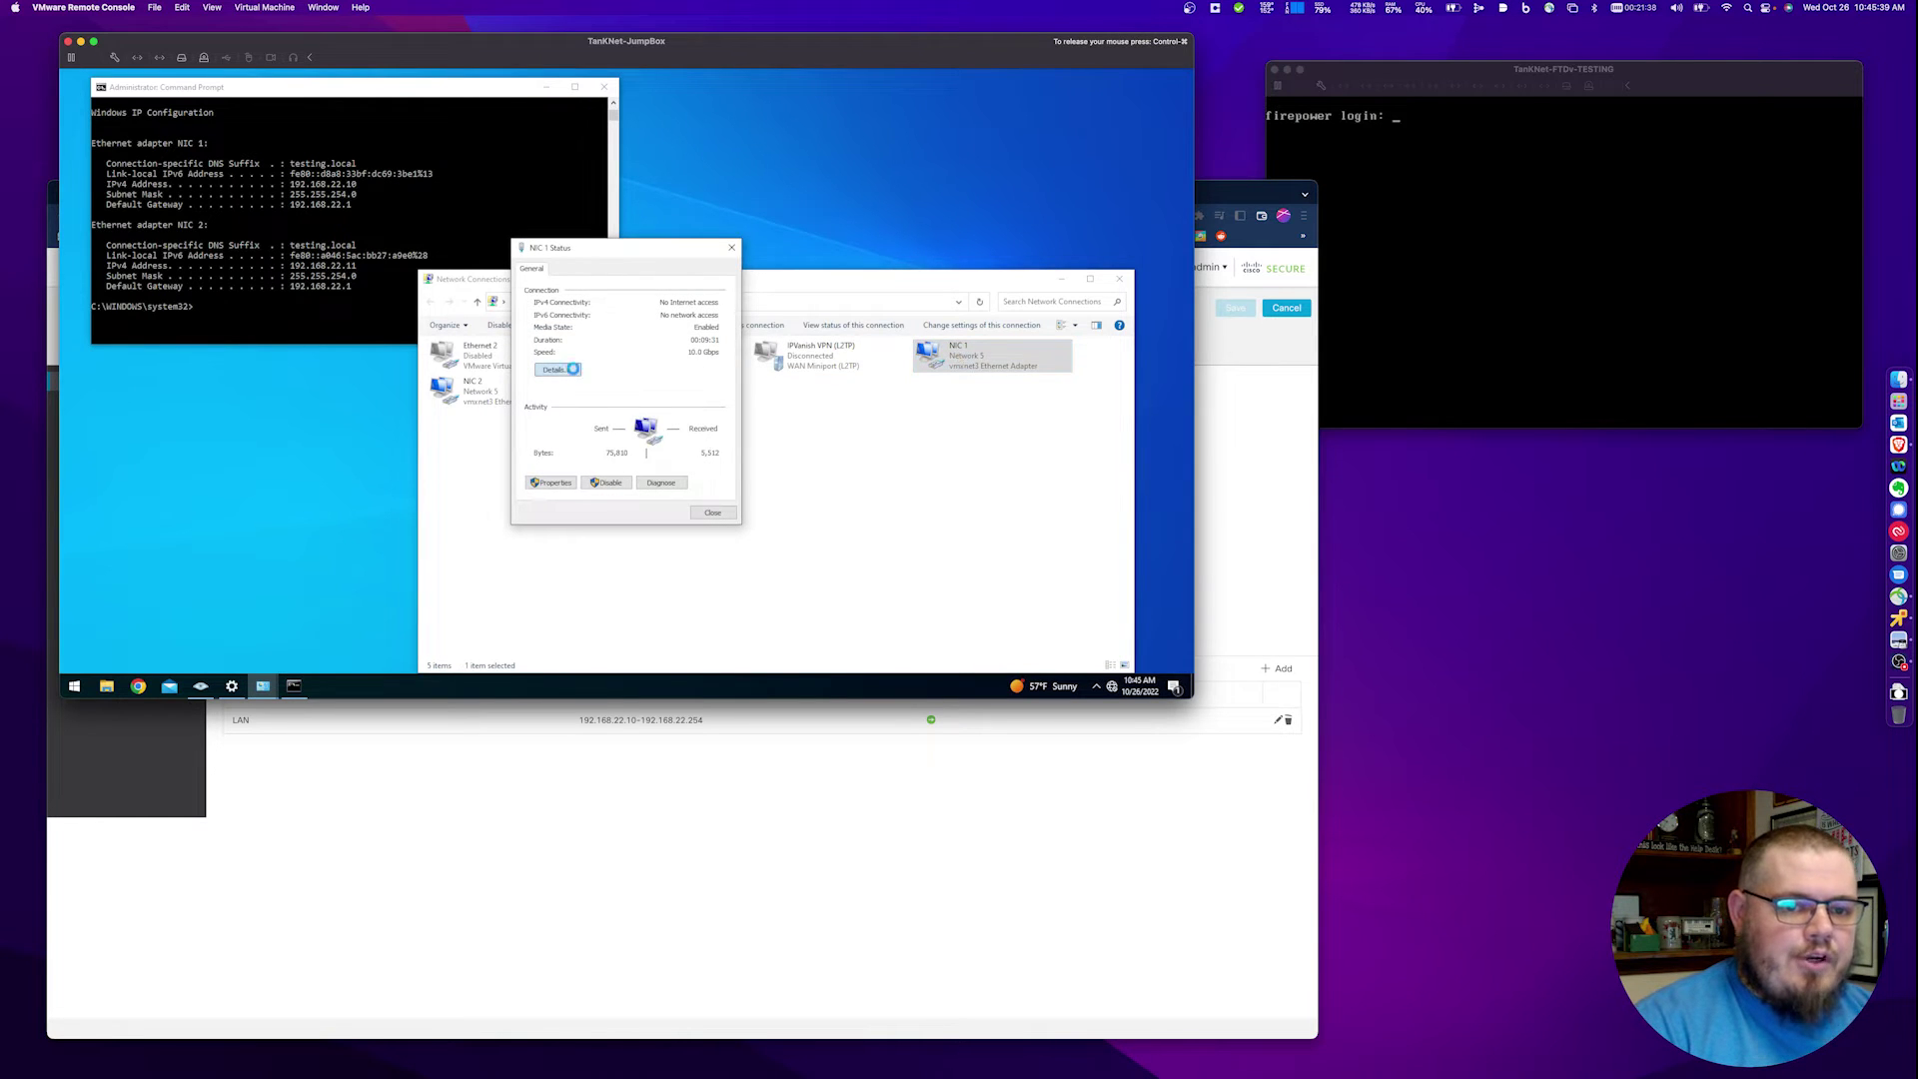
left_click(572, 369)
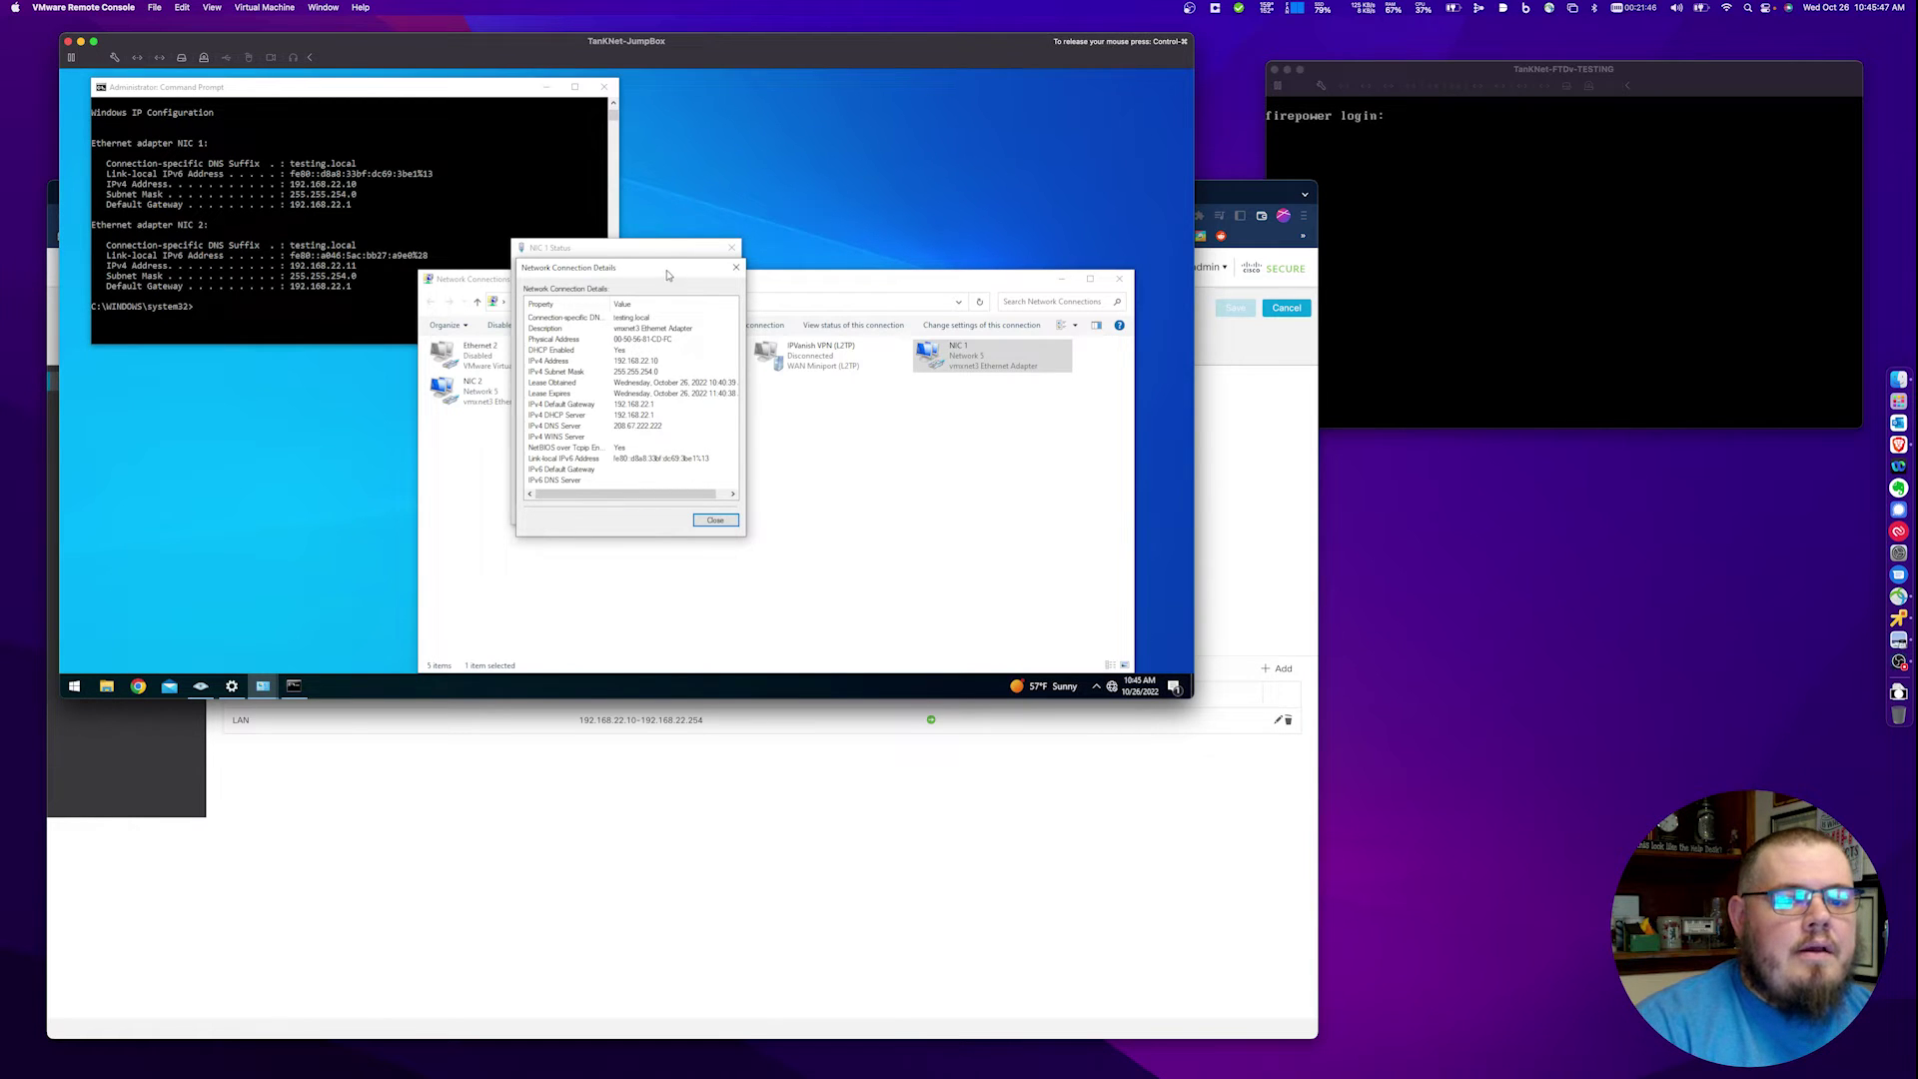
left_click_drag(663, 271, 894, 86)
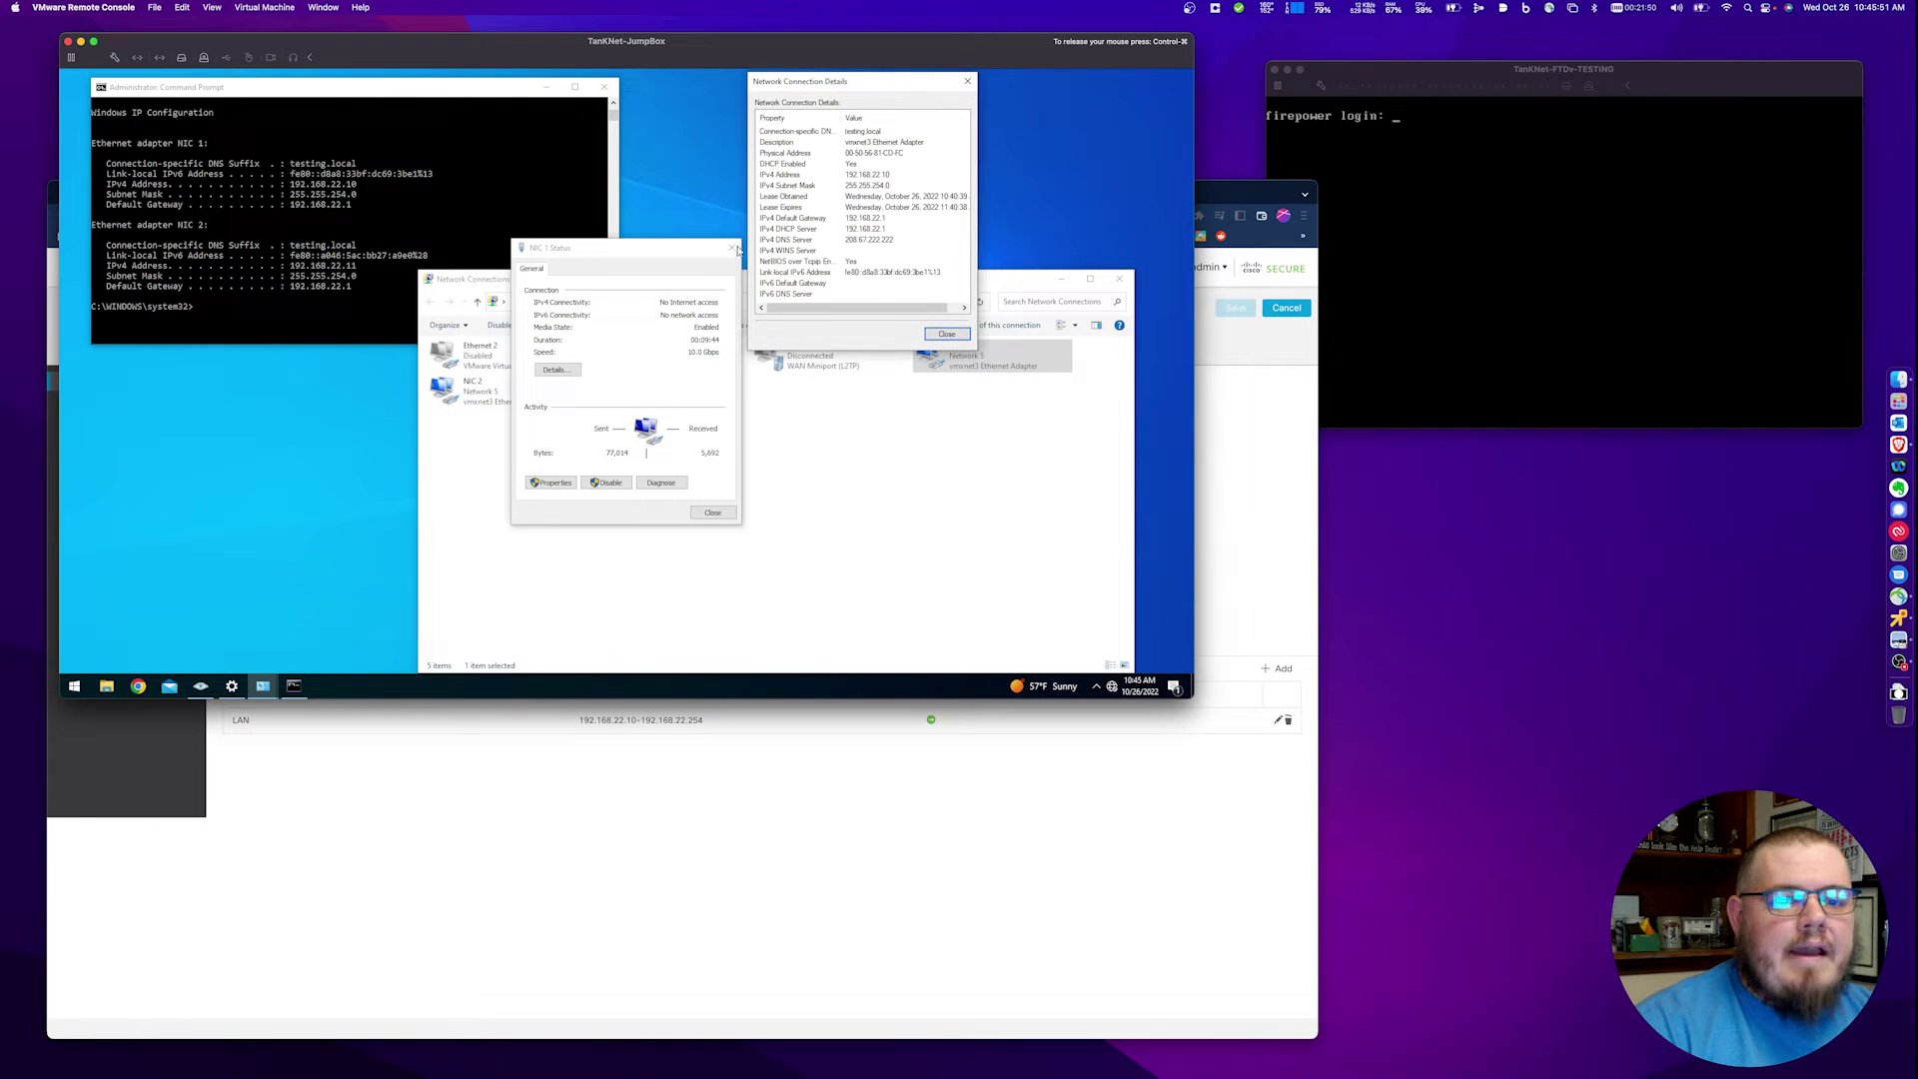
- Open NIC 2's details beside NIC 1's, showing 192.168.22.10 and 192.168.22.11 leases
double_click(462, 394)
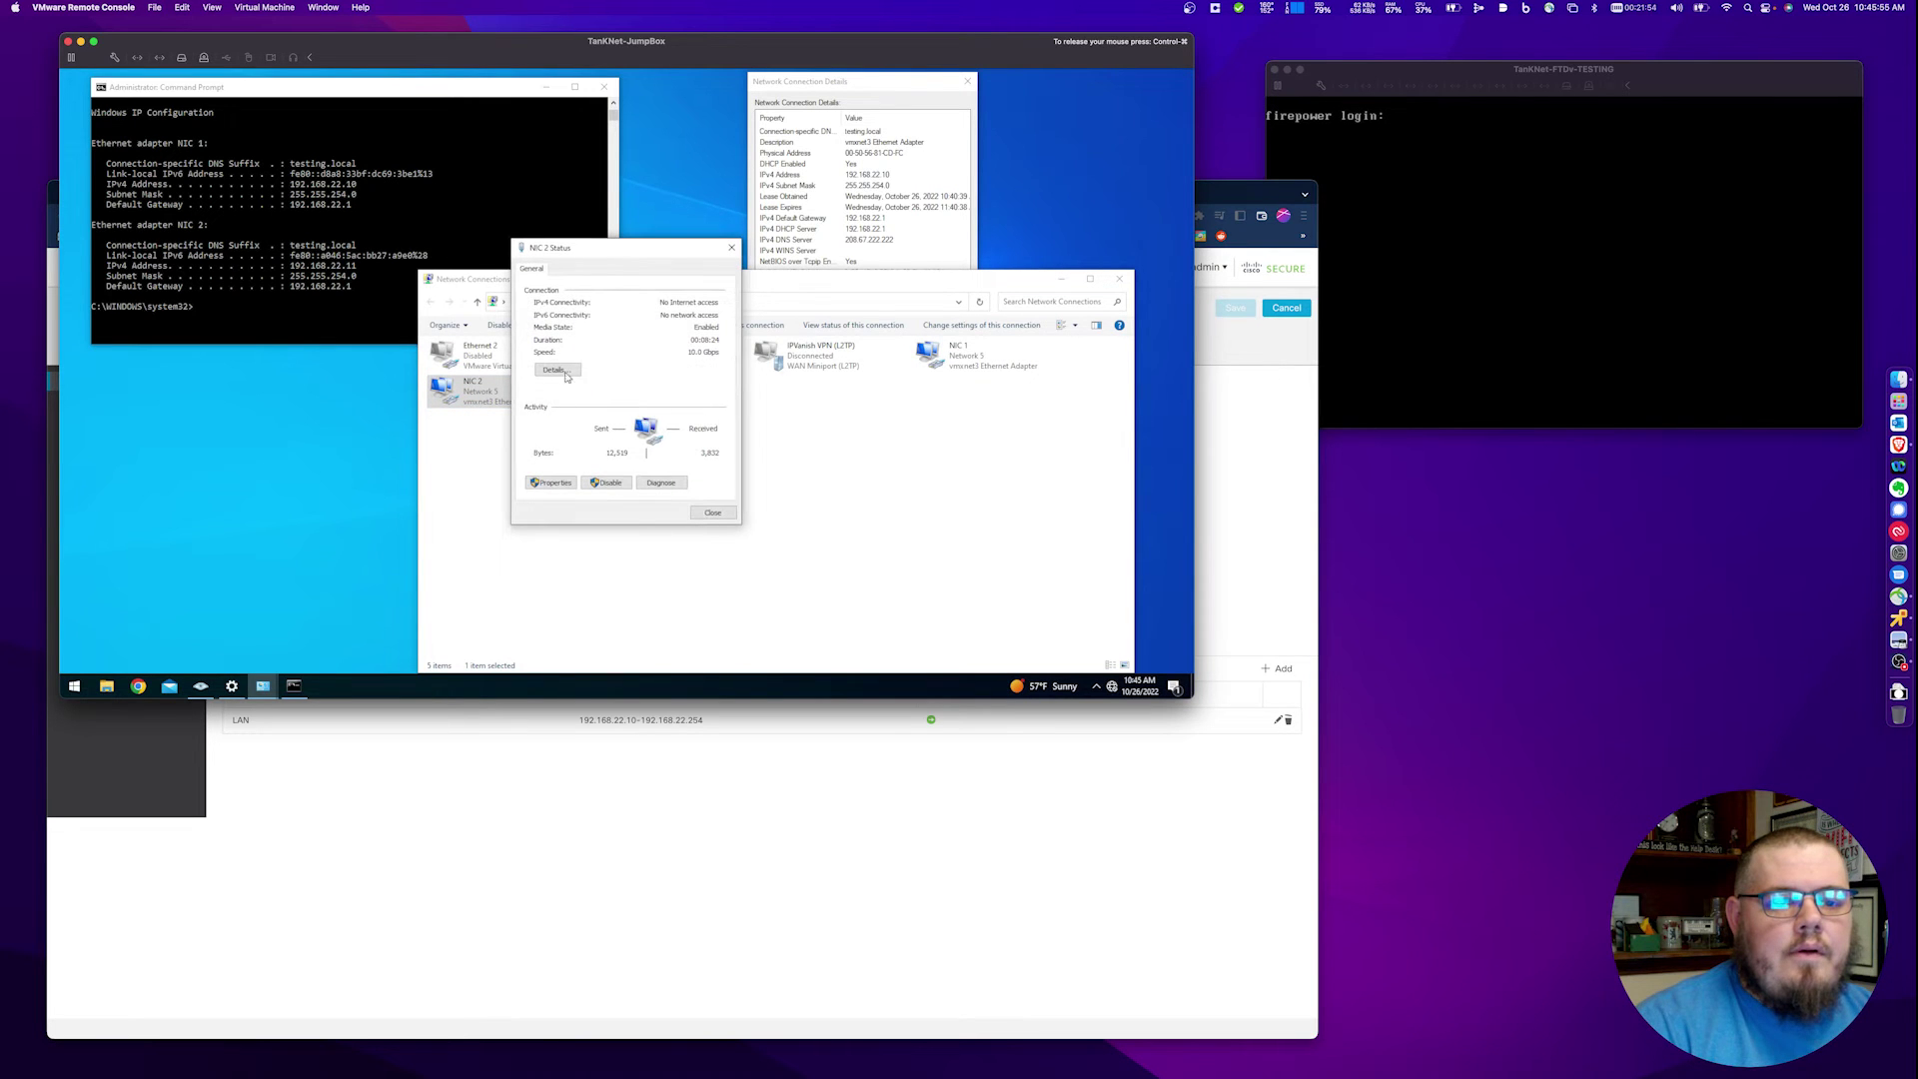
left_click(557, 369)
left_click_drag(677, 276, 954, 339)
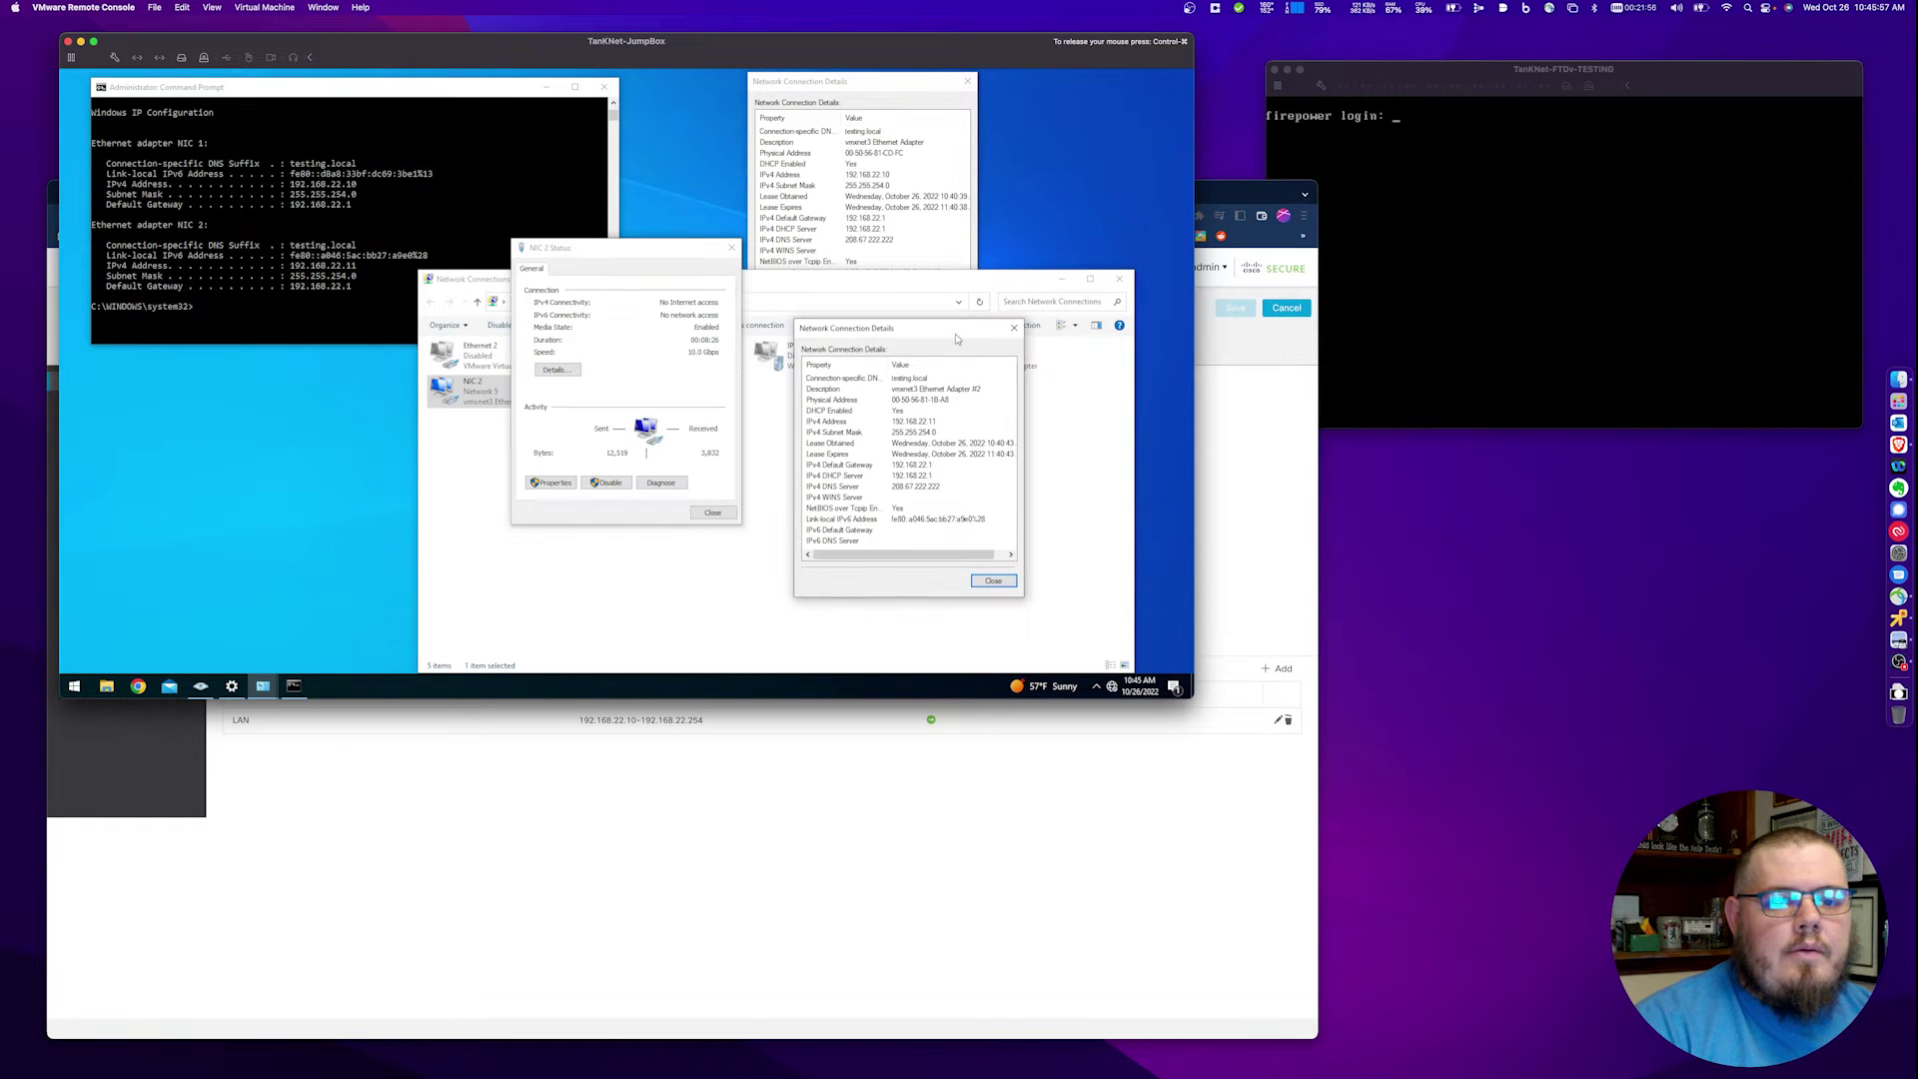
left_click(924, 162)
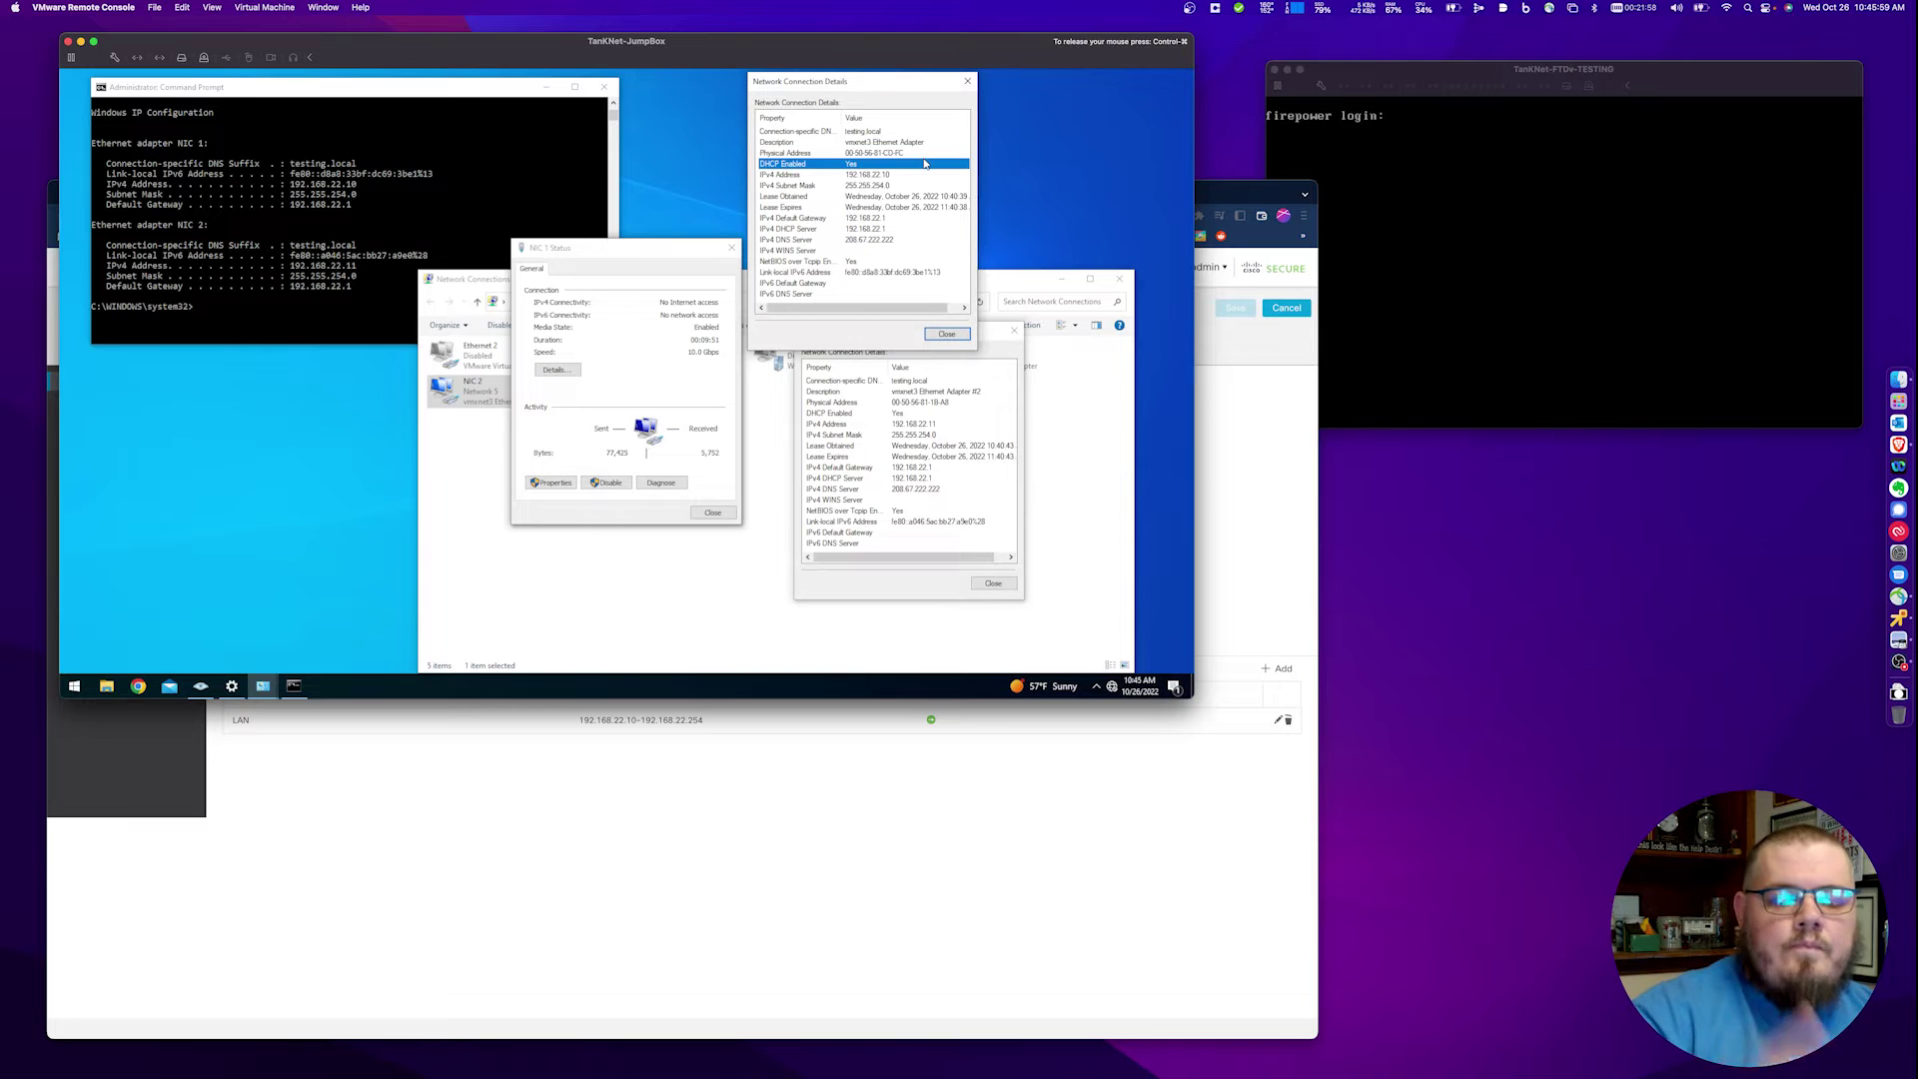
- Bring the TankNet-FTDv-TESTING console forward at its firepower login prompt
left_click(1541, 309)
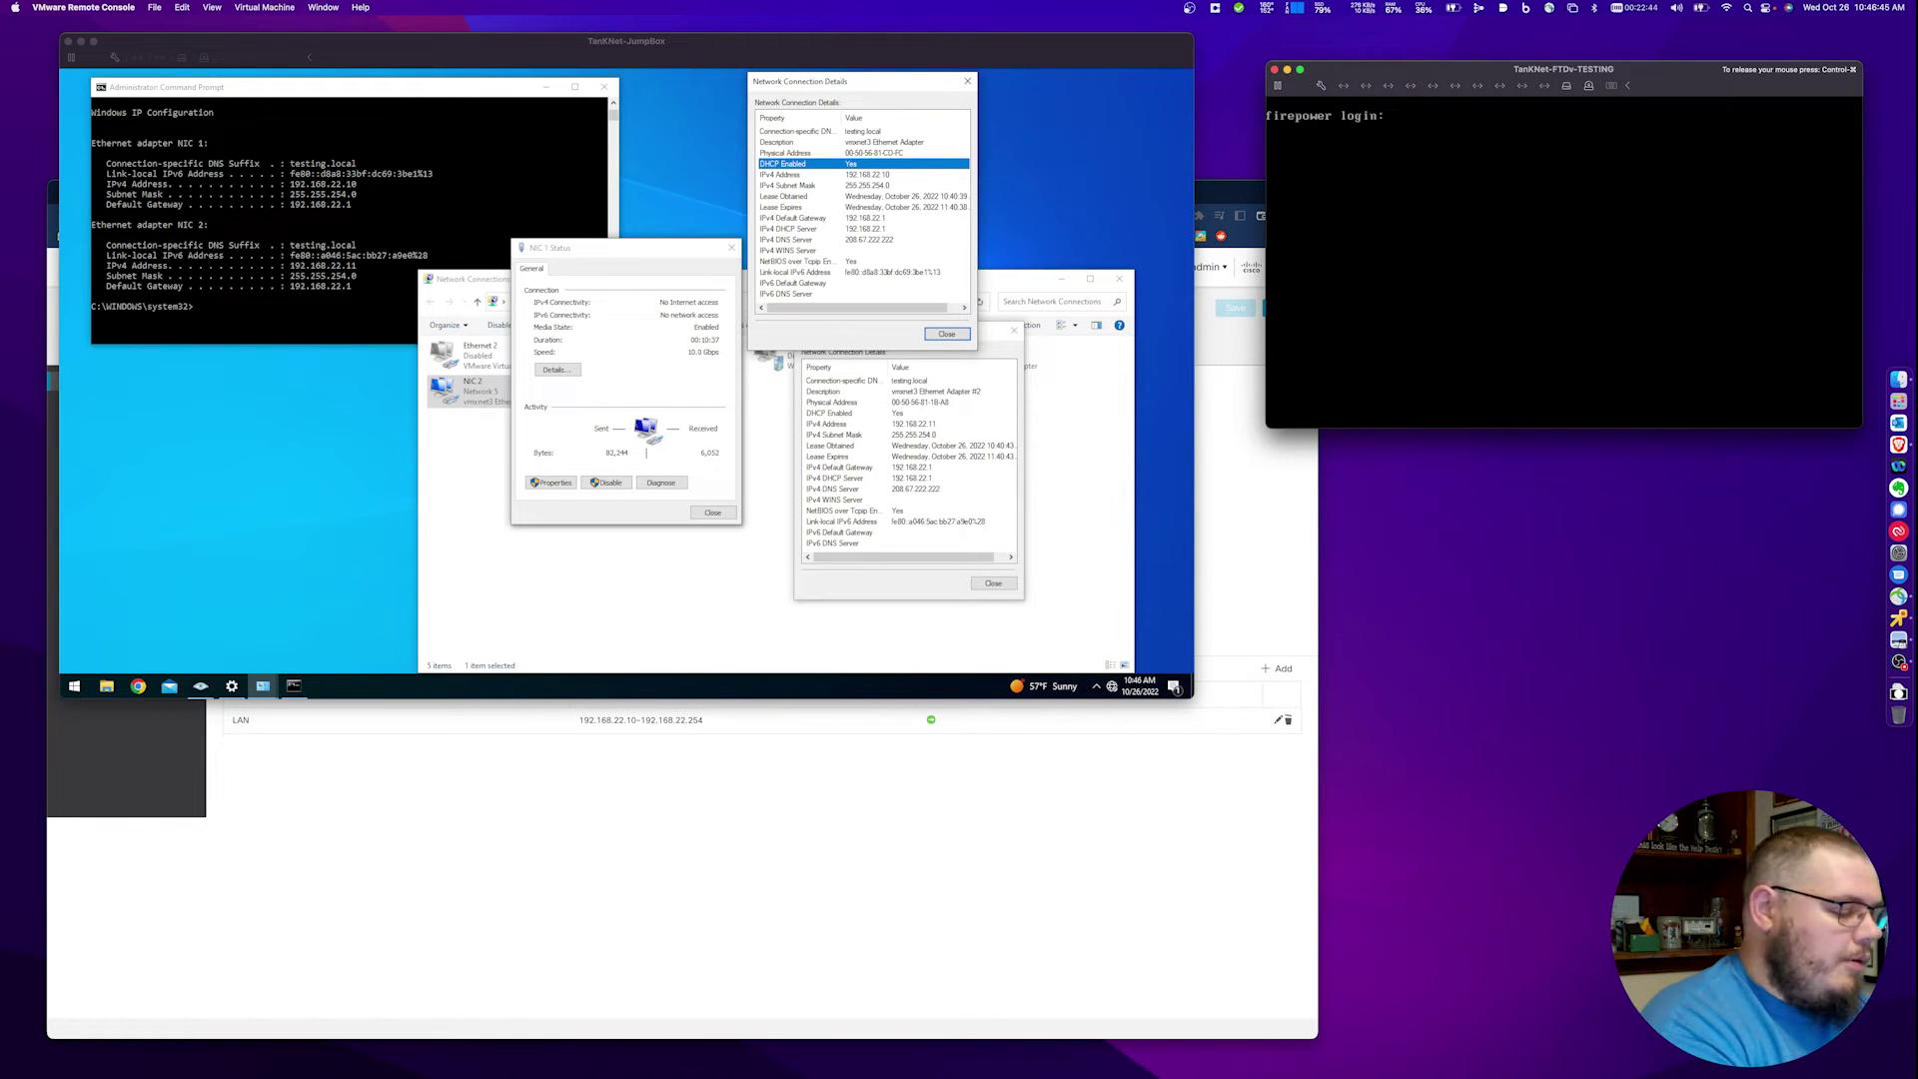
- Log into the FTD and enter privileged mode in the diagnostic CLI
type("n")
key("Return")
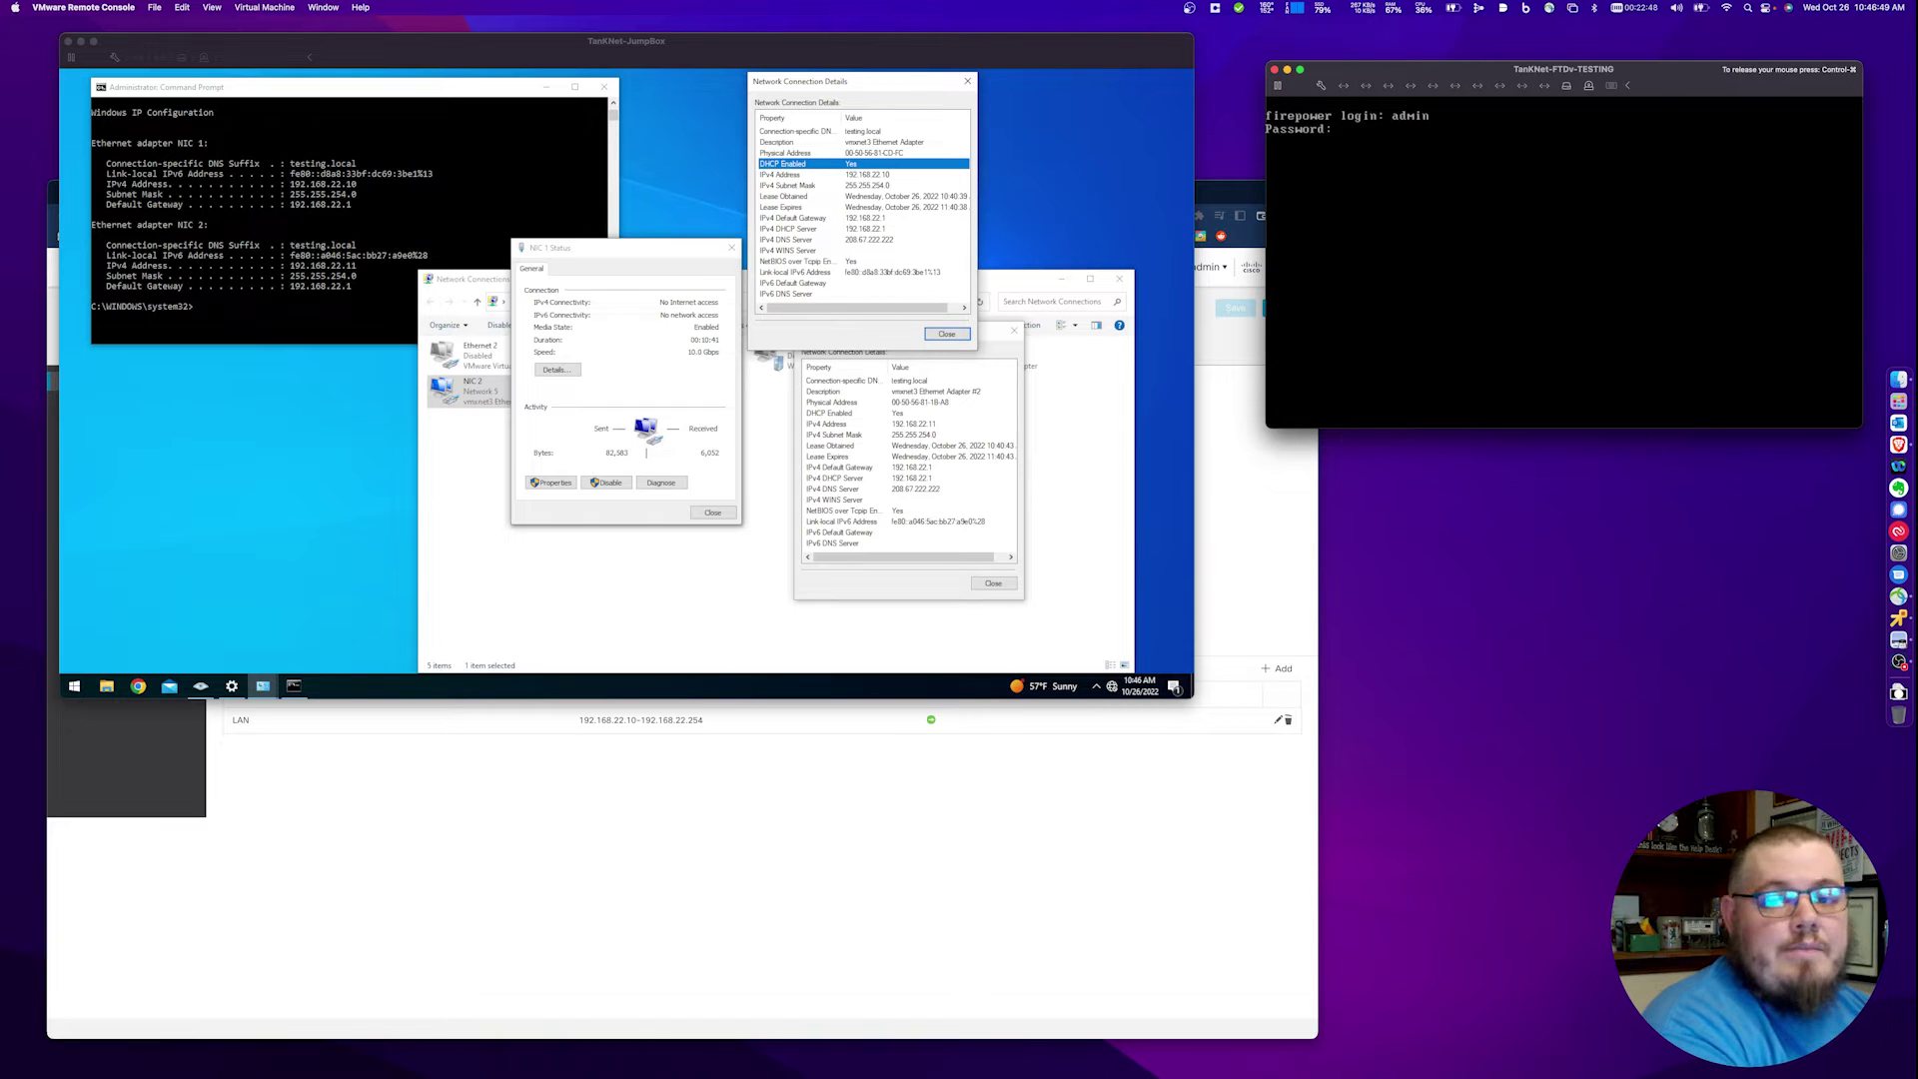
key("Return")
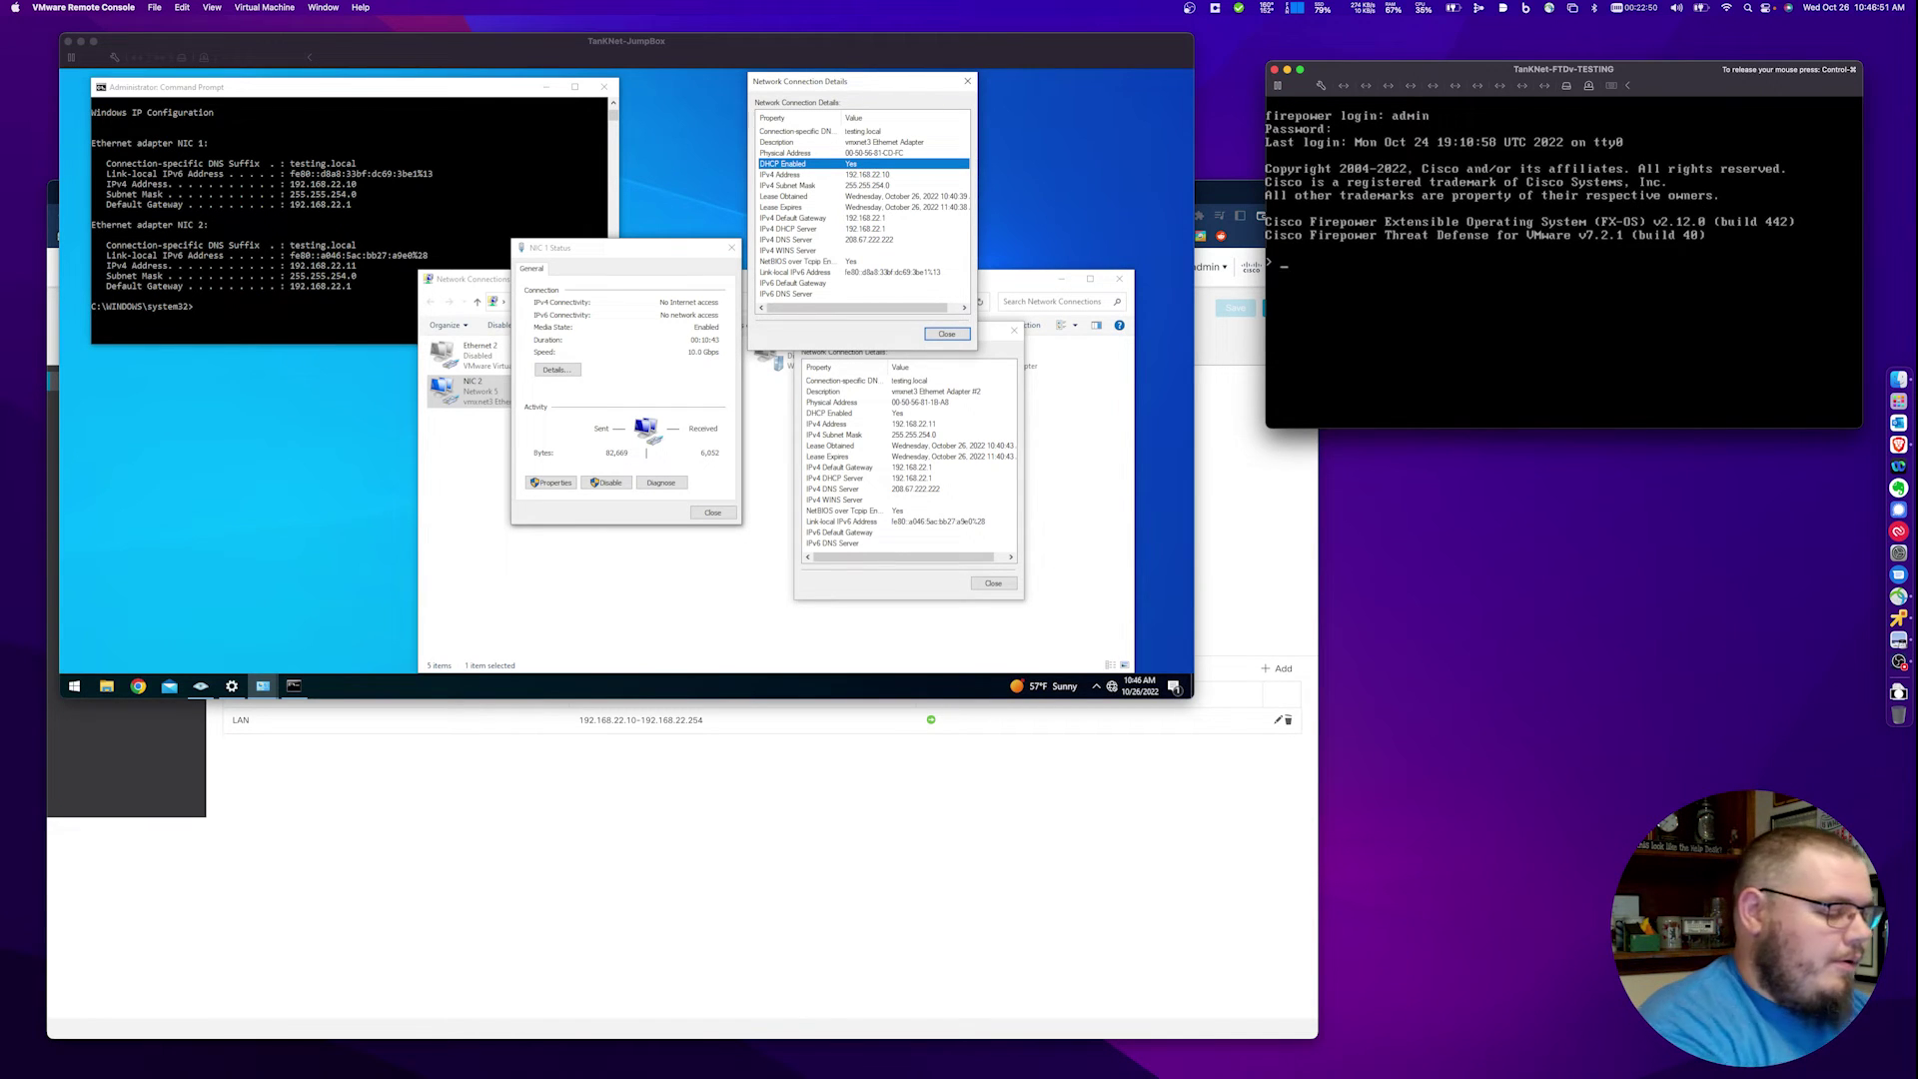
type("s")
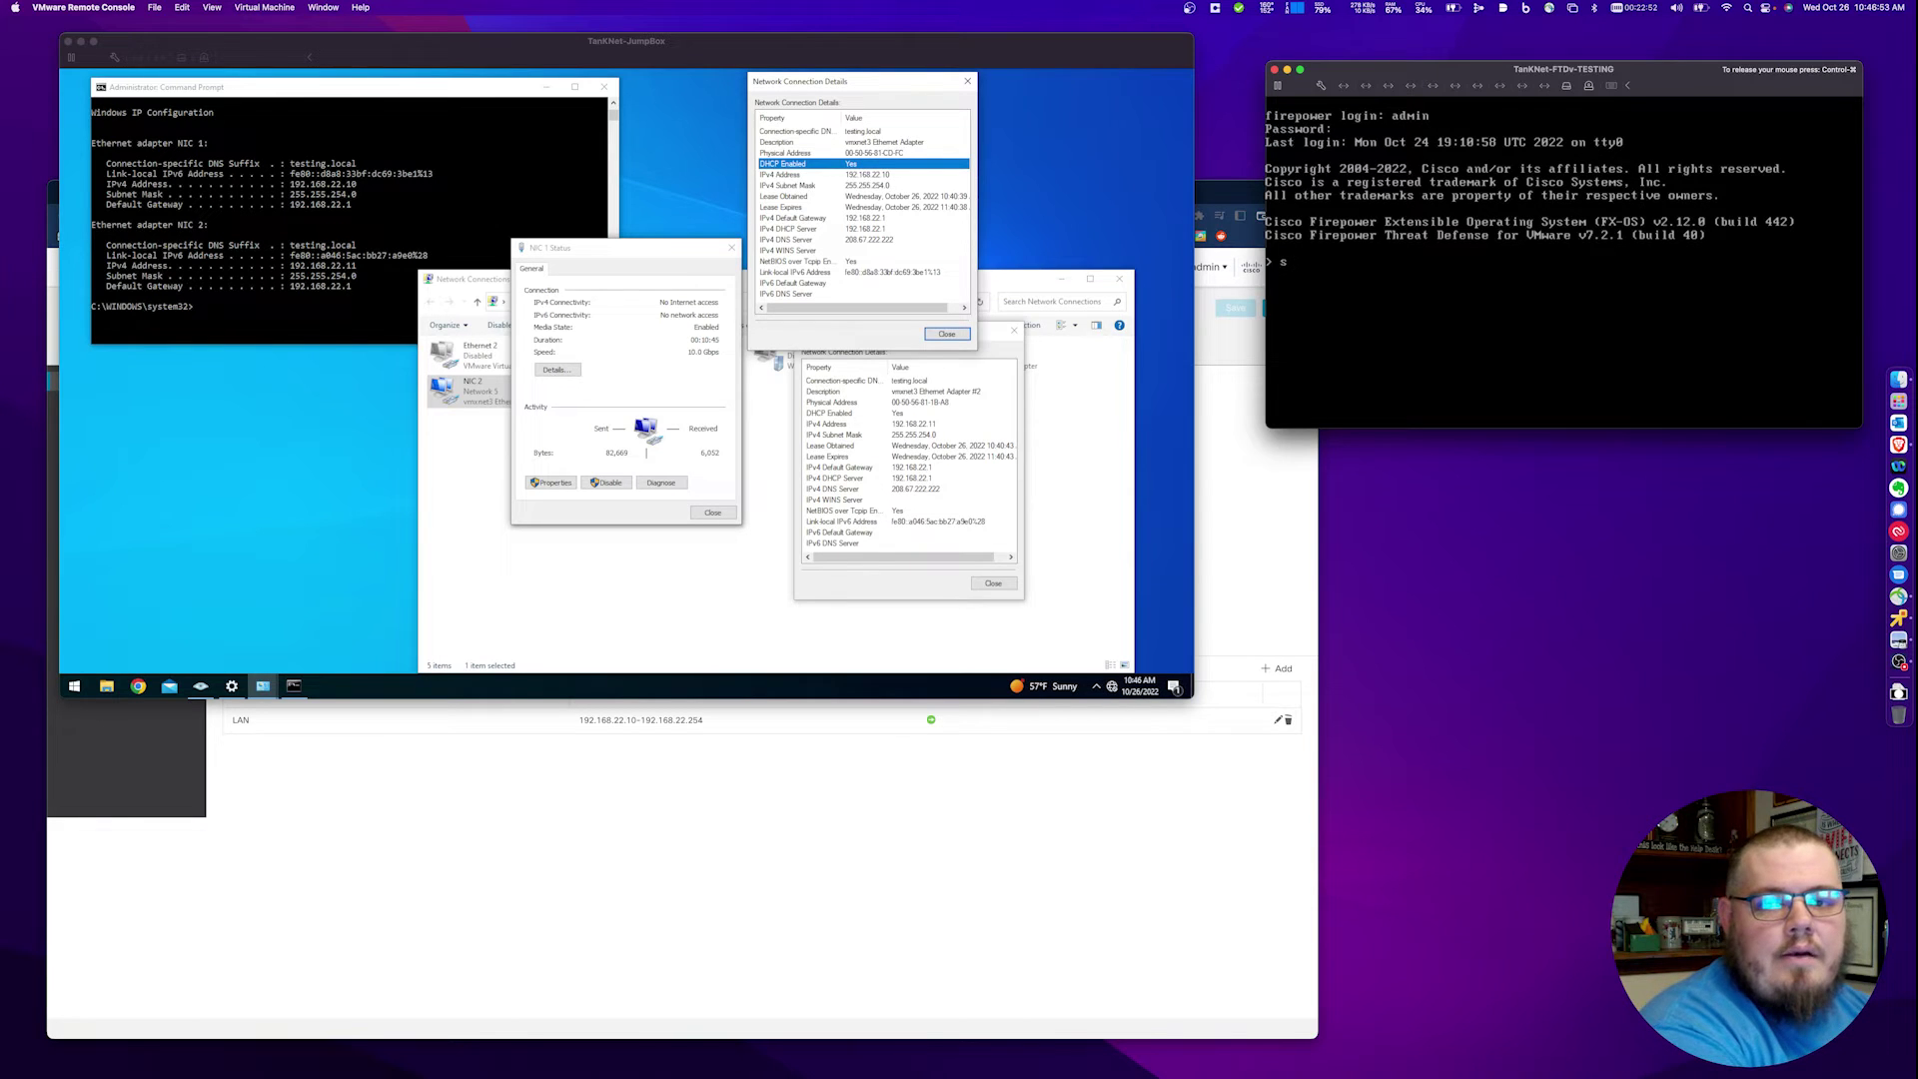
type("ystem support")
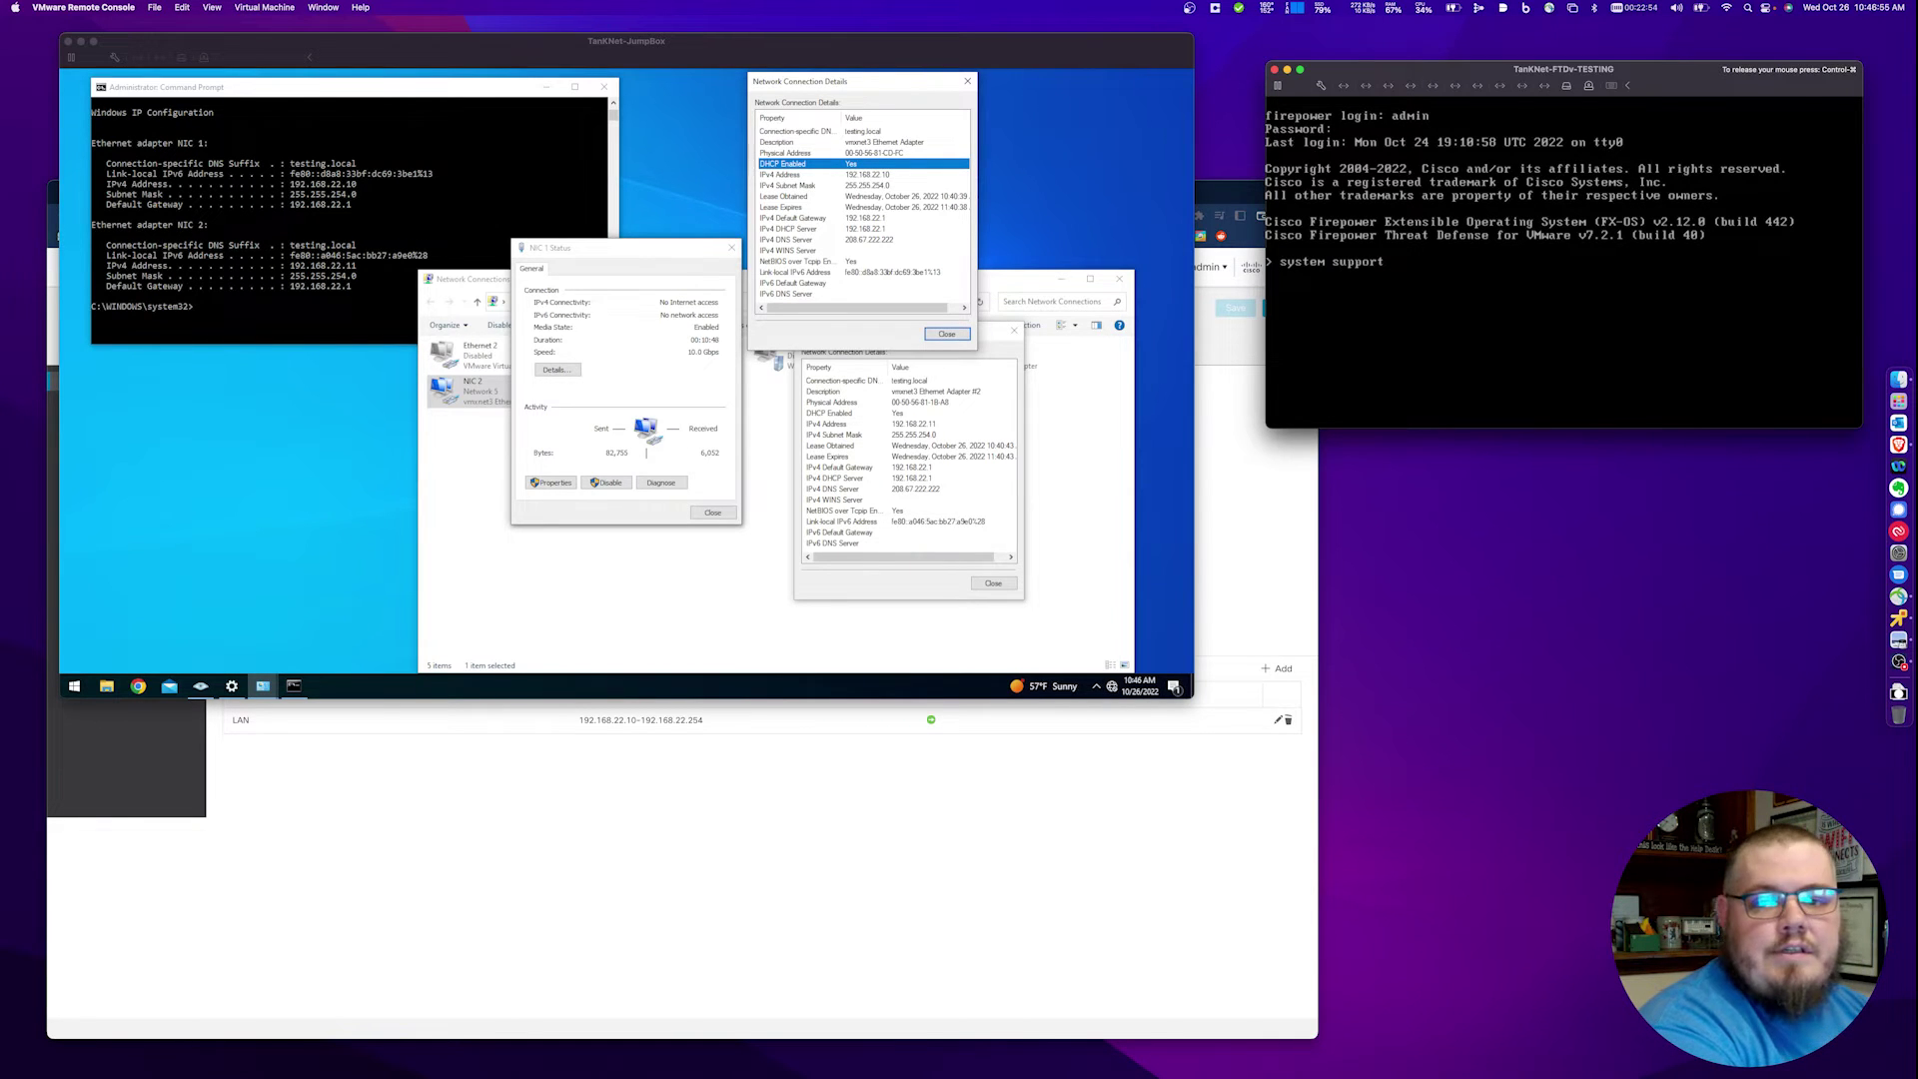
type(" diagnostic-cli")
key("Return")
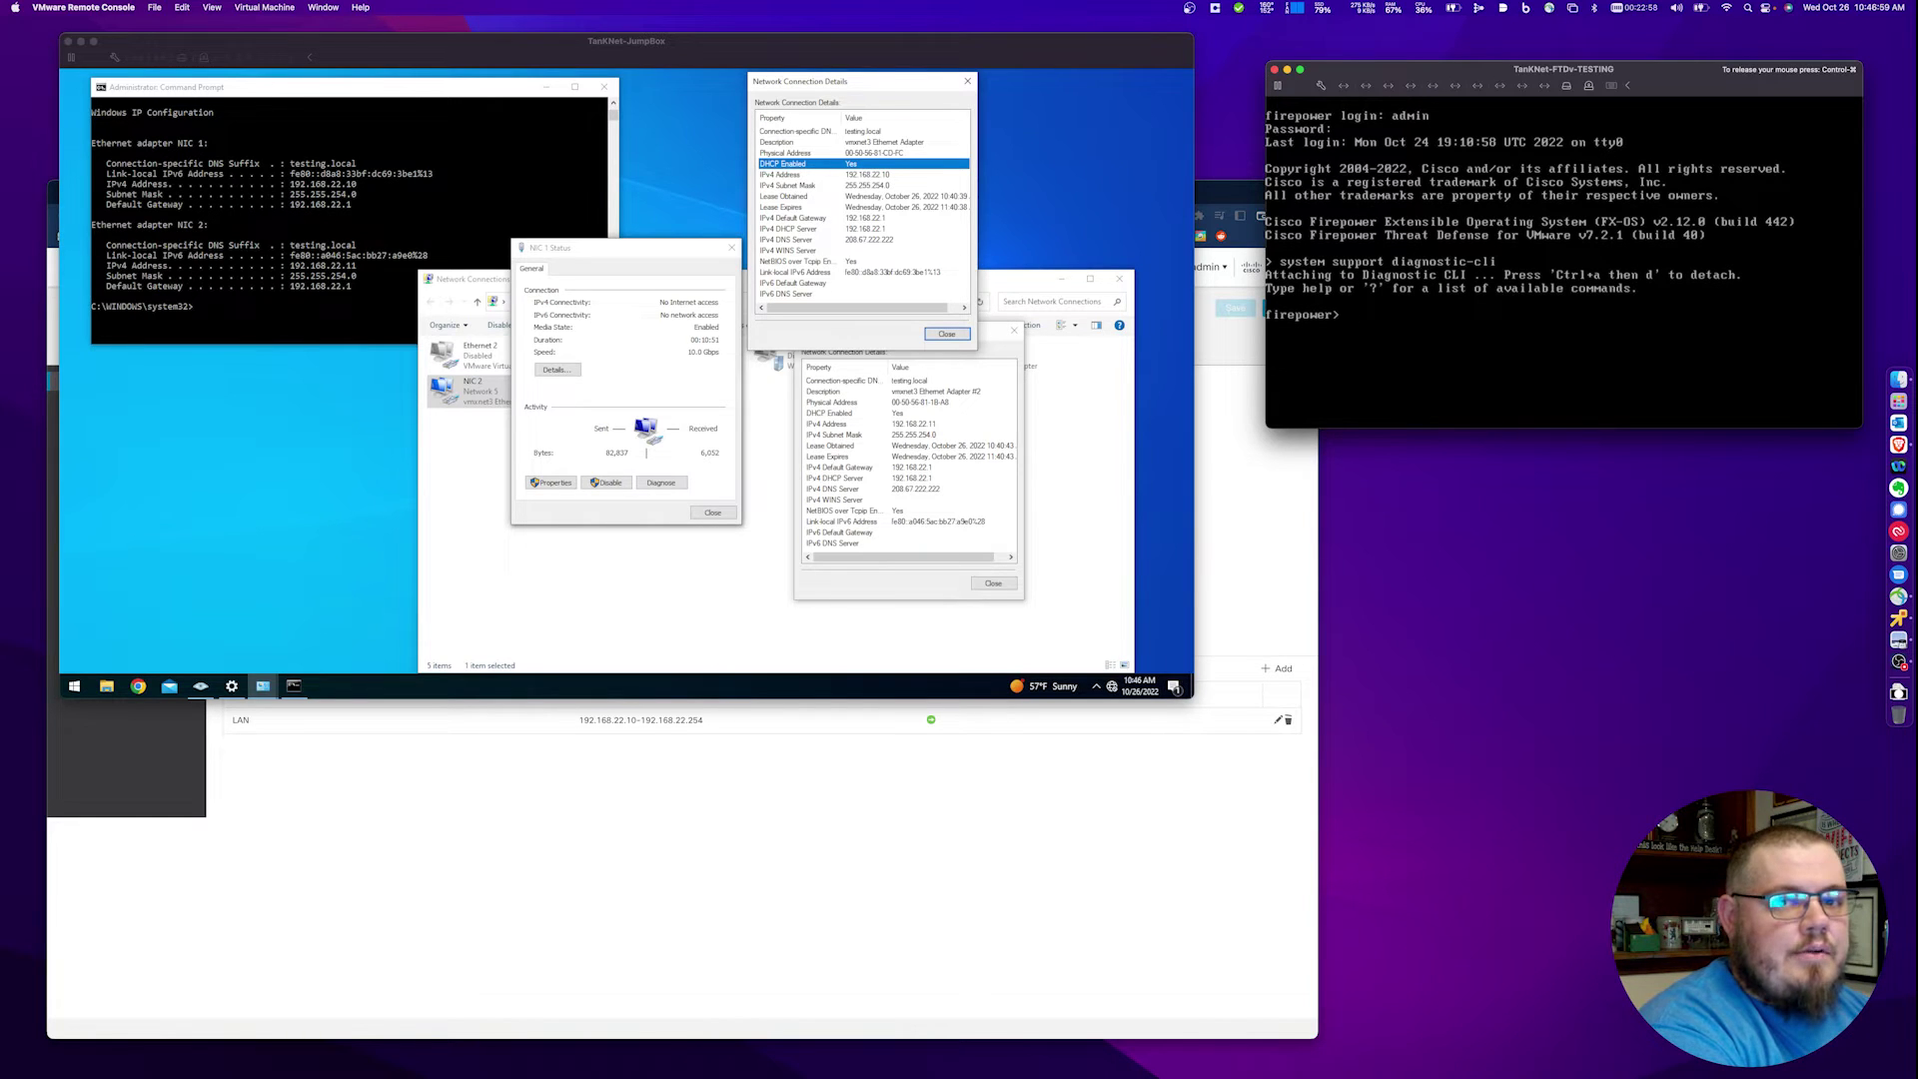
type("en")
key("Return")
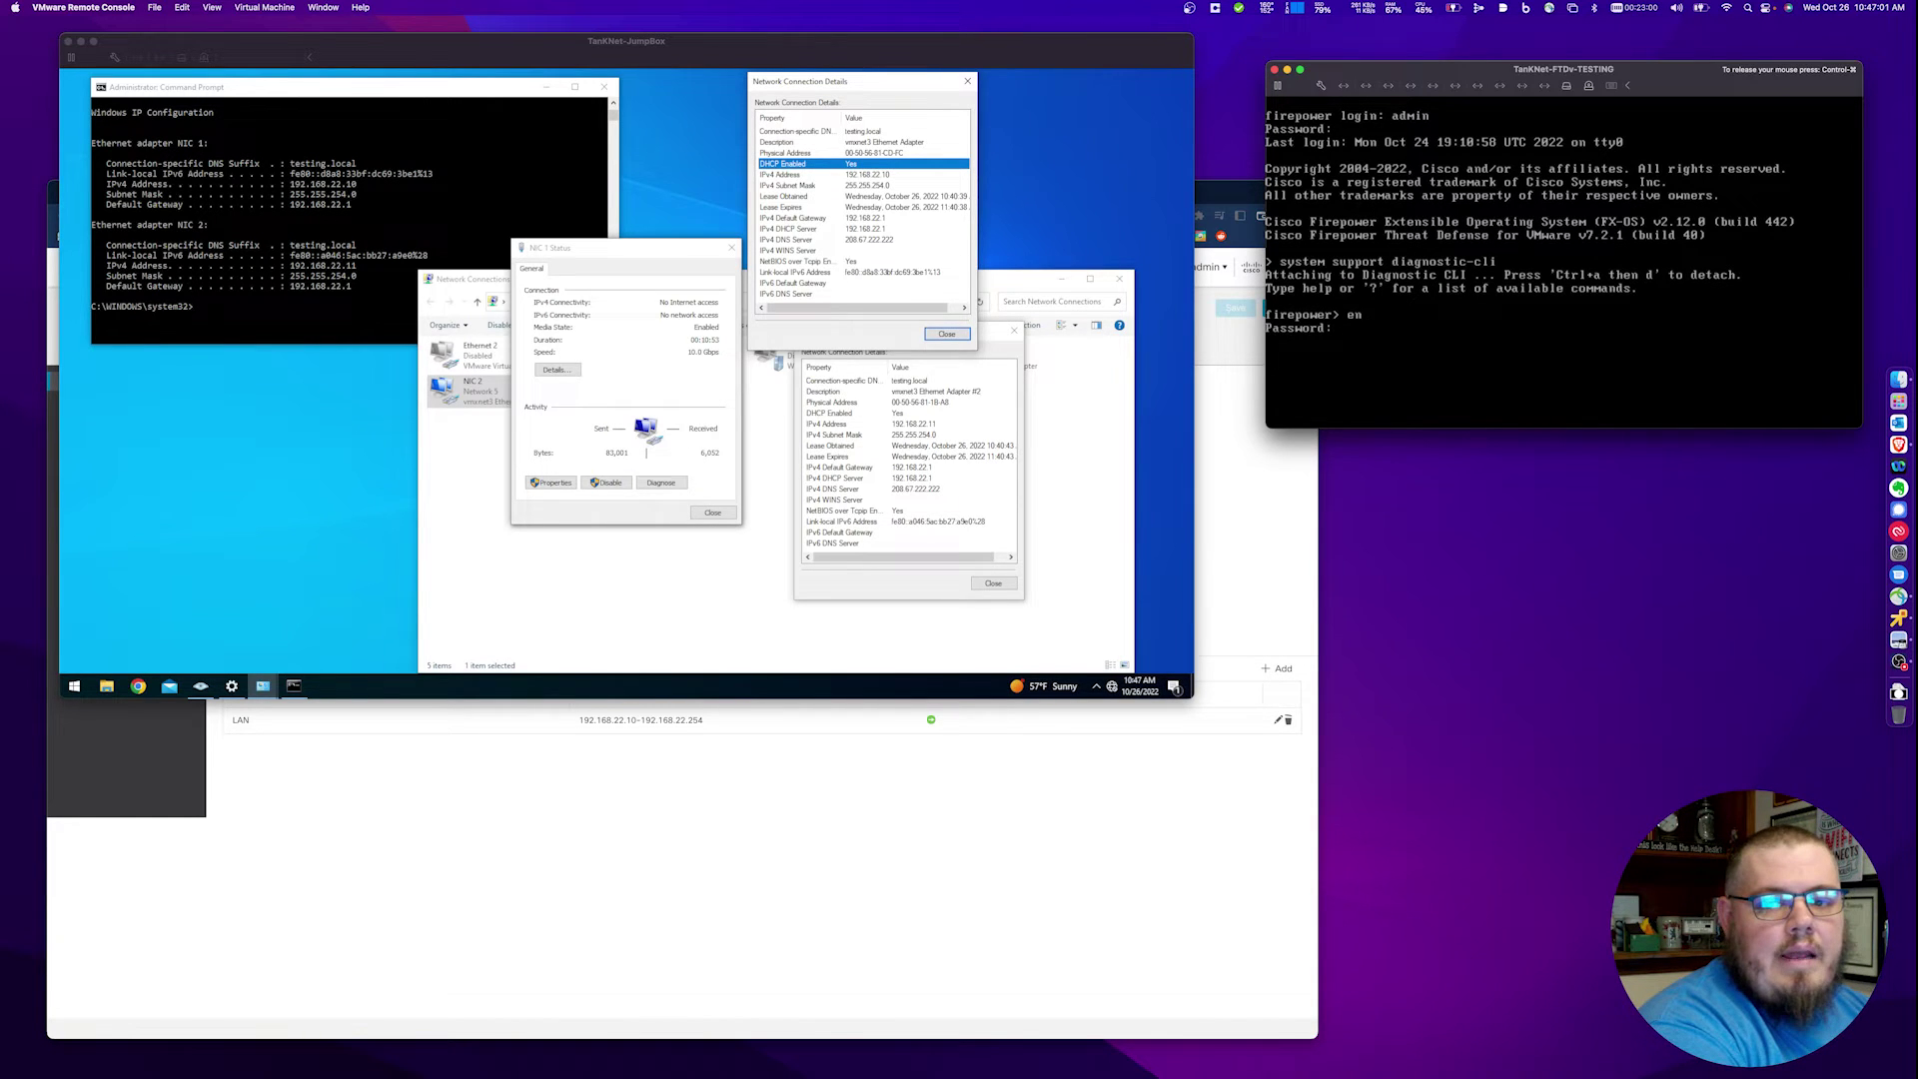
key("Return")
key("Return")
key("Return")
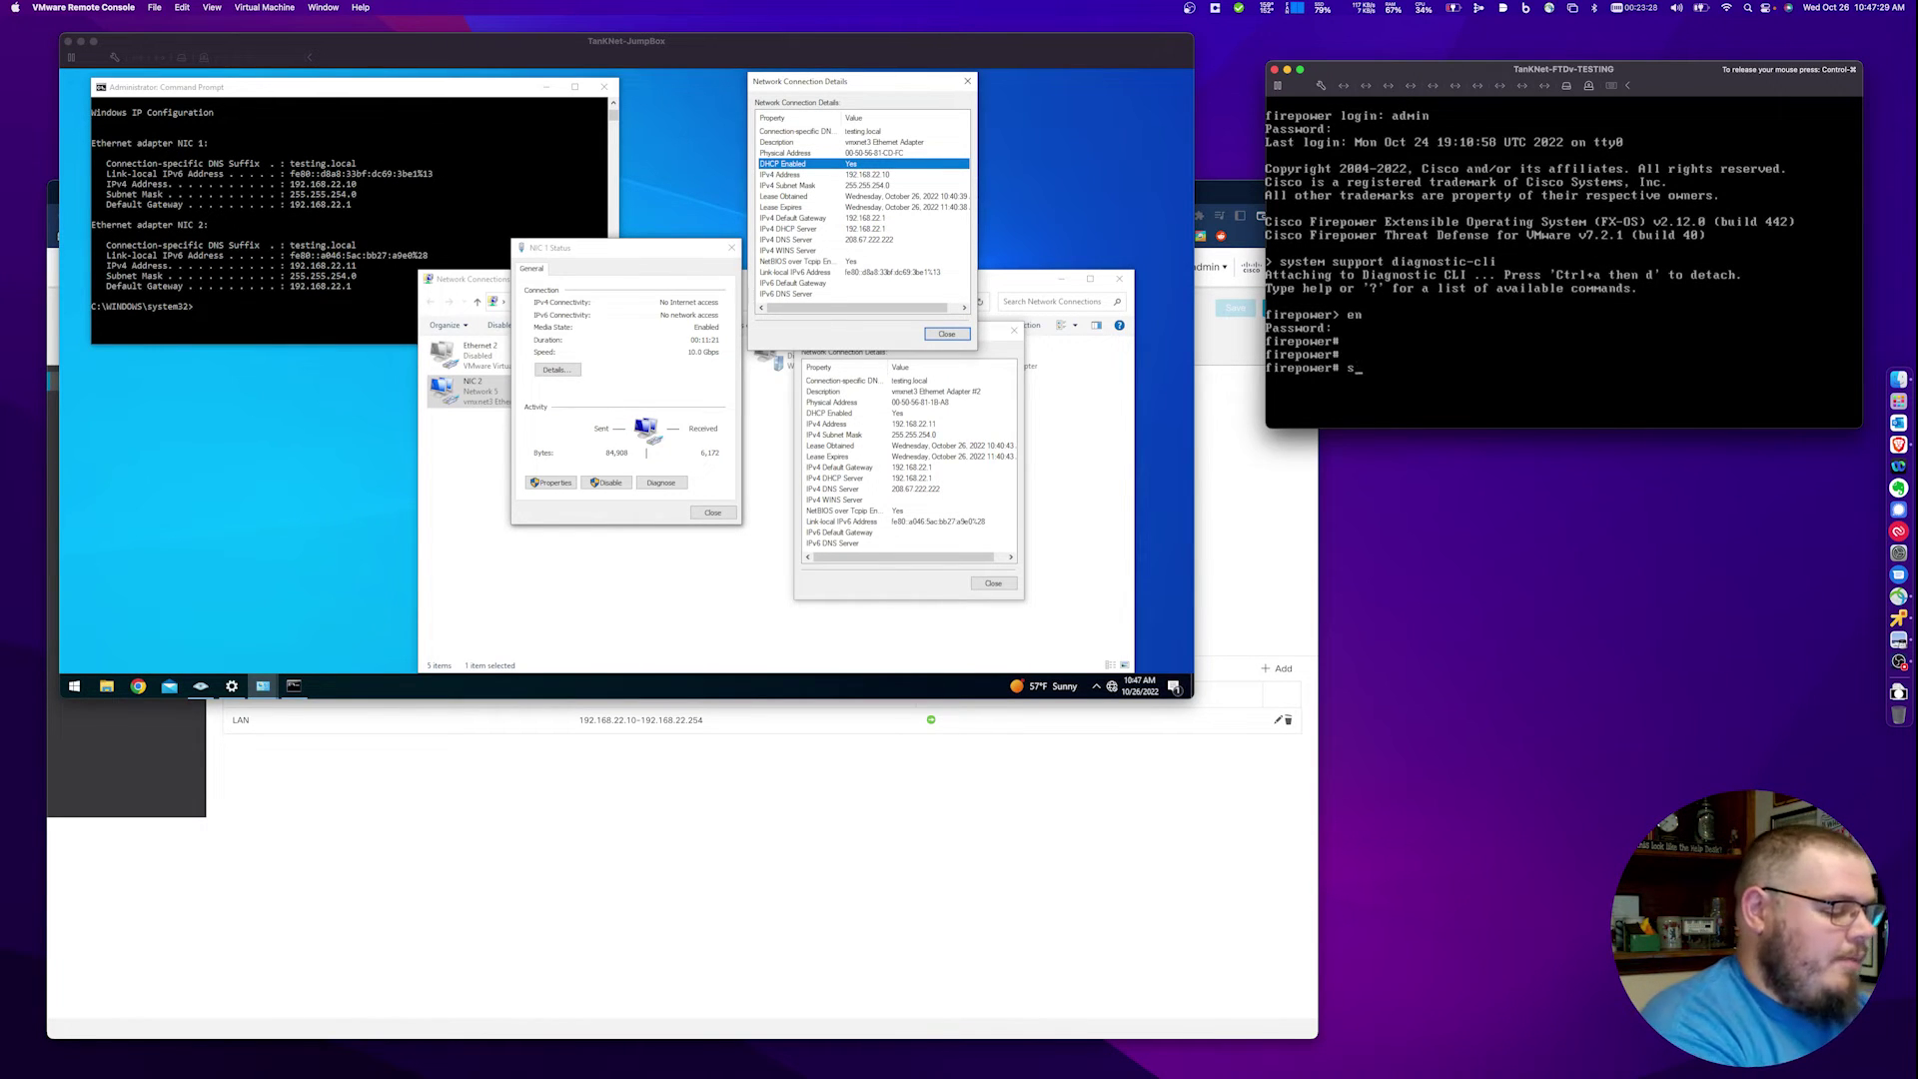
- List the DHCP configuration with 'show running-config | in dhcp'
type("how run")
key("Tab")
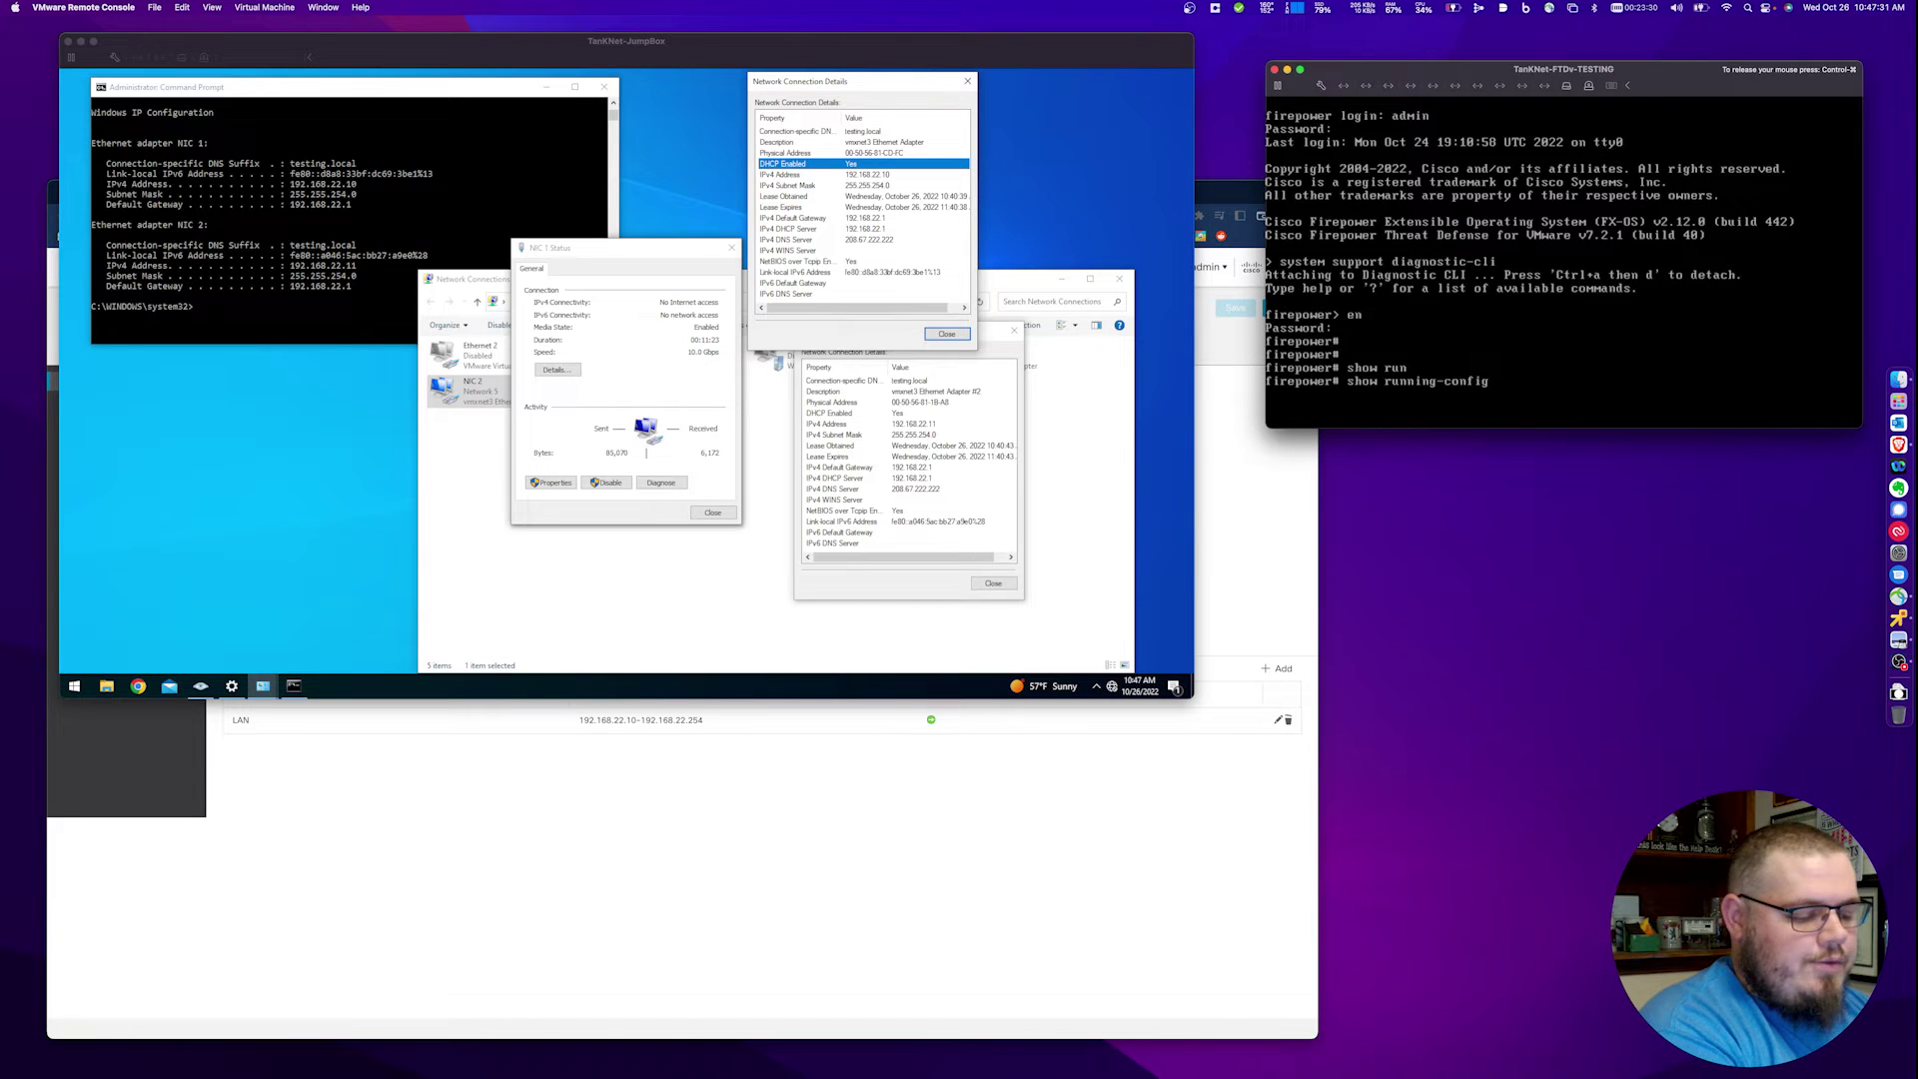
type("| in")
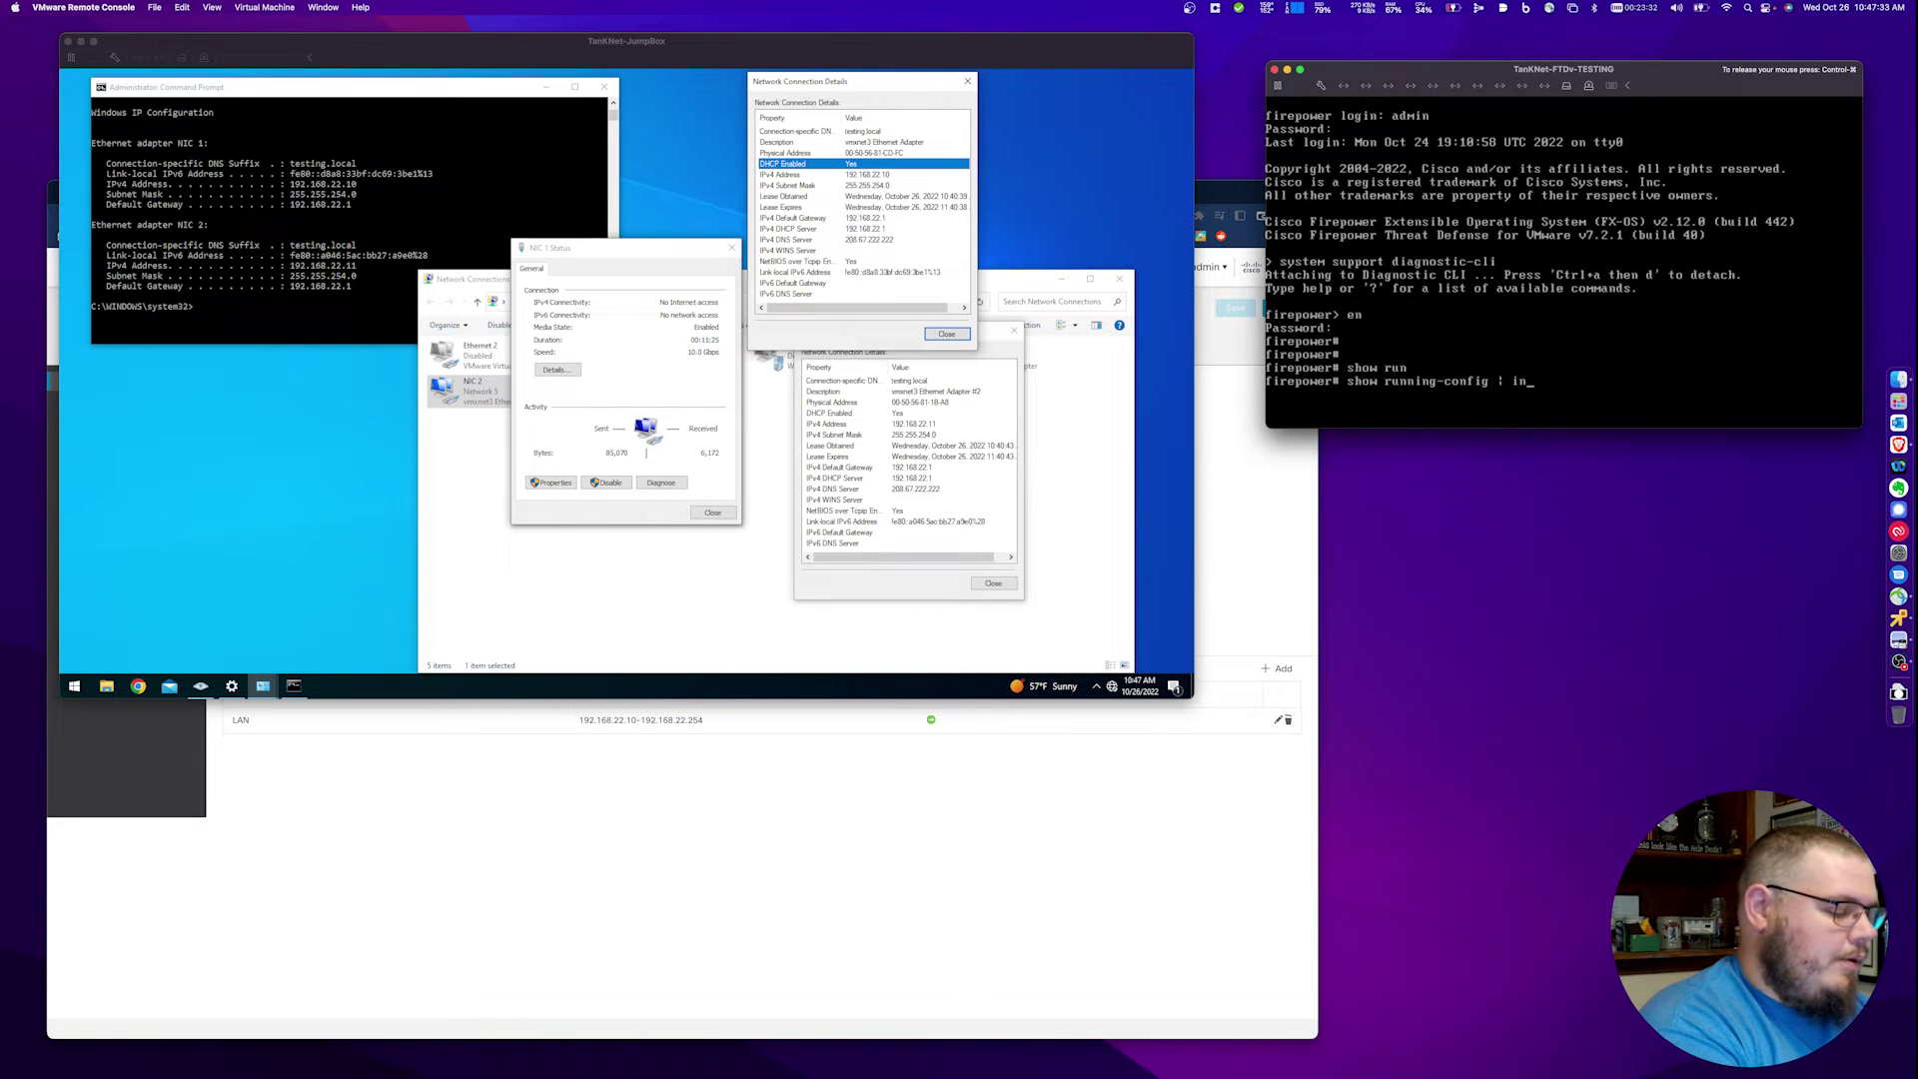
type(" dhcp")
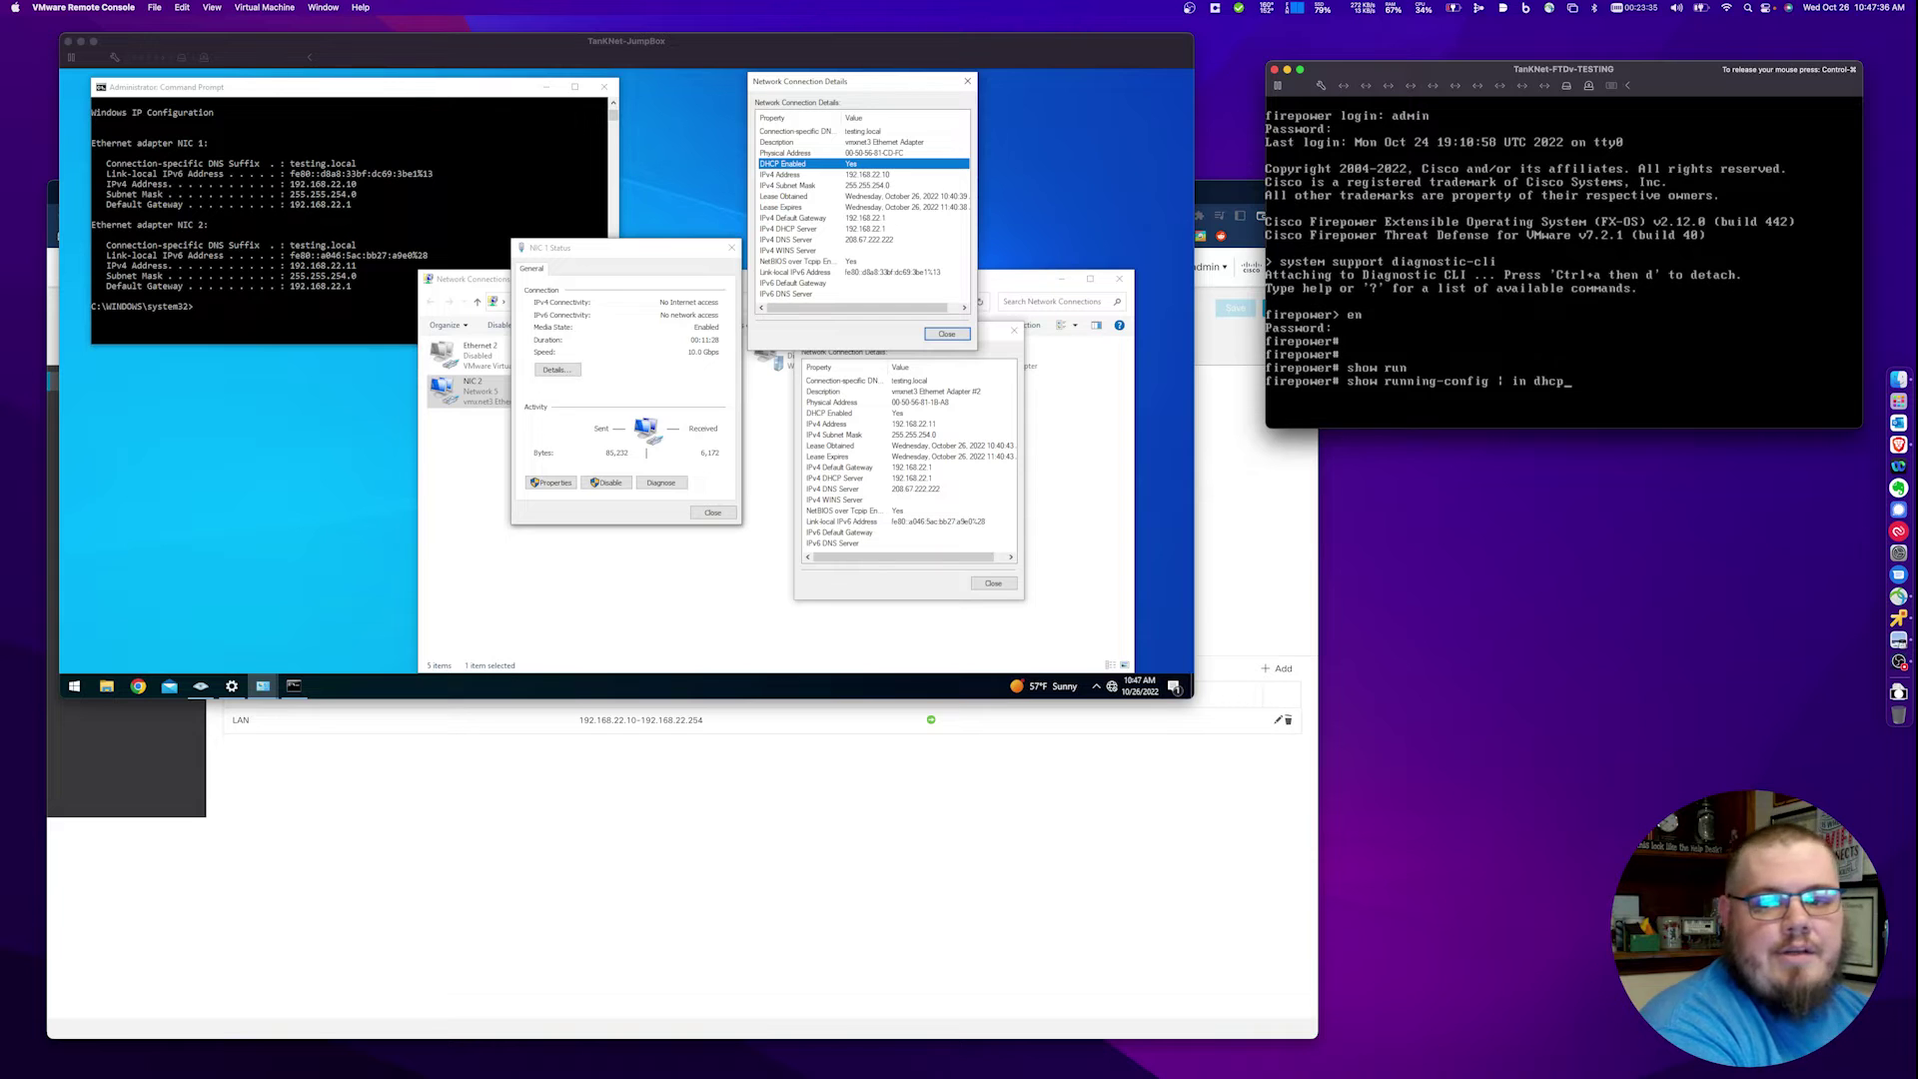
key("Return")
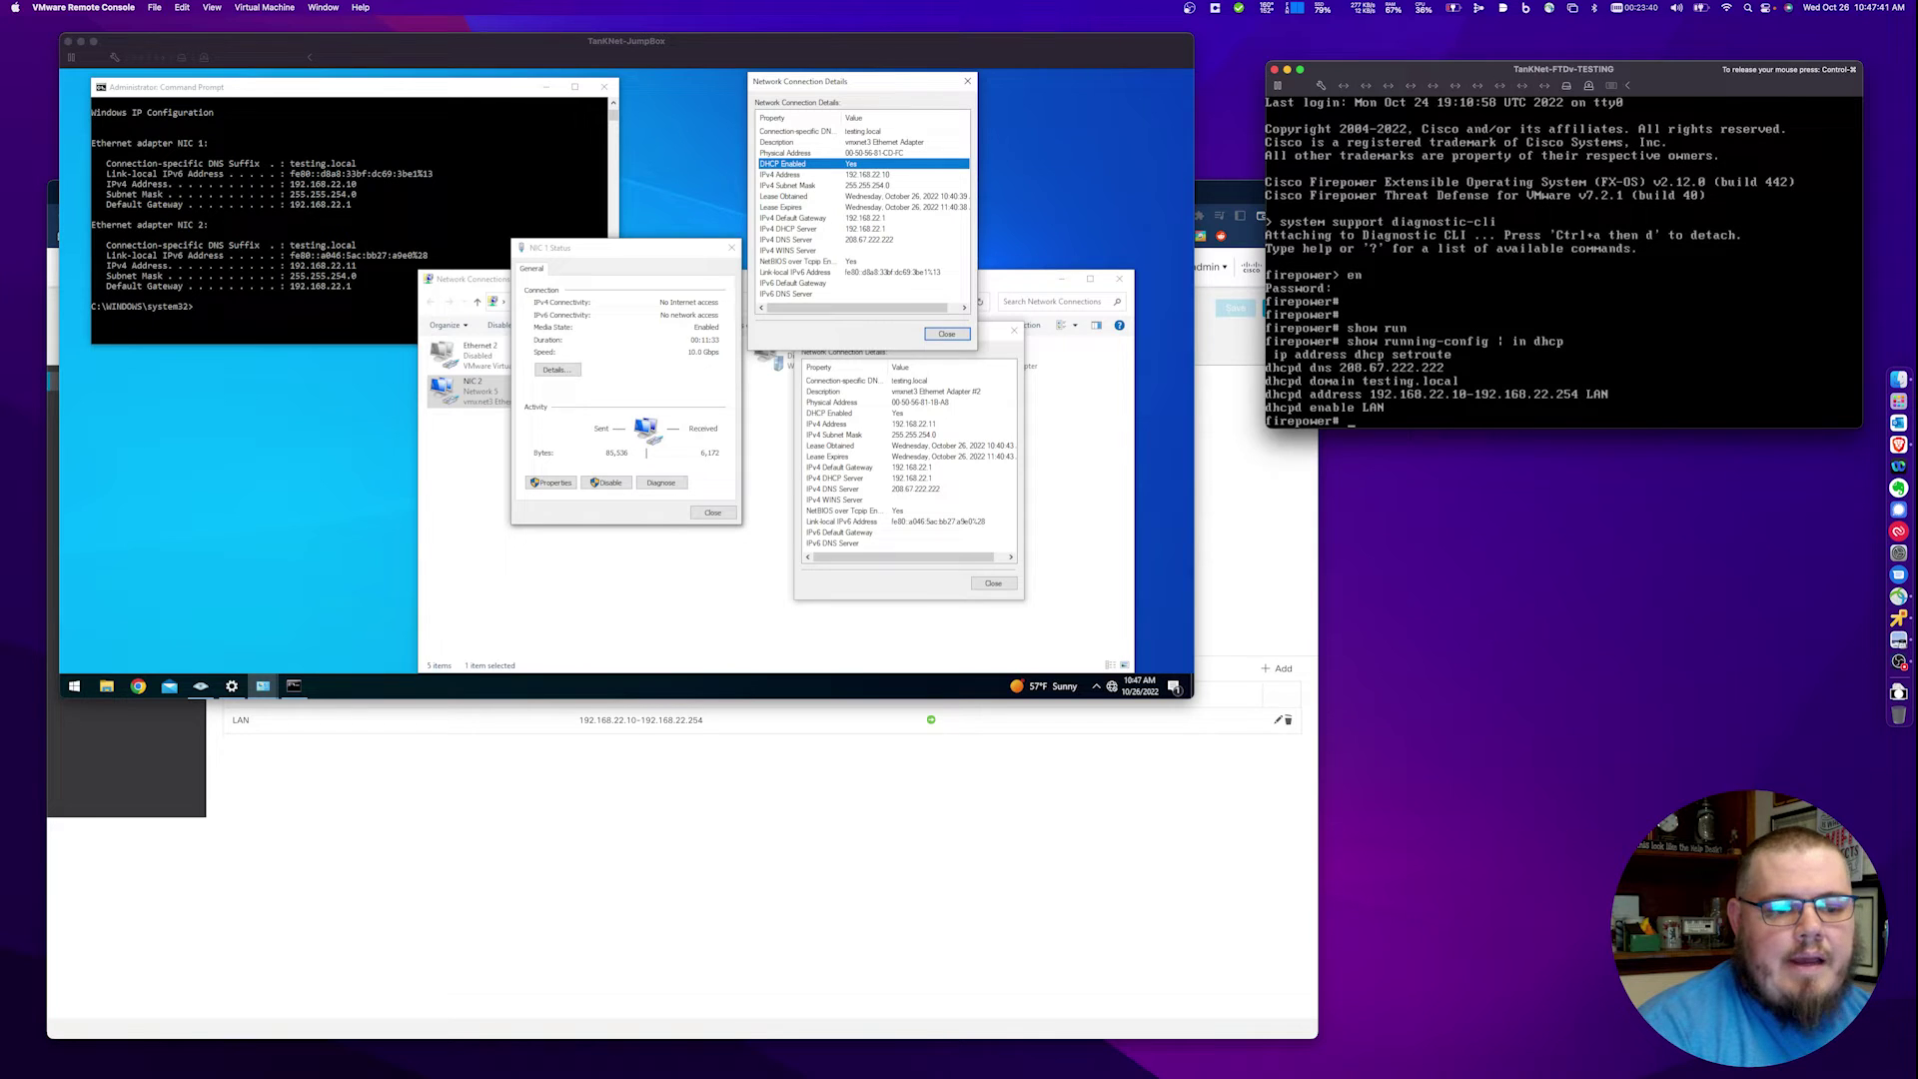
- Back in Management Center, review the LAN DHCP entry without changes, then go to Object Management
left_click(1012, 891)
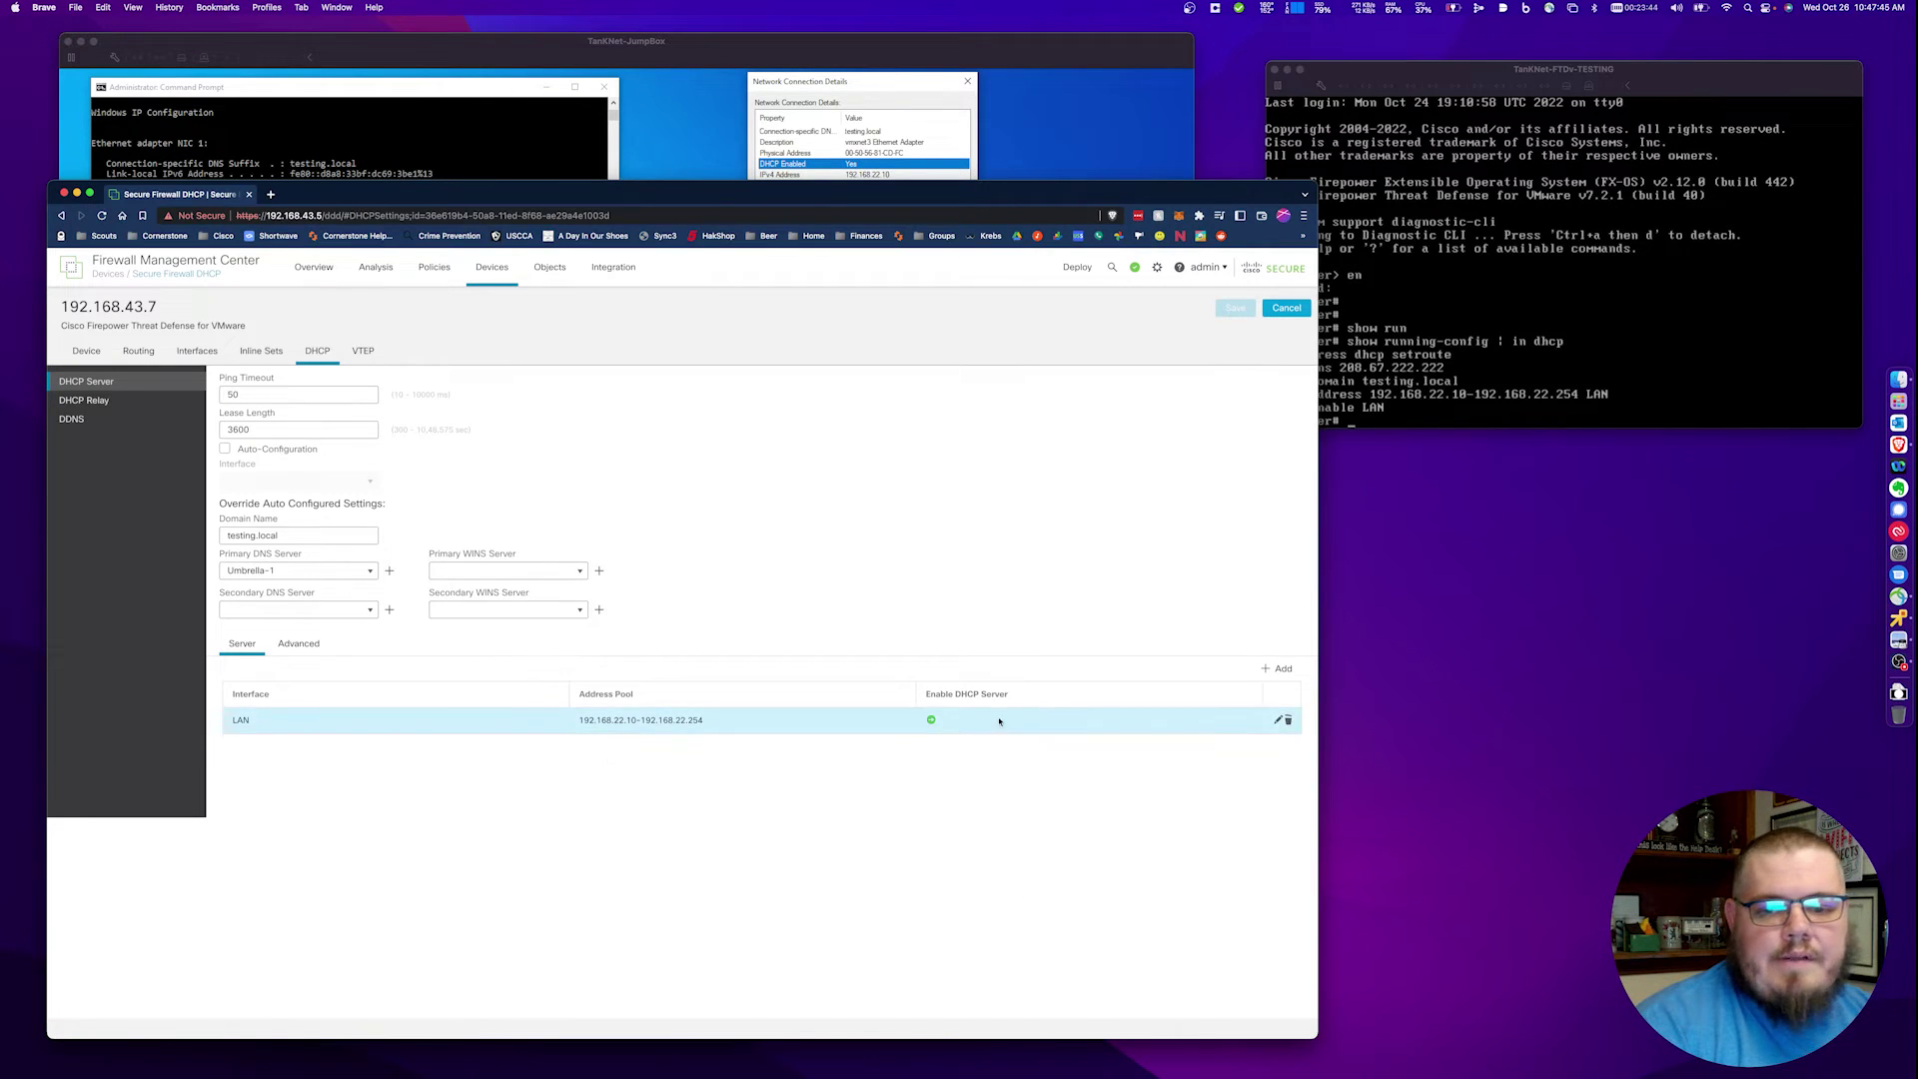
left_click(1276, 720)
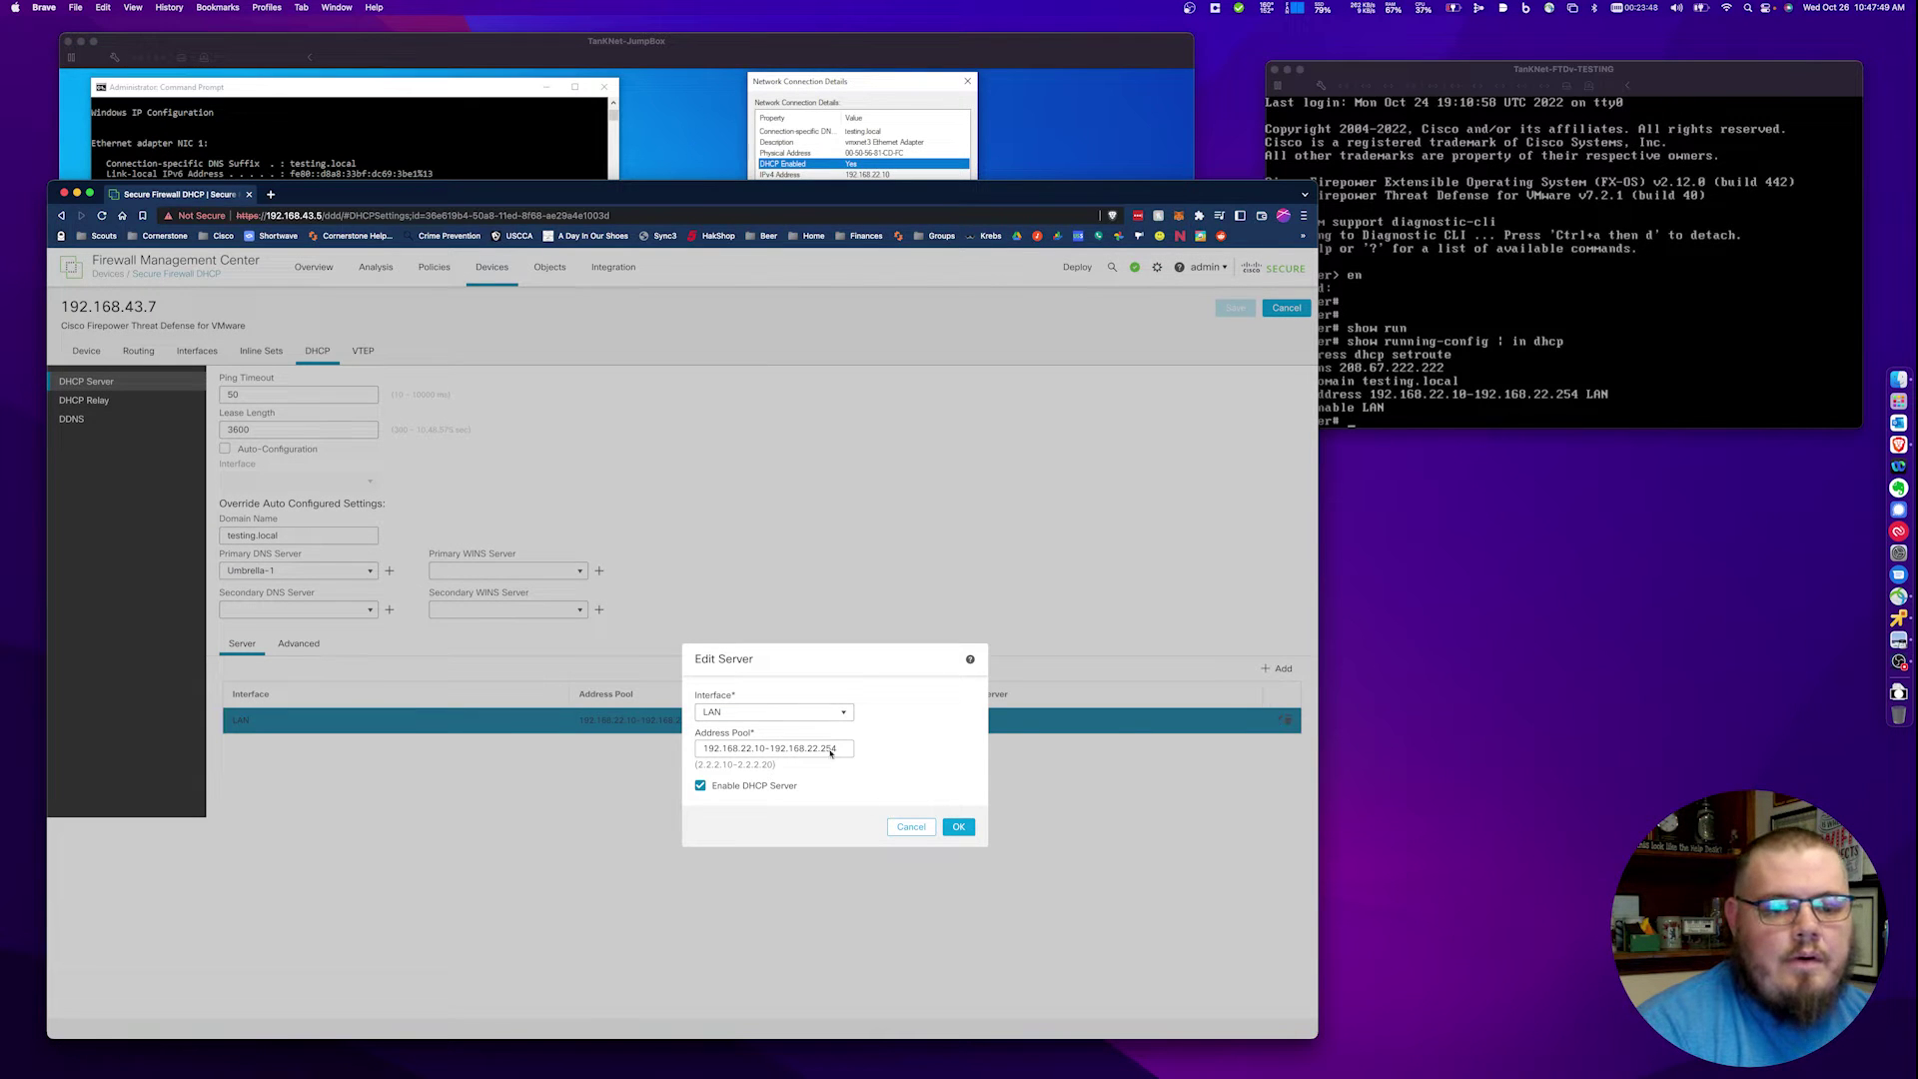
left_click(916, 829)
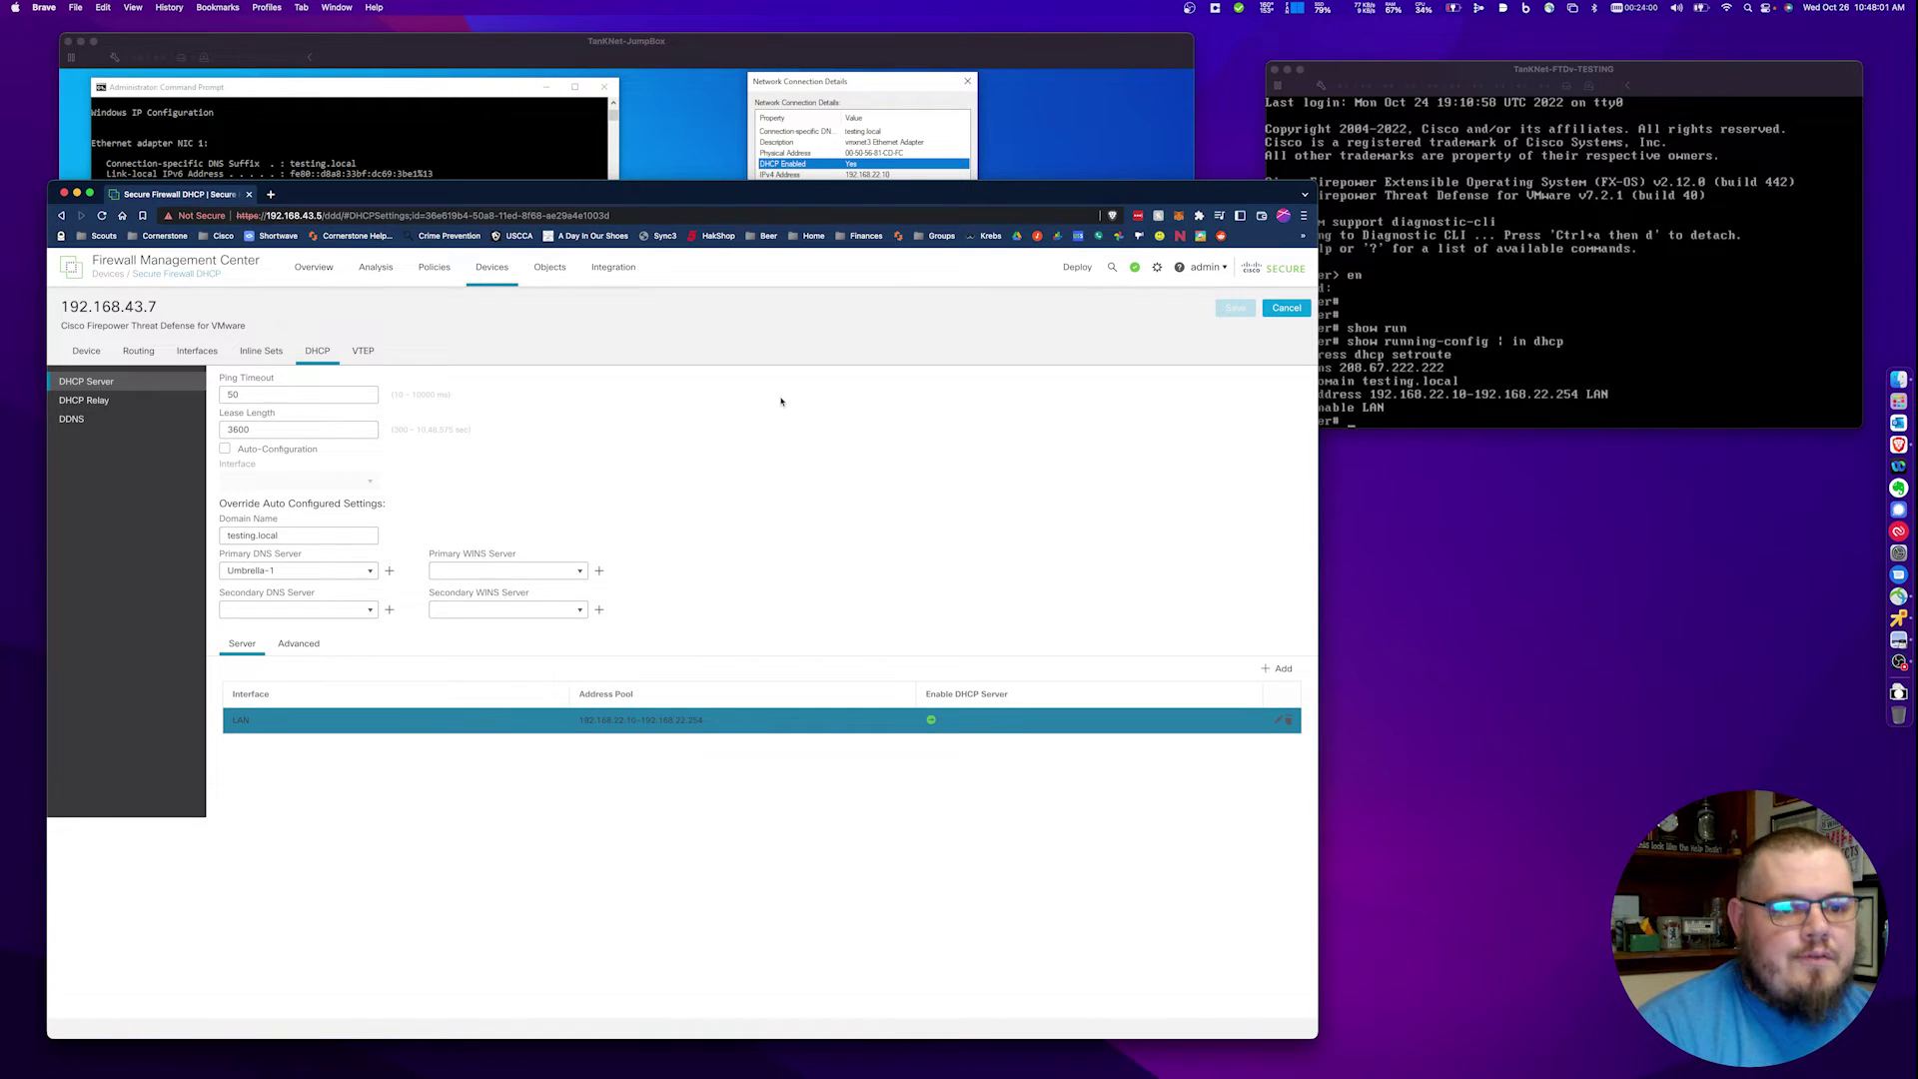
mouse_move(549, 270)
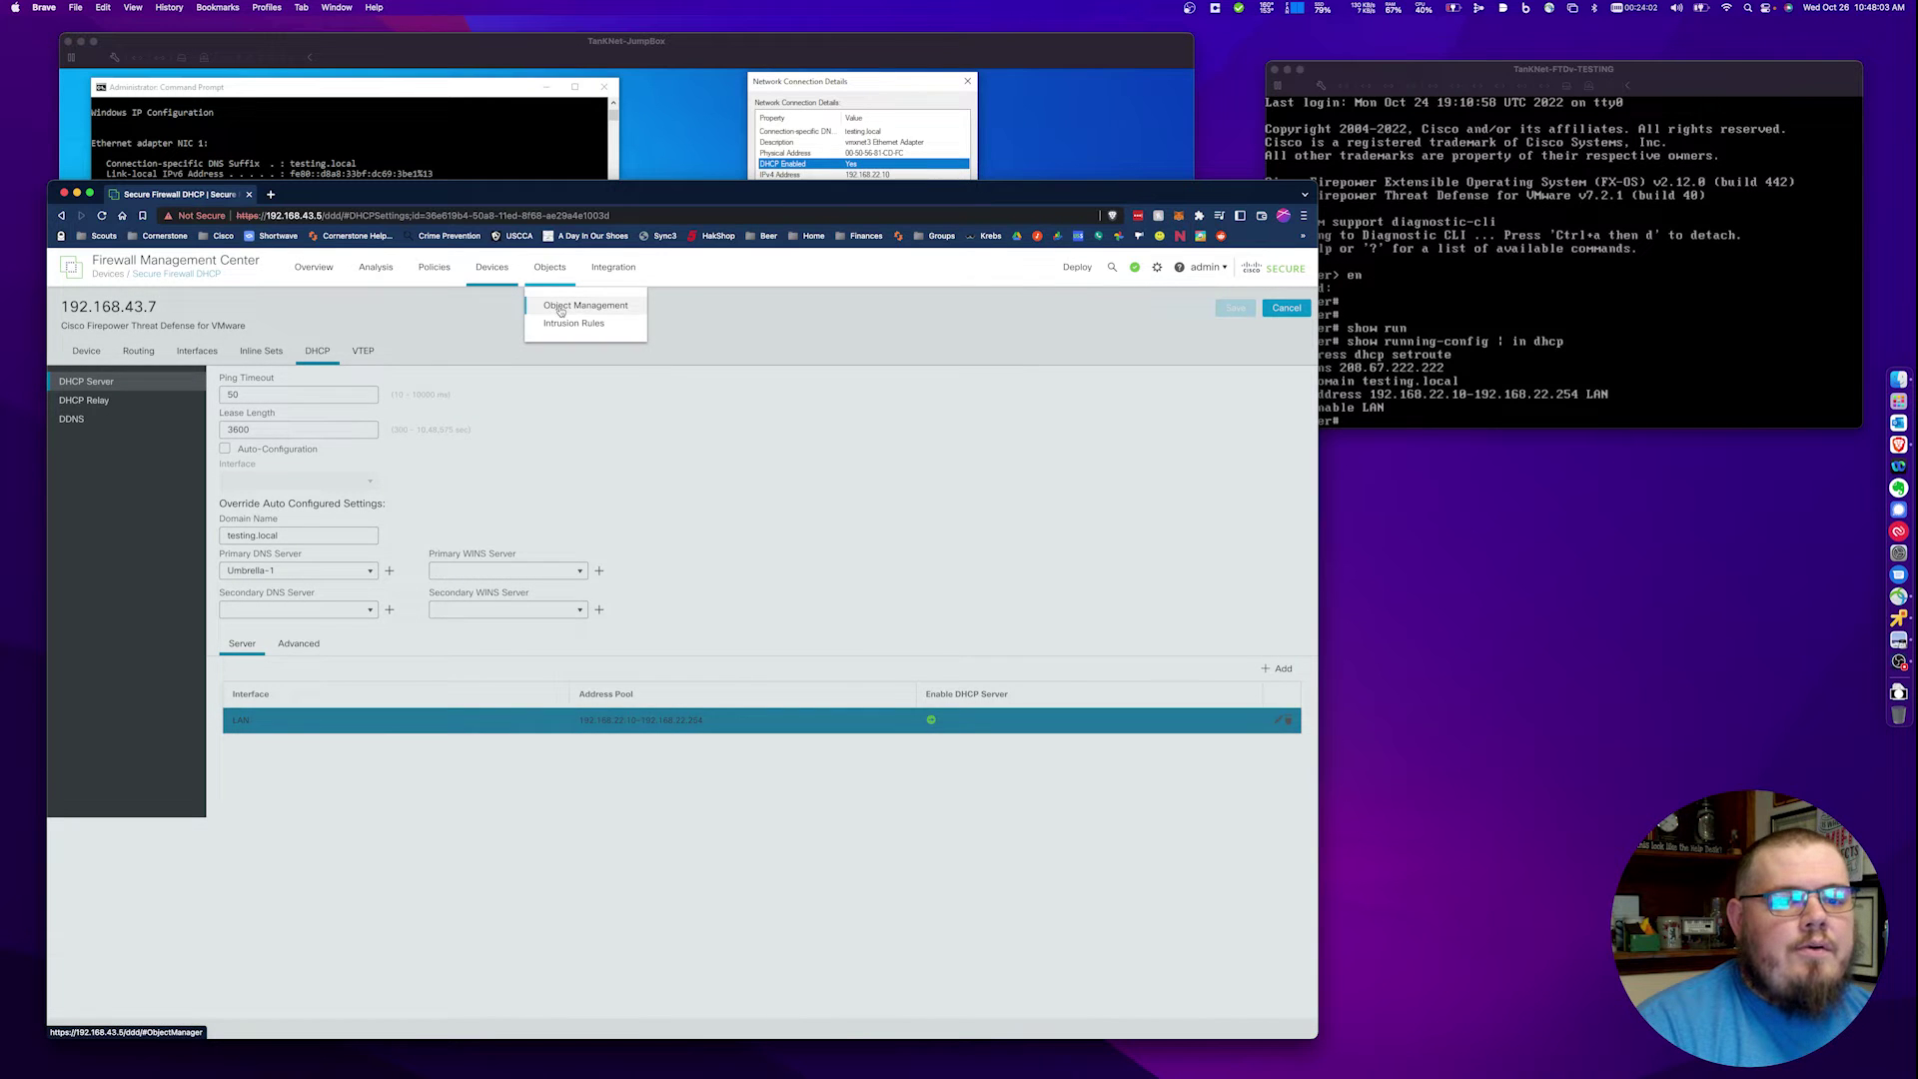
left_click(561, 308)
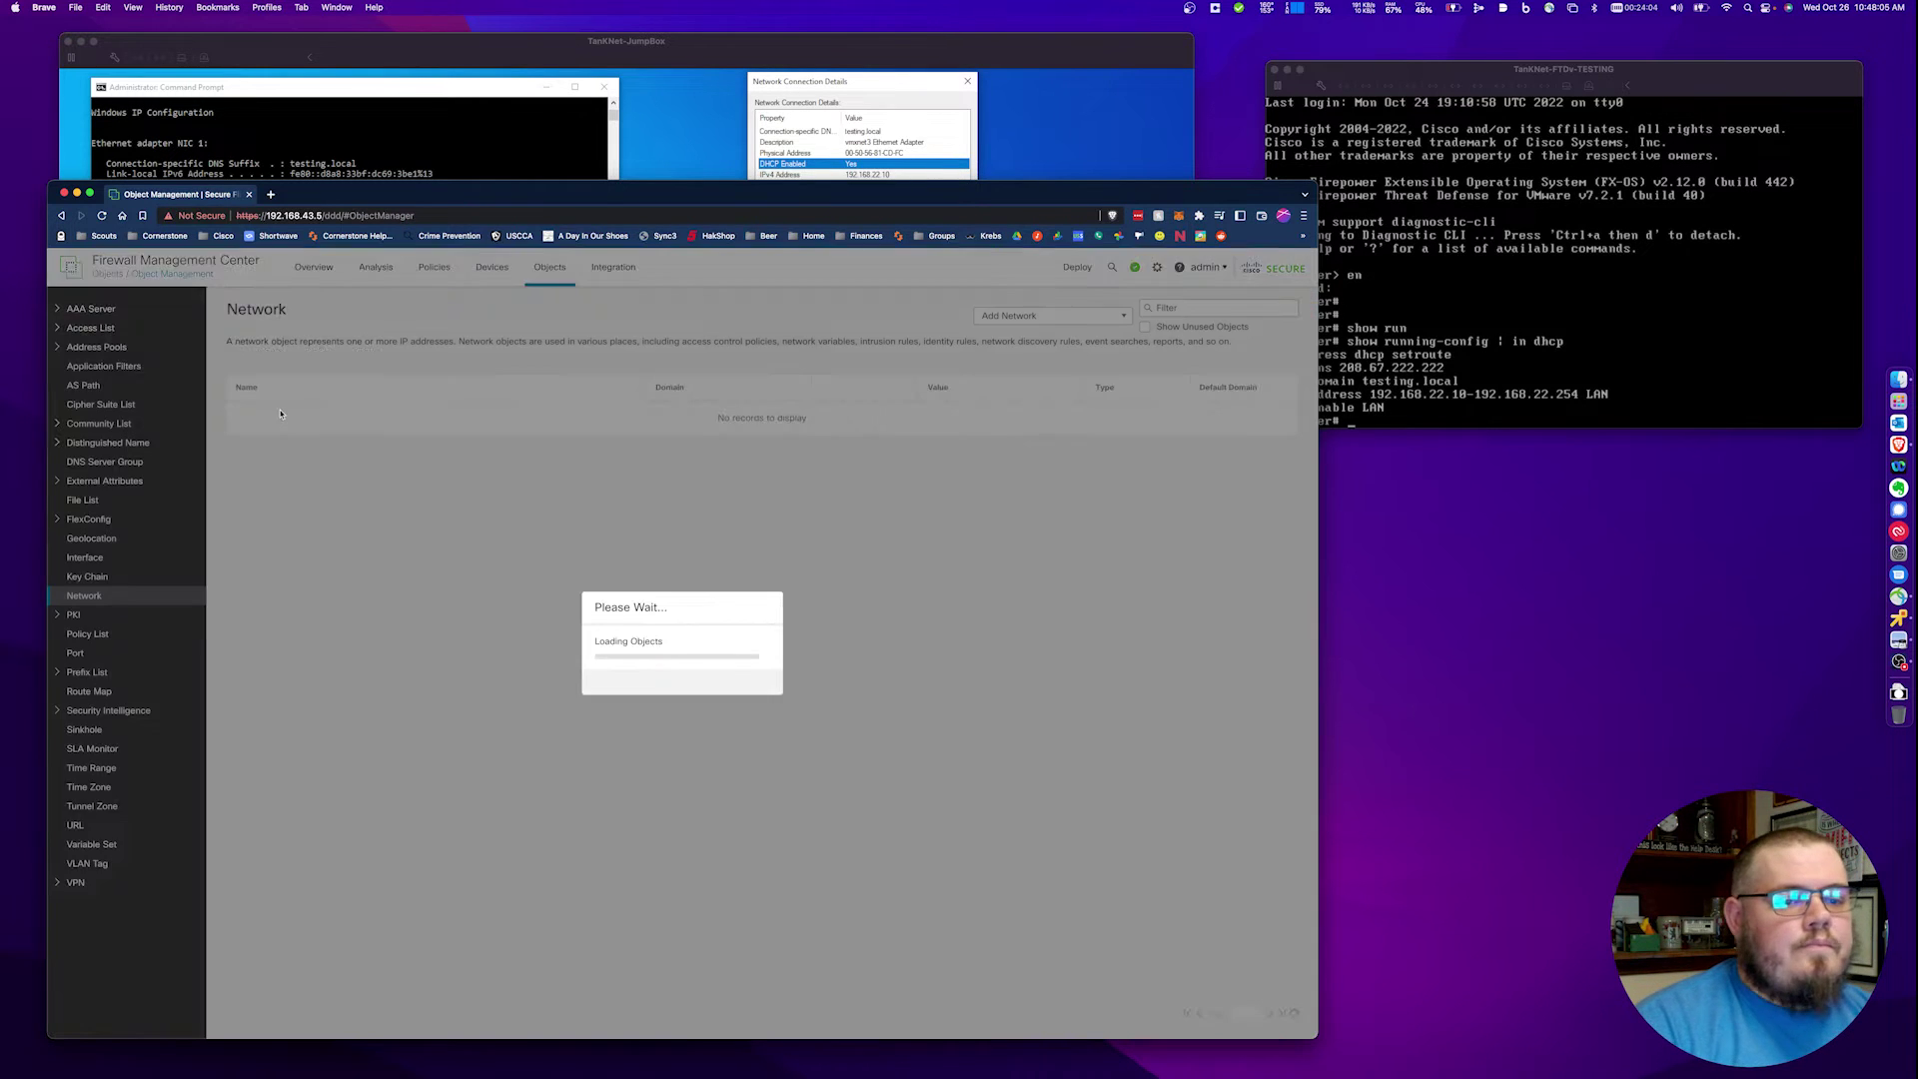
- Show the FlexConfig Object list under the FlexConfig category of Object Management
left_click(88, 520)
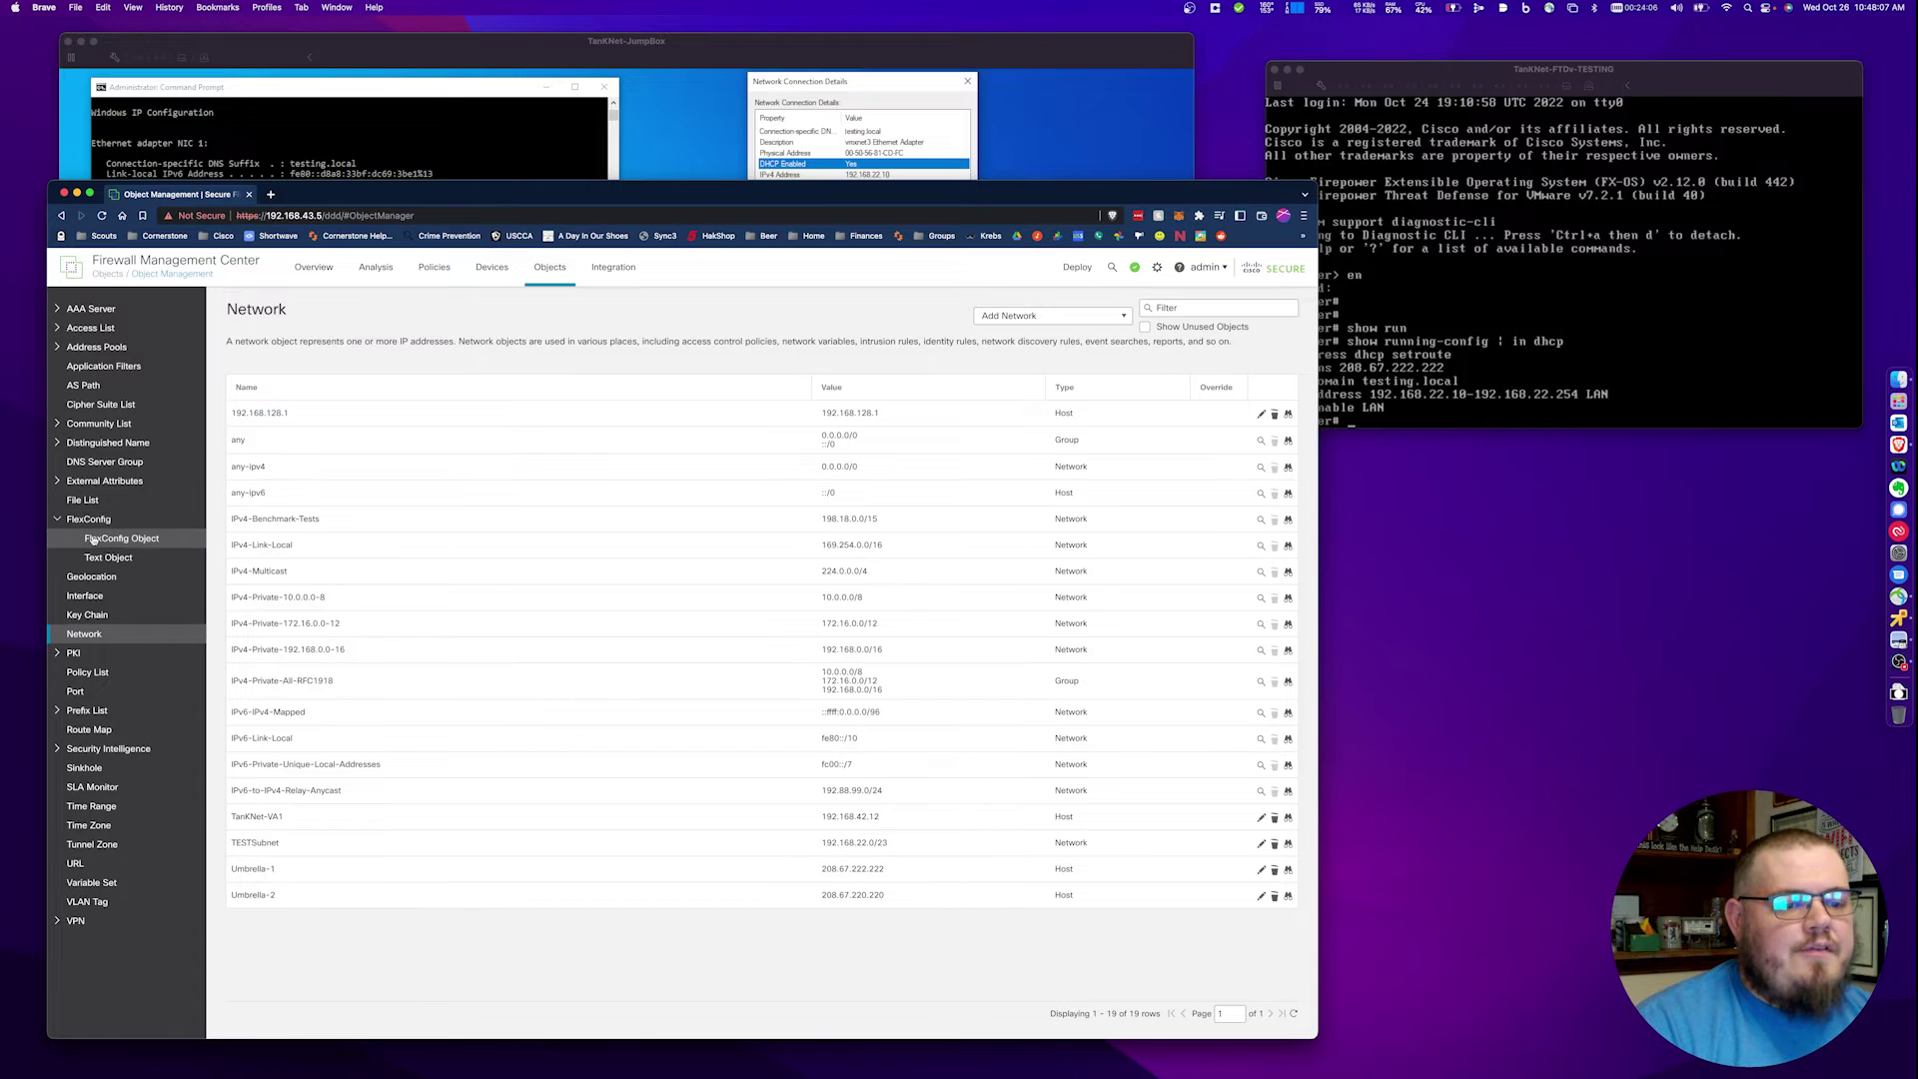
left_click(113, 541)
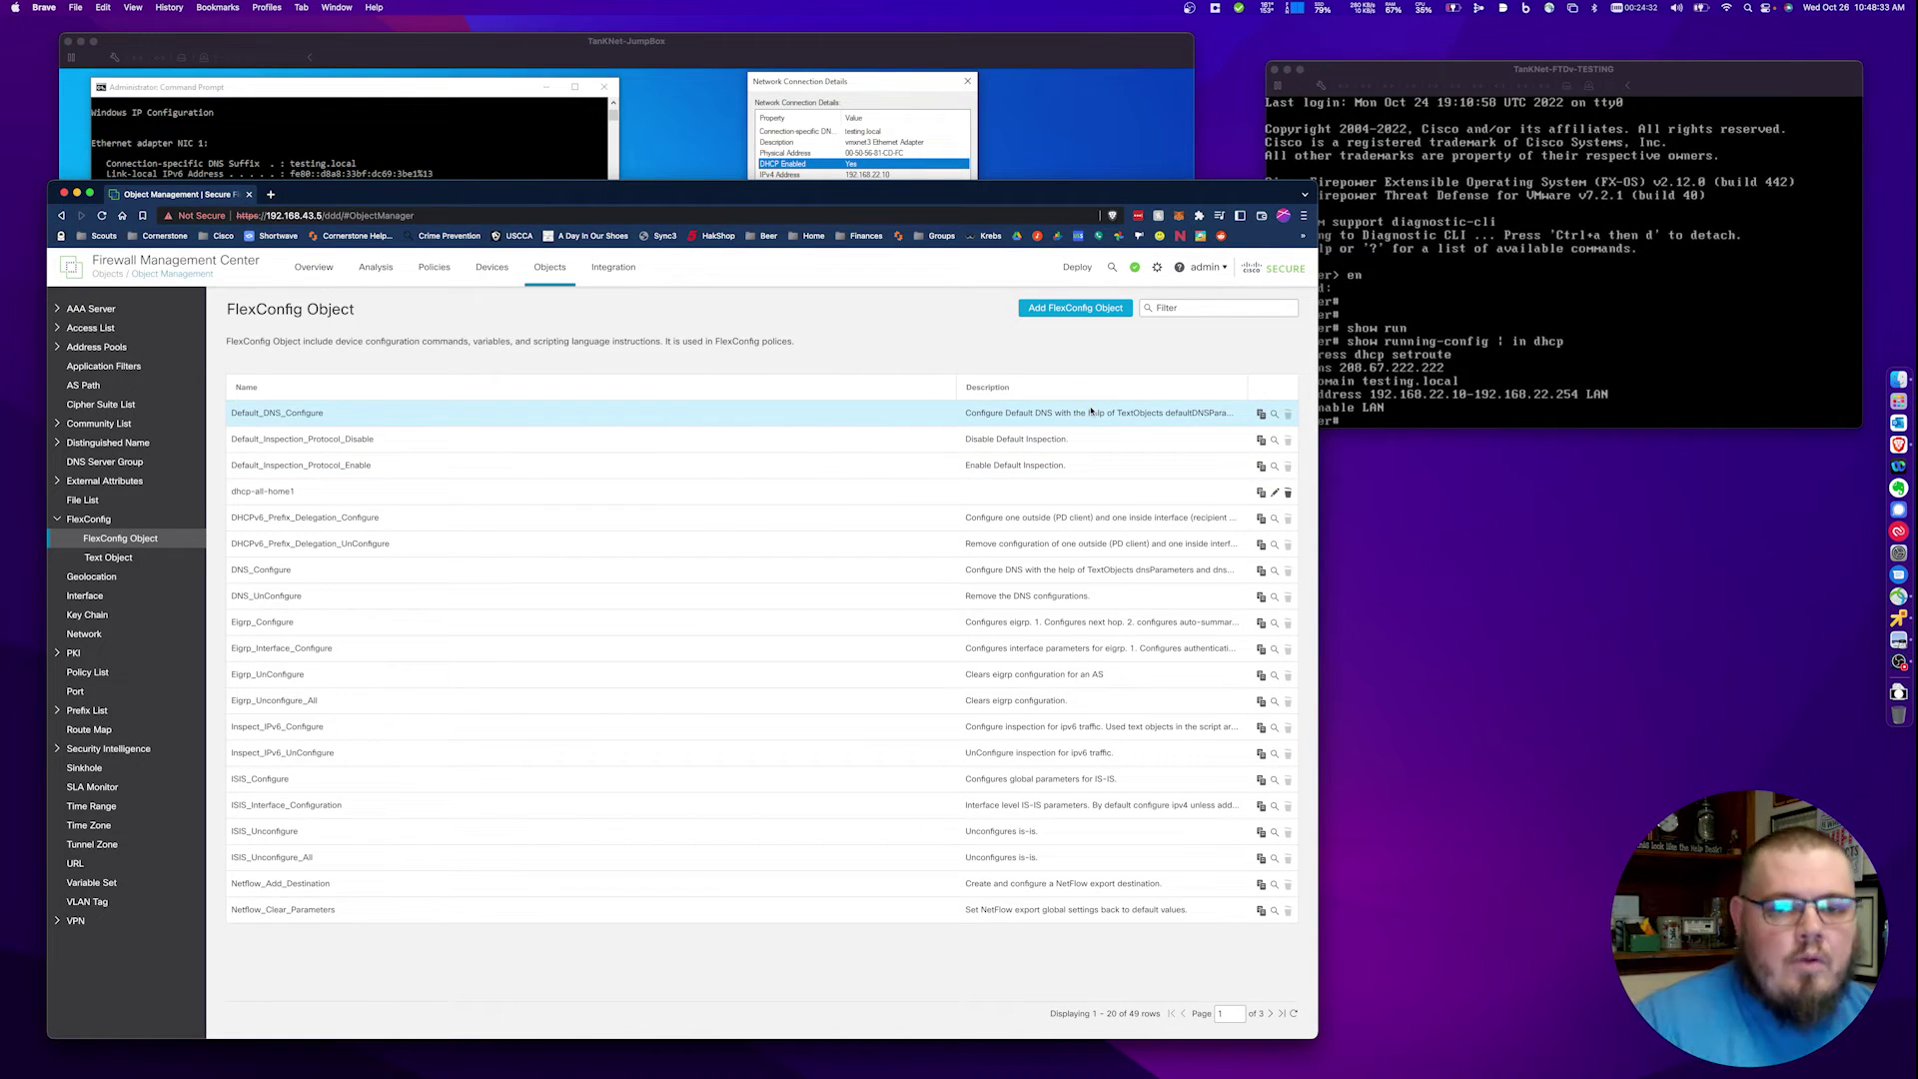
- Start a new FlexConfig object named Lab-DHCP with Once deployment and Prepend type
left_click(1083, 313)
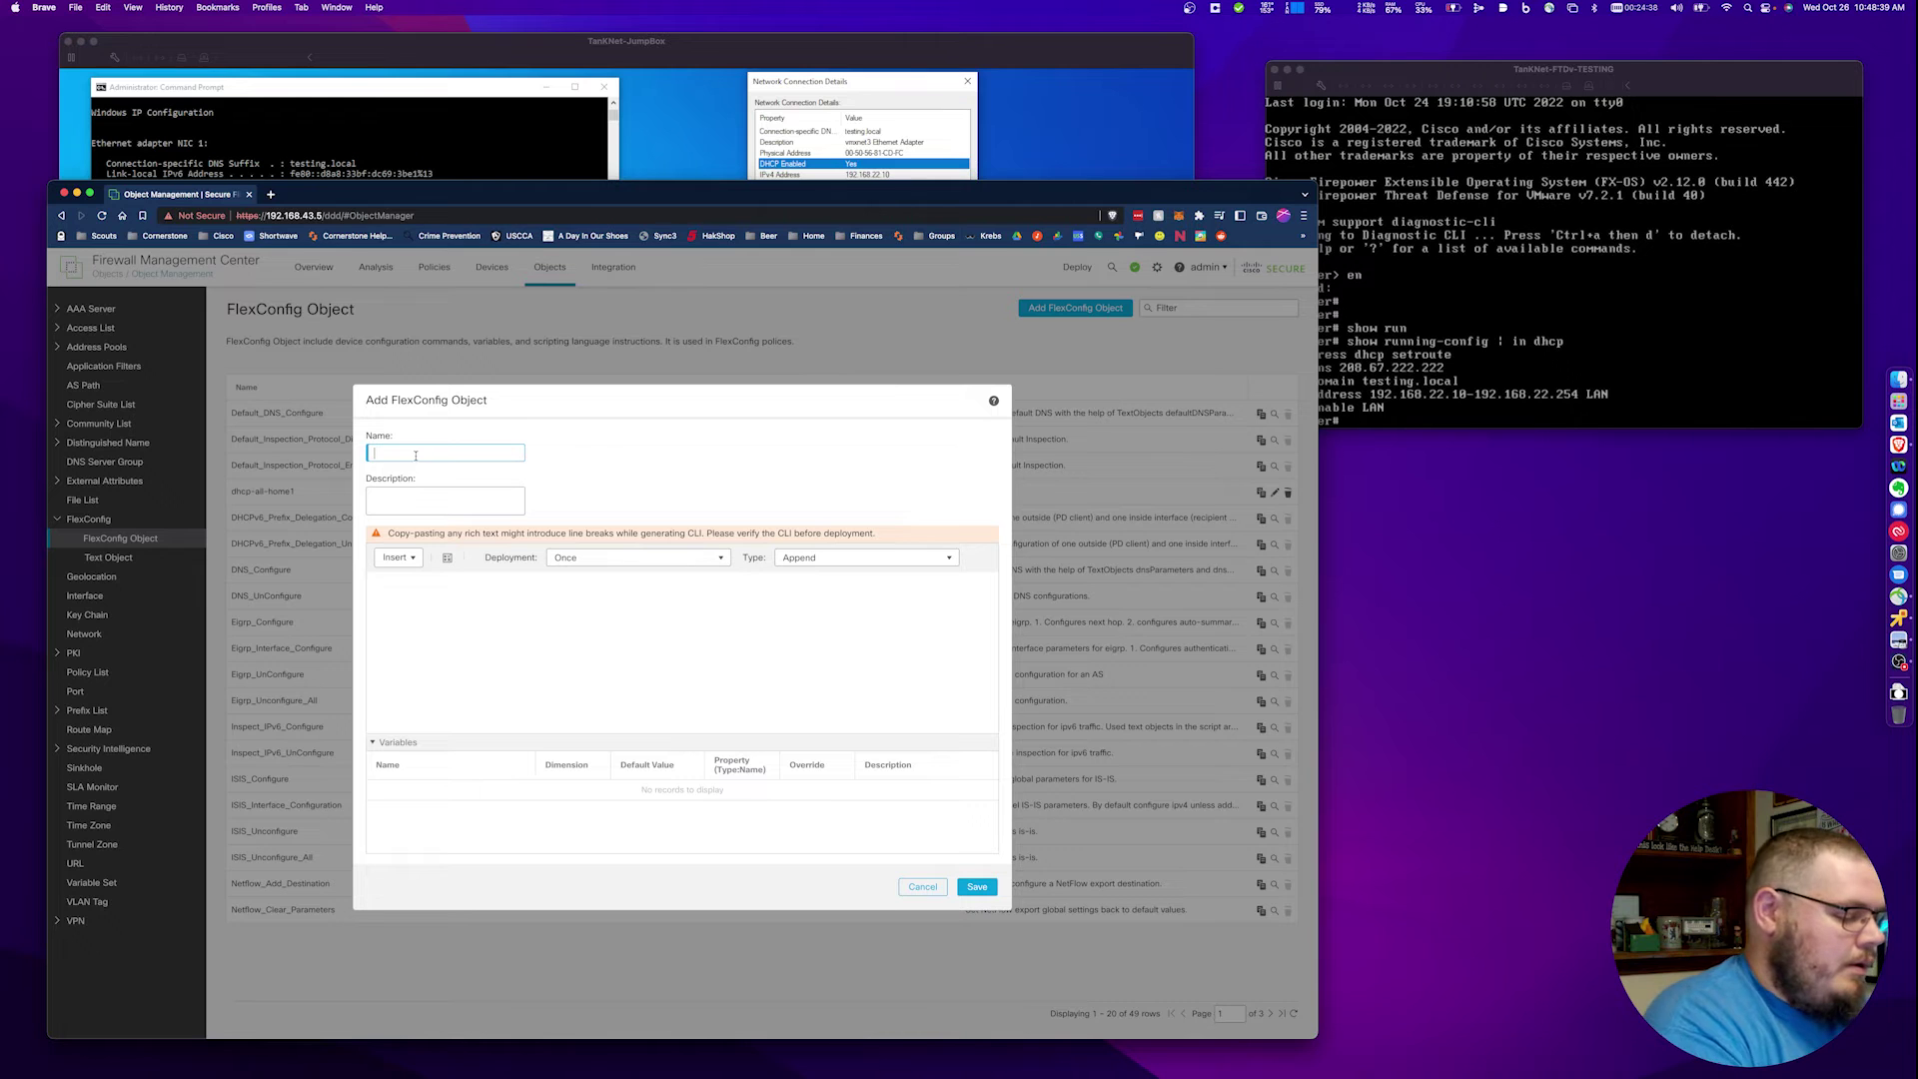
type("Lab-DHCP")
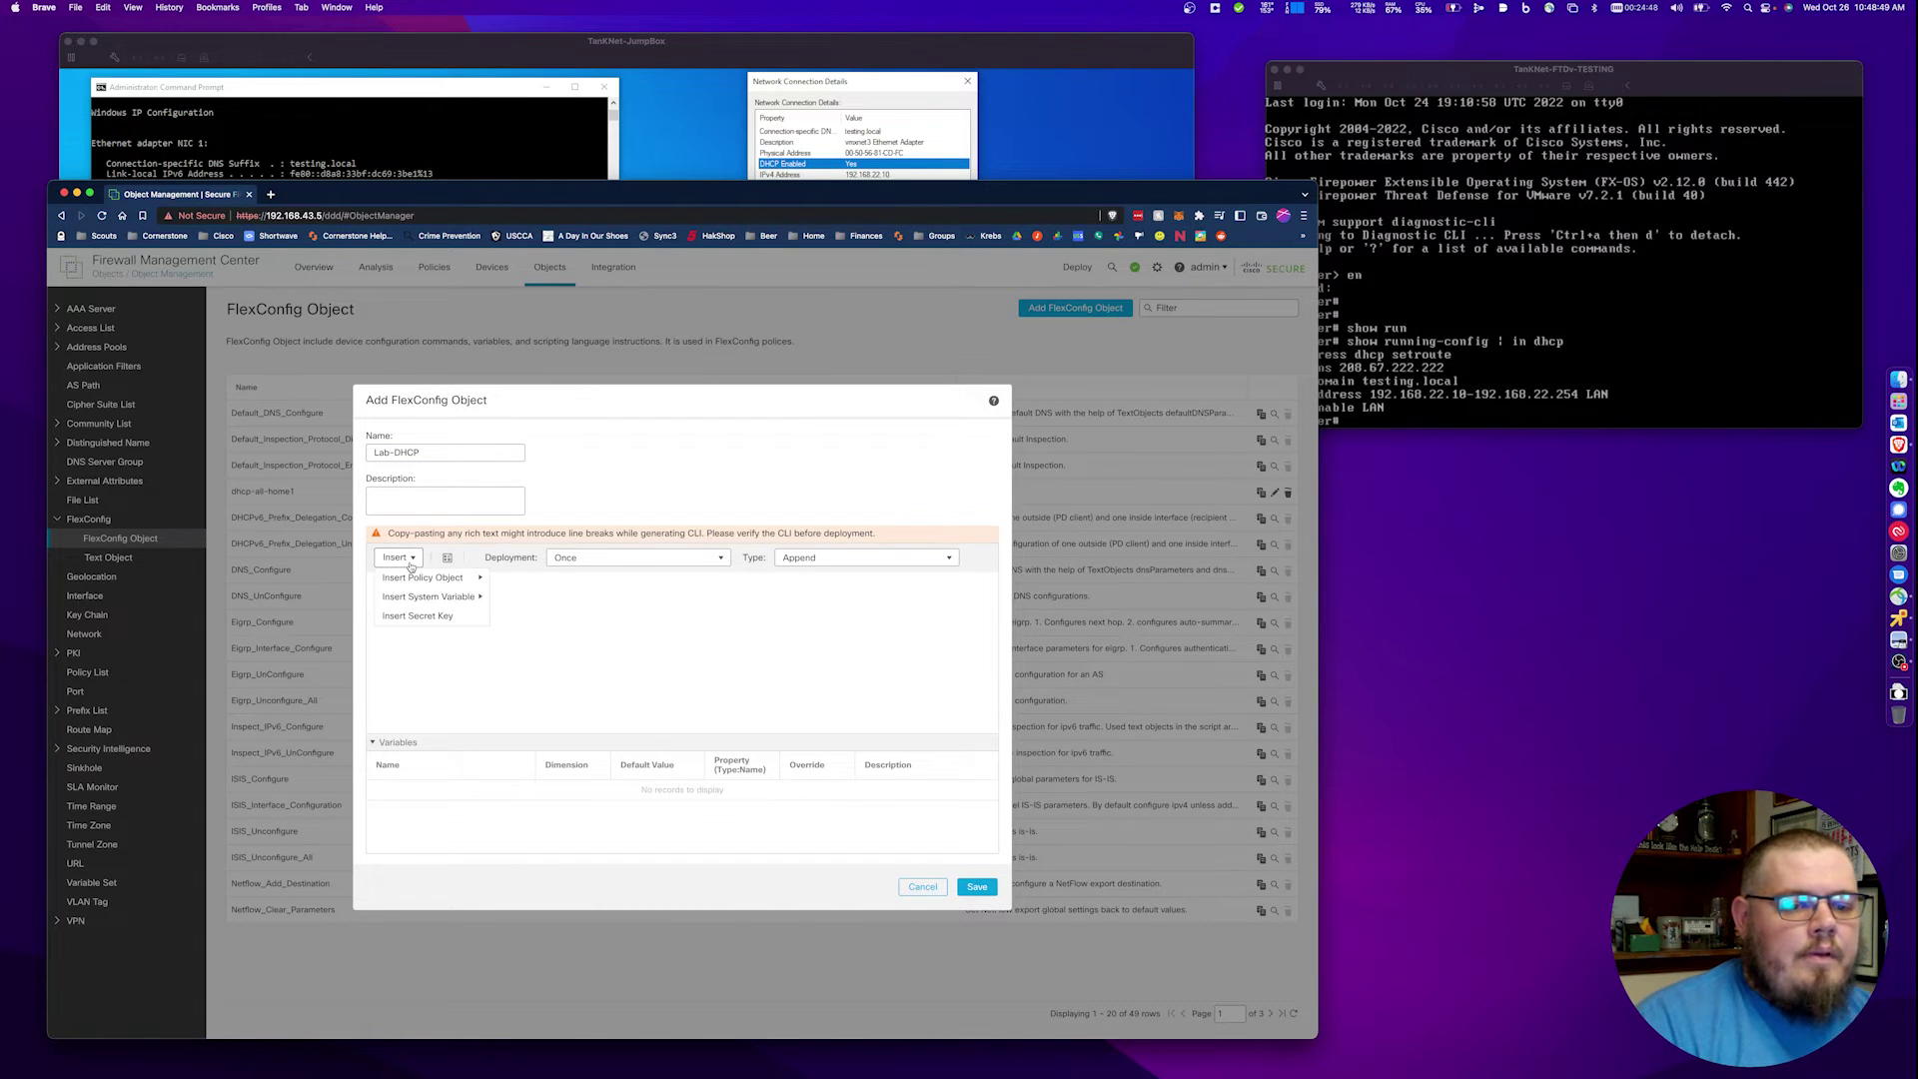
left_click(715, 559)
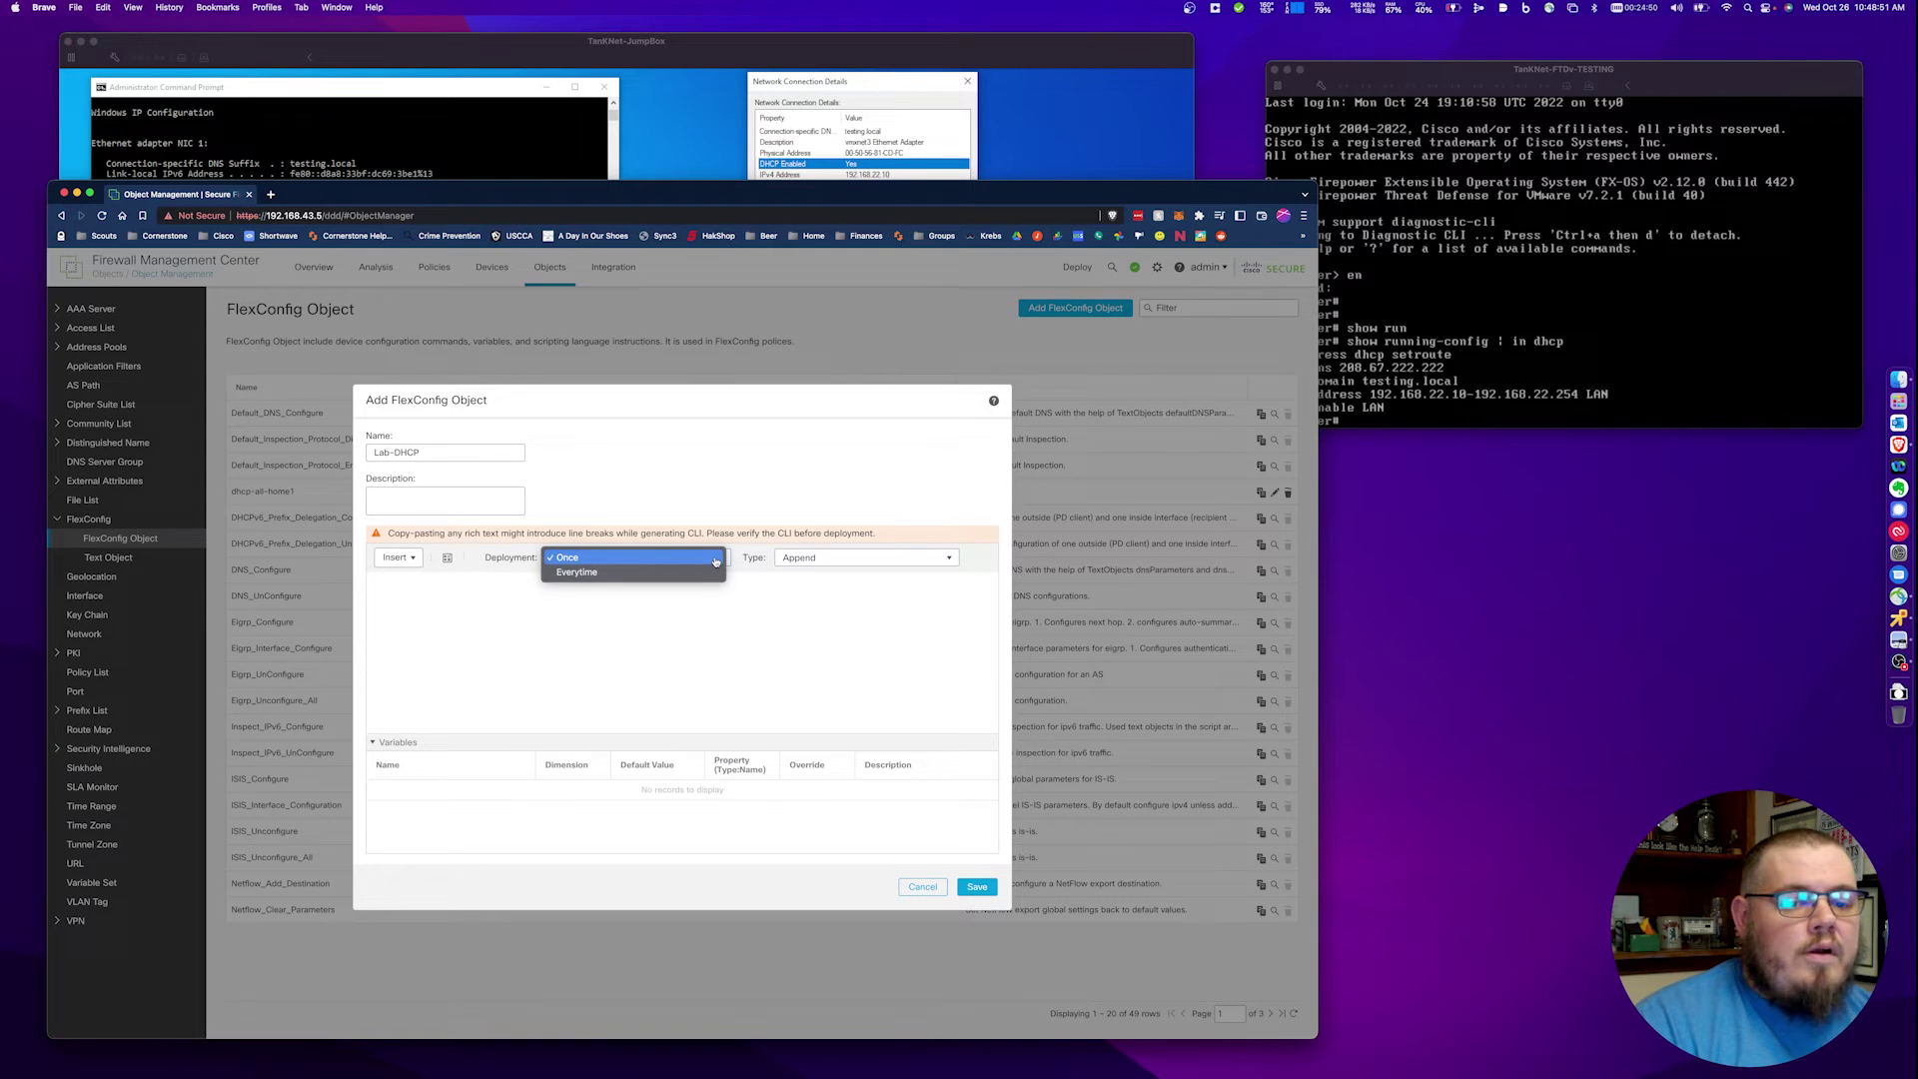
left_click(885, 591)
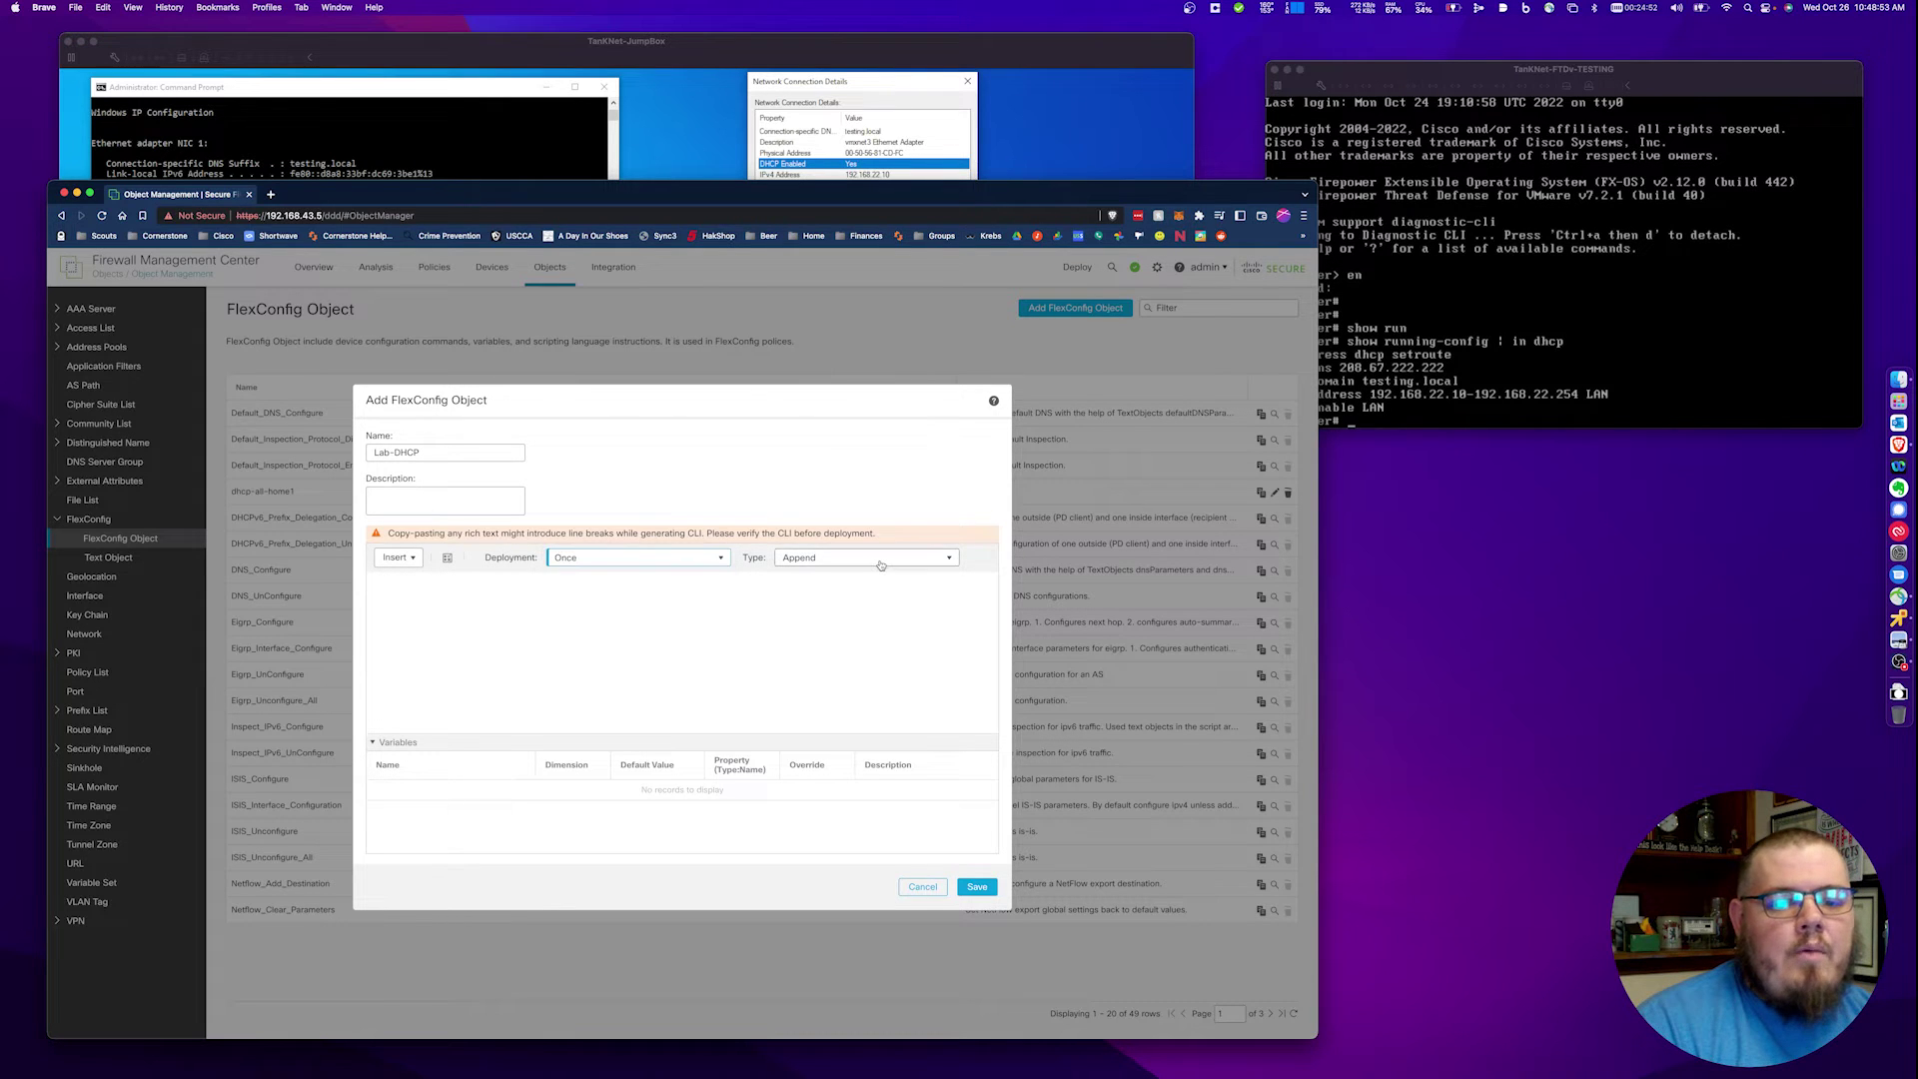
left_click(880, 565)
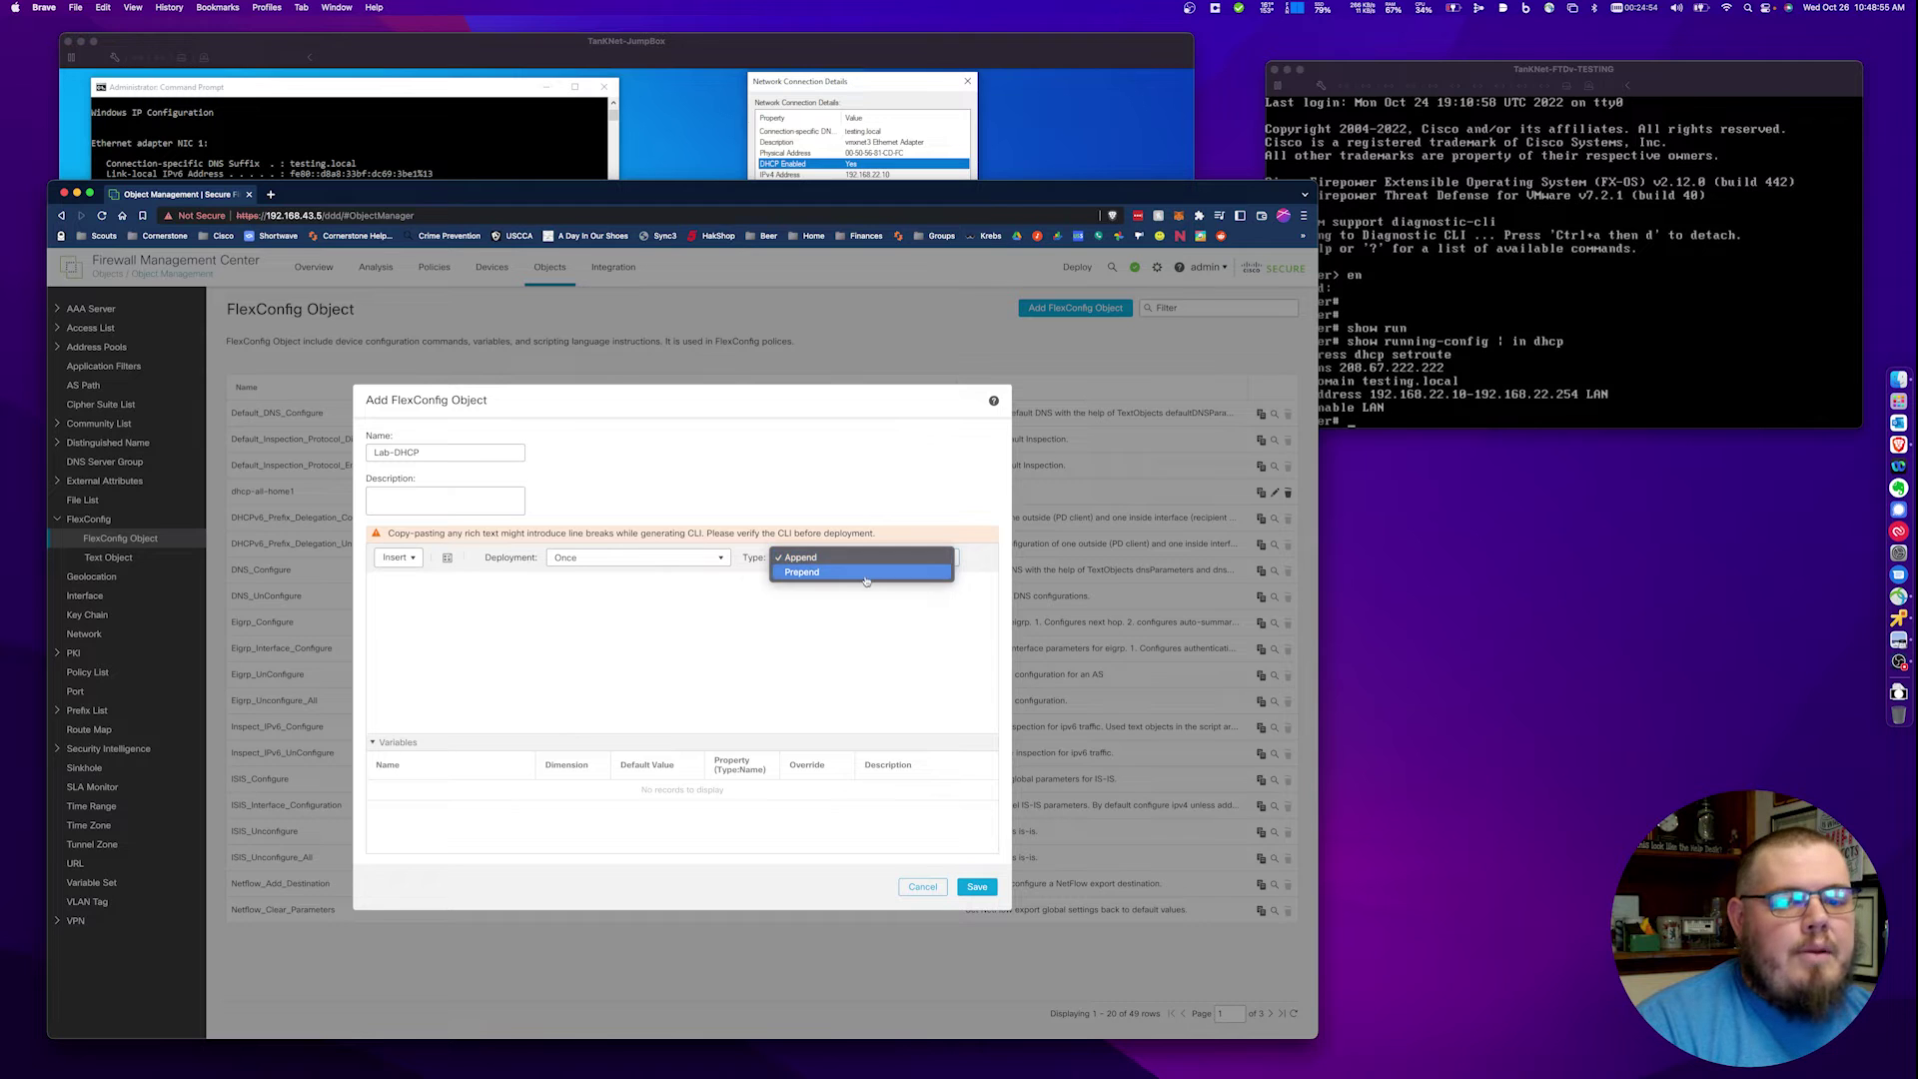
left_click(867, 573)
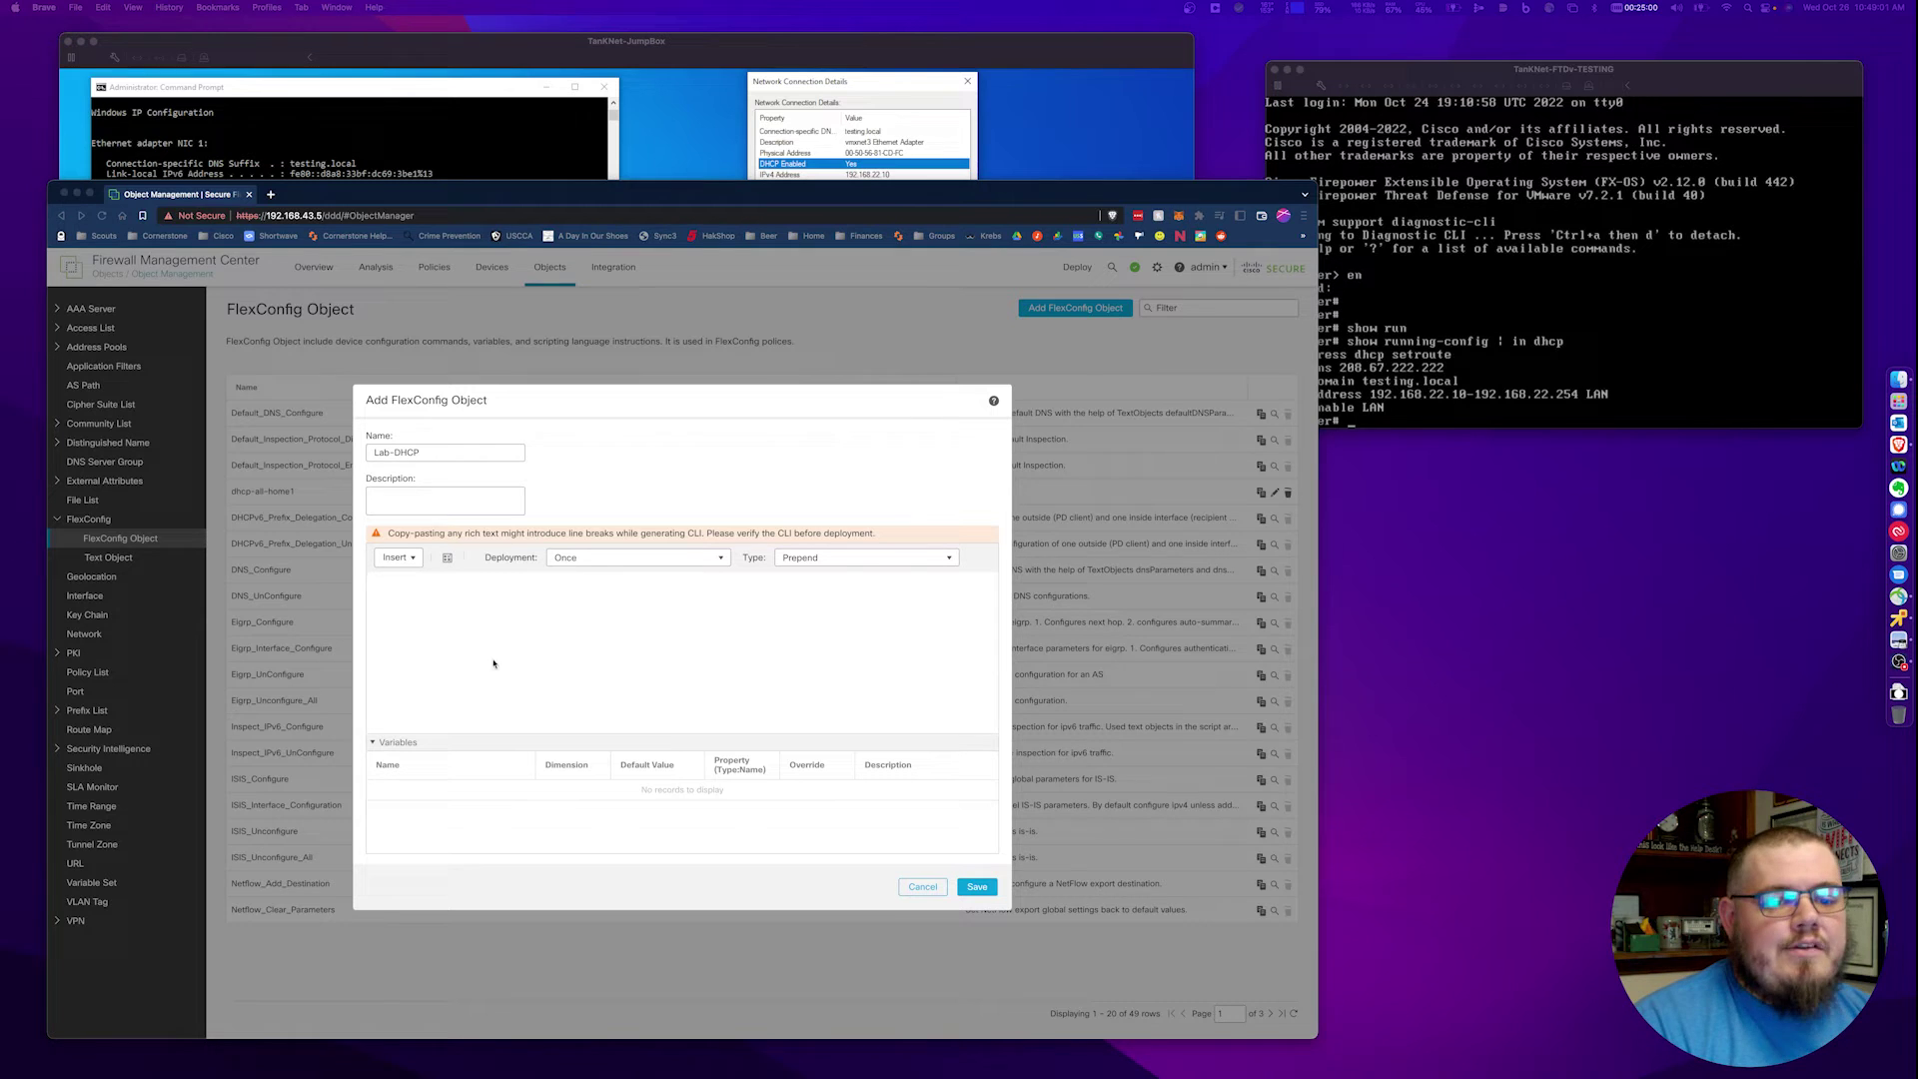
- Enter 'clear dhcpd binding all' and a dhcpd reserve-address 192.168.22.110 line on LAN
left_click(517, 626)
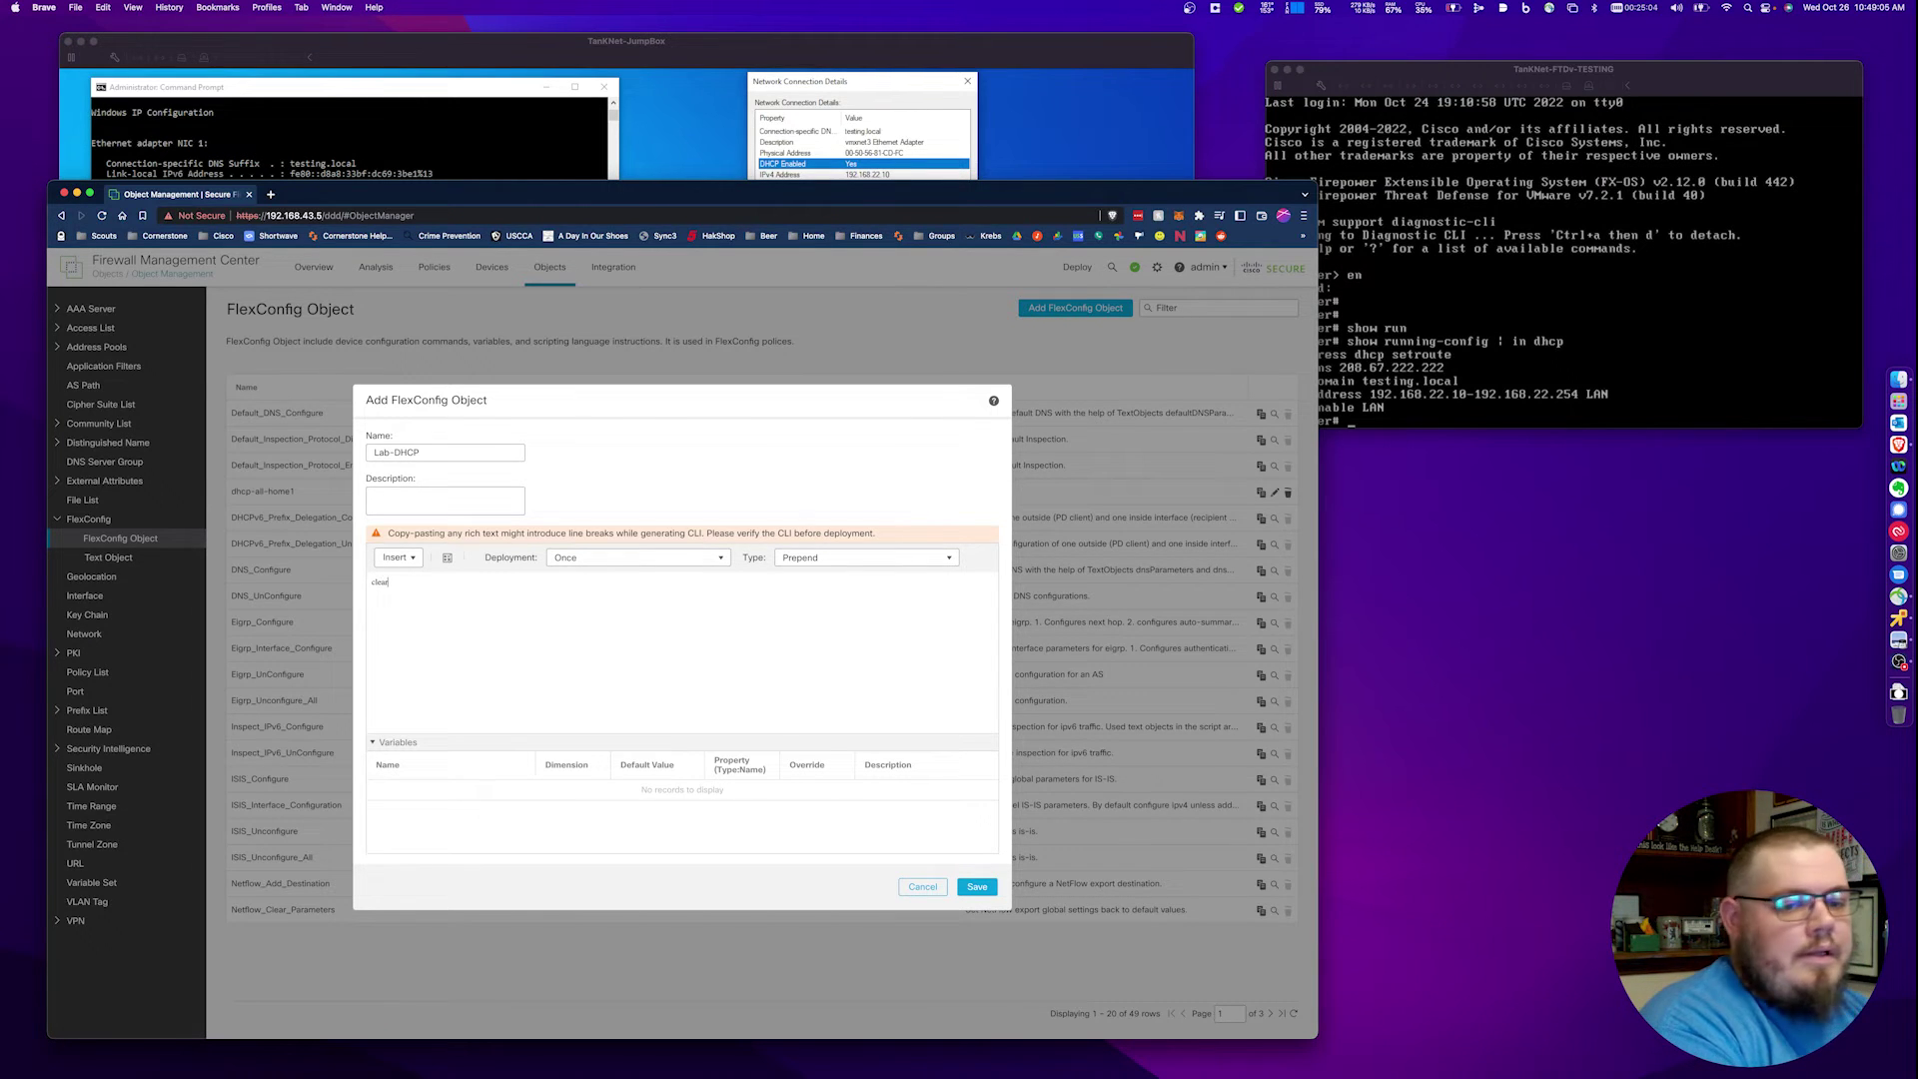
type("clear dh")
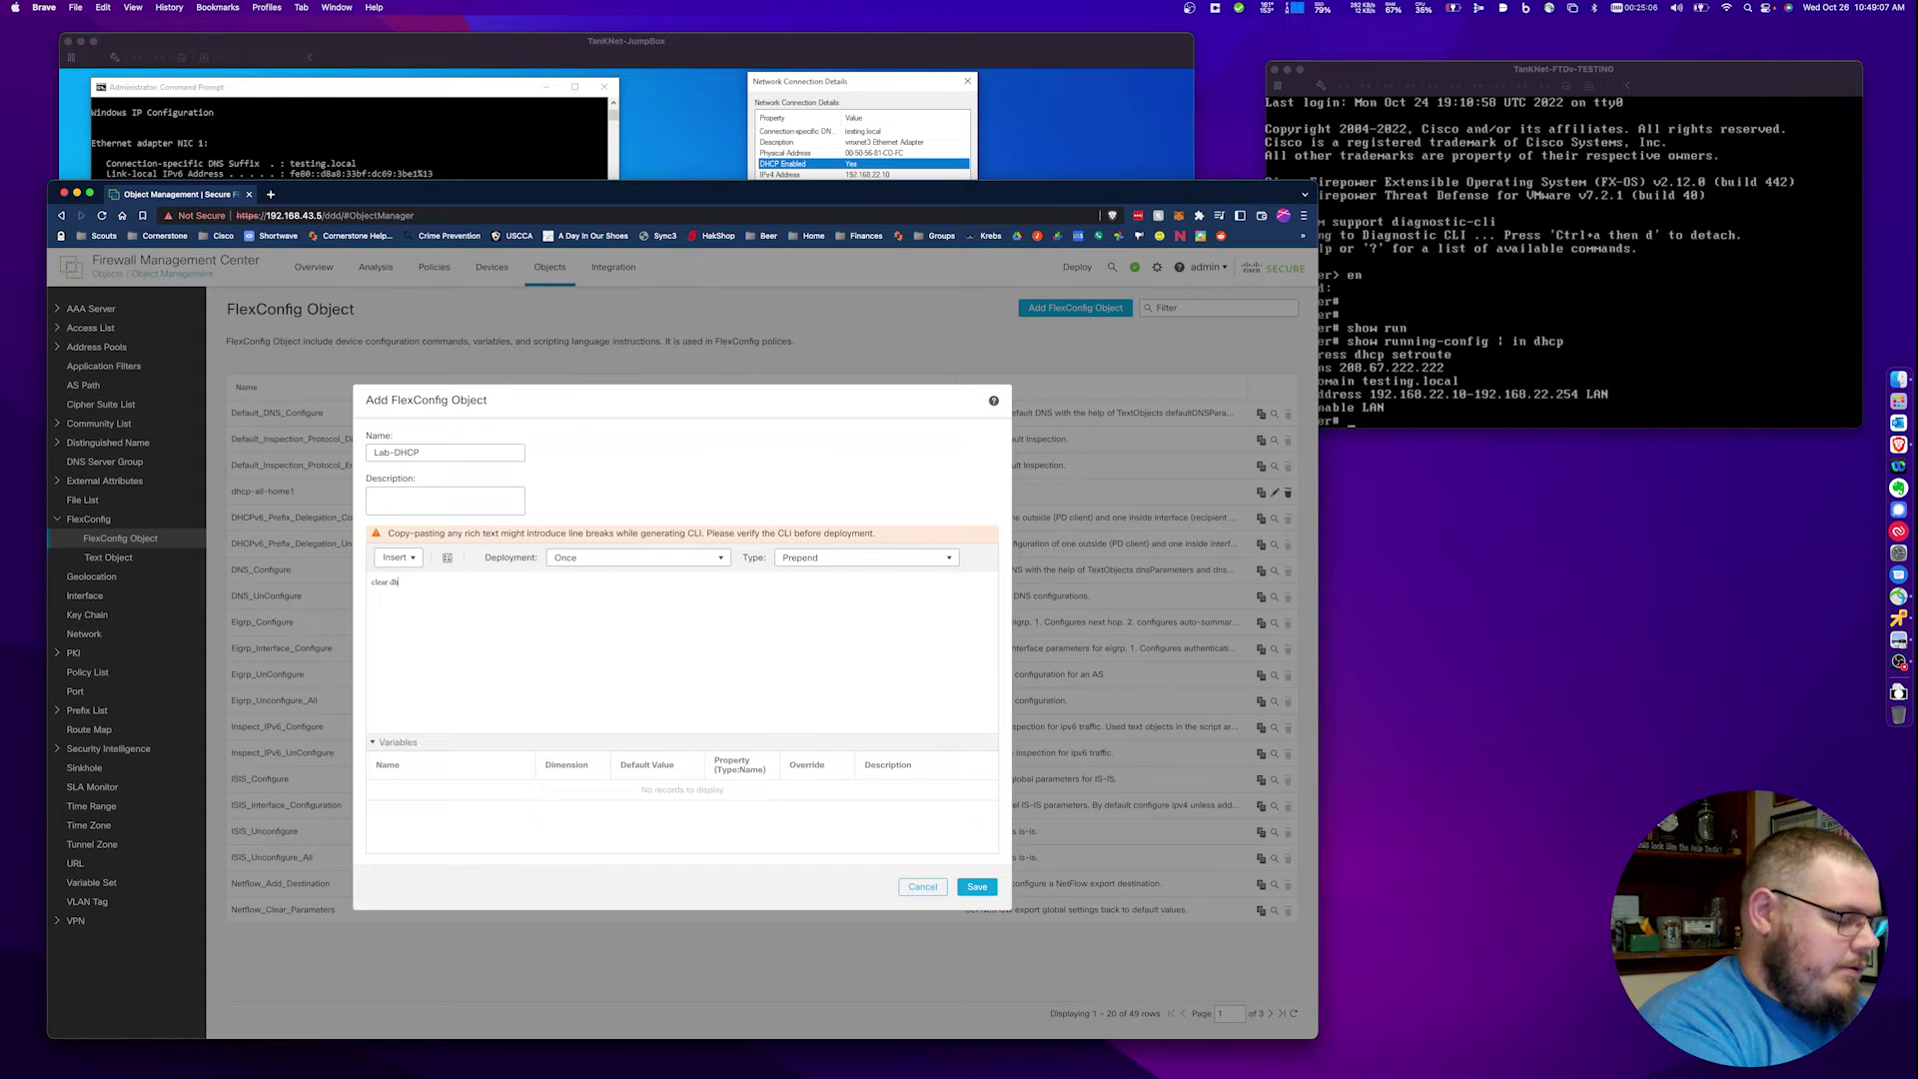
type("cpd")
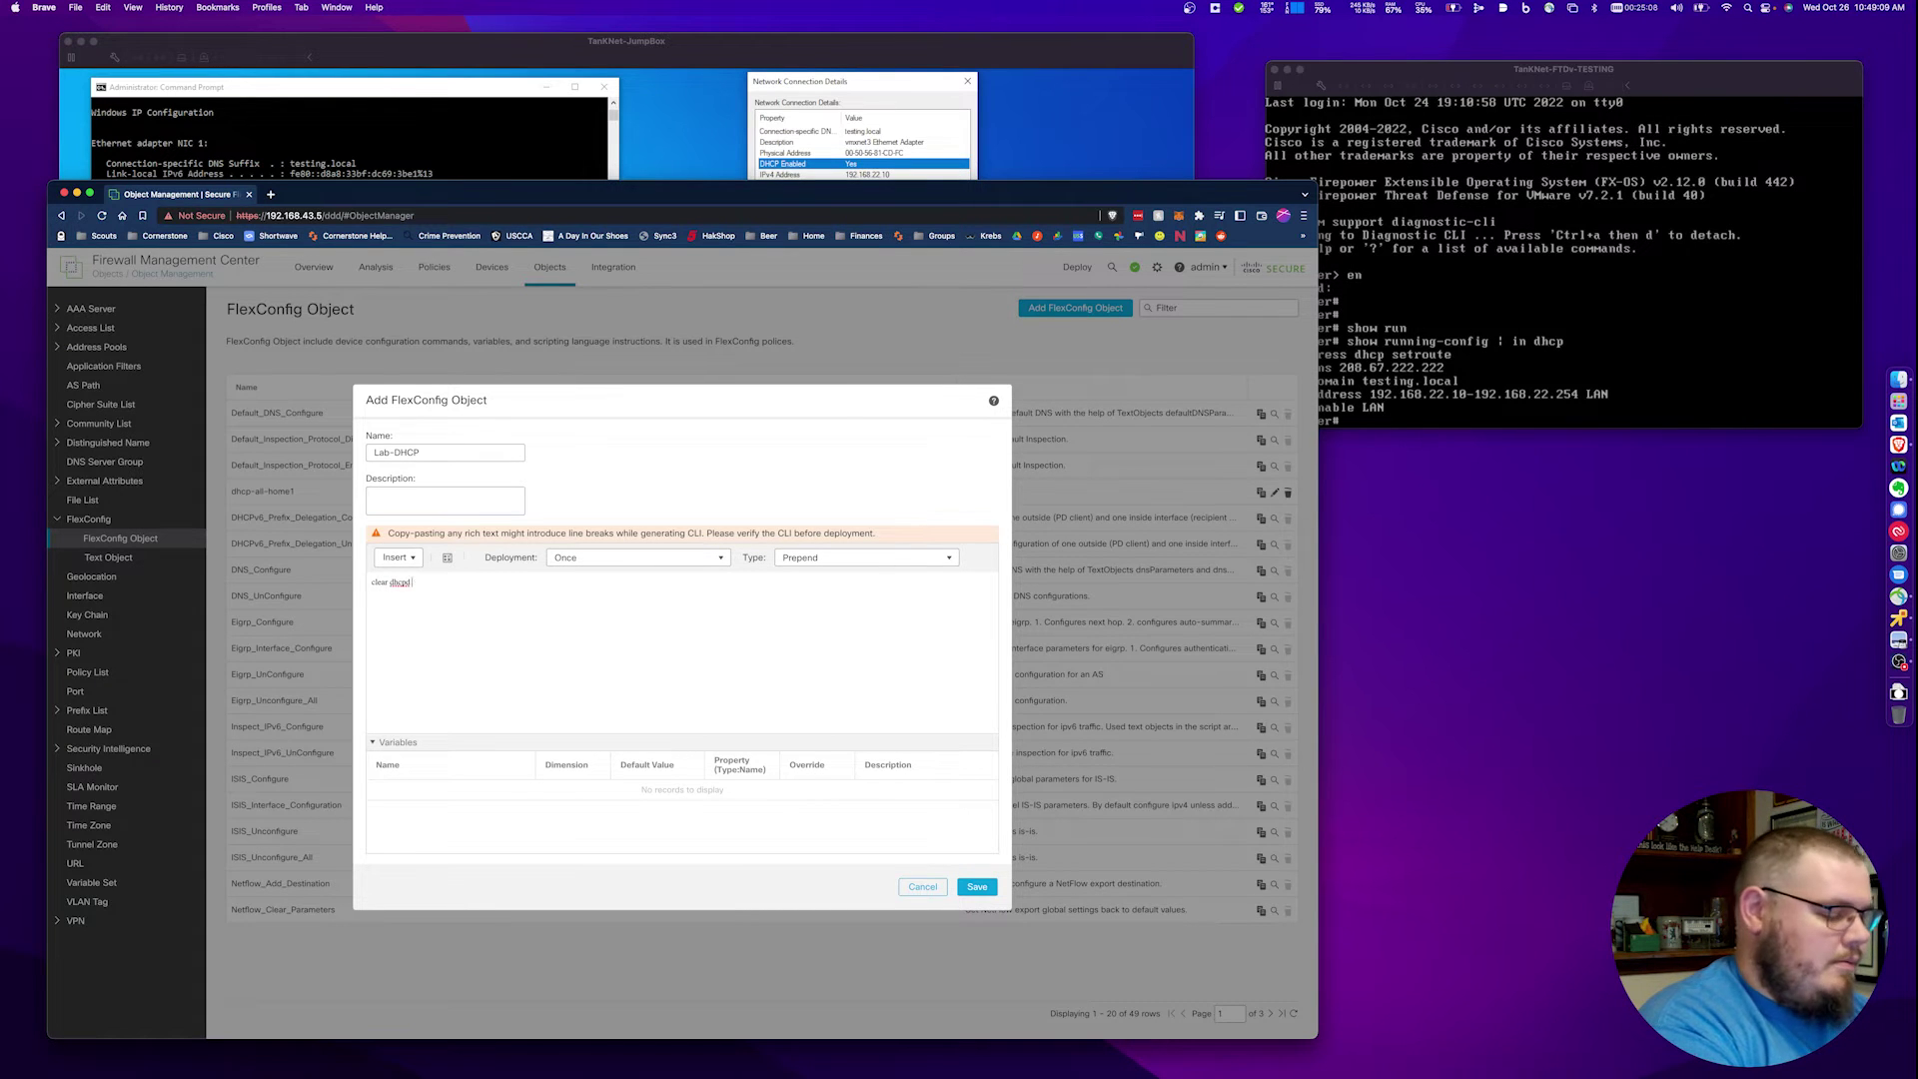
type(" binding all")
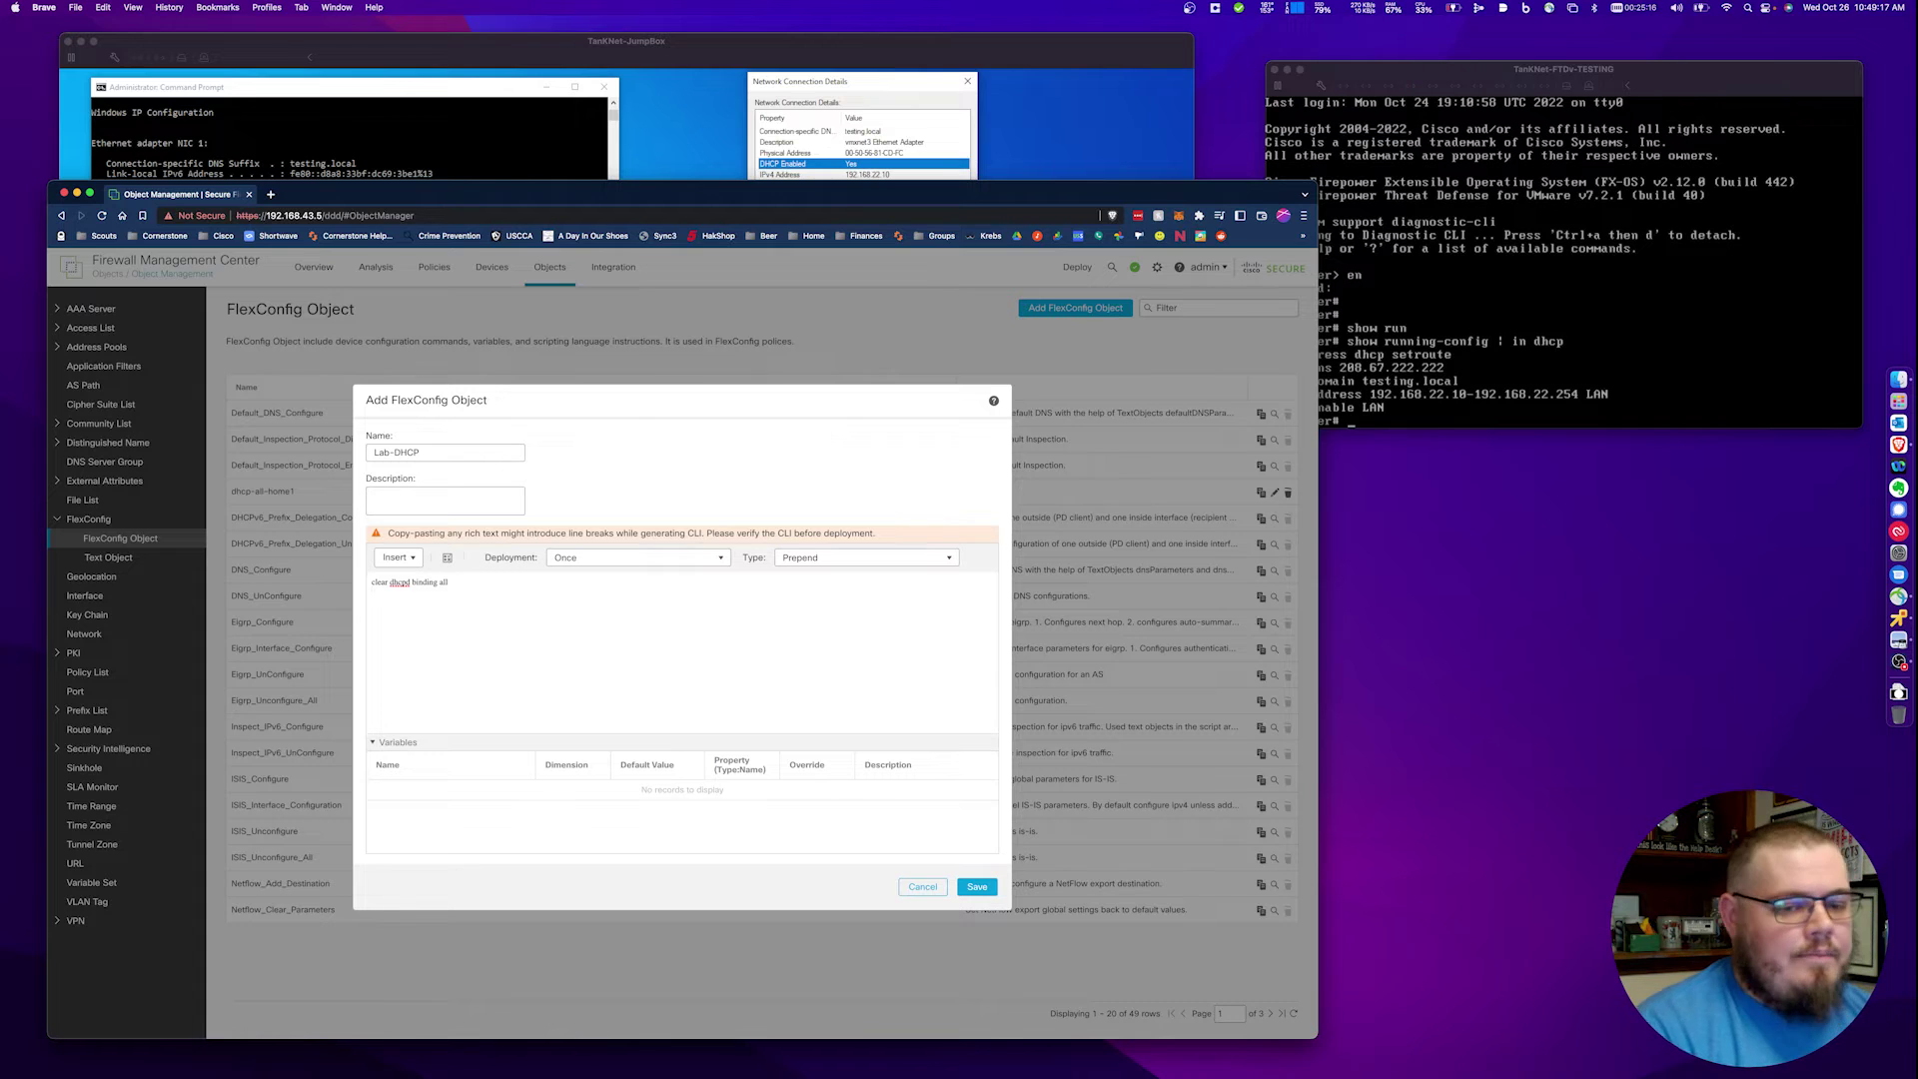
key("Return")
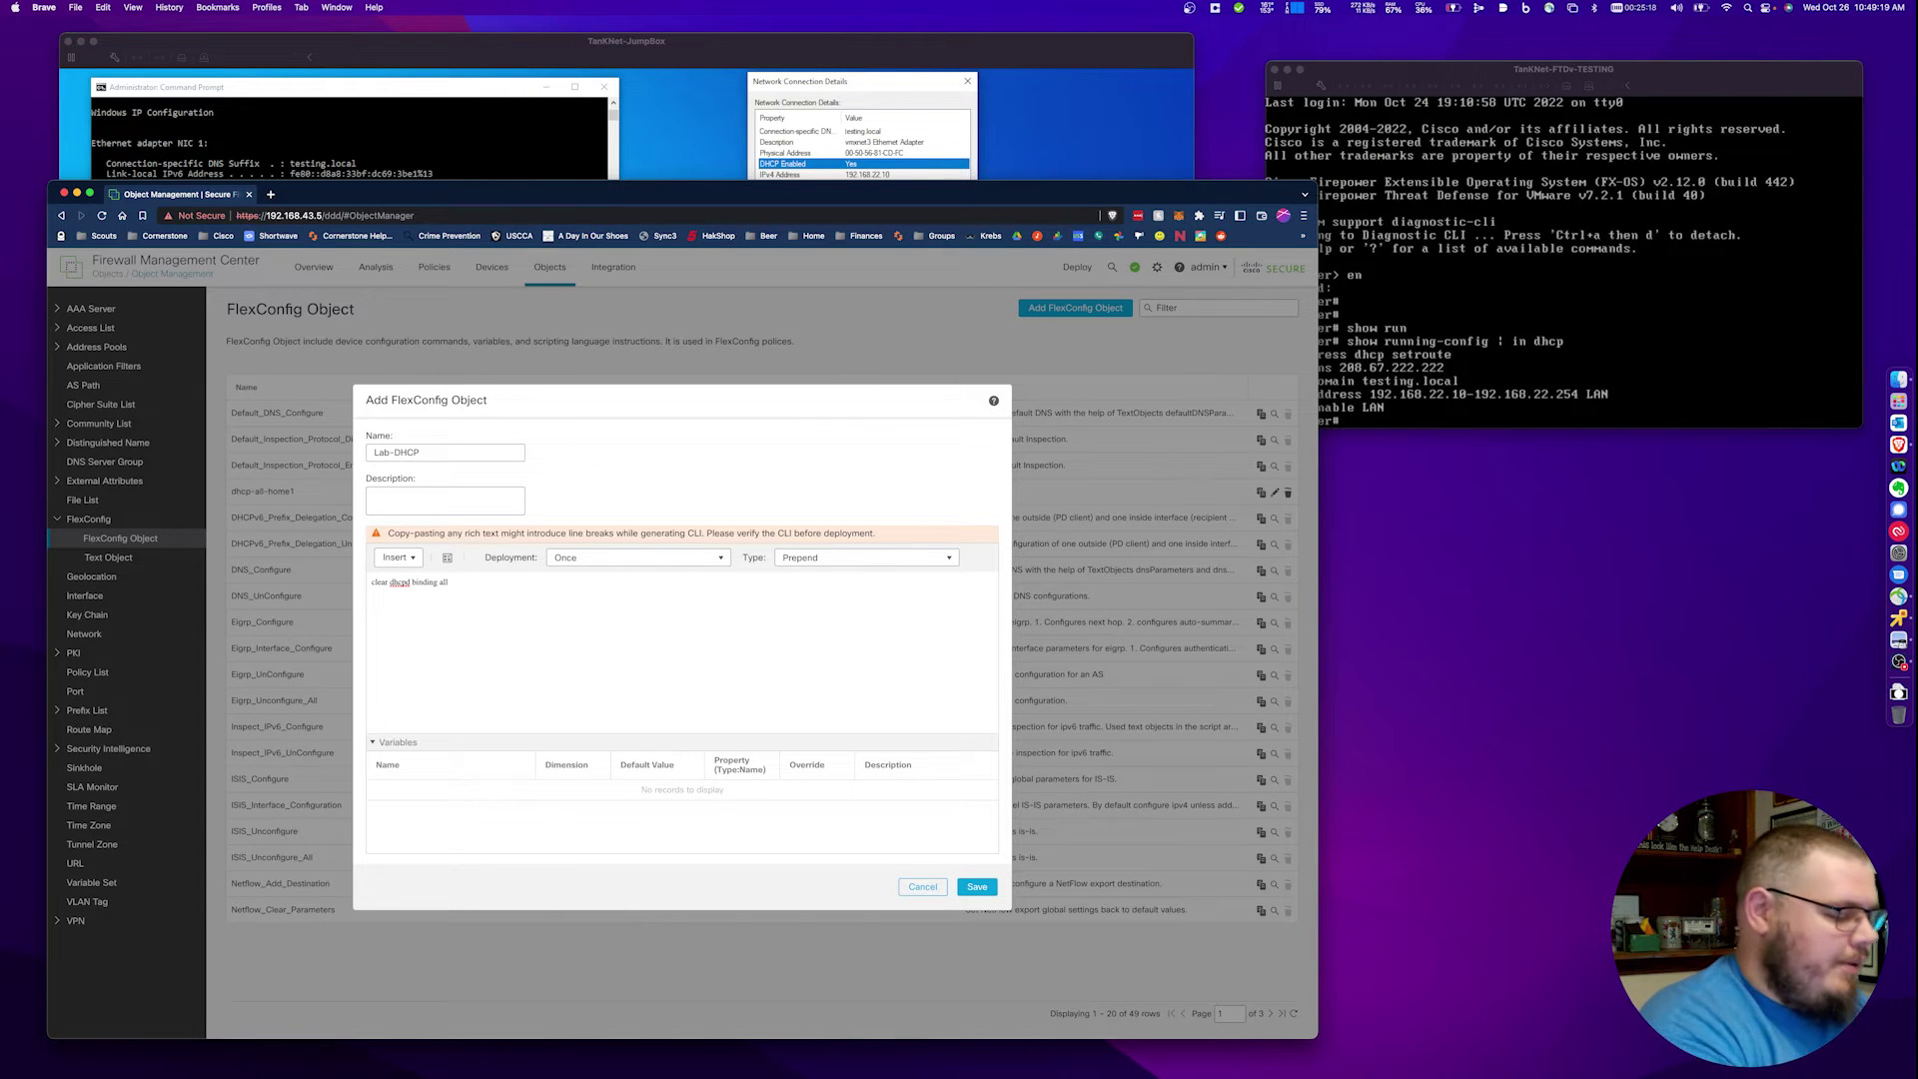
type("dhcp")
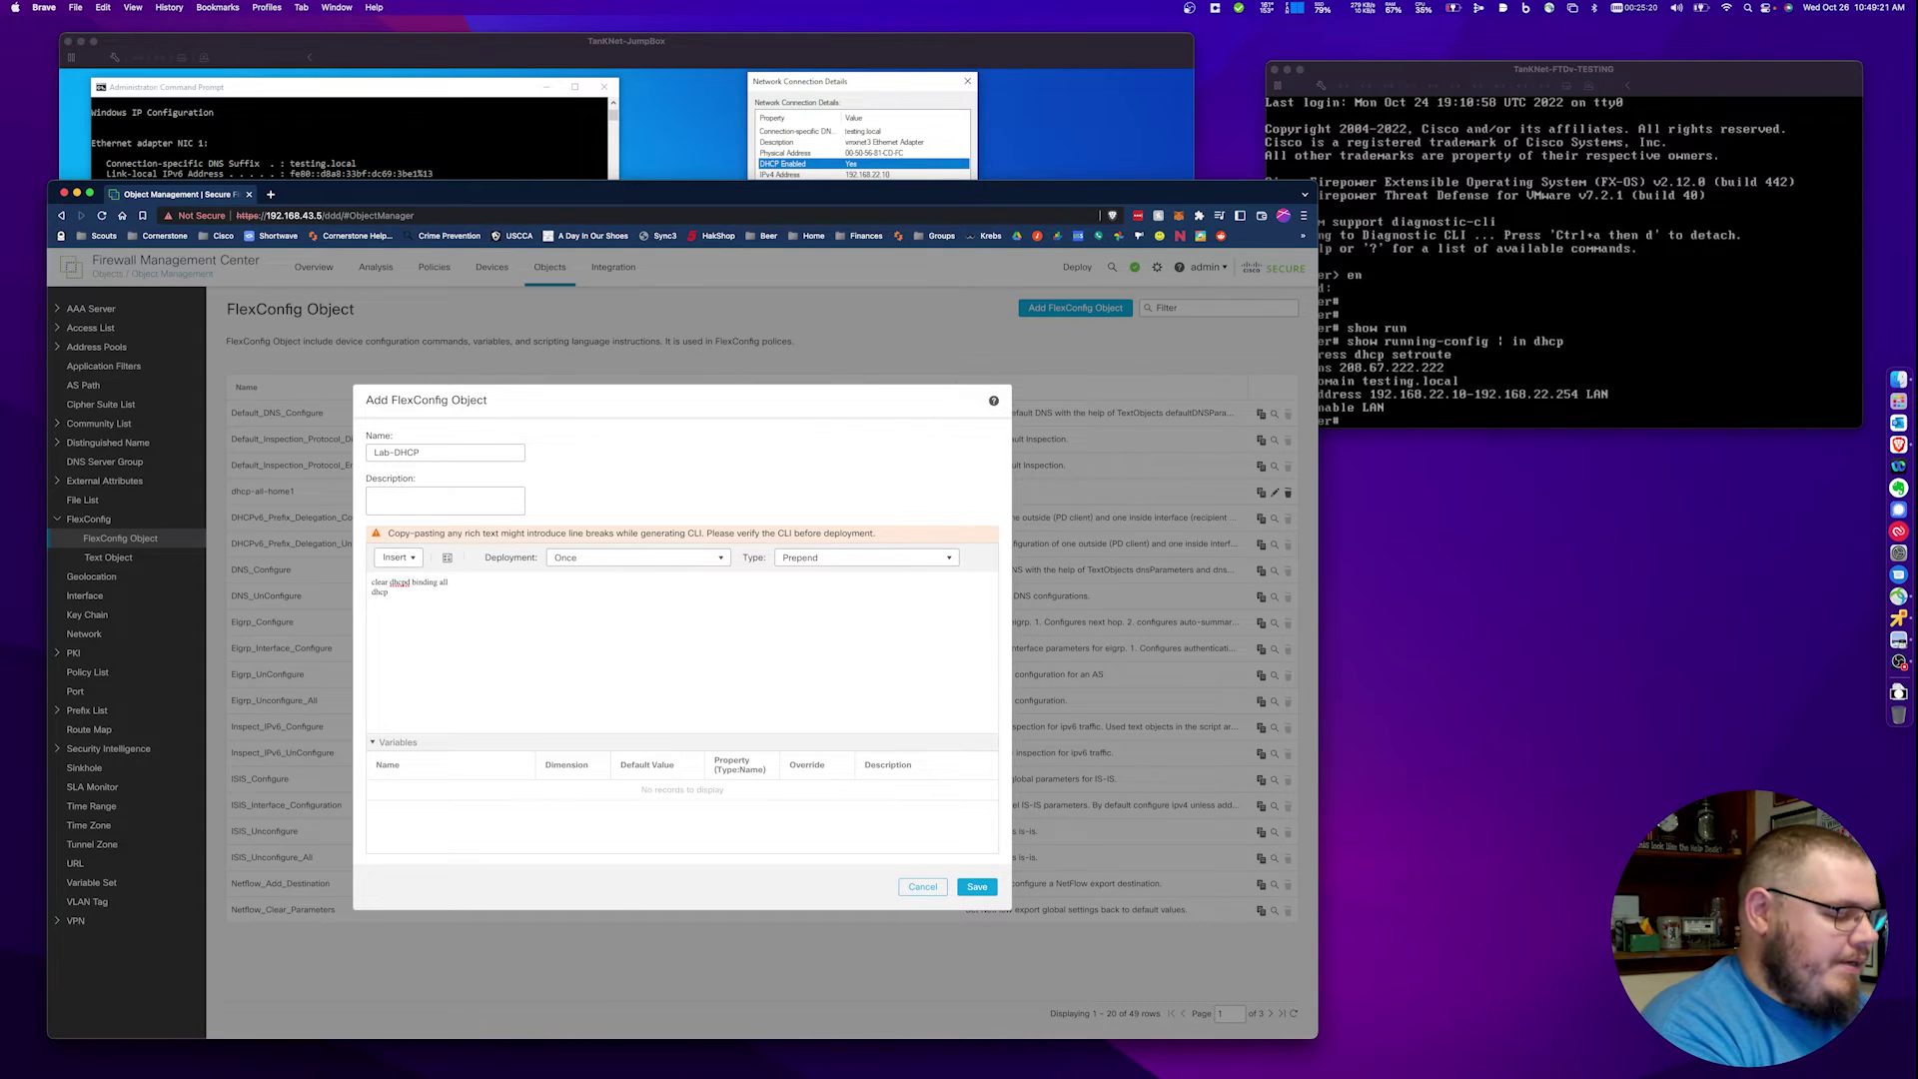
type("d reserve-address 192.168.22.110 0050.5681.CDFC")
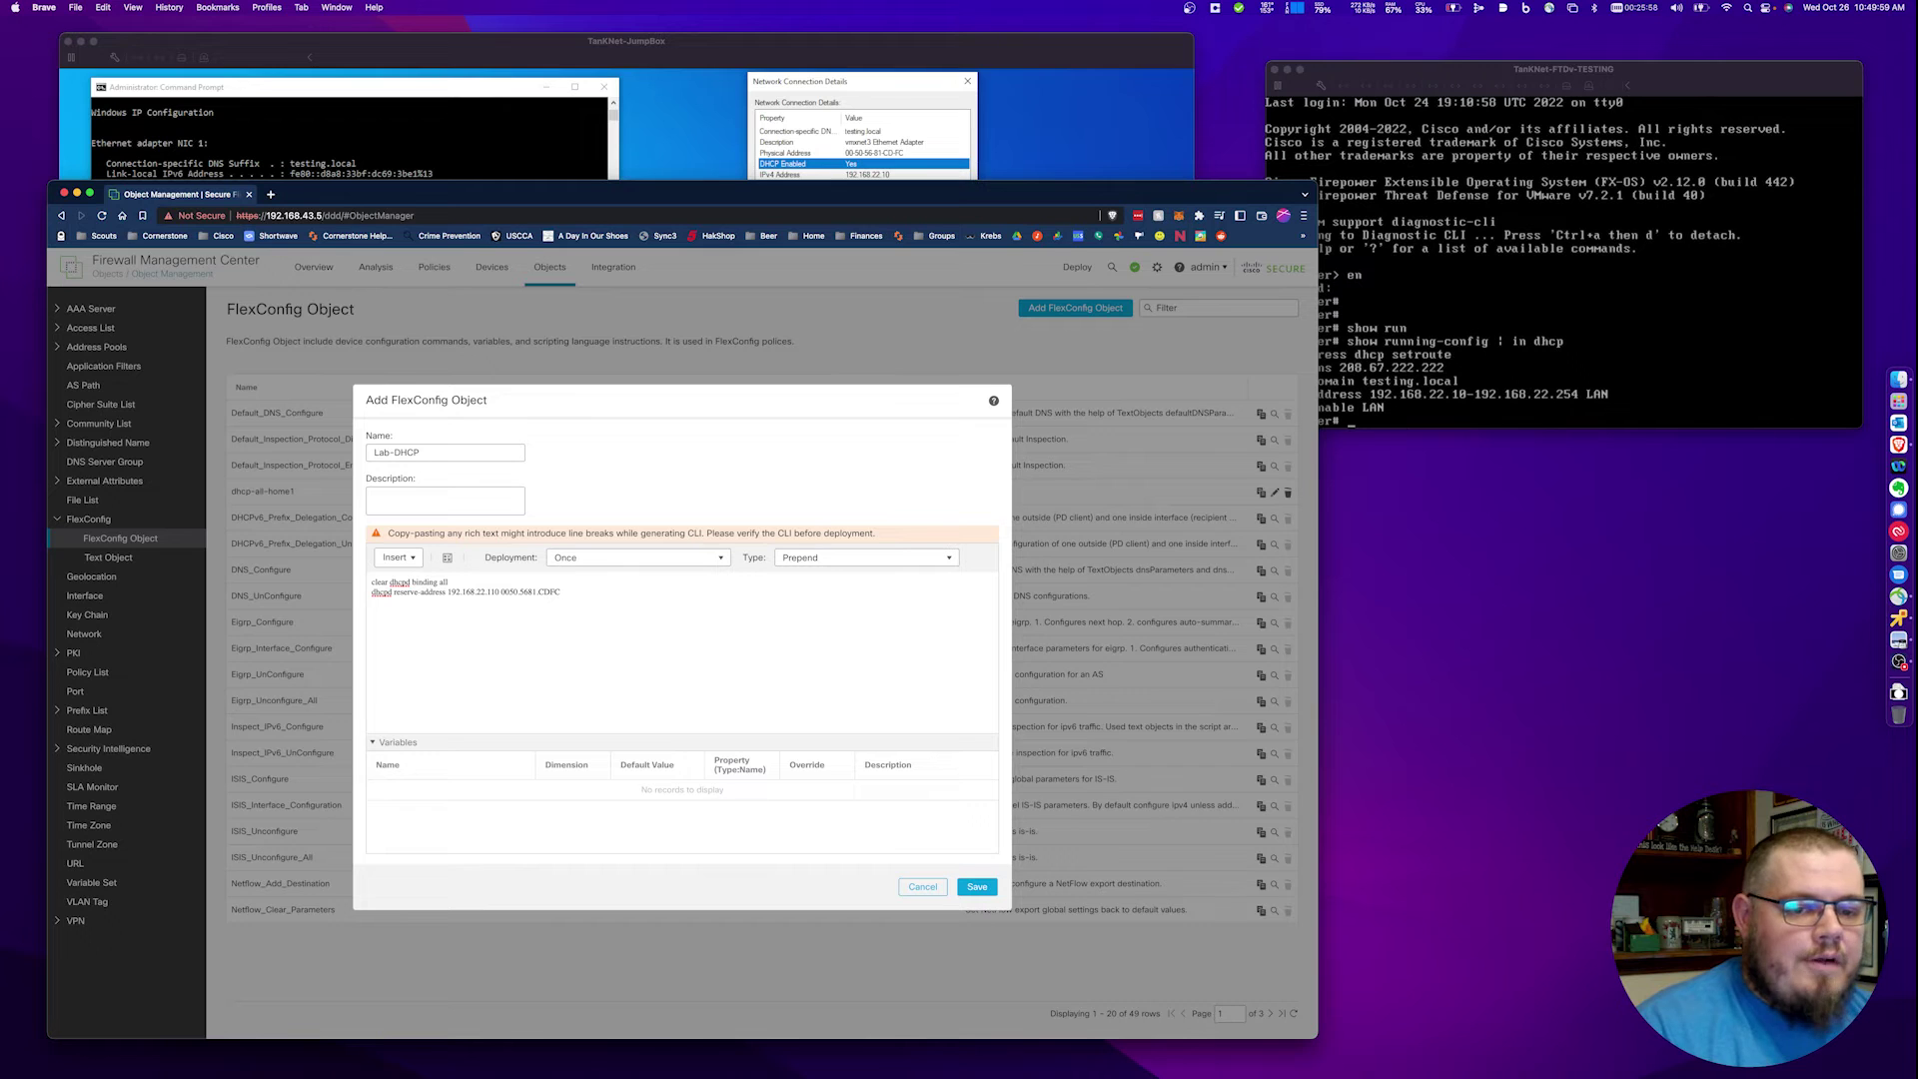
type("LAN")
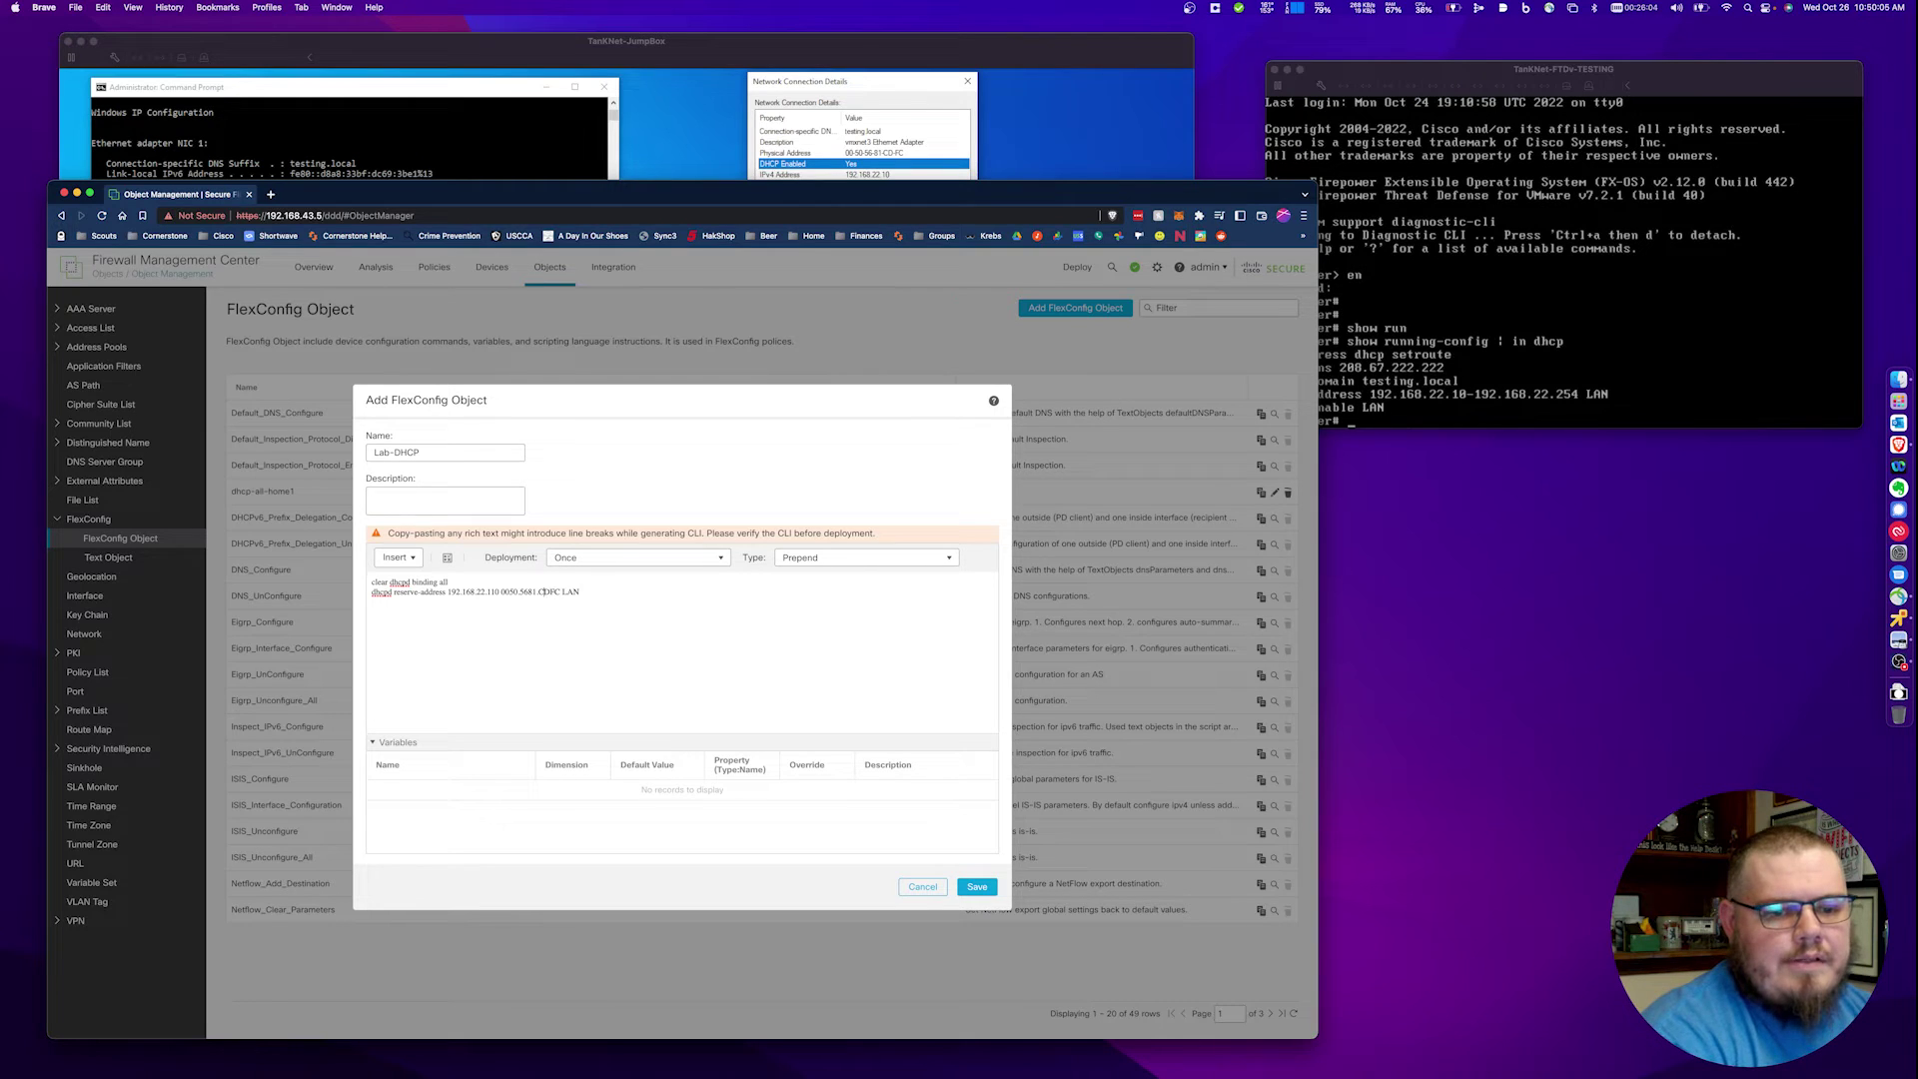
key("BackSpace")
key("BackSpace")
key("BackSpace")
key("BackSpace")
type("cdfc")
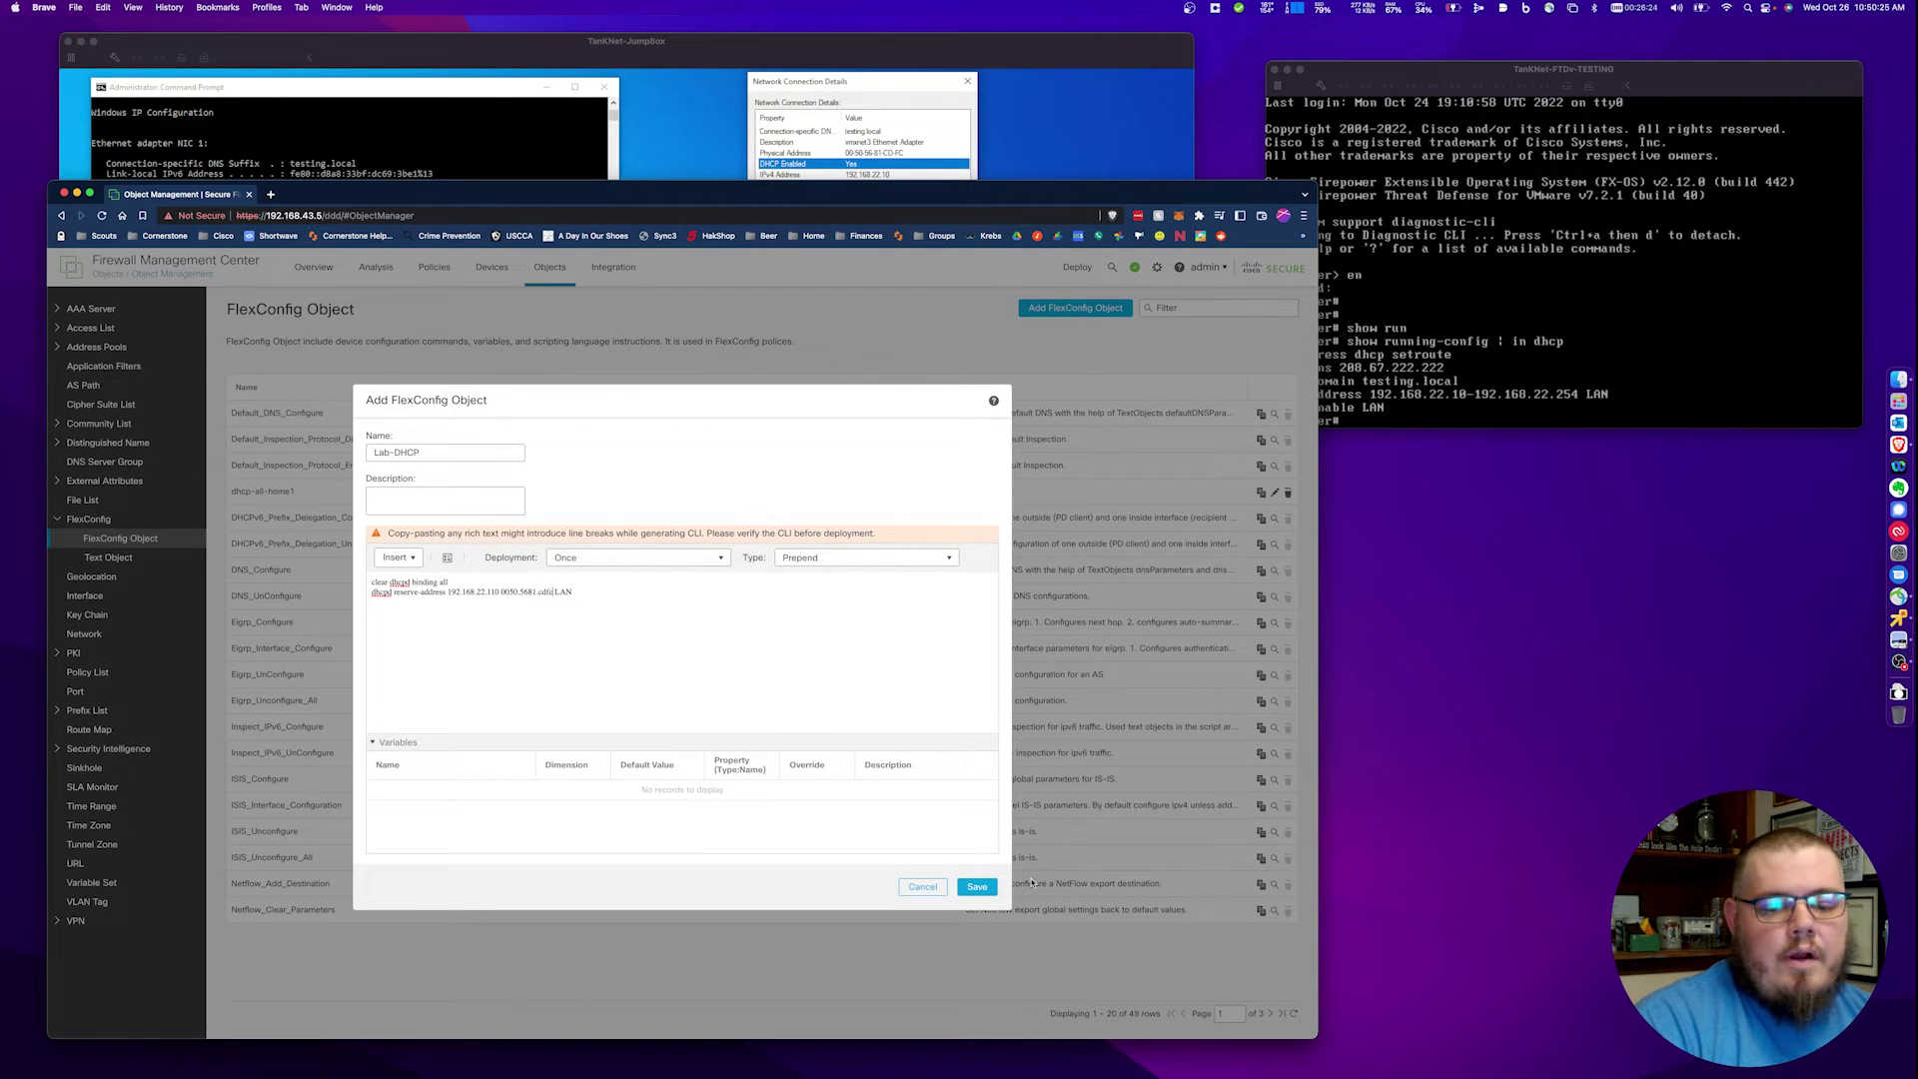
- Save the Lab-DHCP FlexConfig object
left_click(977, 886)
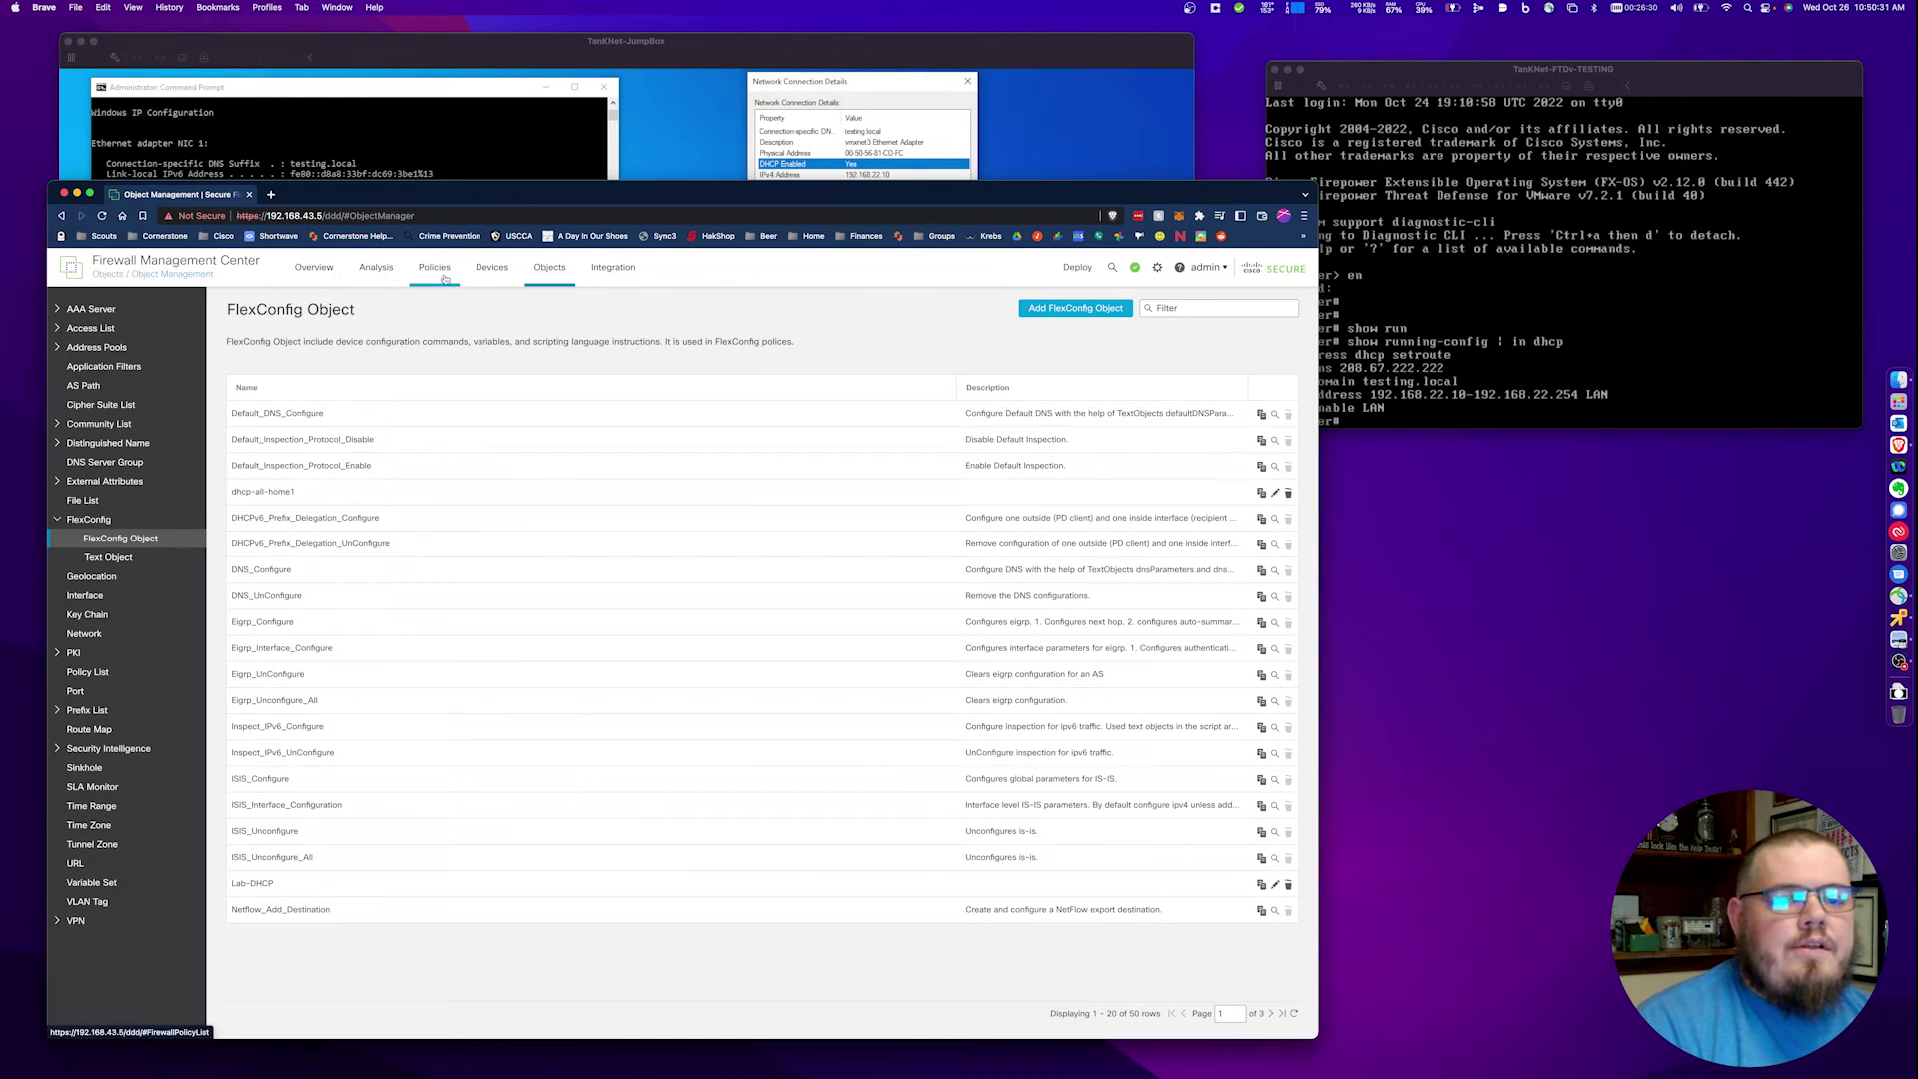
mouse_move(444, 276)
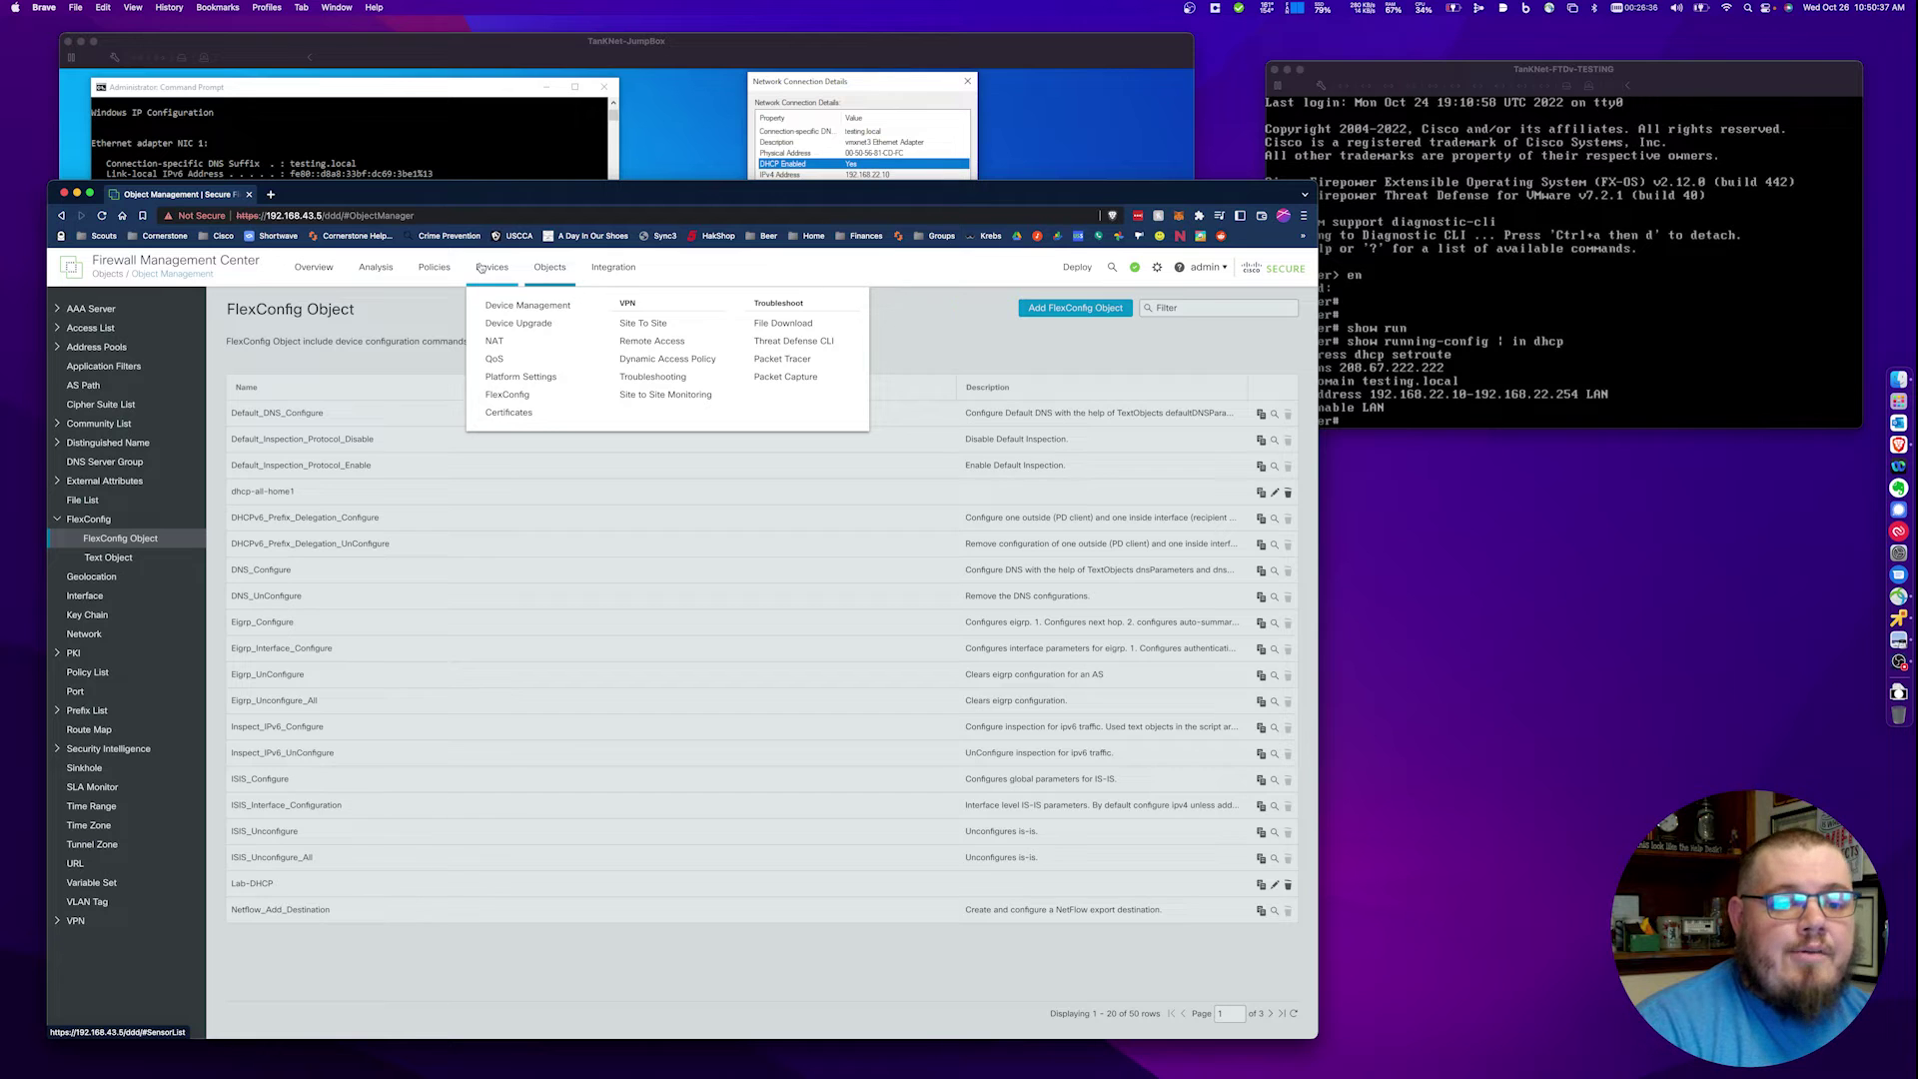
left_click(508, 394)
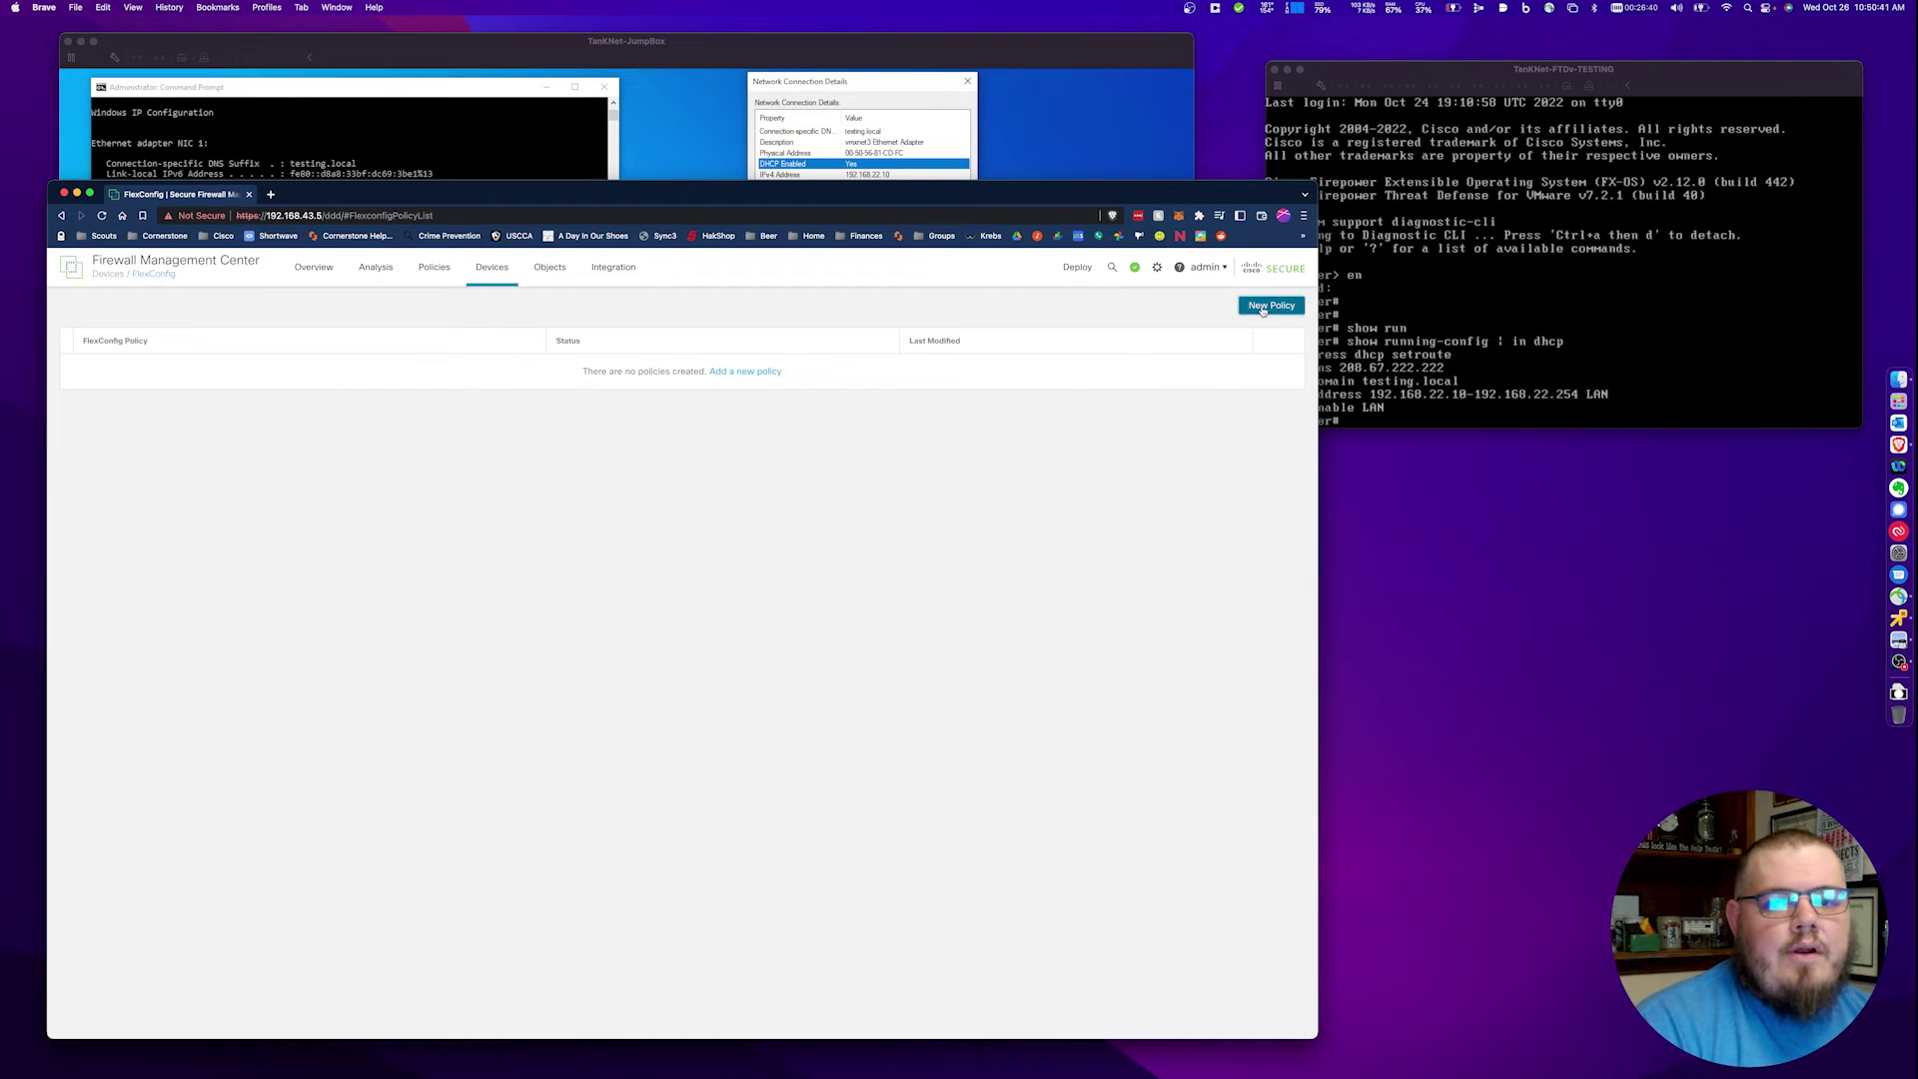
- Create FlexConfig policy 'LAB-DHCP Reservation' targeting device 192.168.43.7 and save it
left_click(1266, 305)
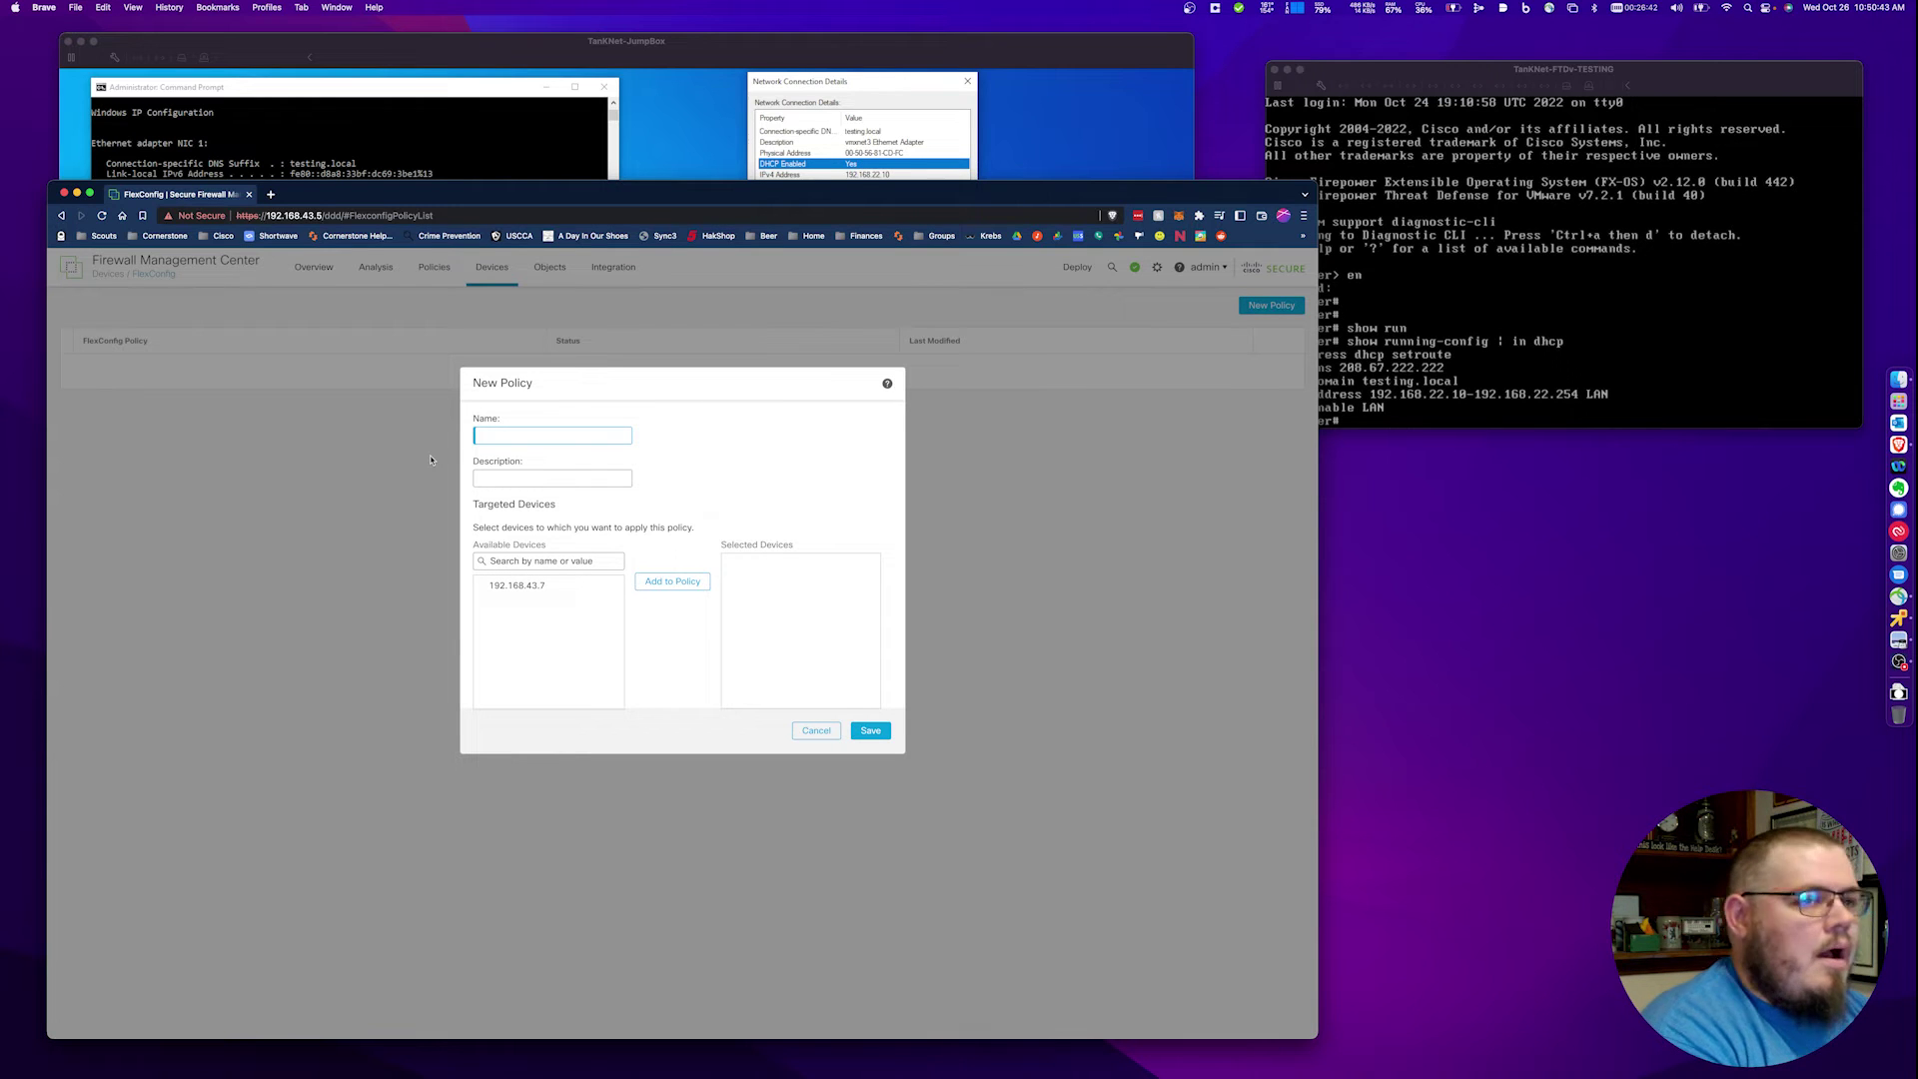
type("LAB")
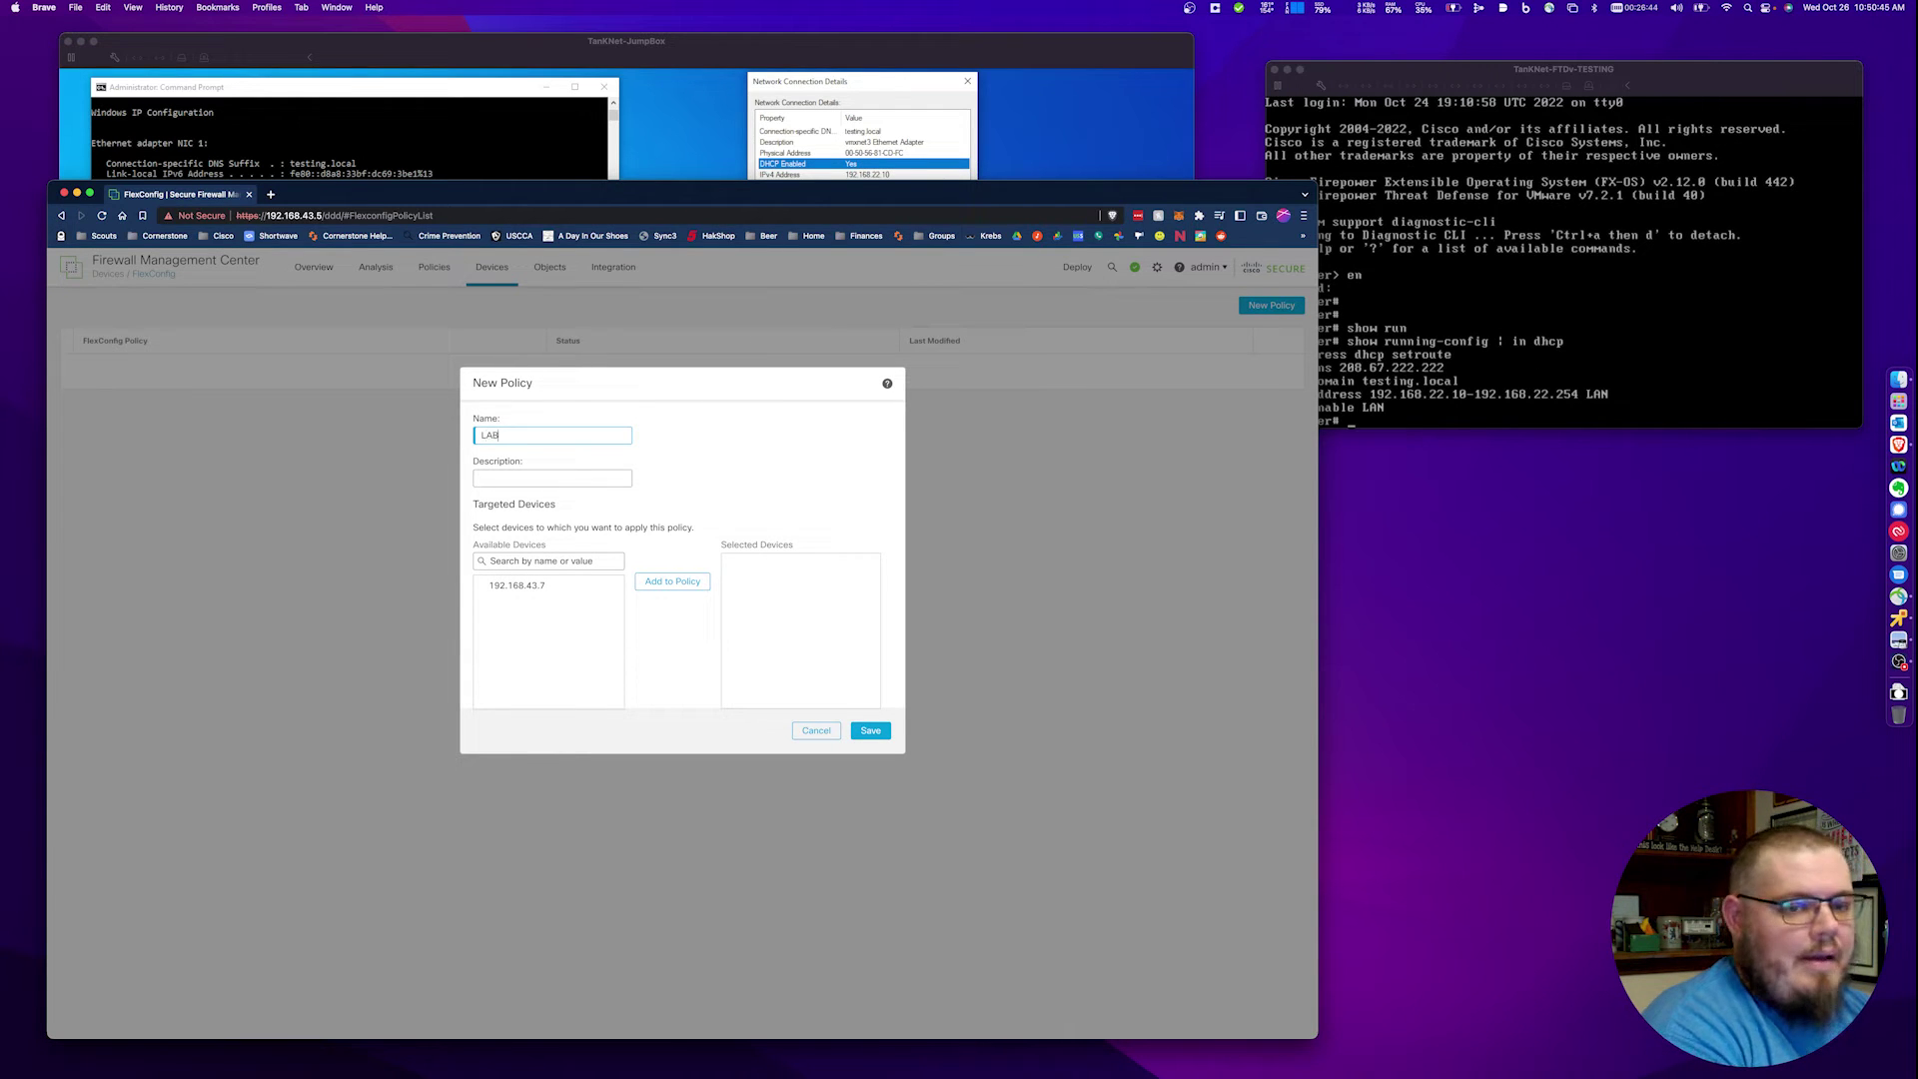
type("-DHCP")
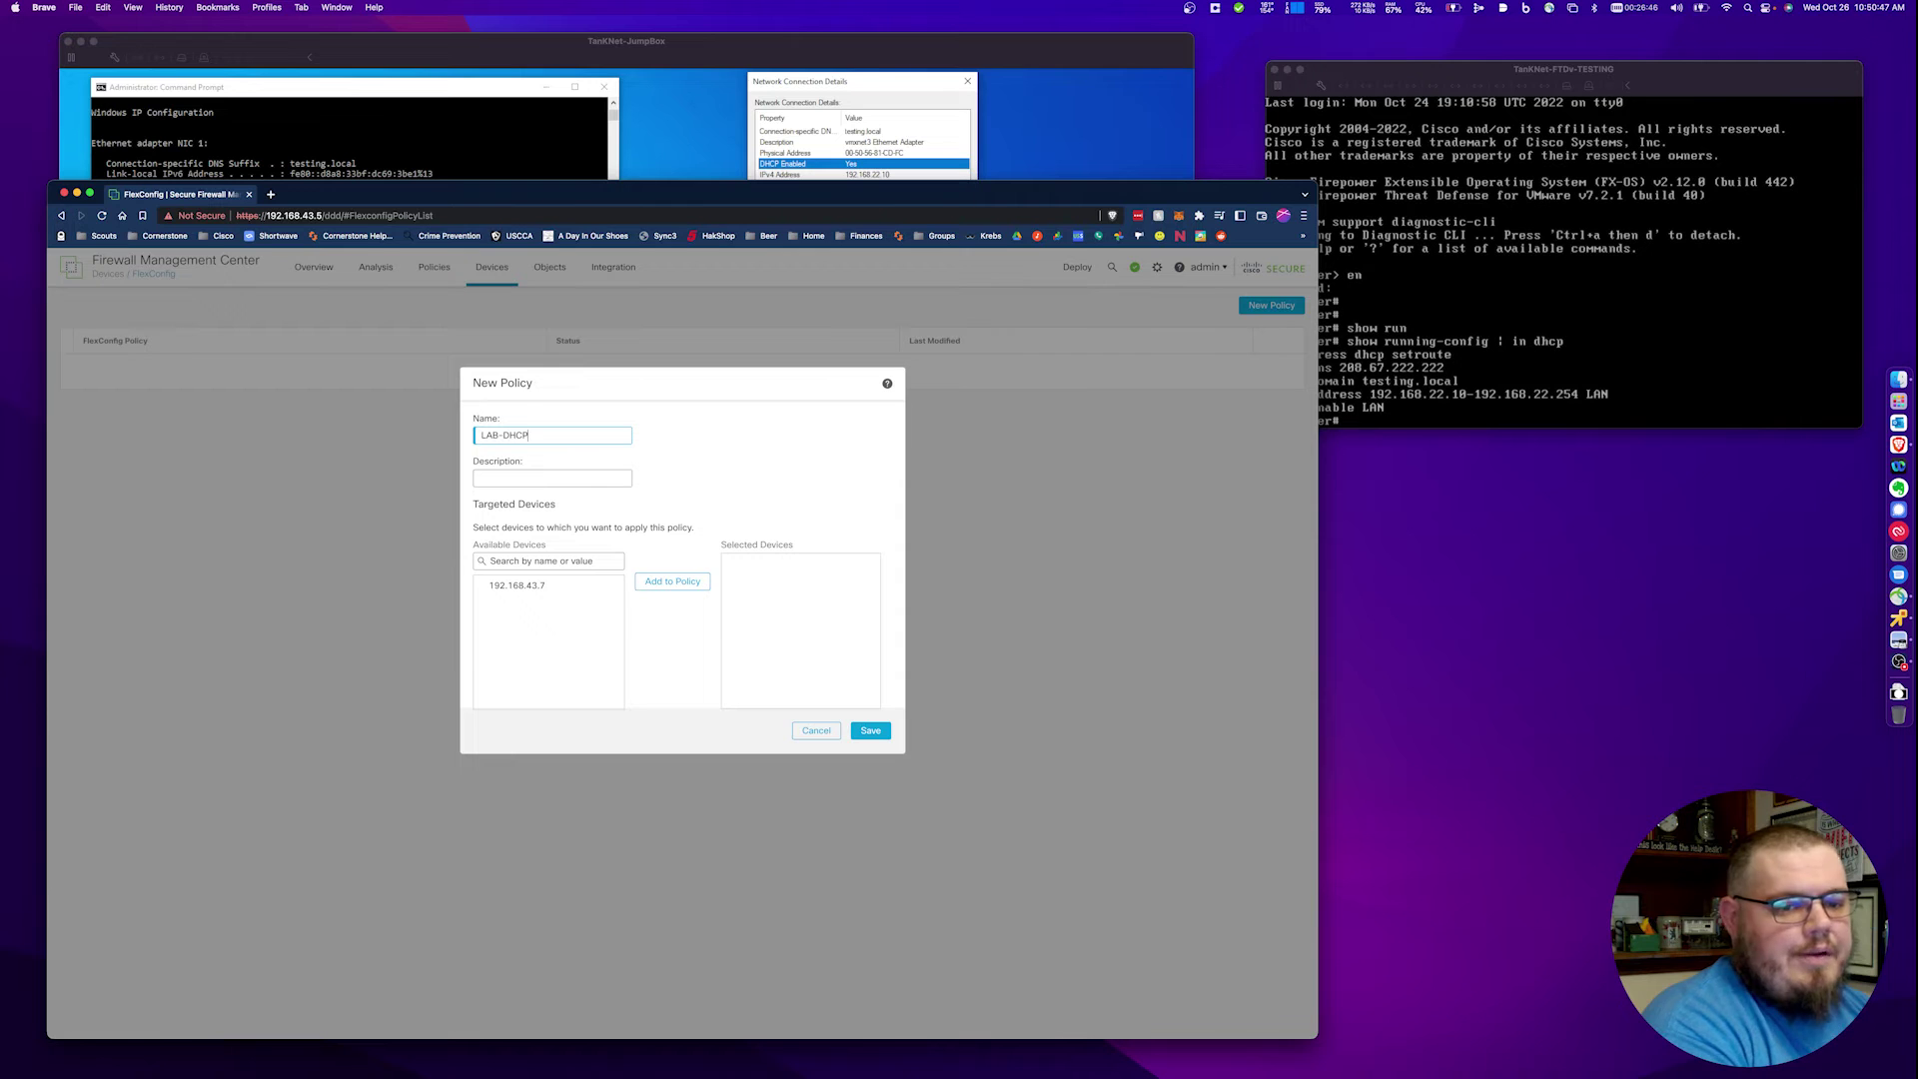
type(" Reservati")
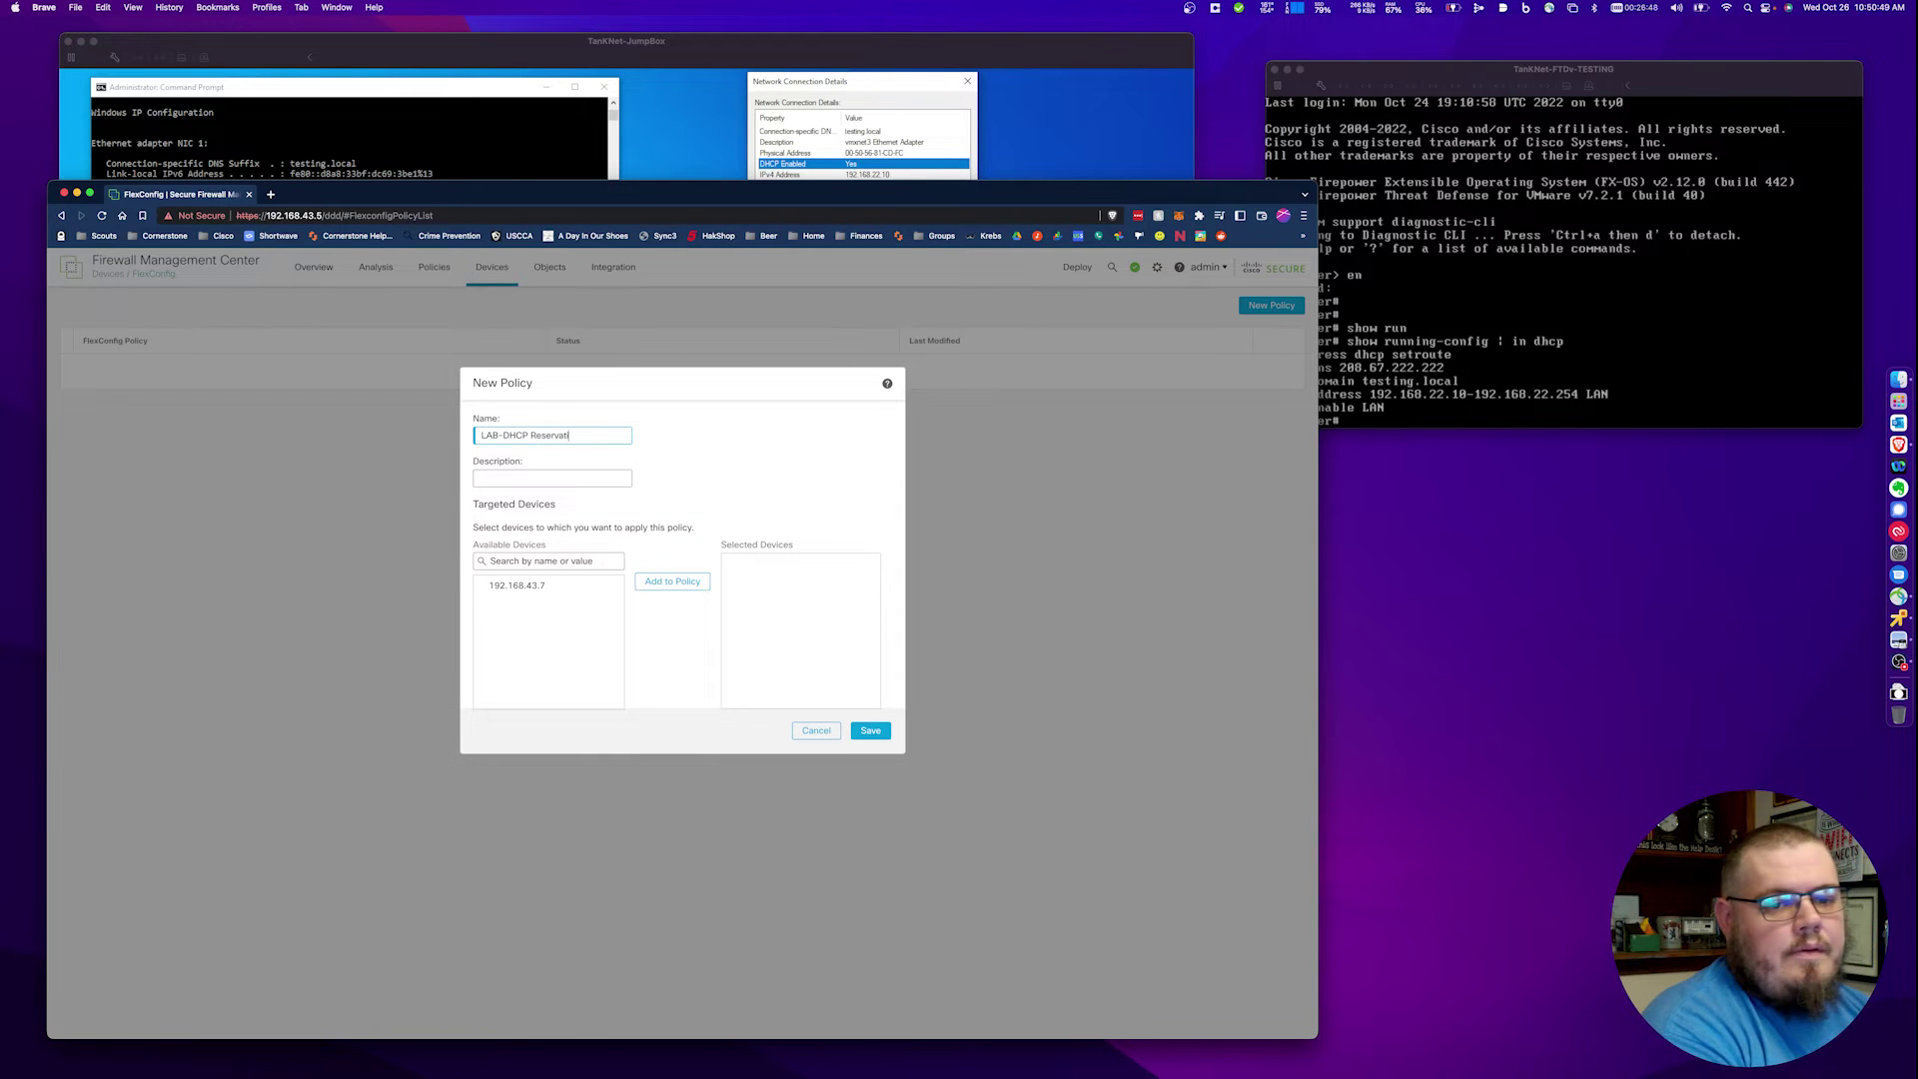
type("on")
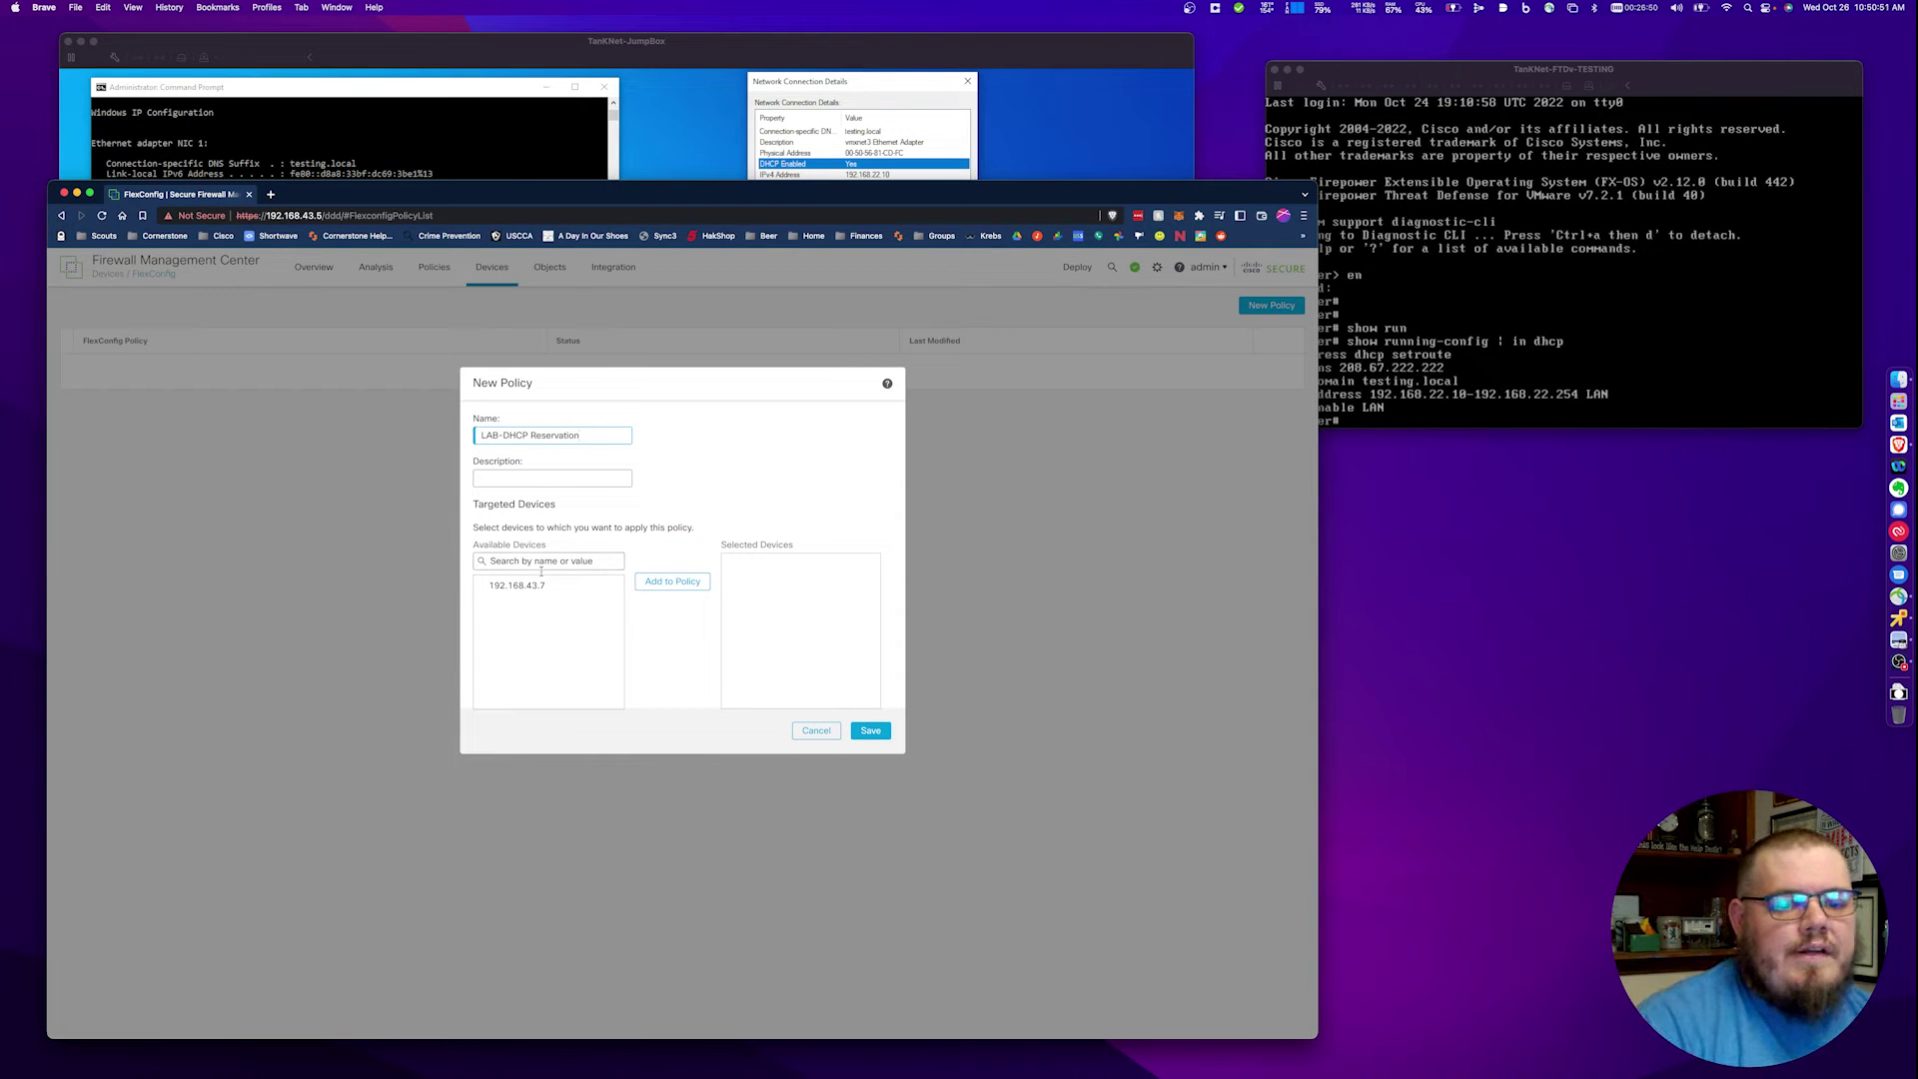
left_click(536, 585)
left_click(672, 581)
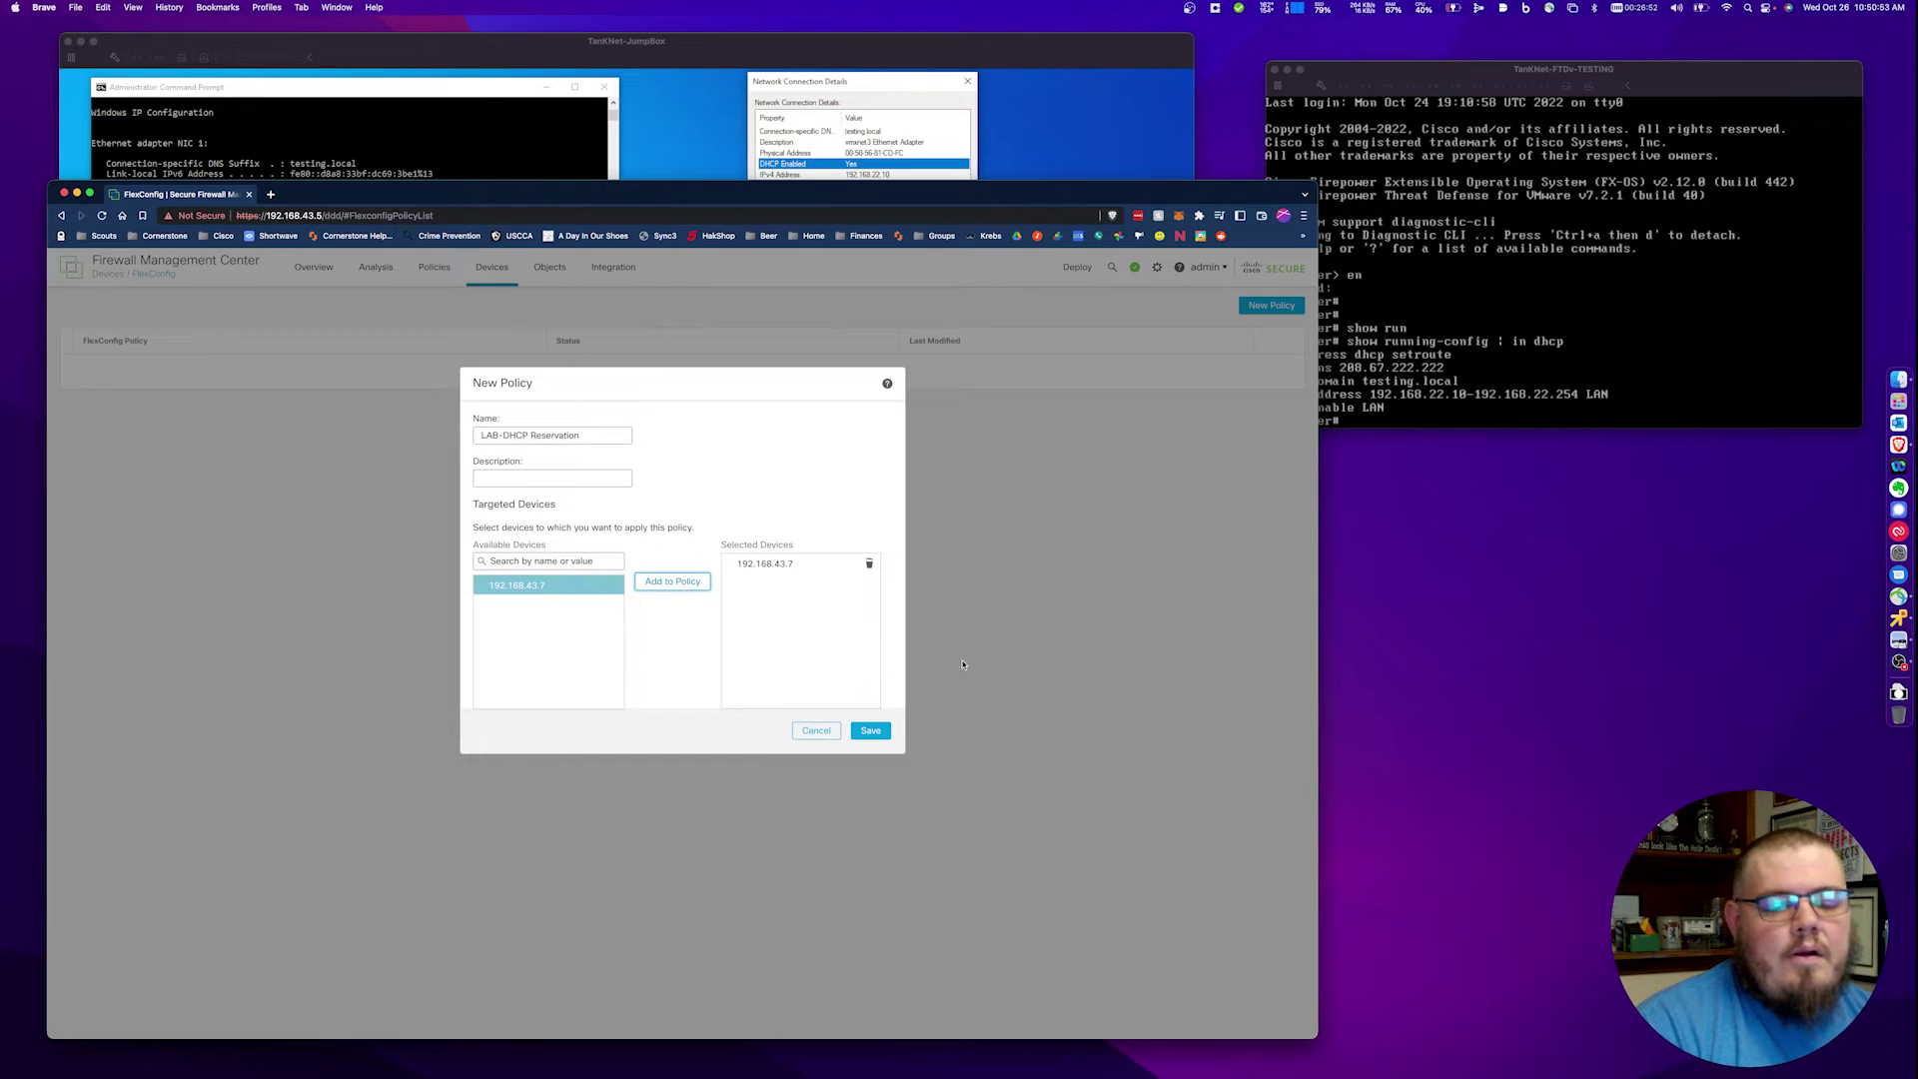
left_click(883, 734)
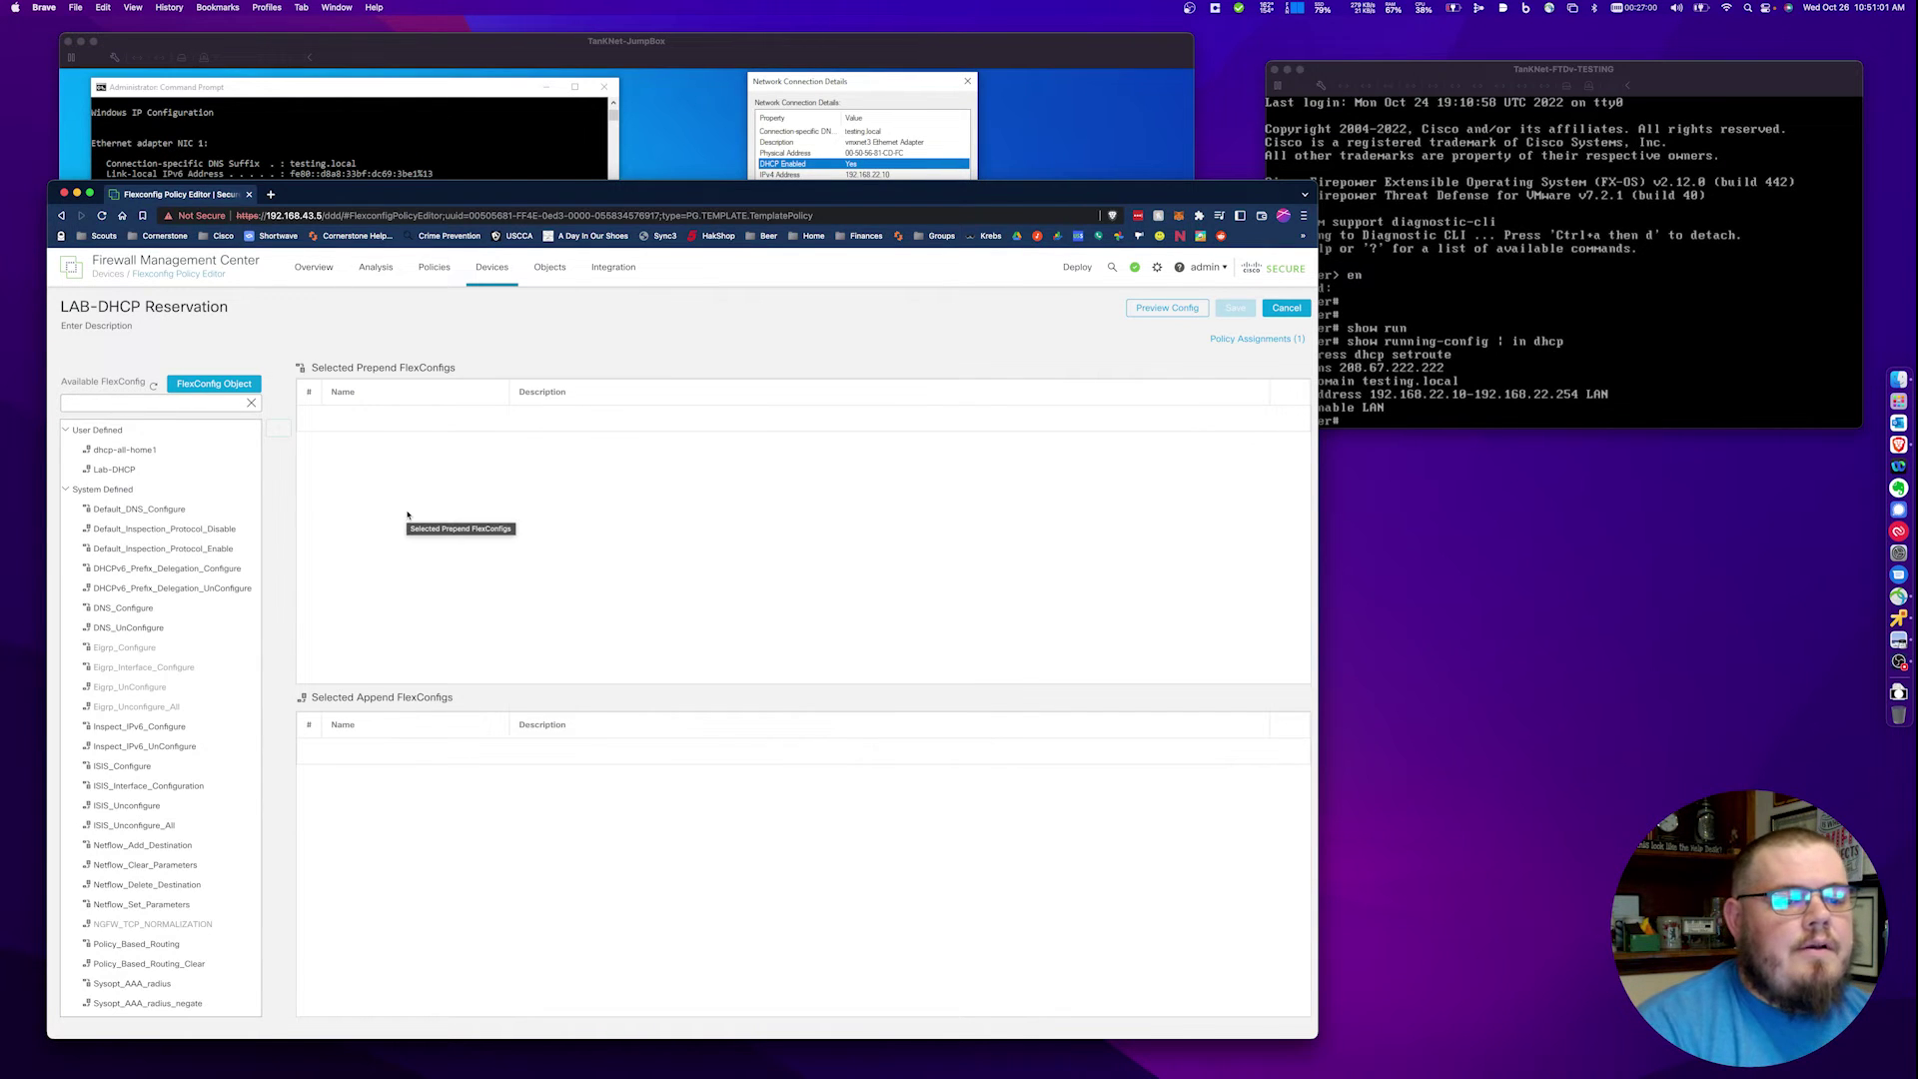
- Add Lab-DHCP to the policy's prepend FlexConfigs, save, and open deployment for 192.168.43.7
left_click(121, 448)
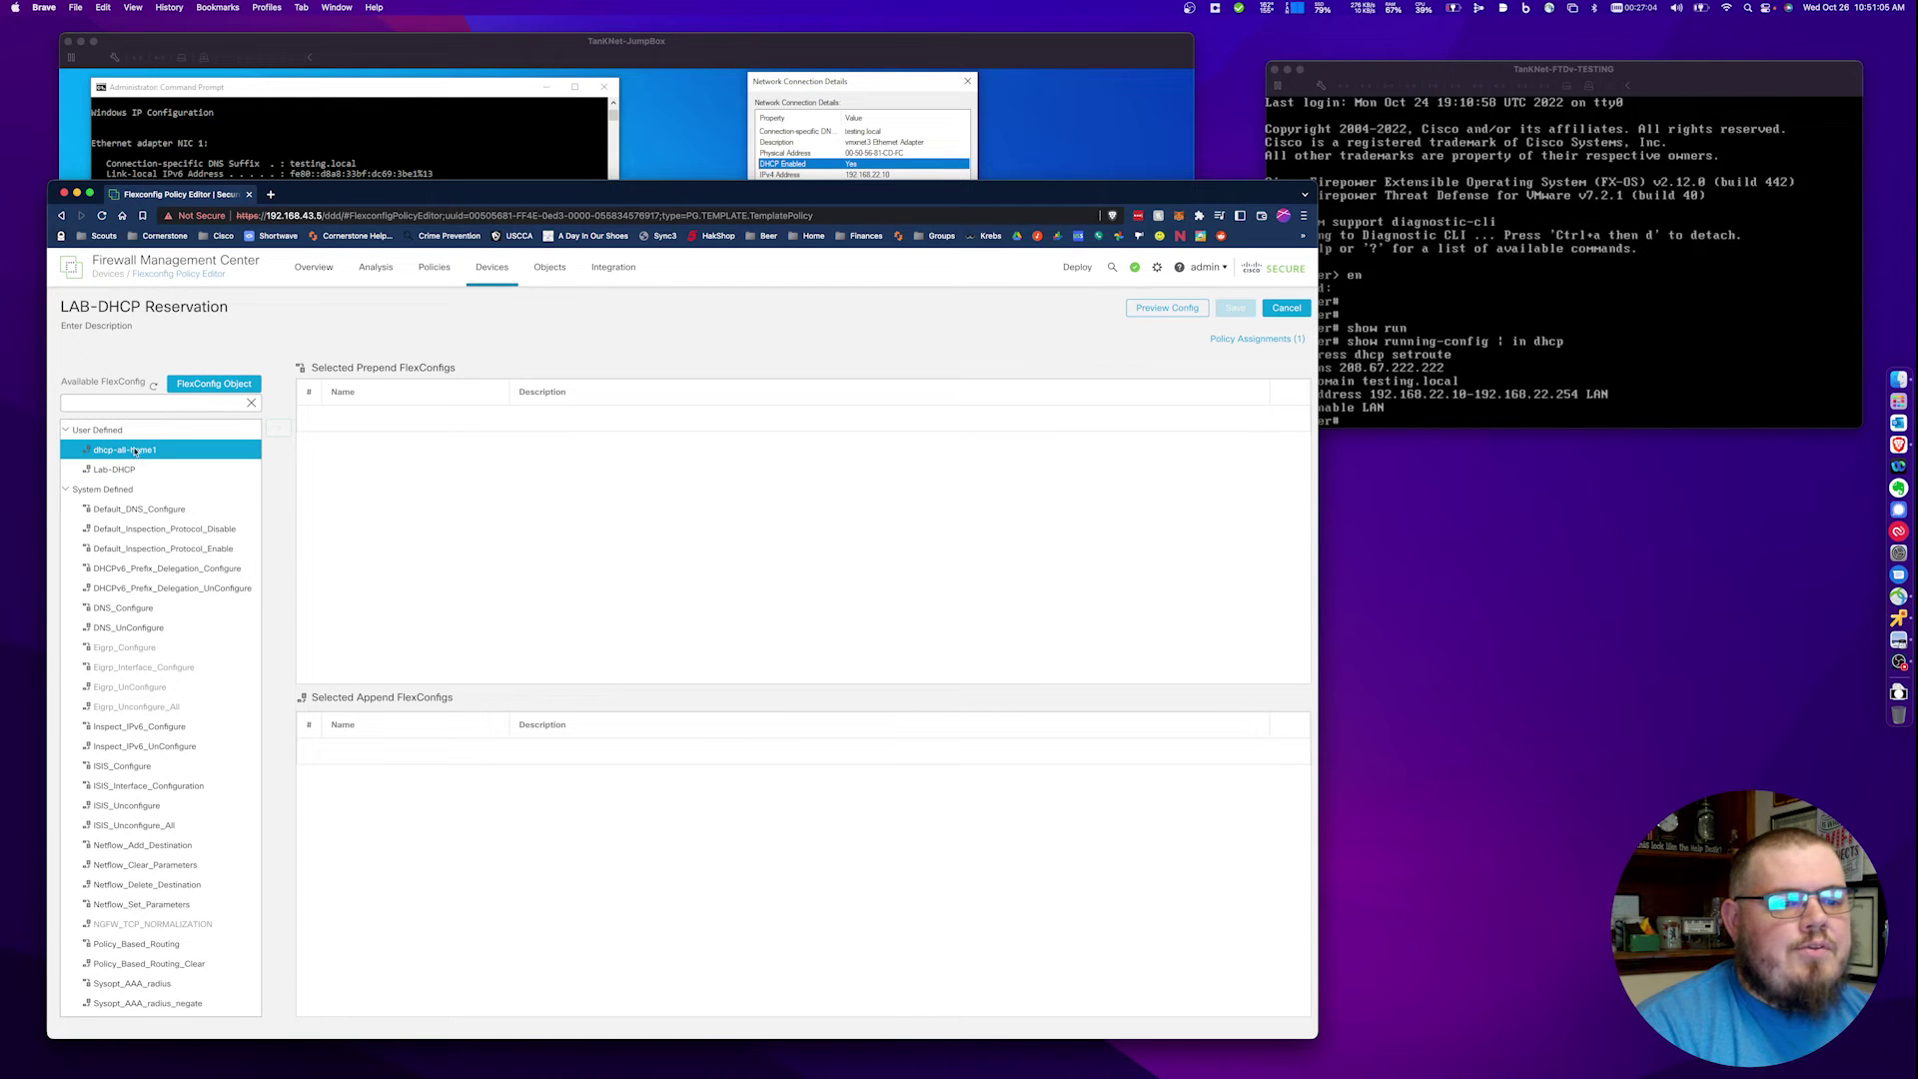
left_click(117, 472)
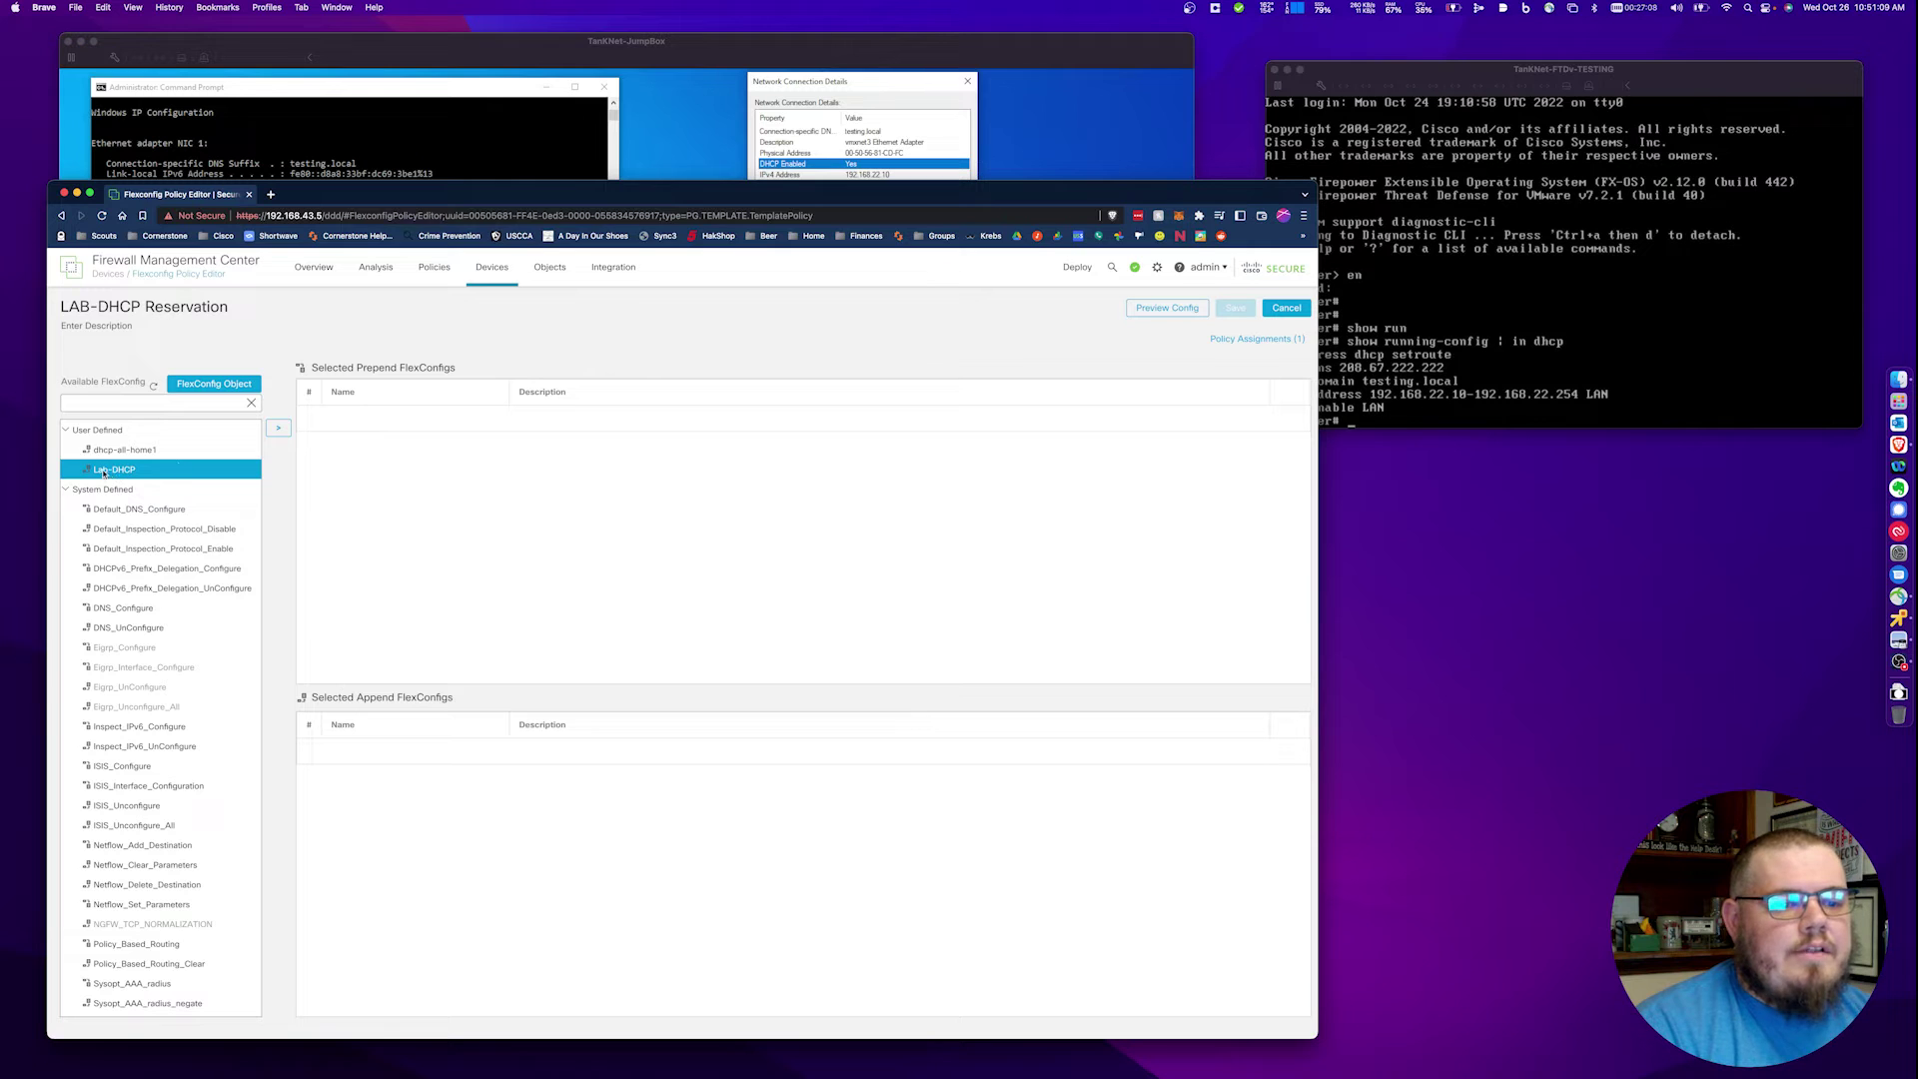
left_click(280, 430)
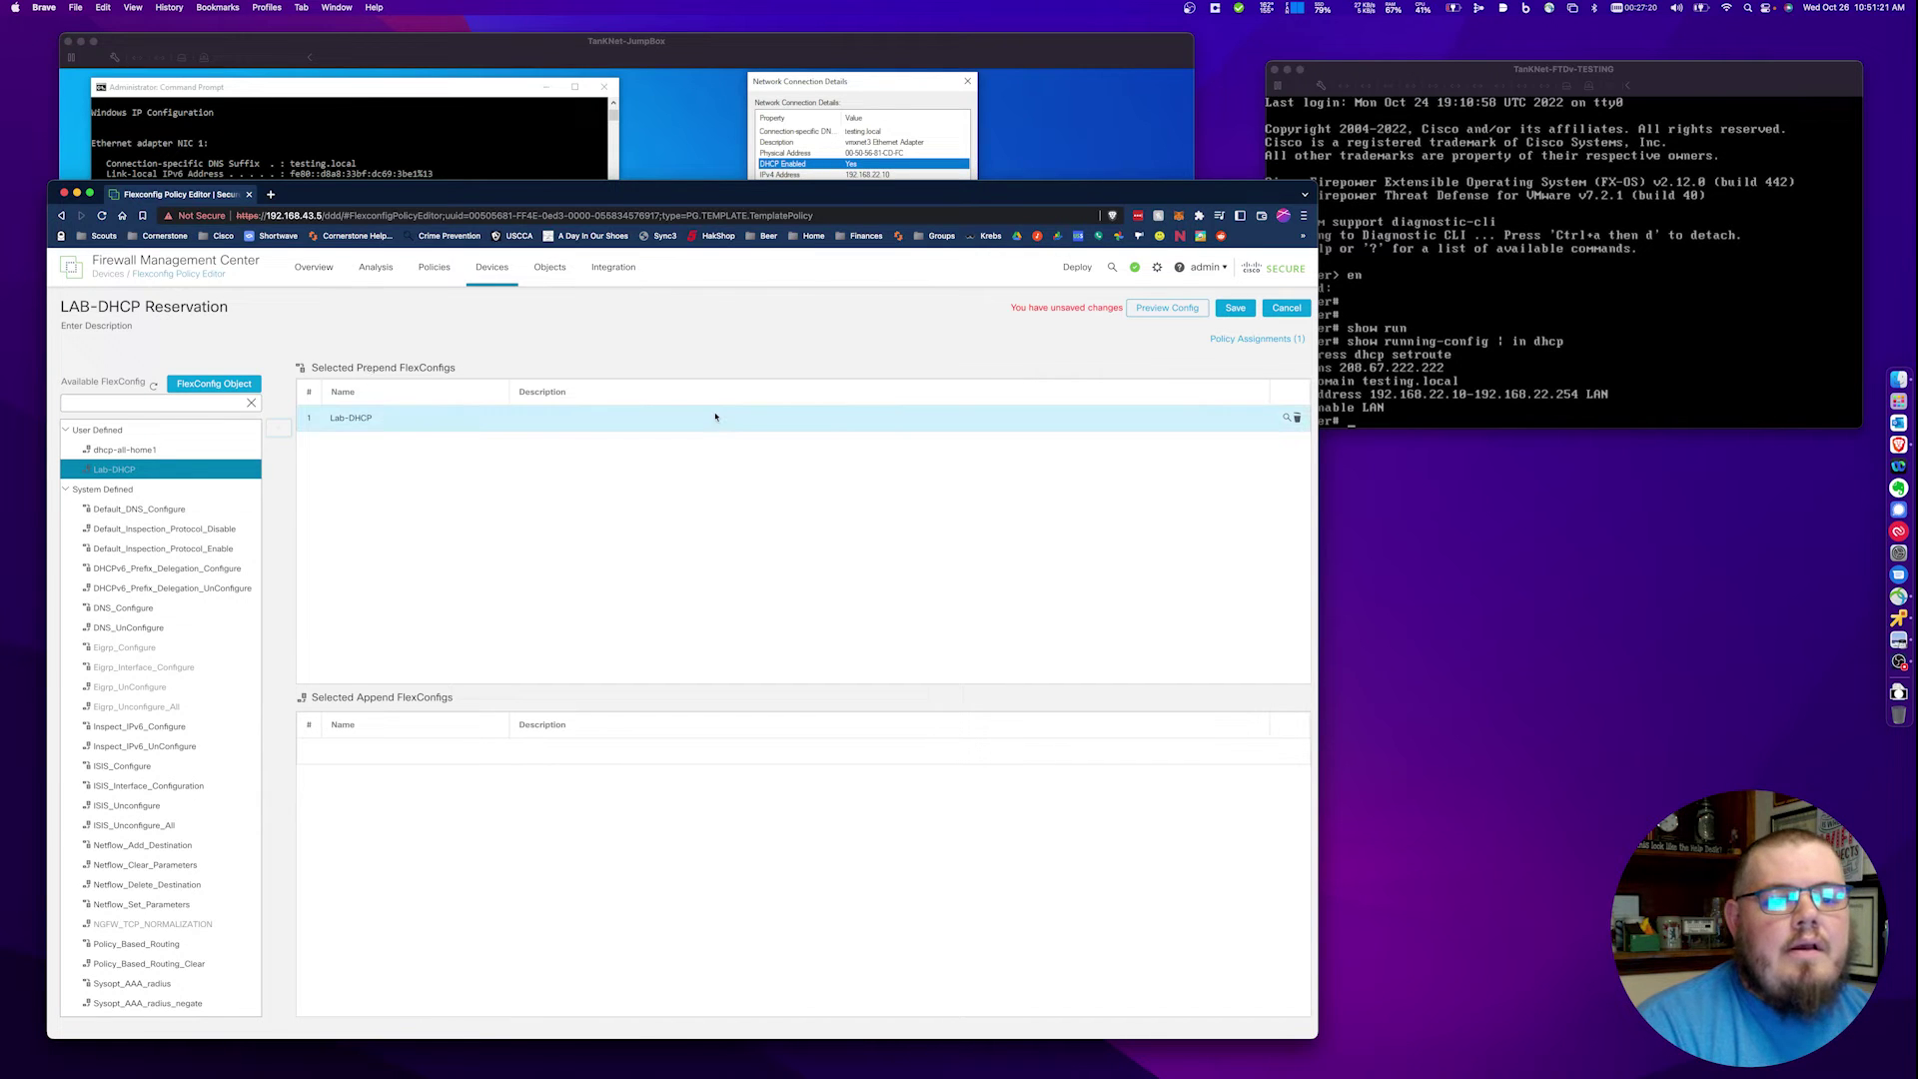
left_click(1220, 311)
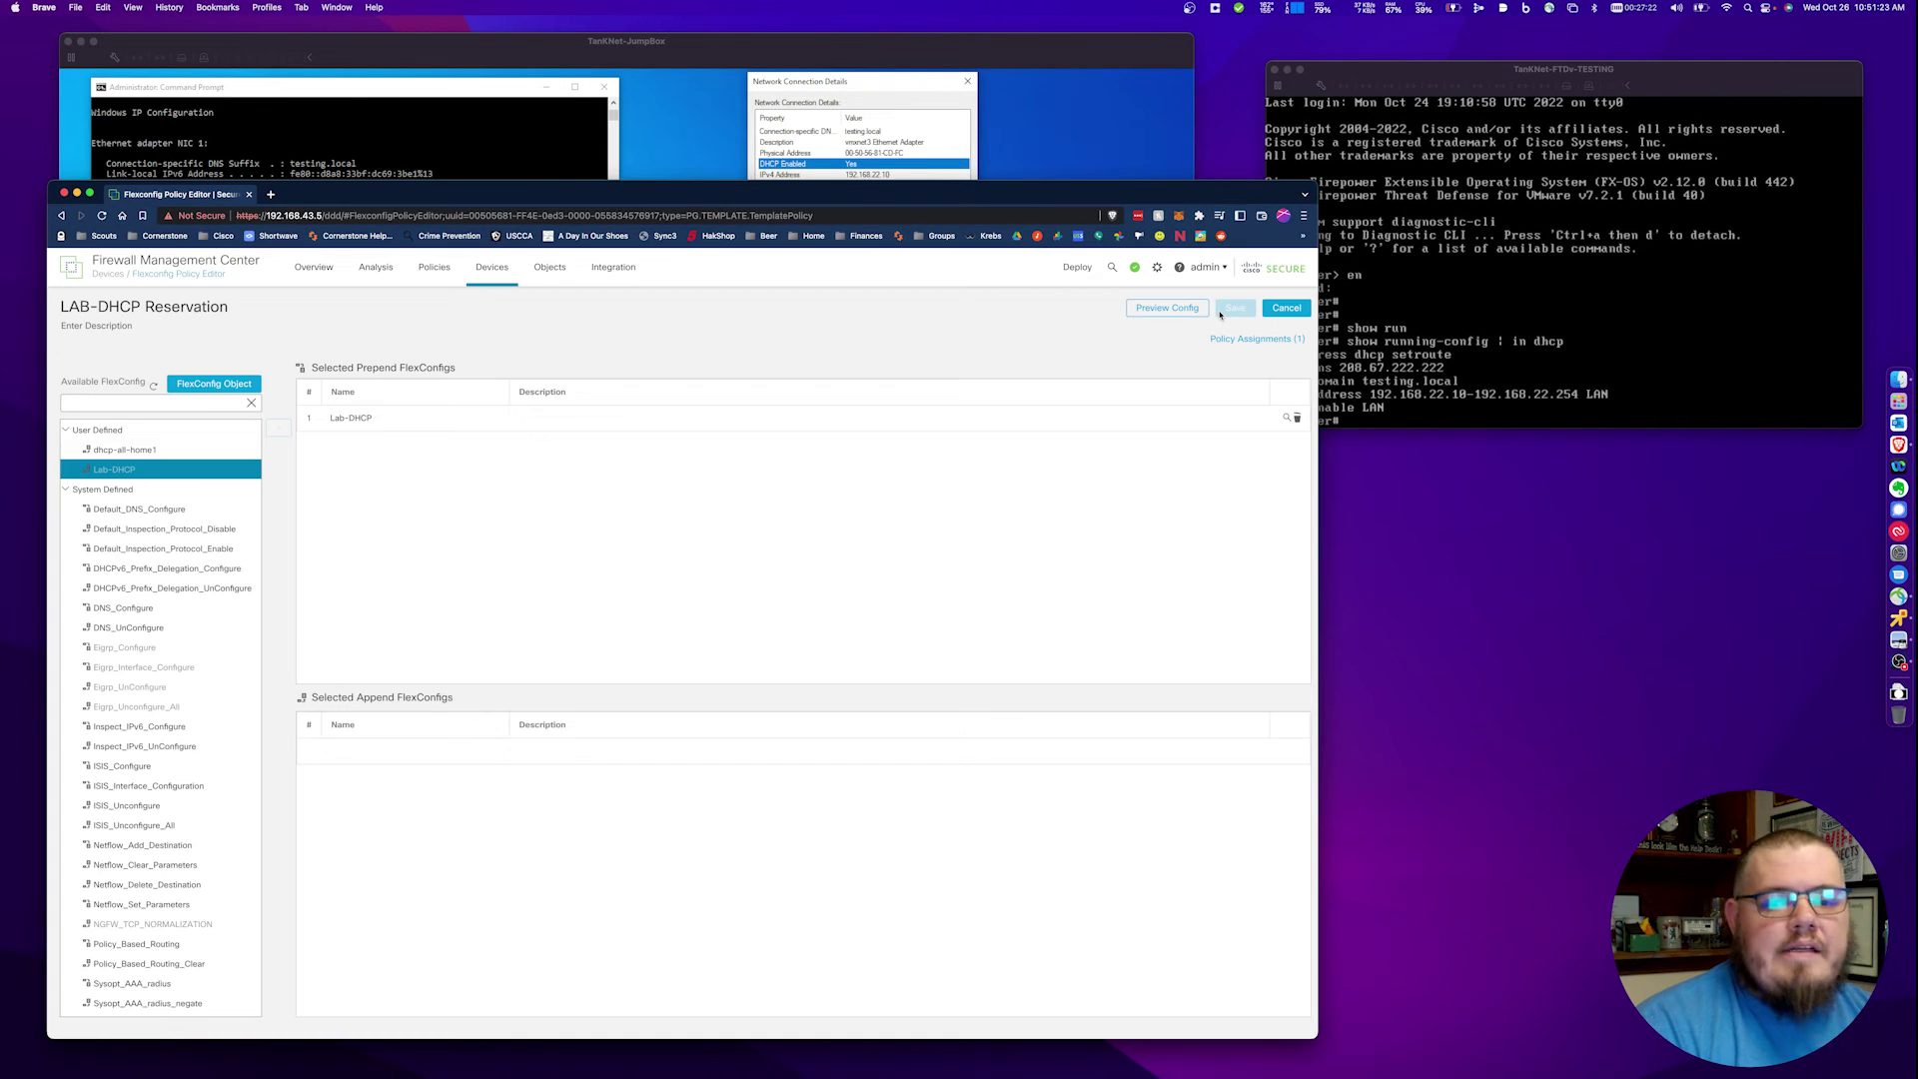
left_click(1077, 267)
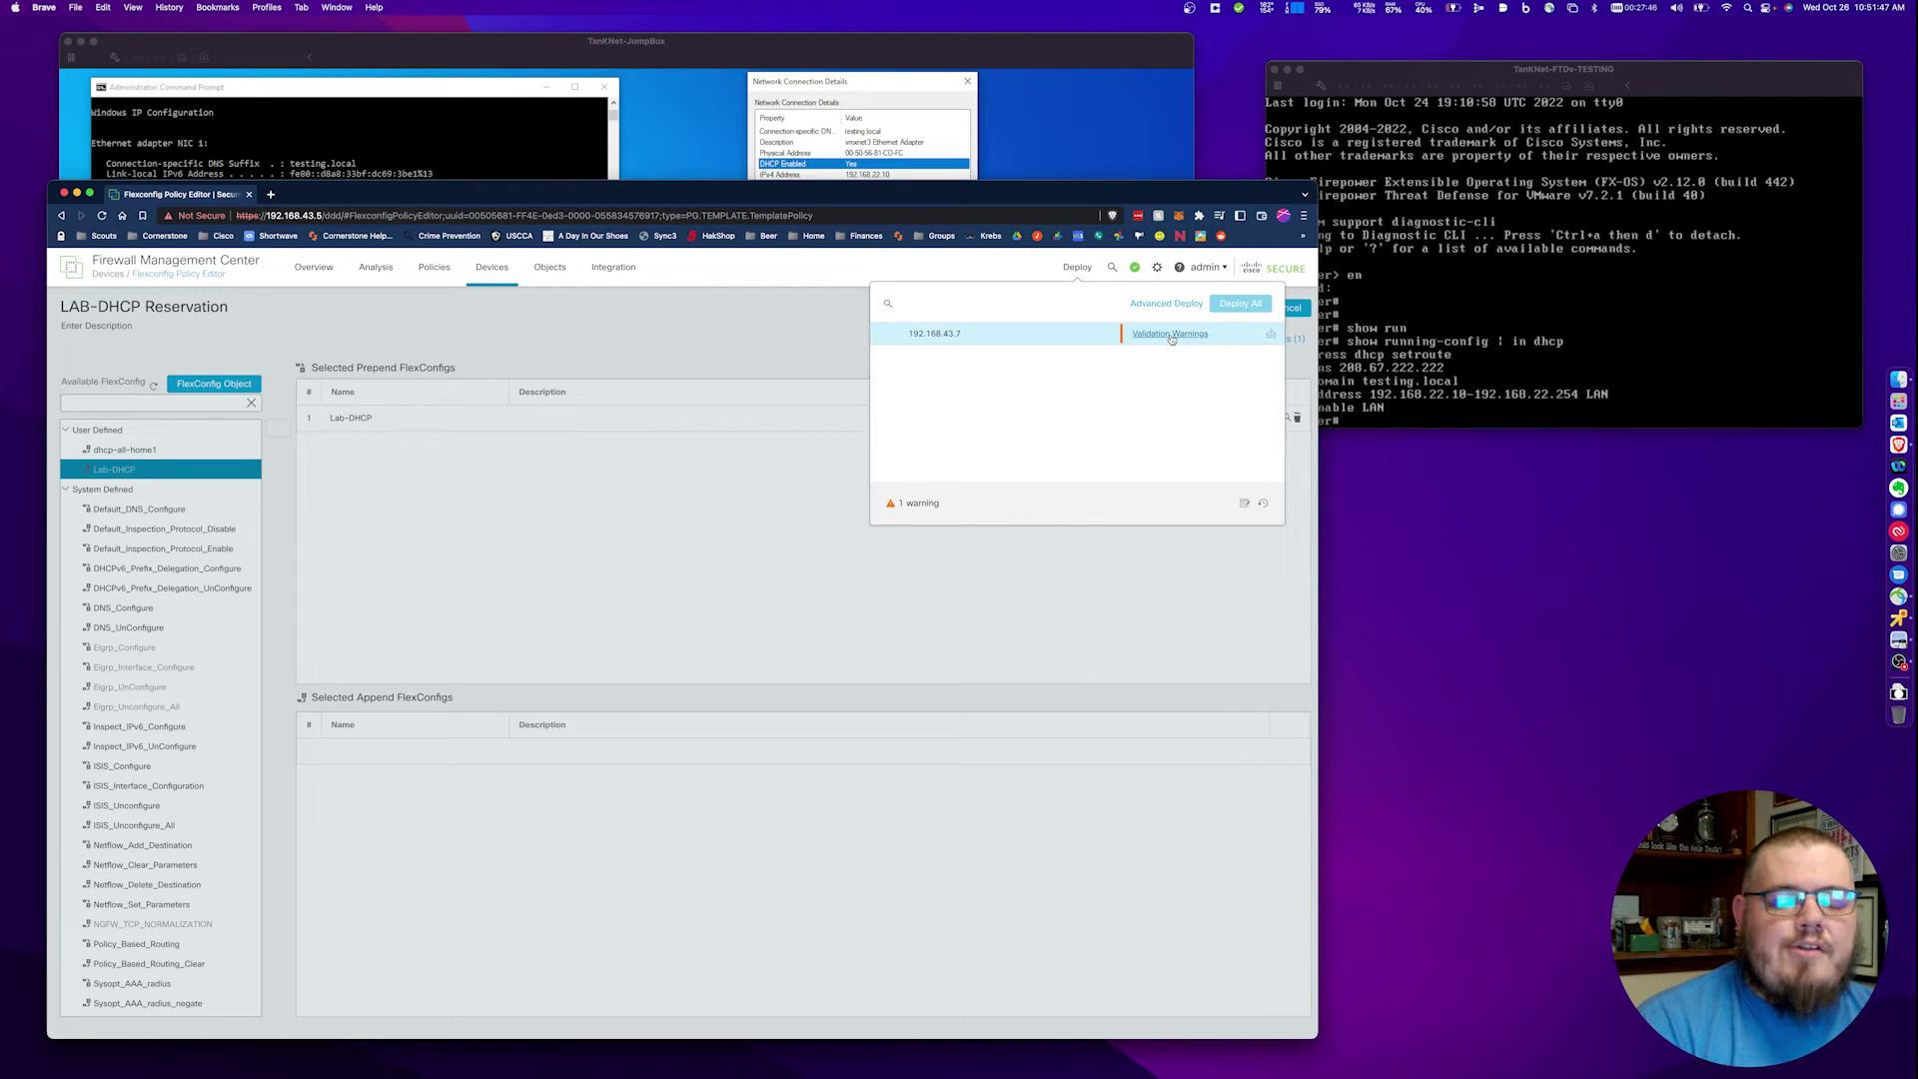
- Deploy to 192.168.43.7 past its validation warning and confirm the deployment completed
left_click(1170, 337)
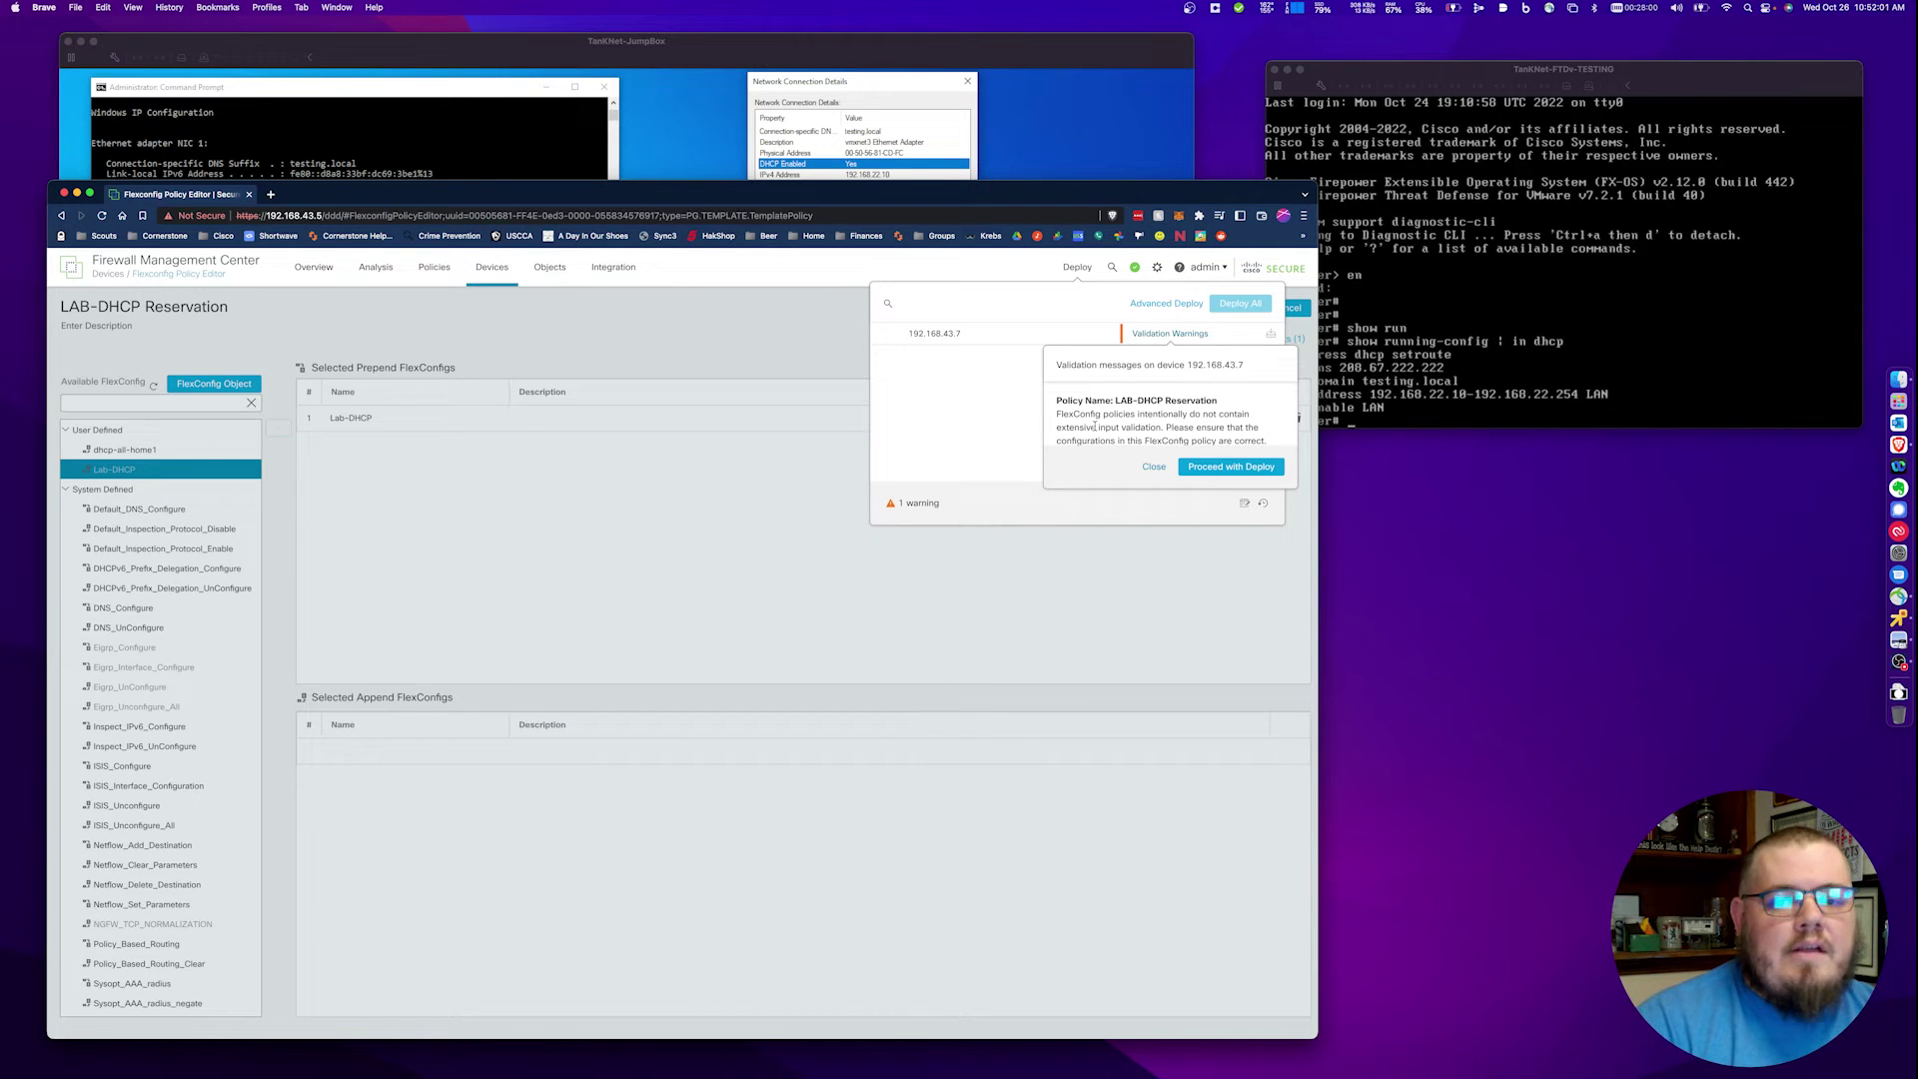
left_click(1238, 465)
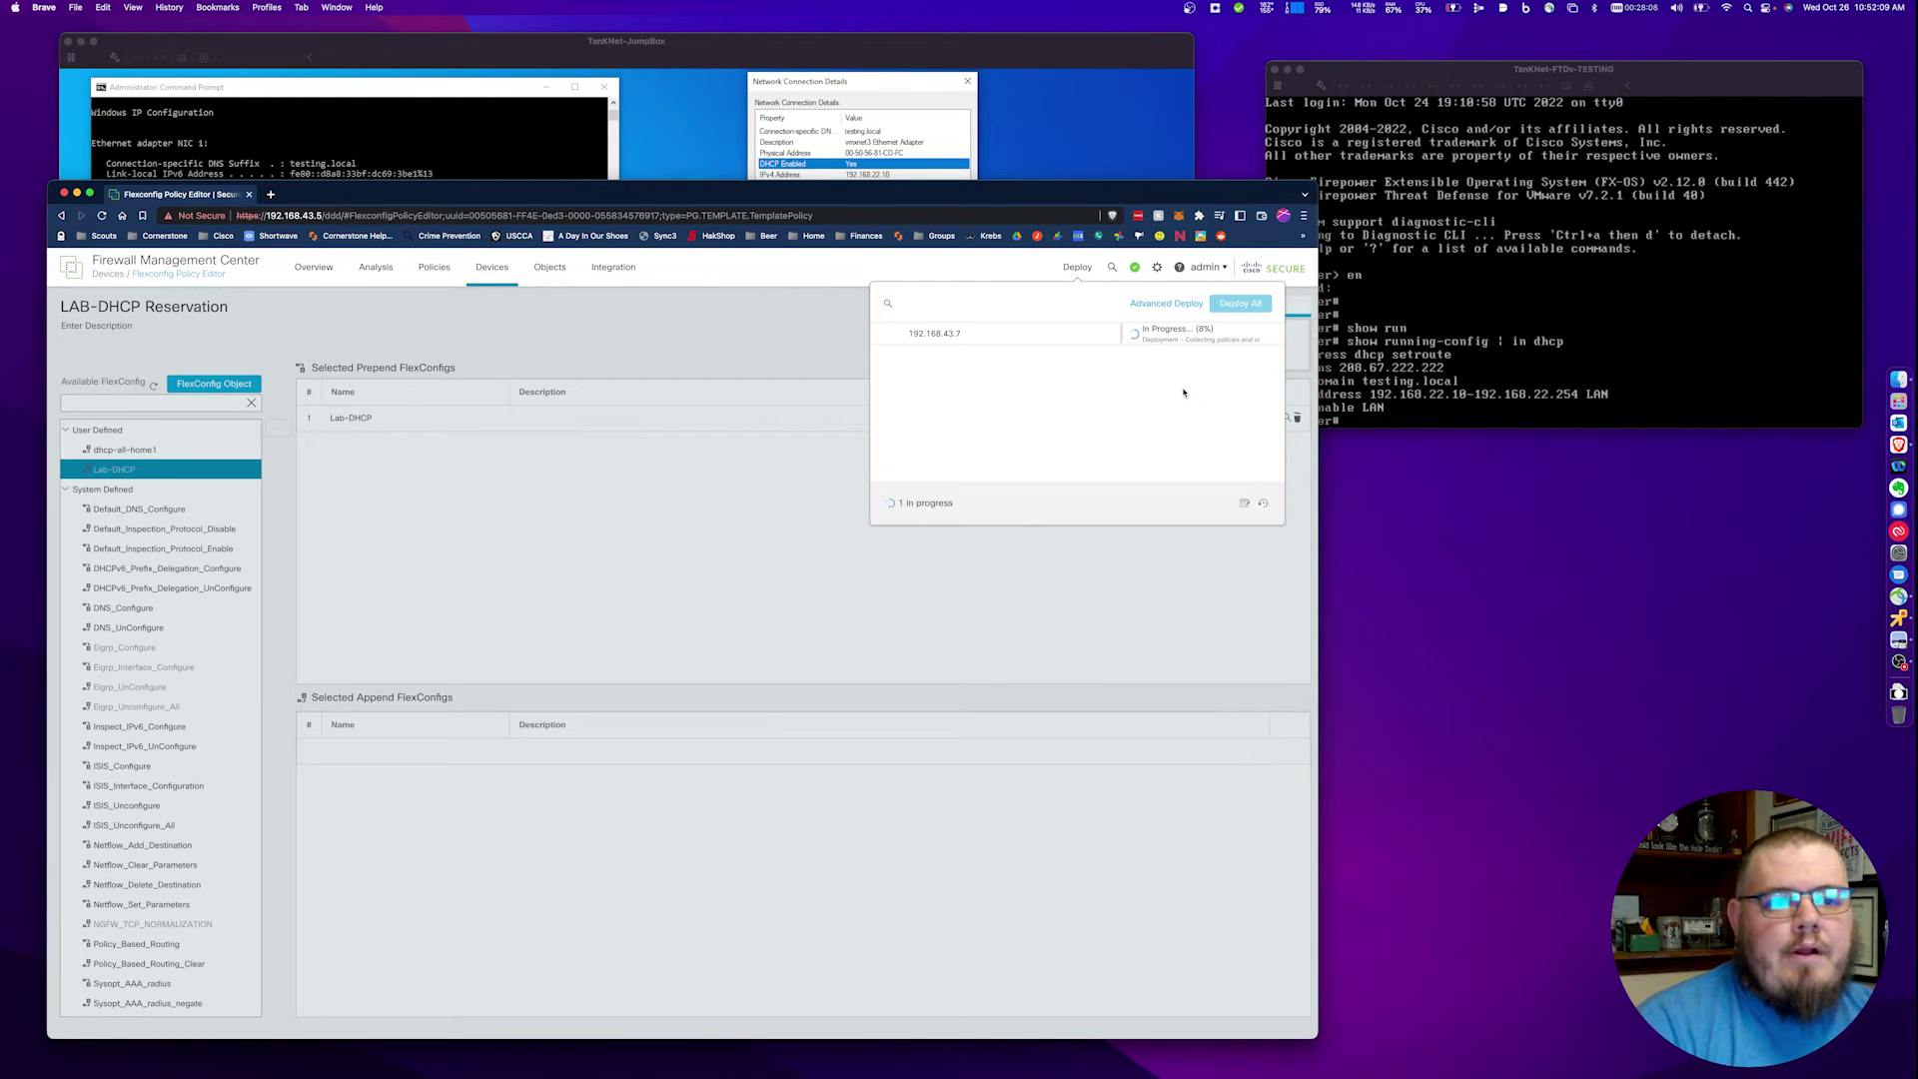
left_click(981, 57)
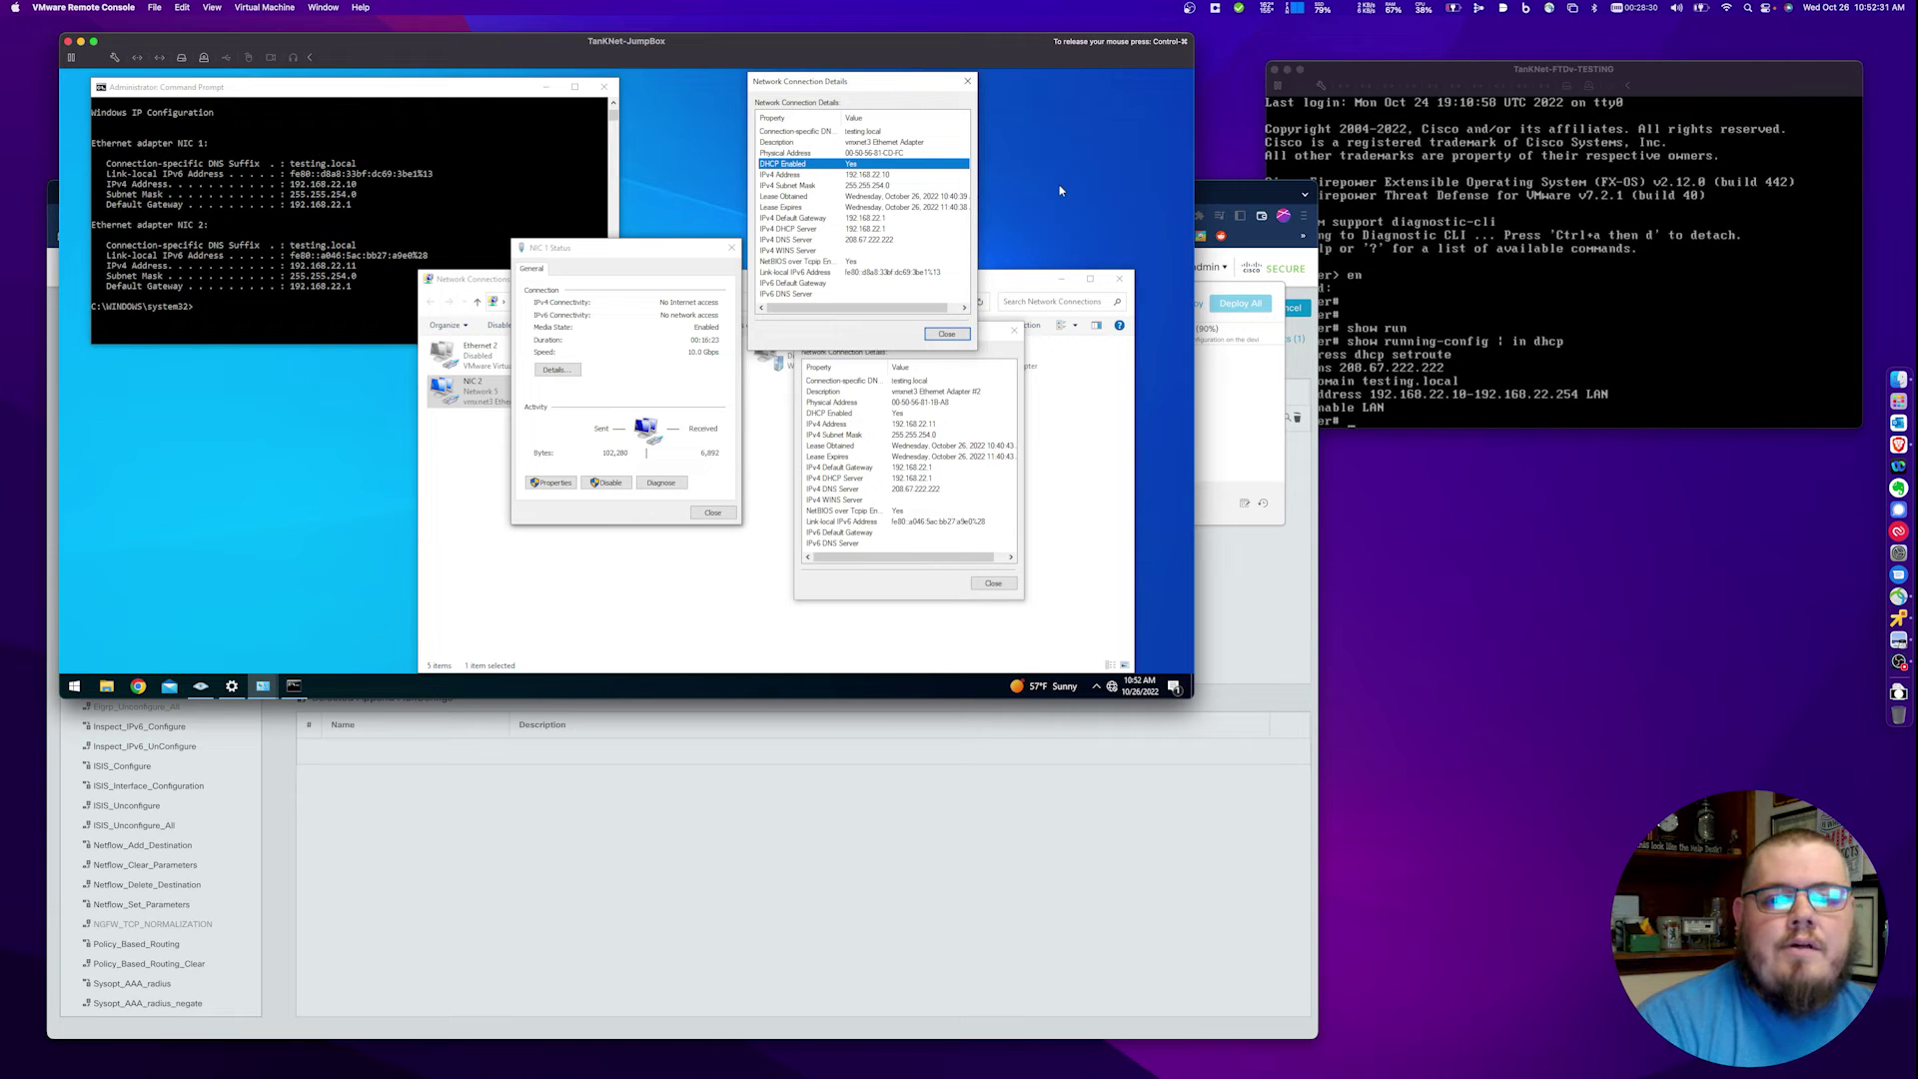
left_click(1229, 339)
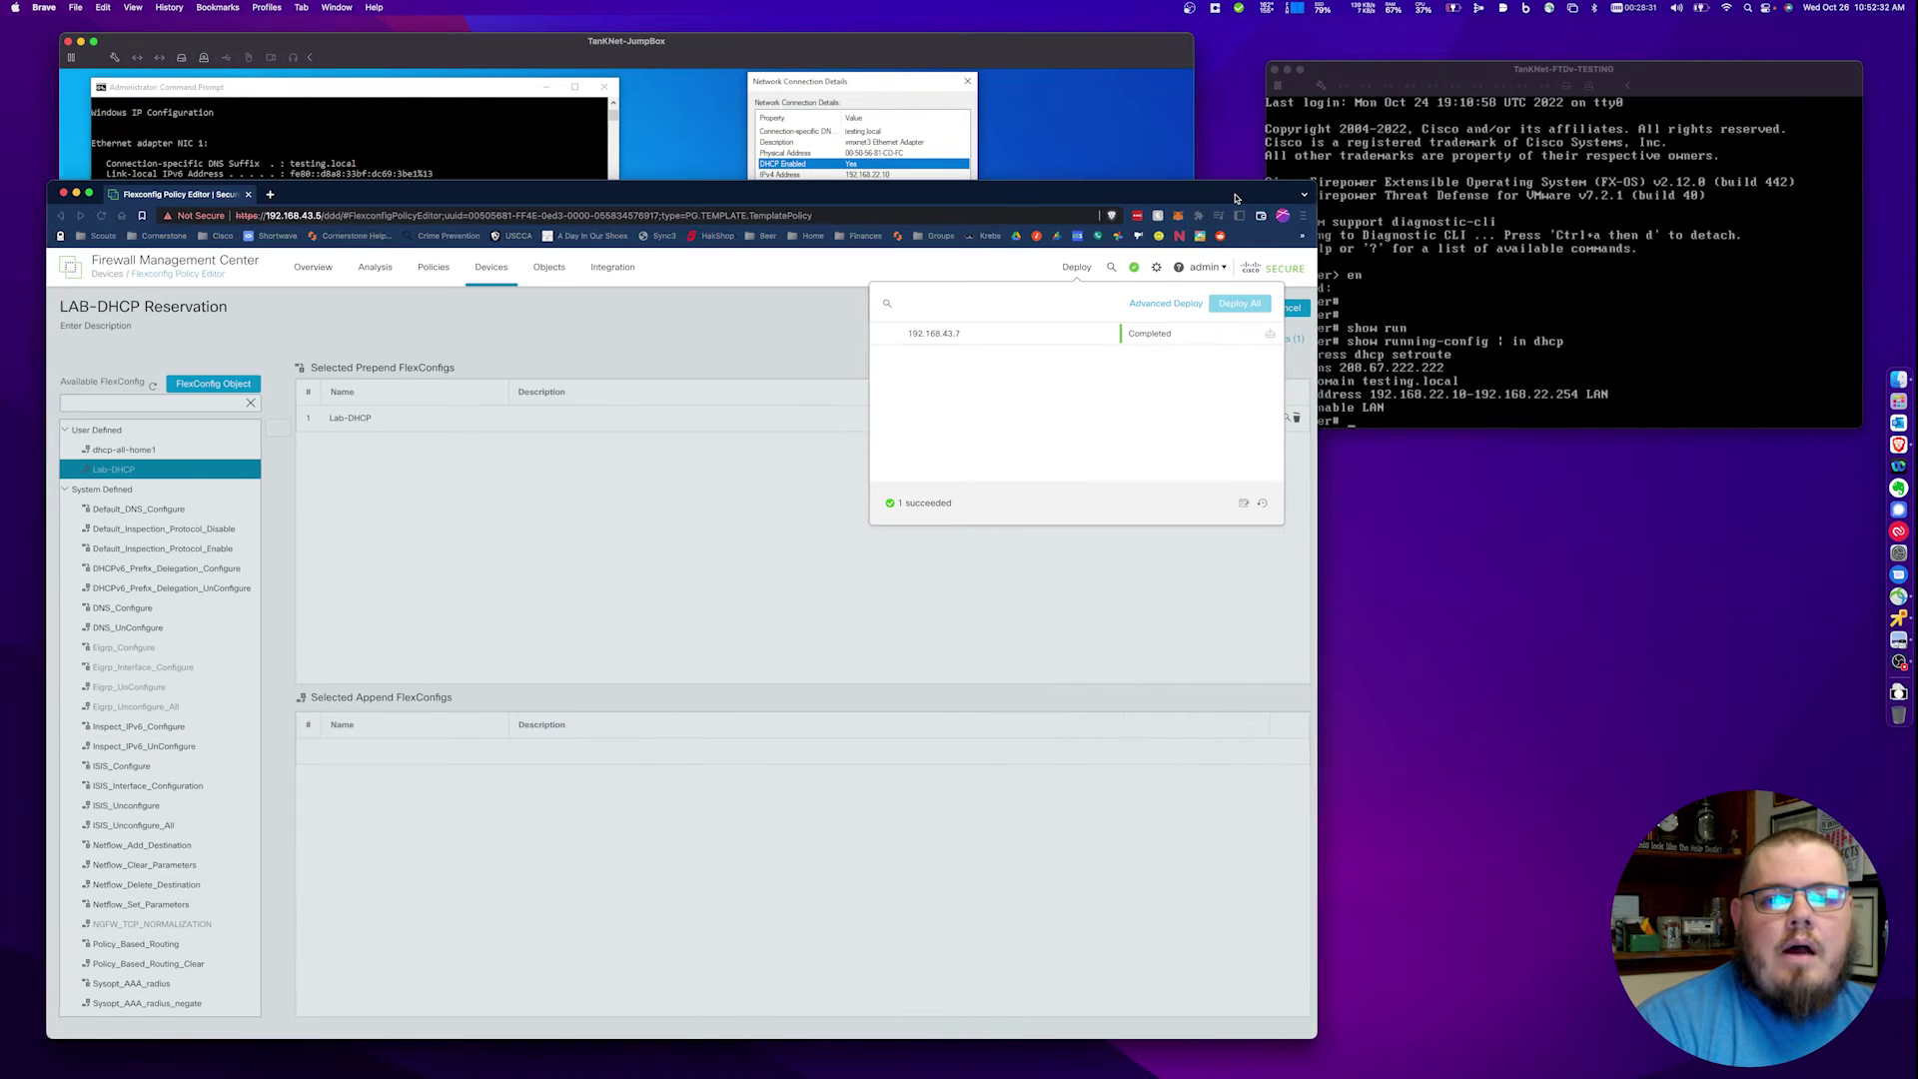
- Rerun 'show running-config | in dhcp' on the FTD to check the 192.168.22.110 reservation
left_click(1537, 261)
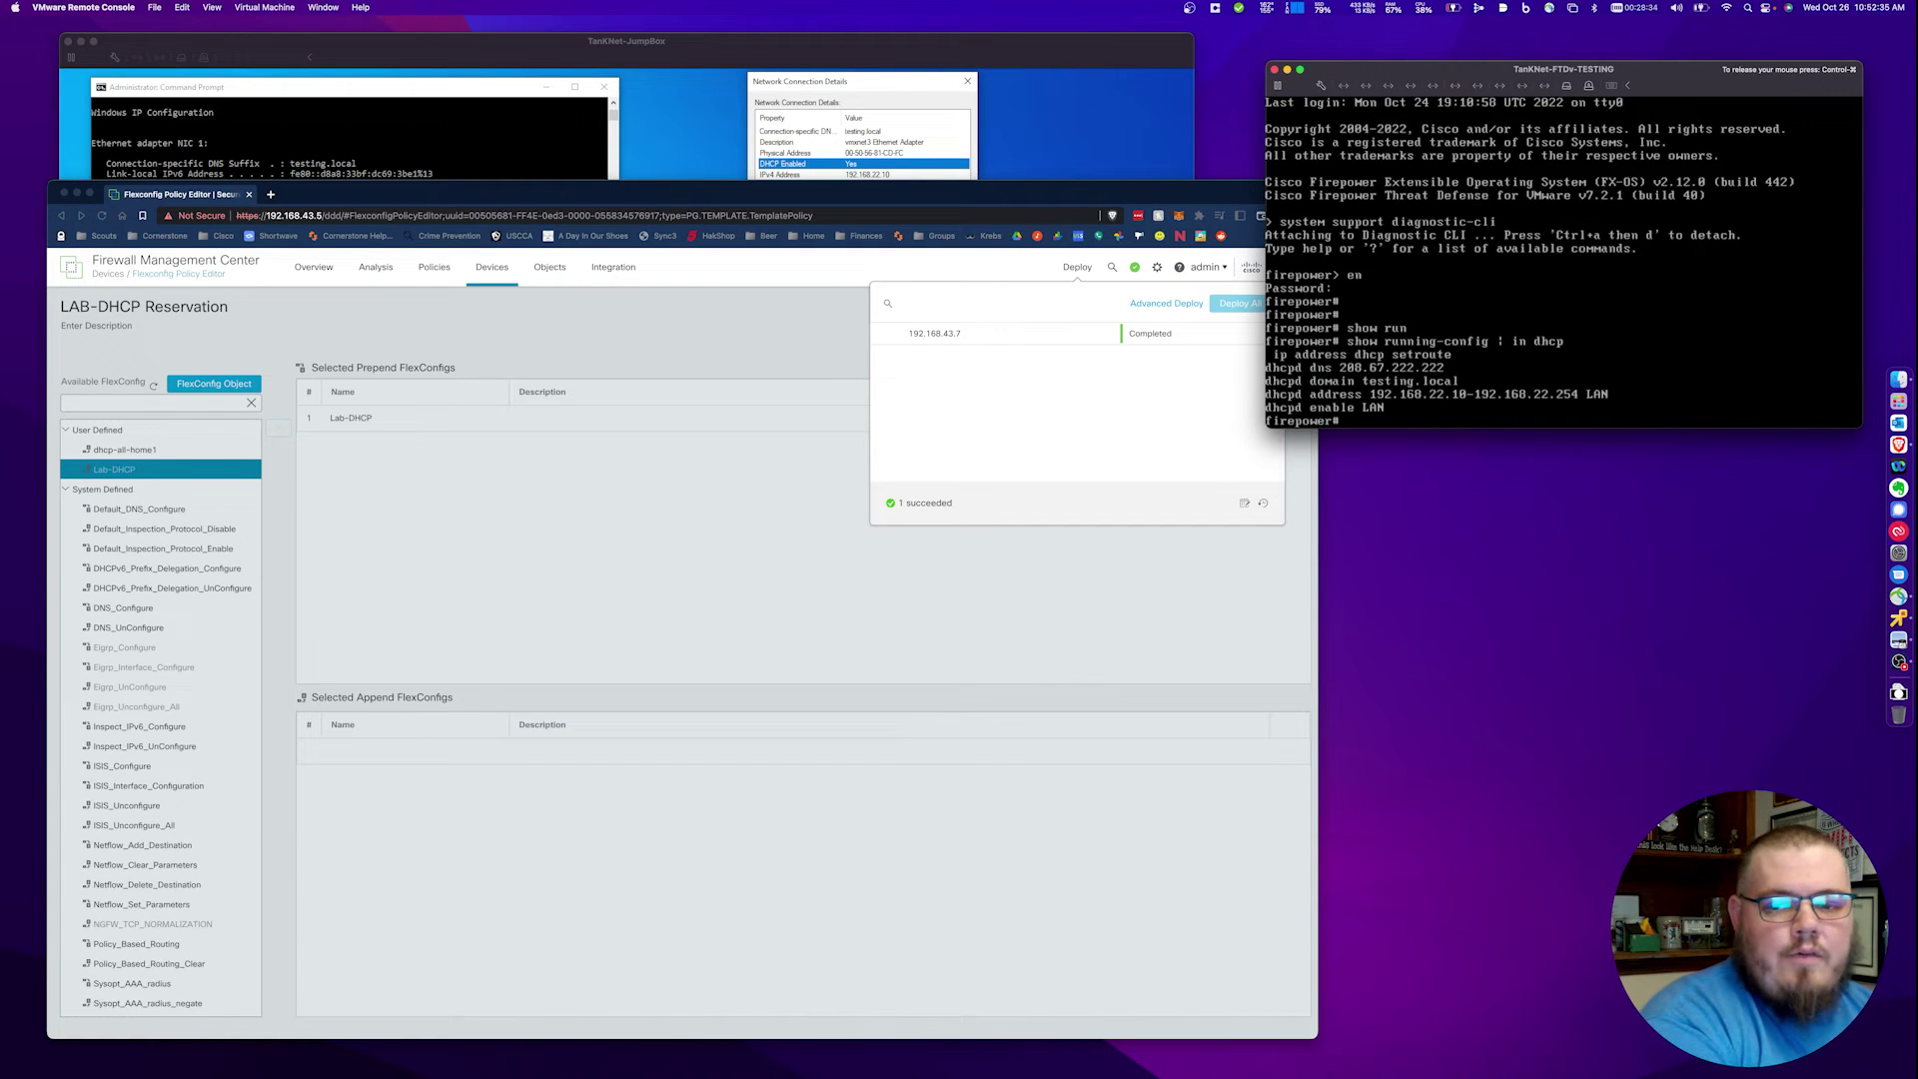
key("Return")
key("Return")
key("Return")
key("Up")
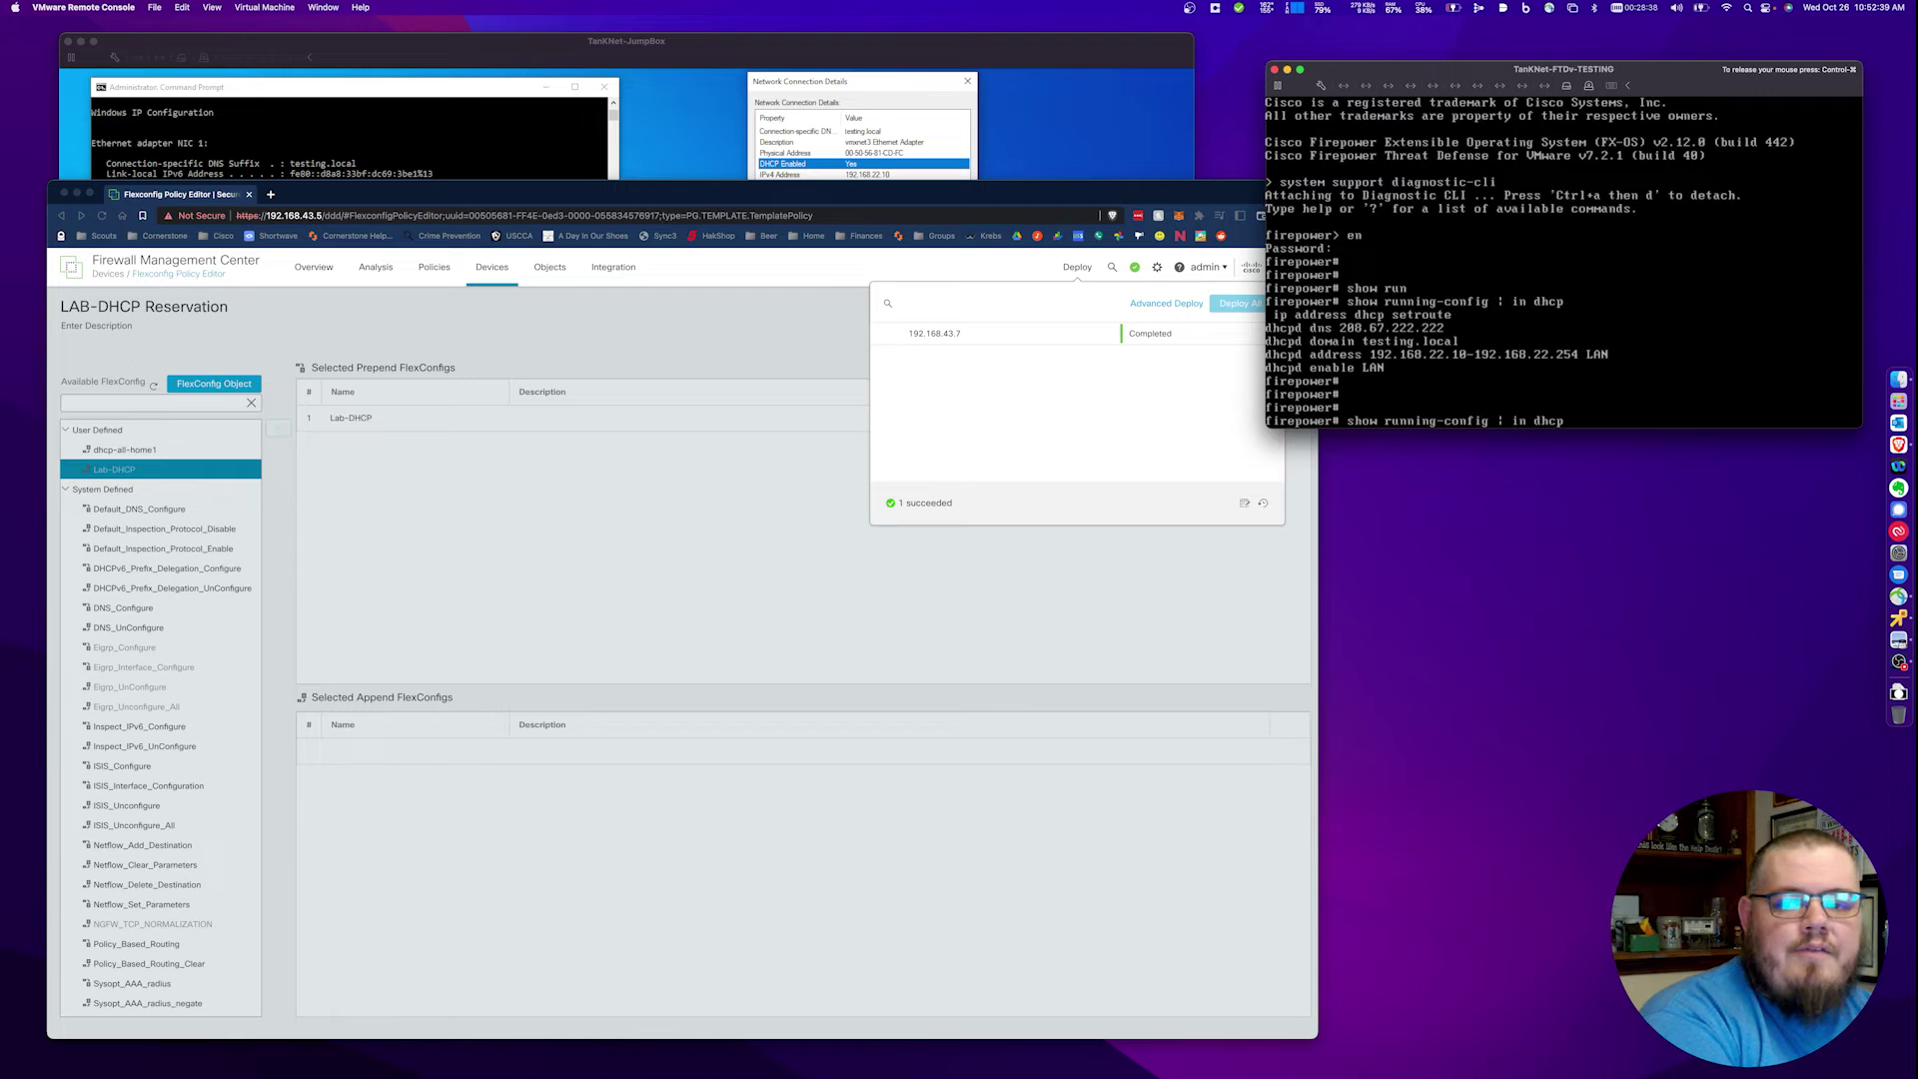
key("Return")
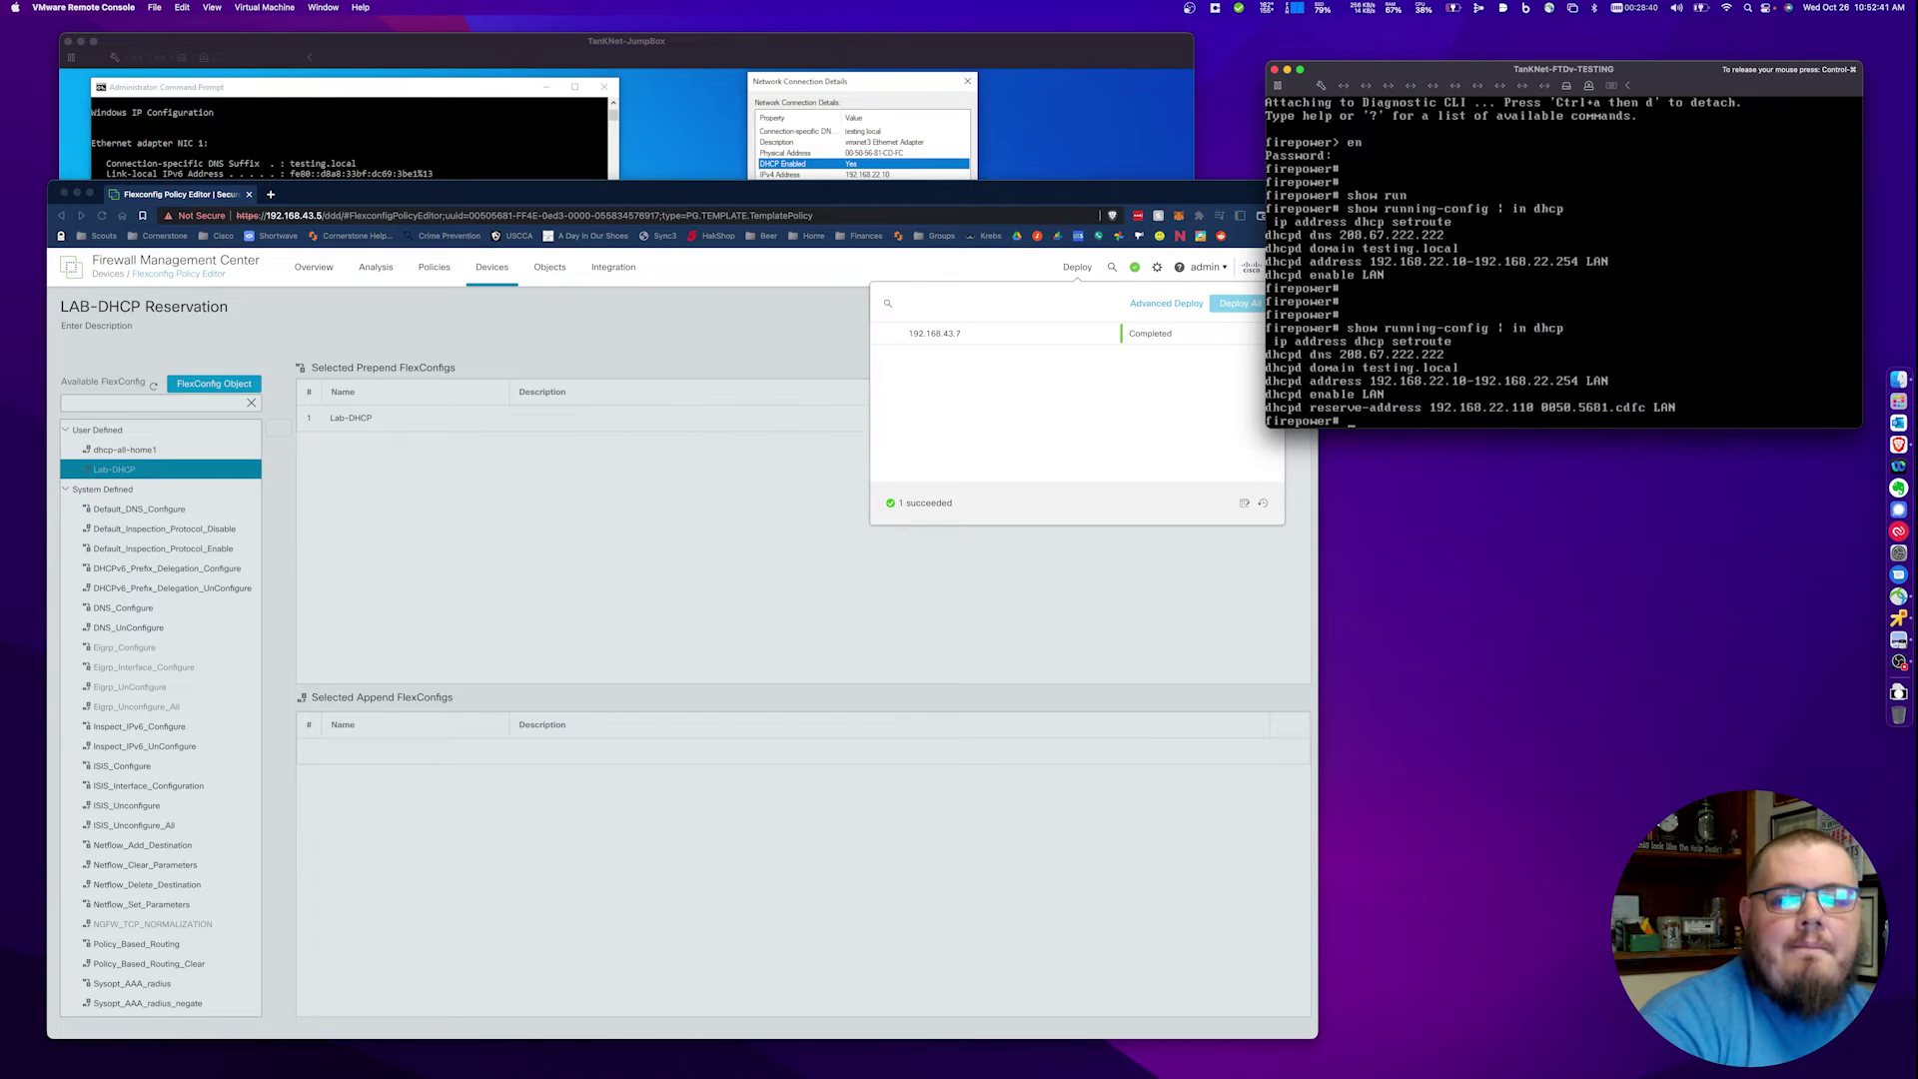
key("ctrl+super")
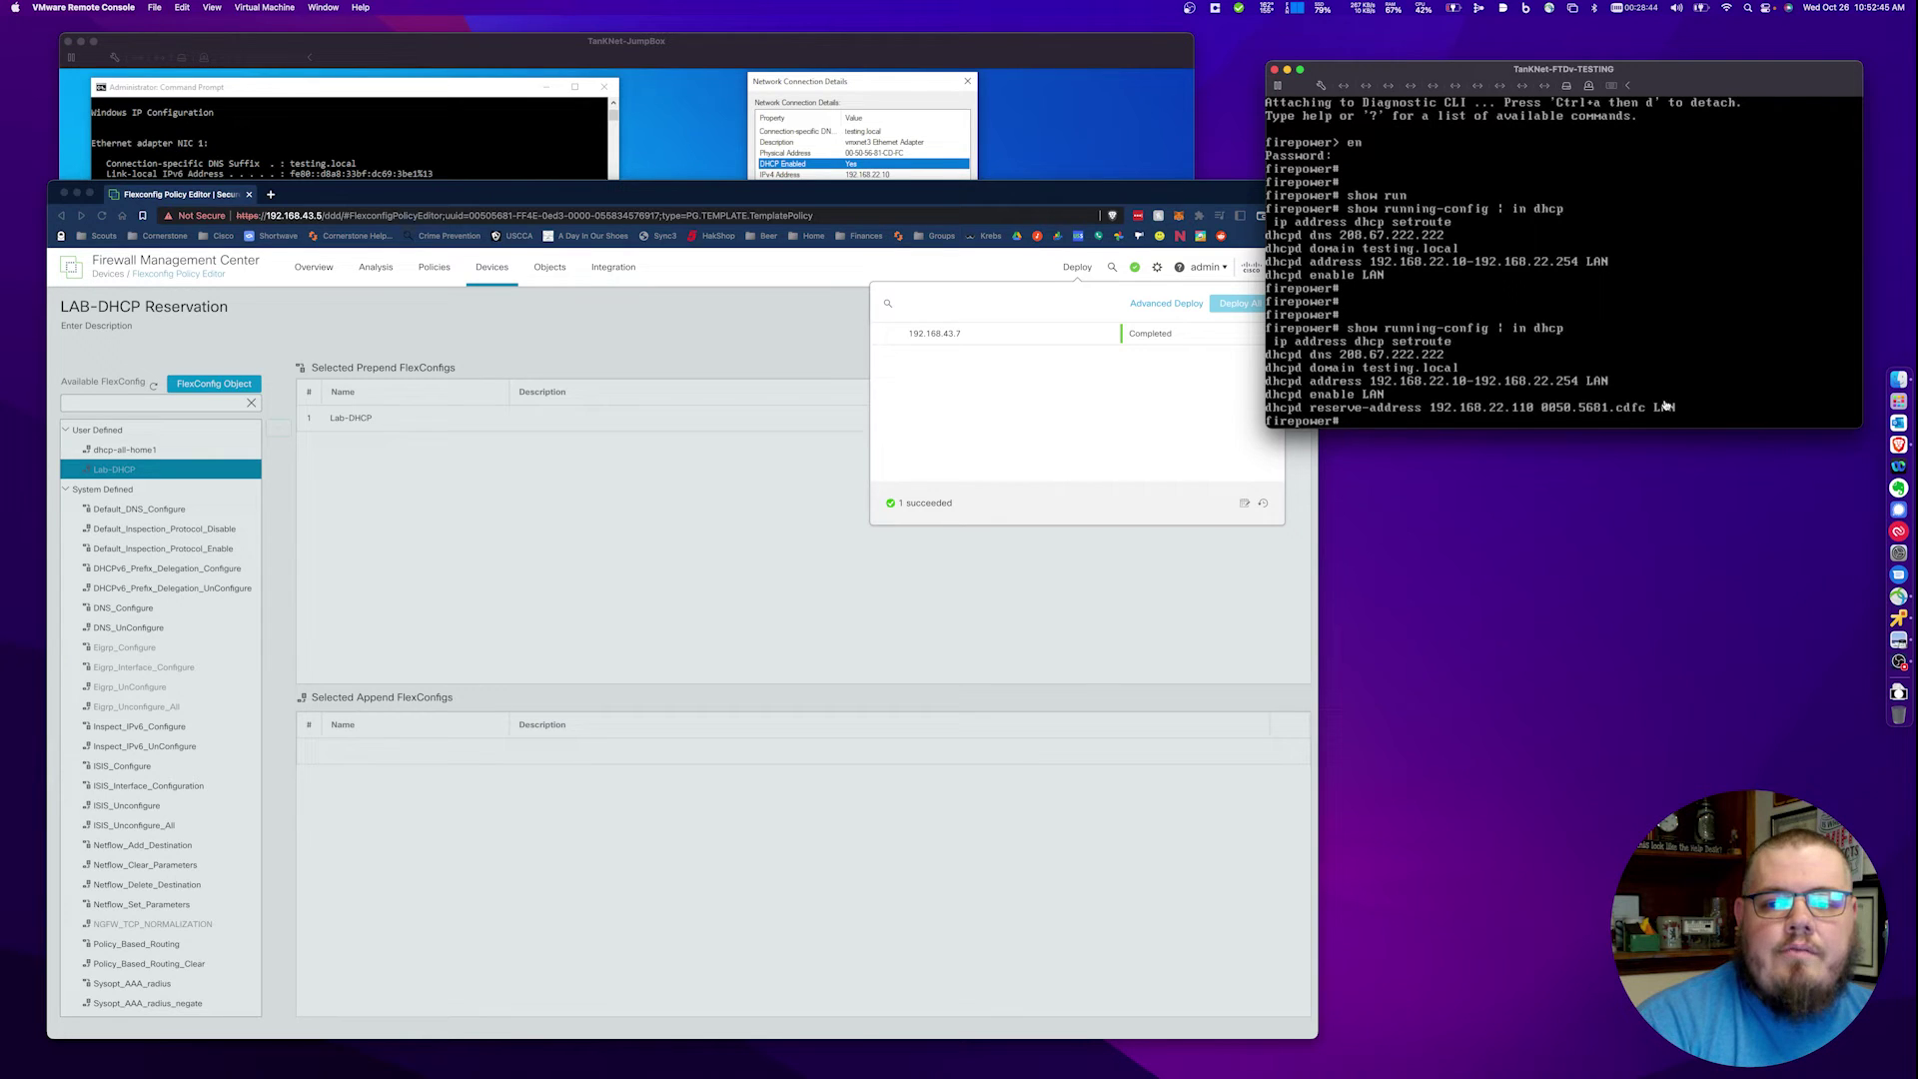
left_click(817, 80)
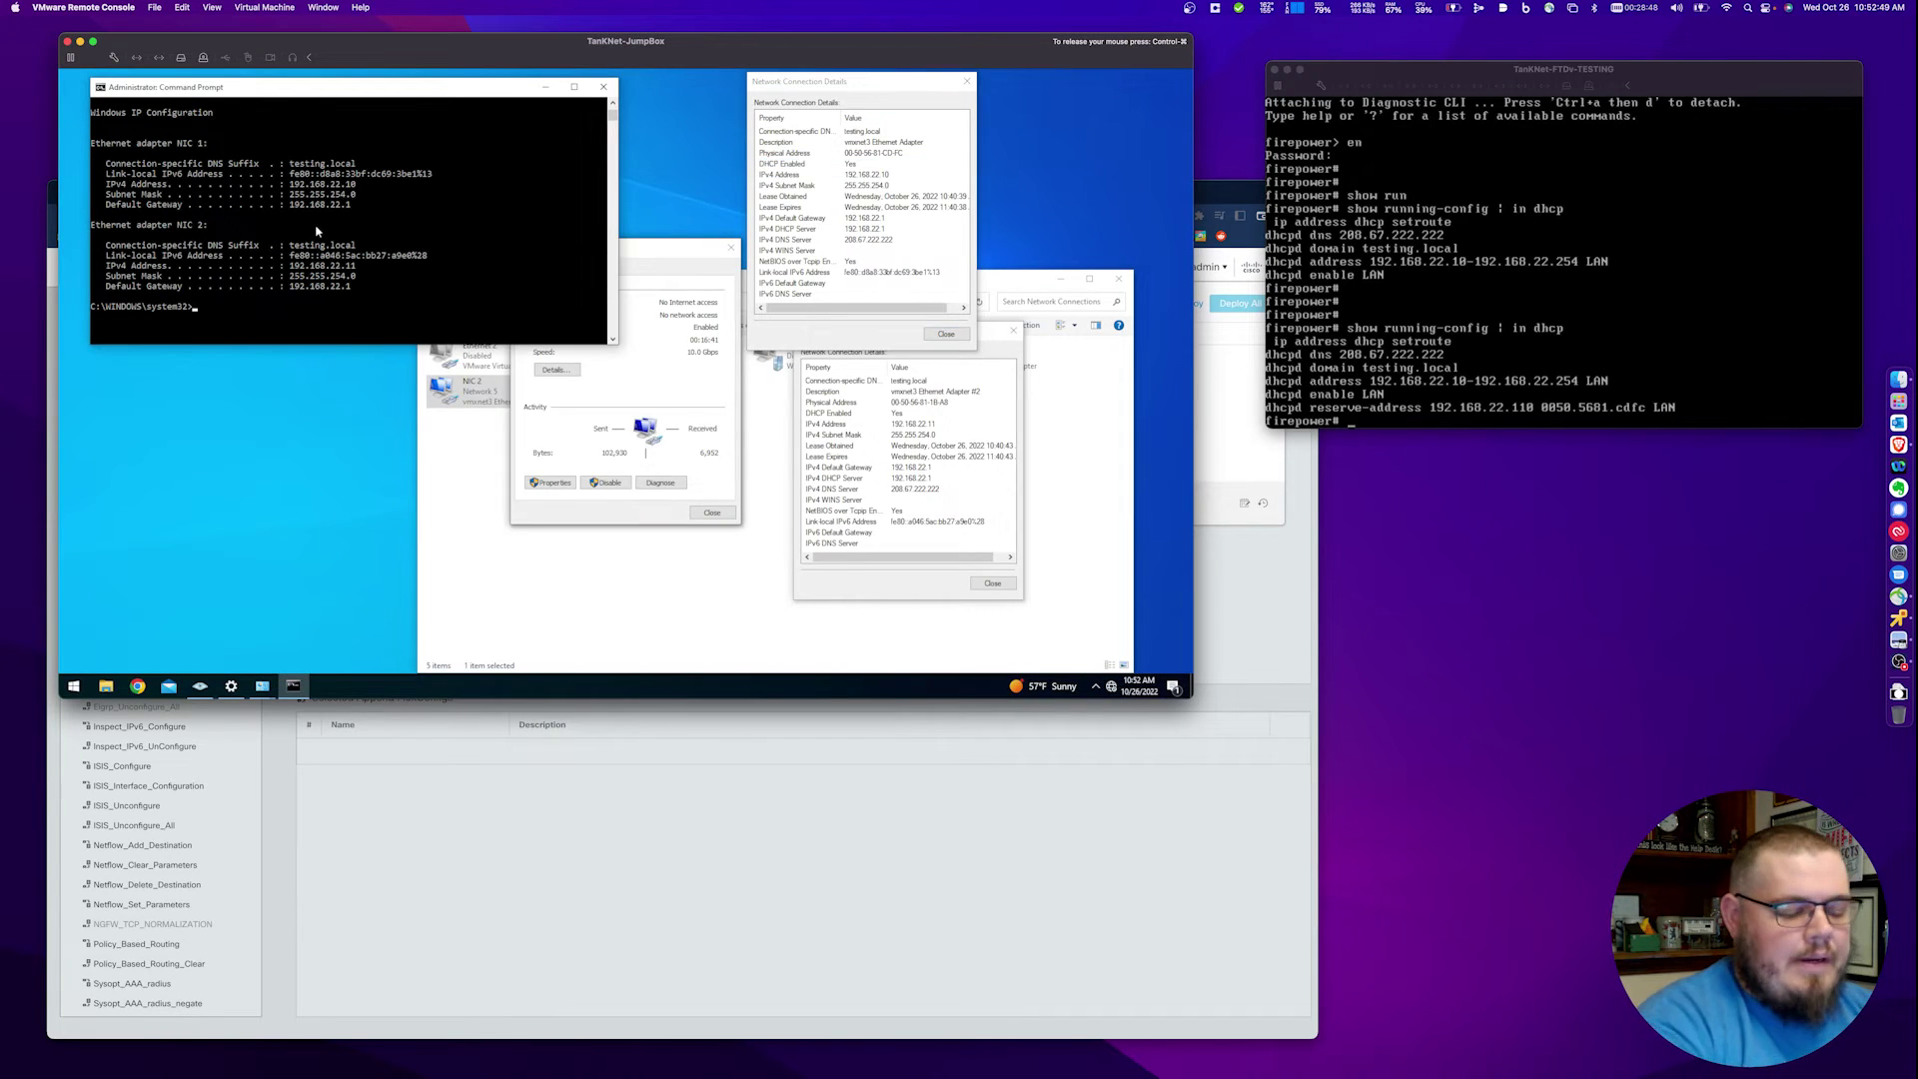
- Run 'ipconfig /release && ipconfig /renew' on the jump box to request fresh DHCP leases
type("ipconfig /release && ipconfig /renew")
key("Return")
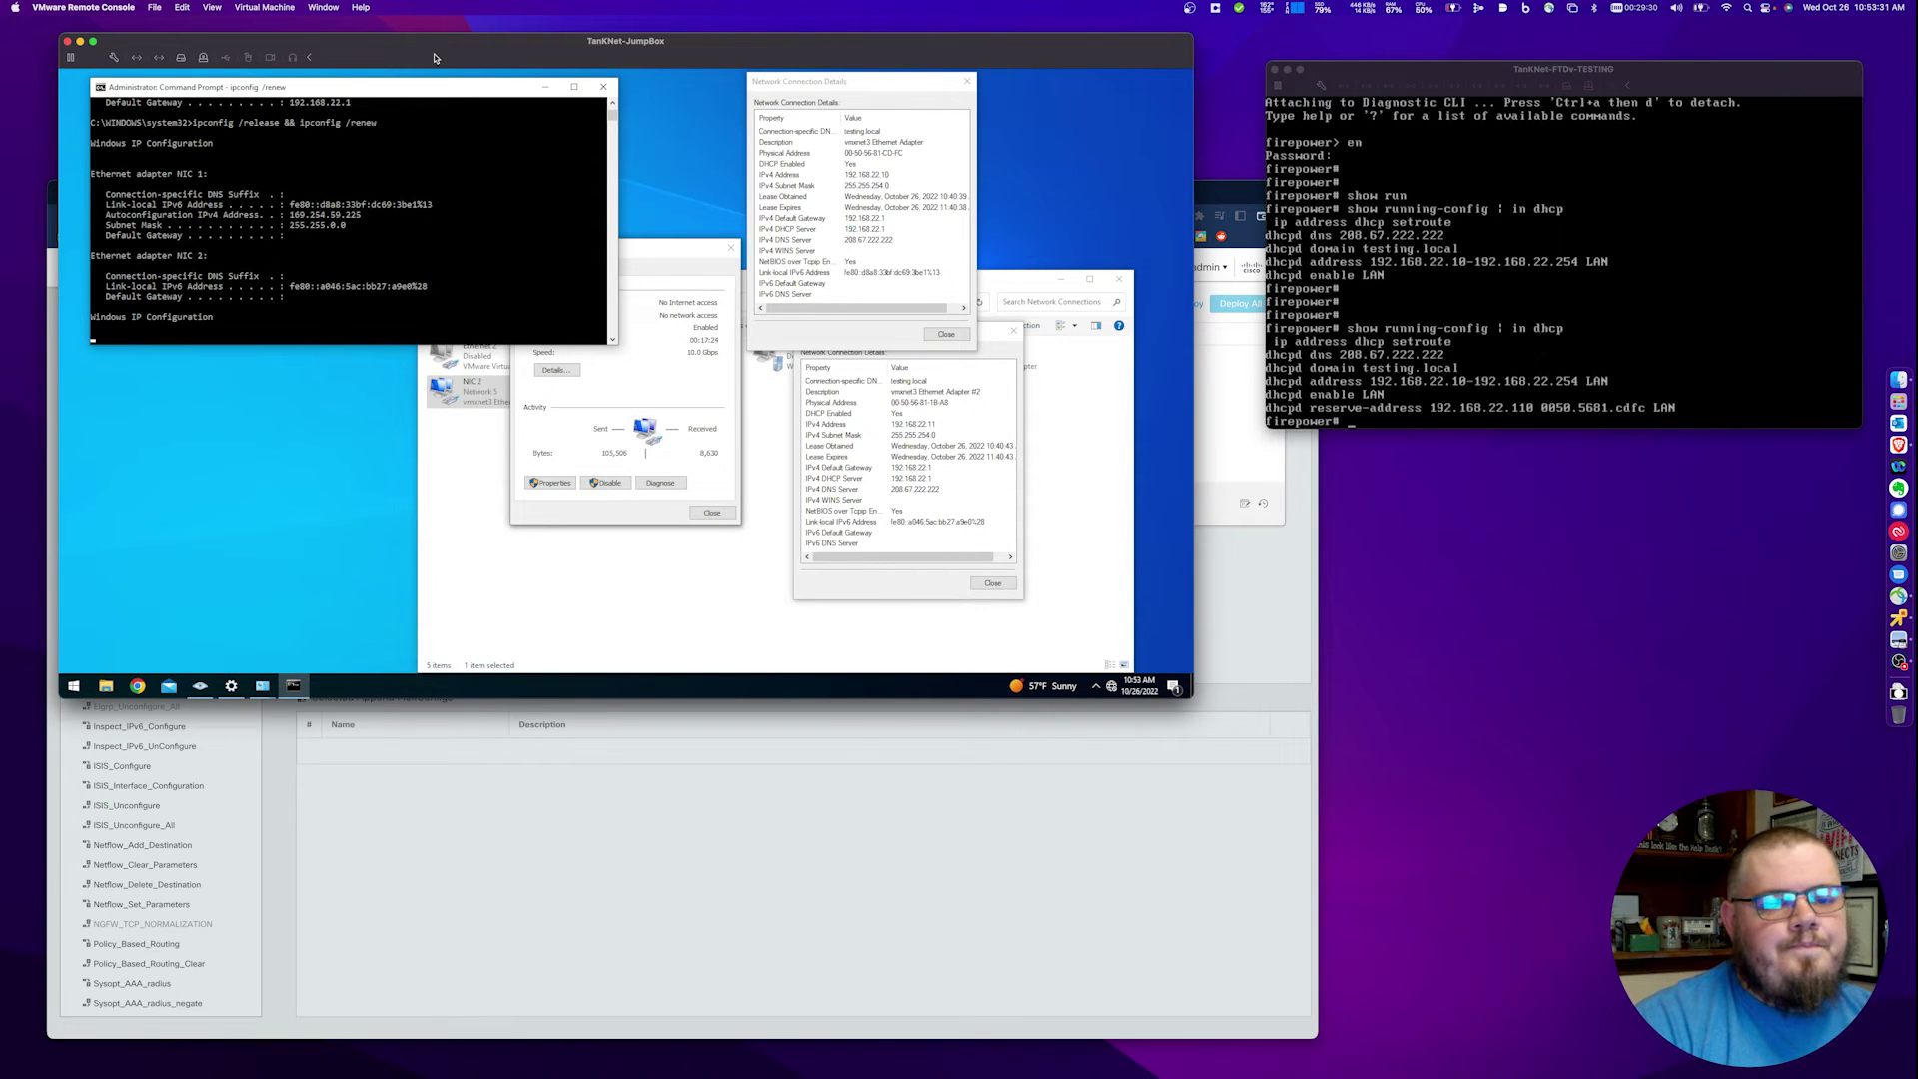
left_click(642, 880)
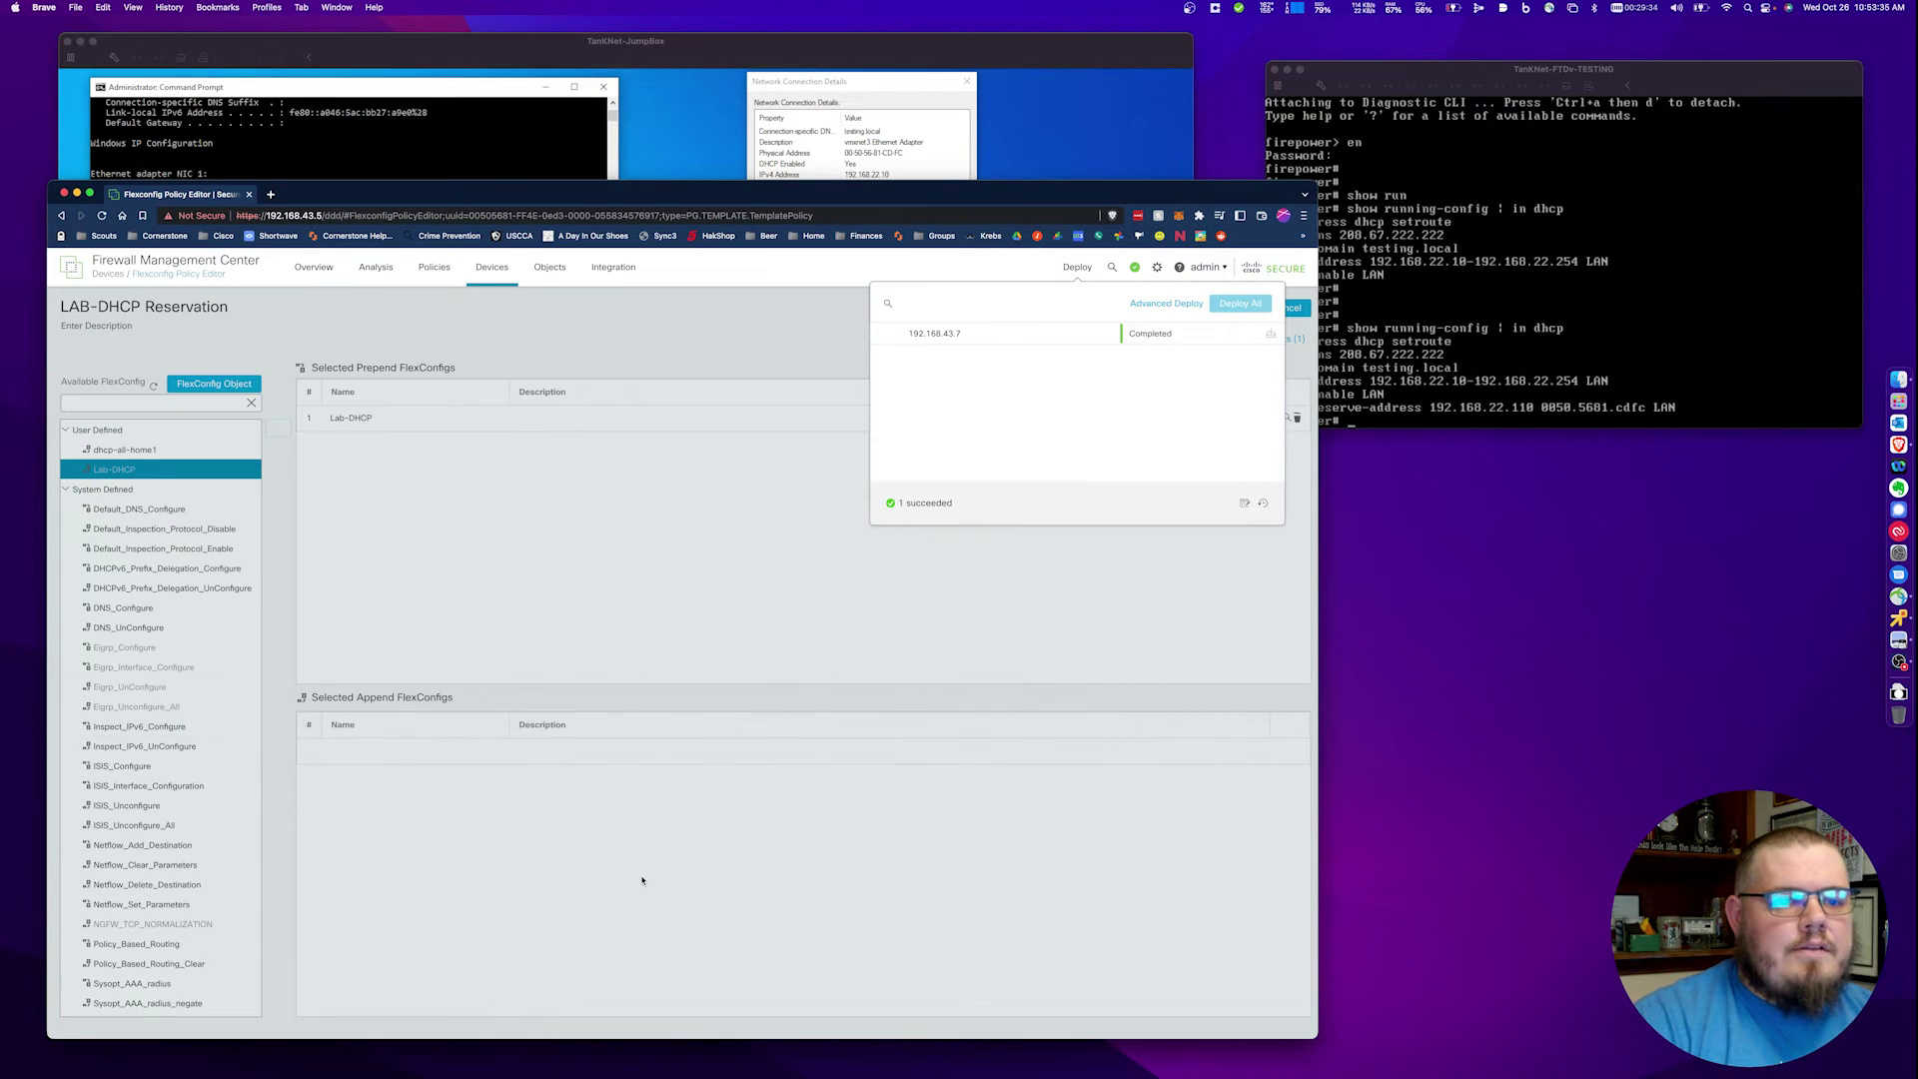
- Check the jump box's ipconfig output for 192.168.22.110 on NIC 1, clearing the connection-details windows
left_click(491, 52)
left_click(362, 165)
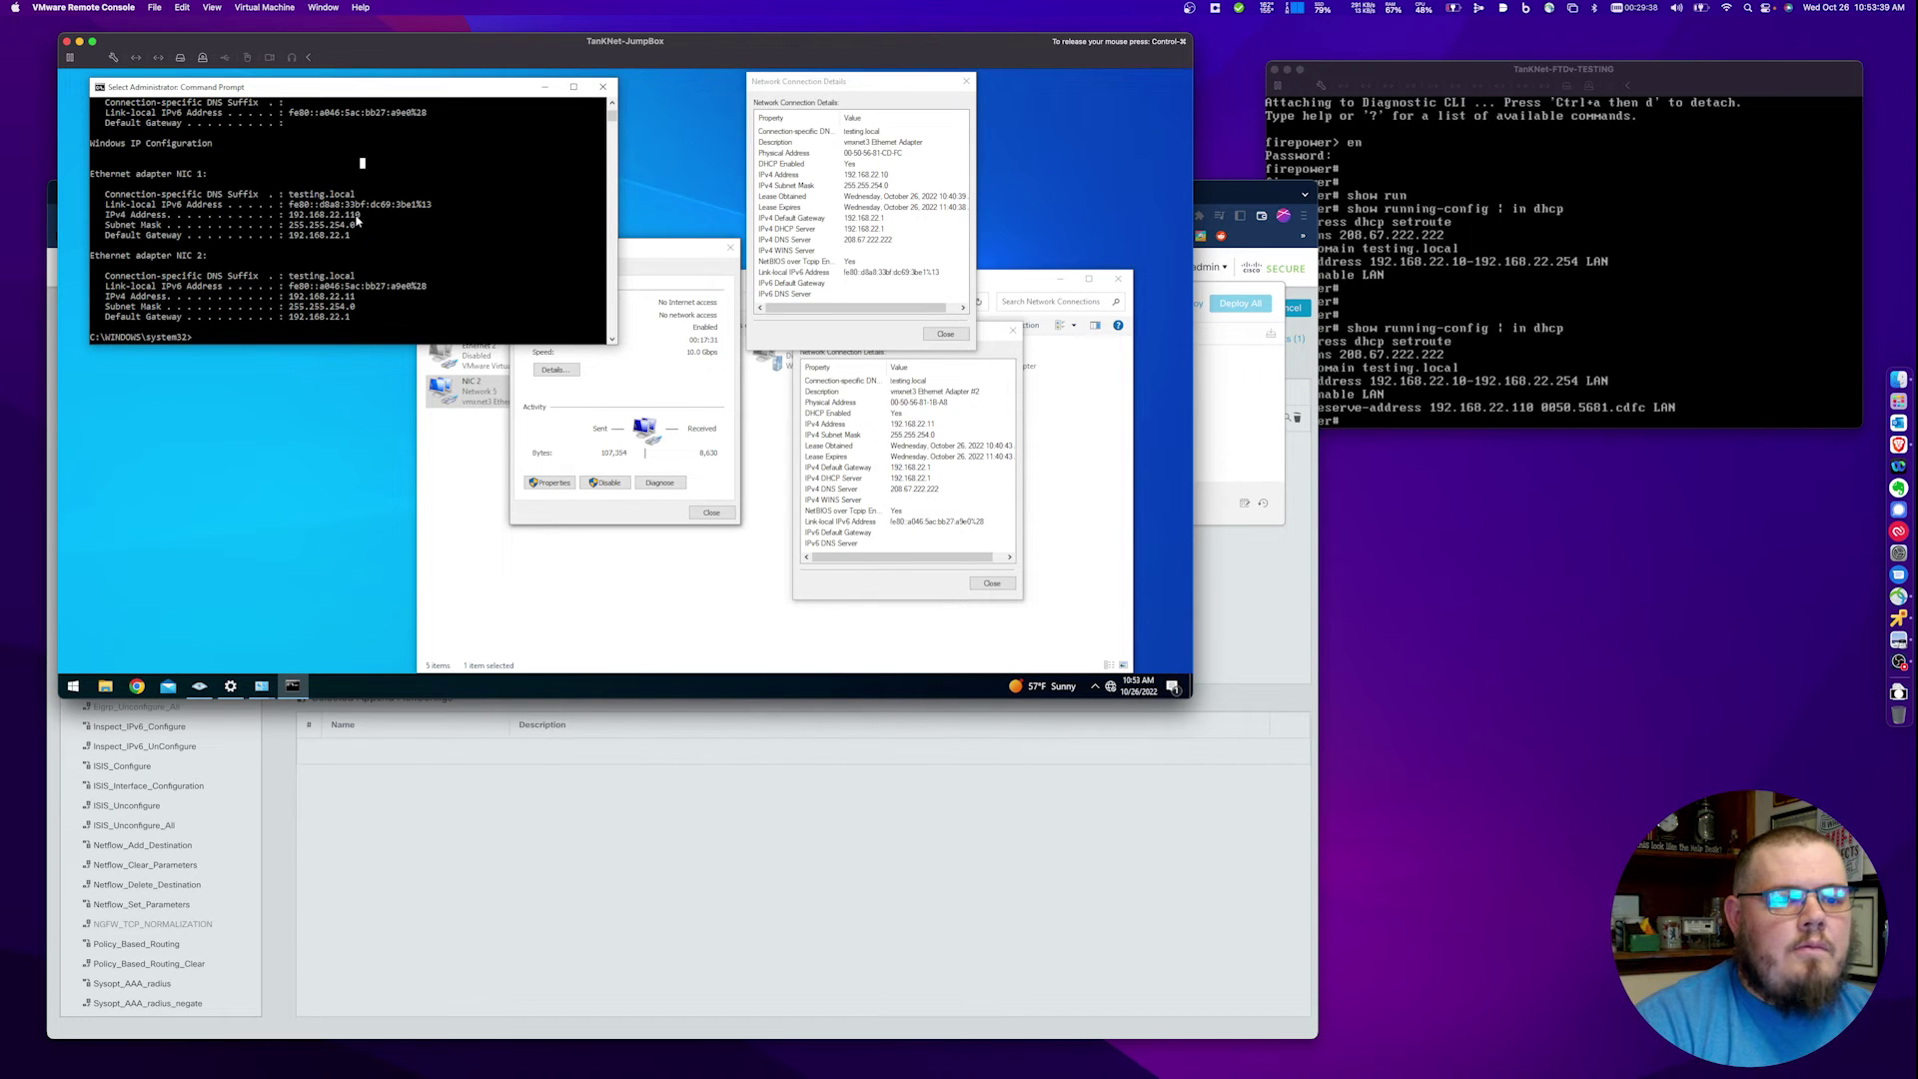
left_click(944, 334)
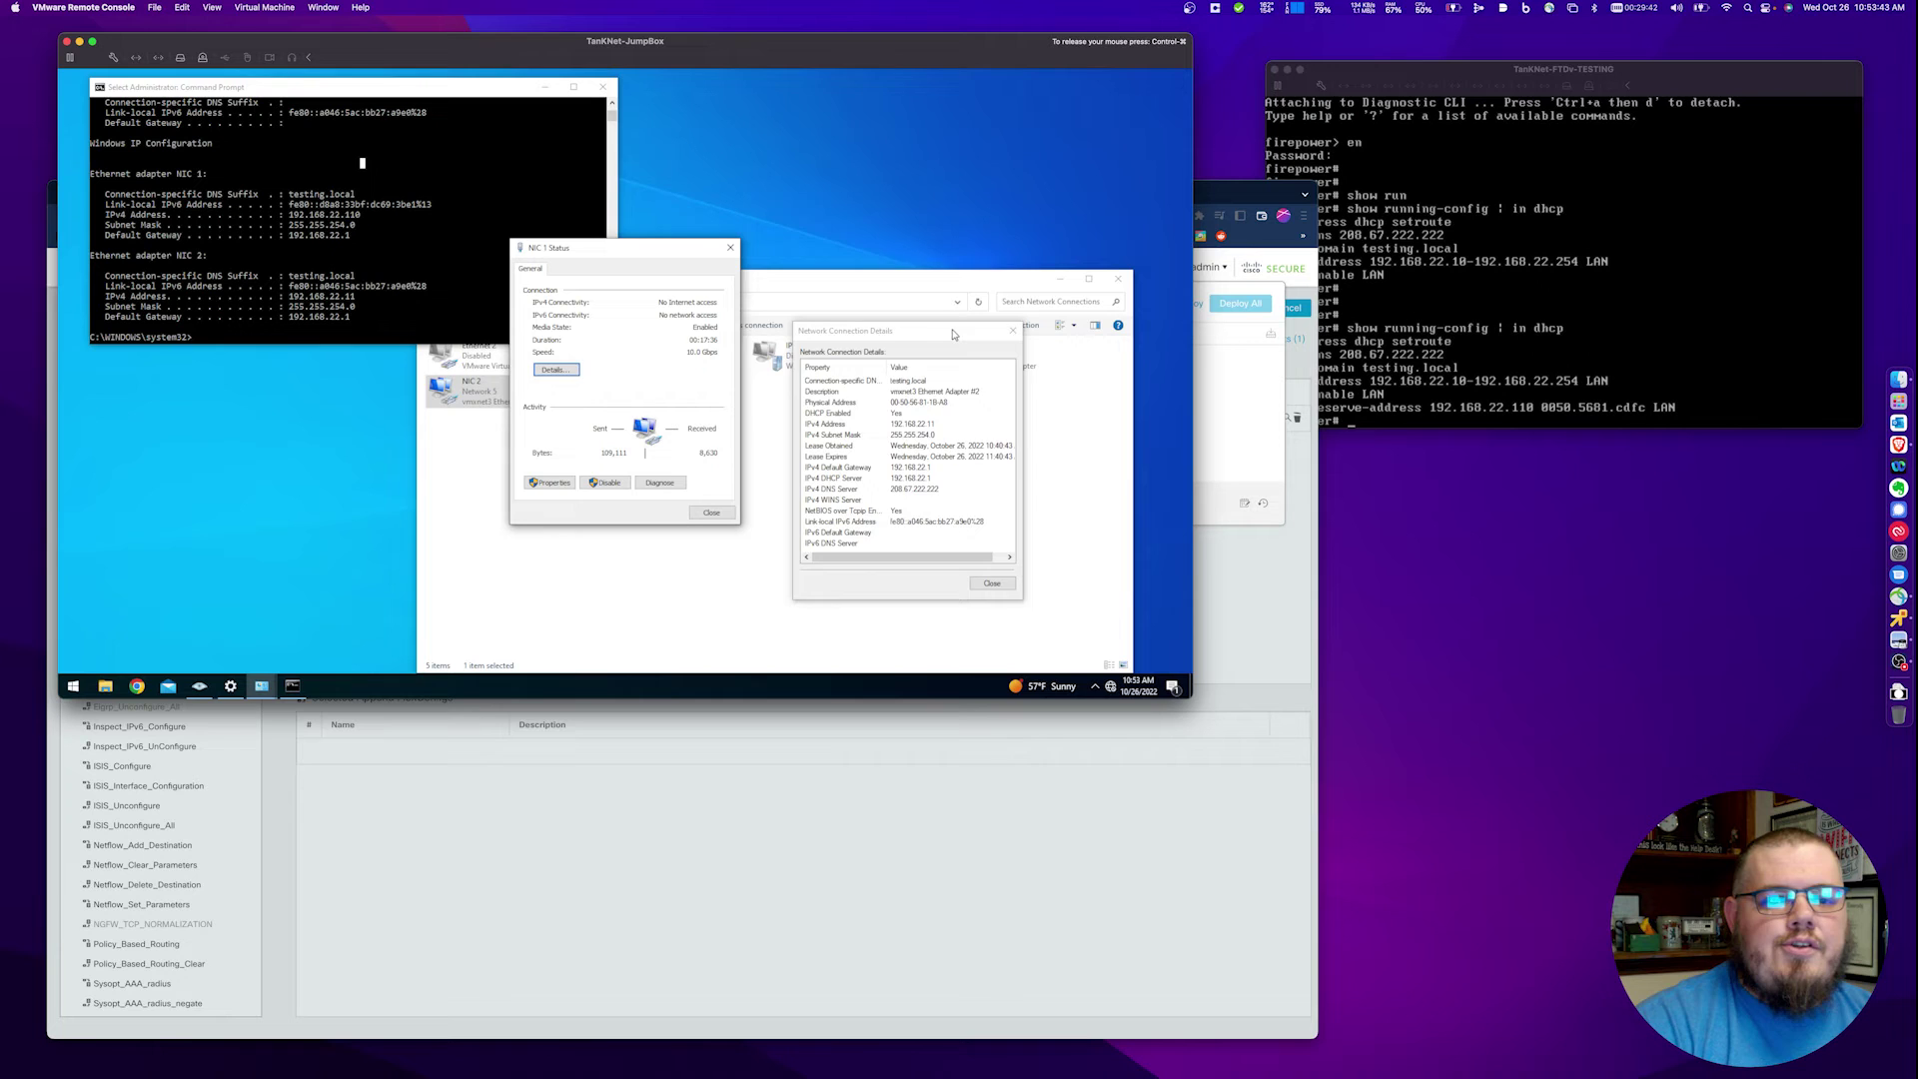
left_click_drag(953, 333, 949, 81)
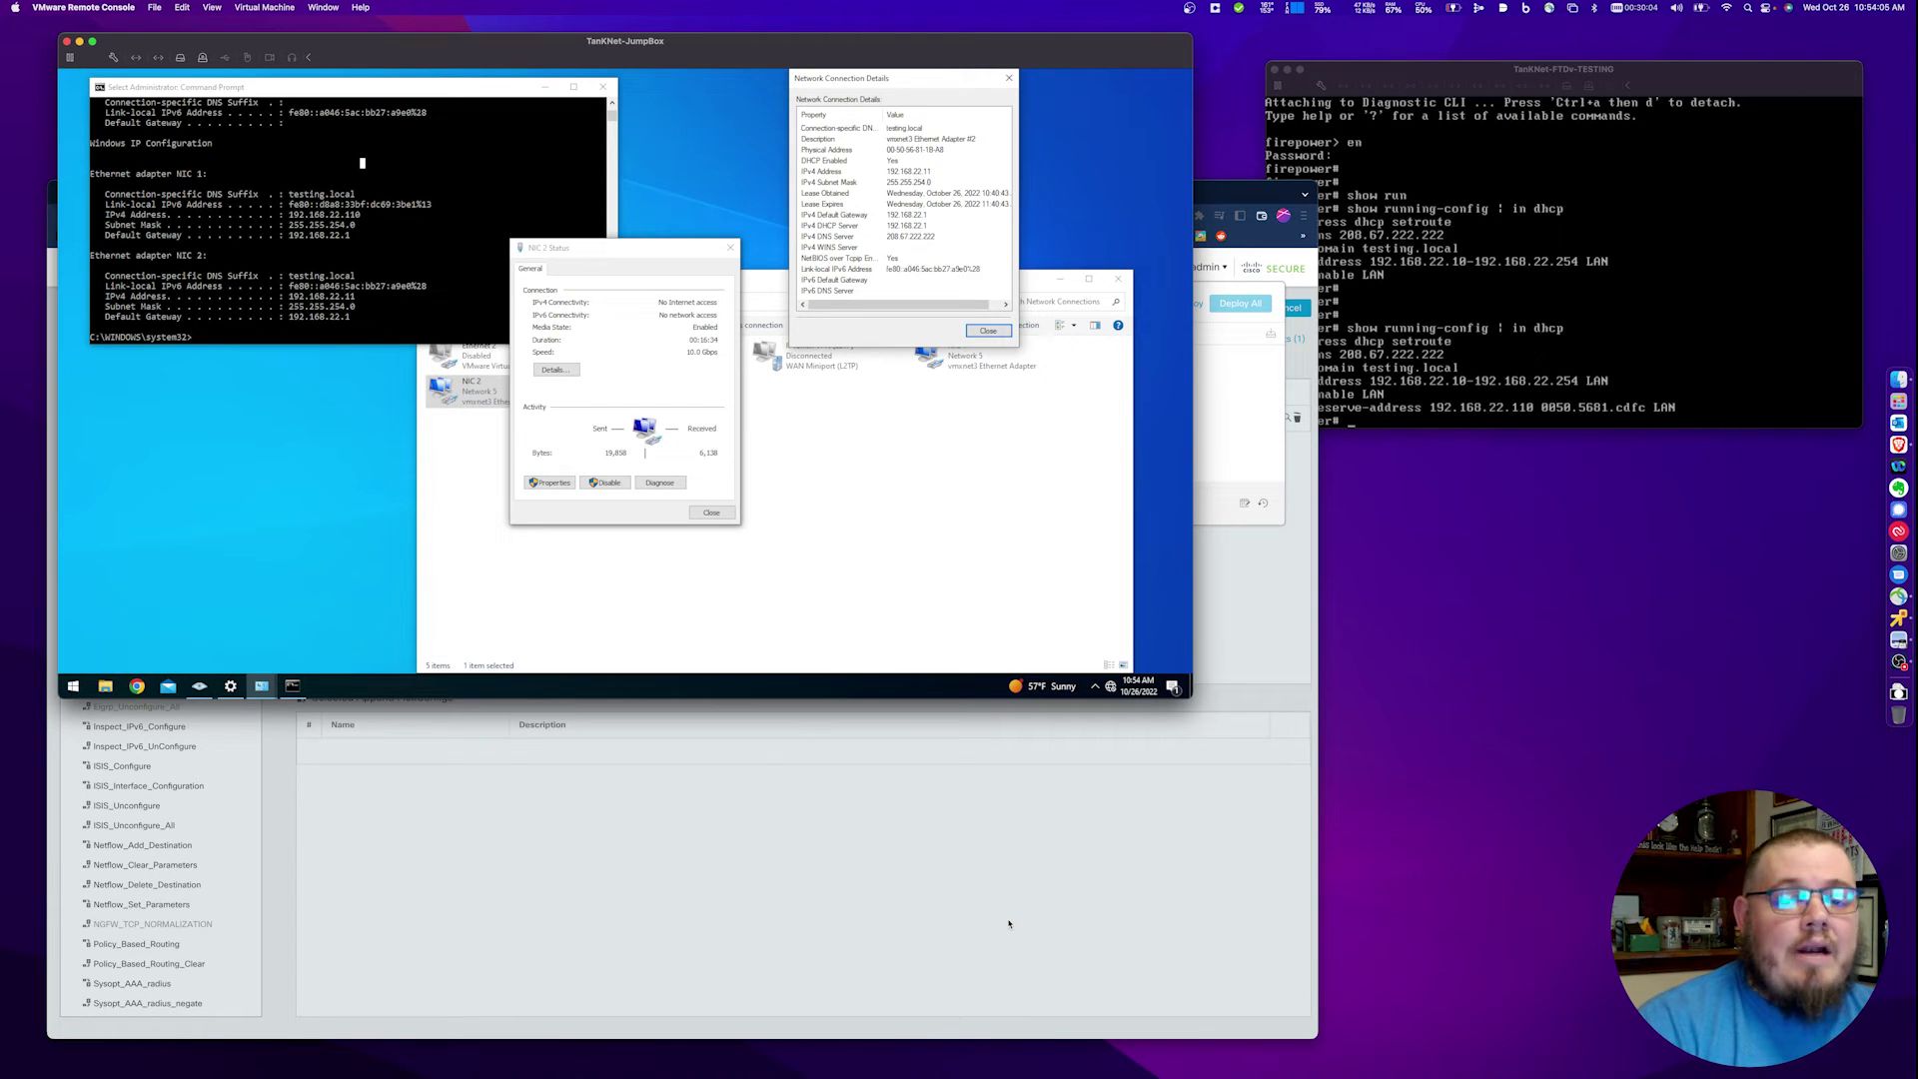
- Return to Management Center, dismiss the deployment panel, and go to Object Management
left_click(1008, 924)
left_click(1000, 907)
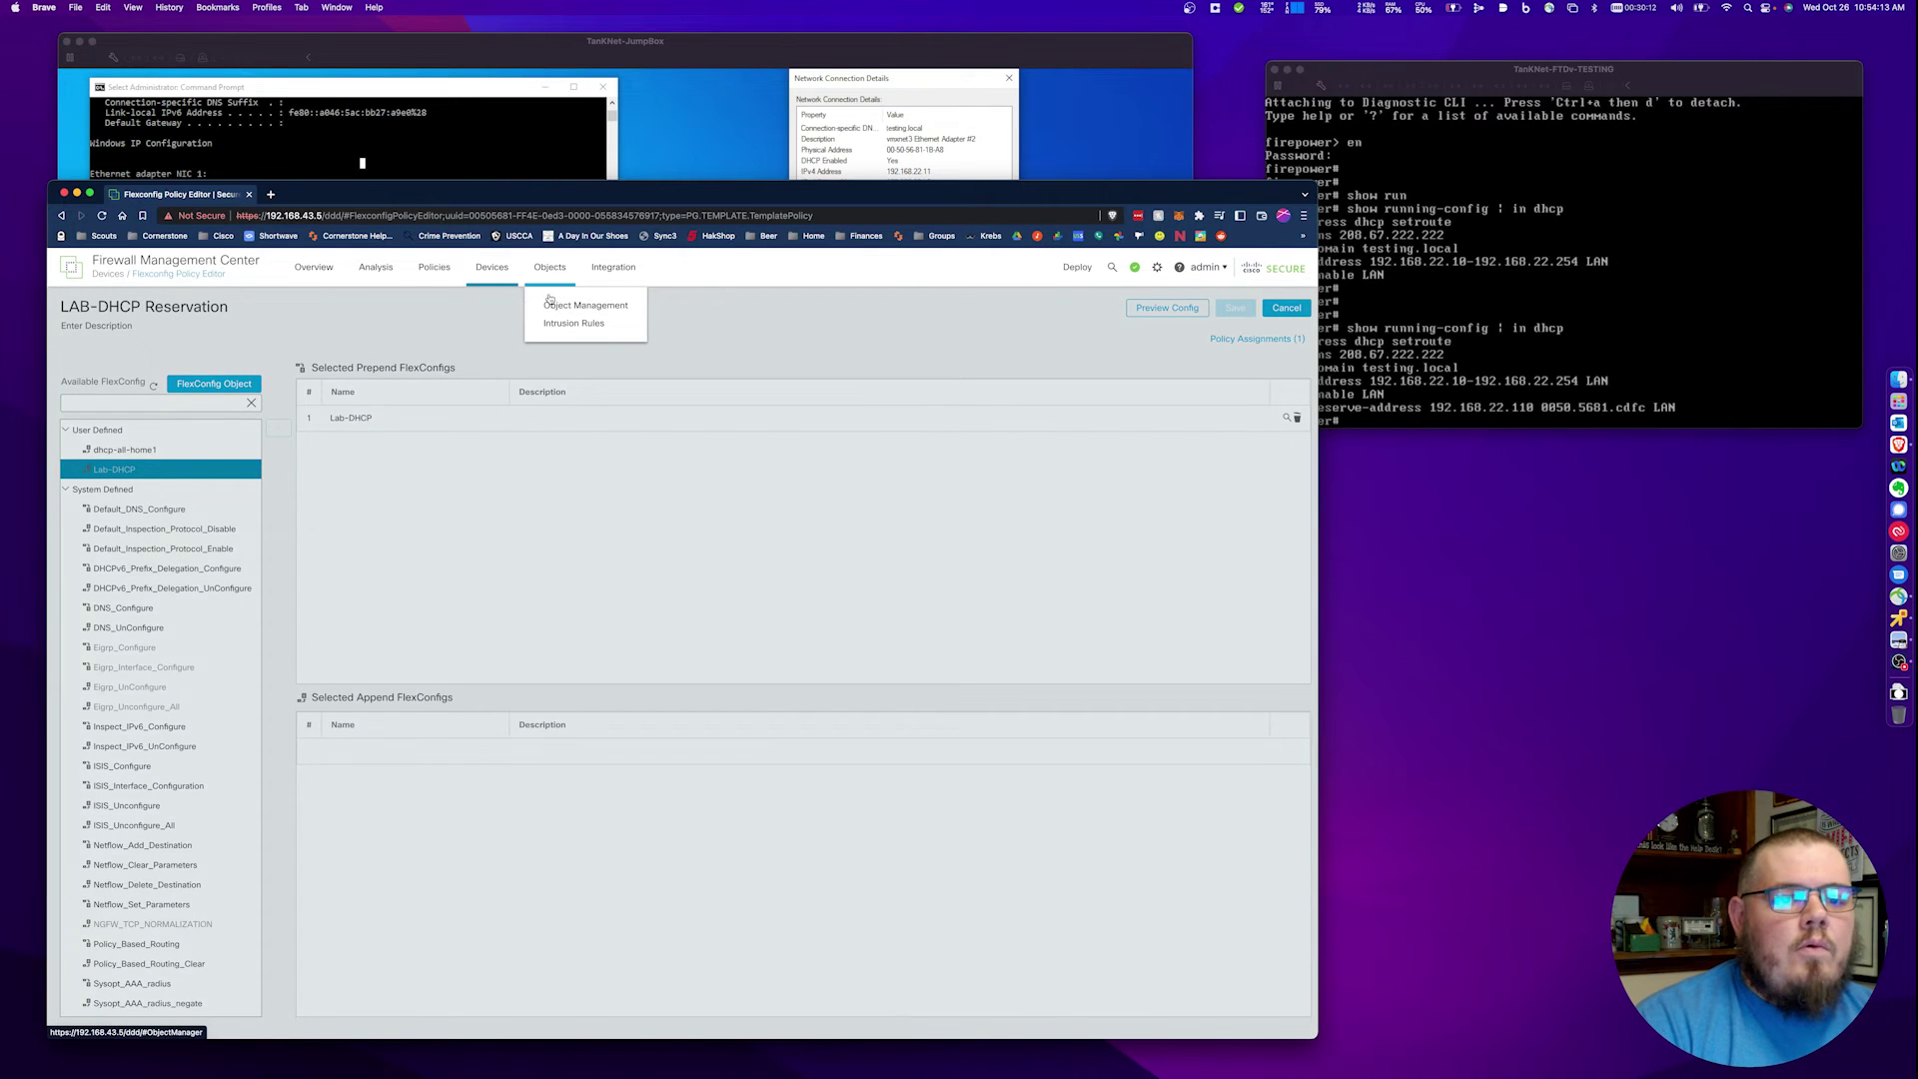
left_click(565, 306)
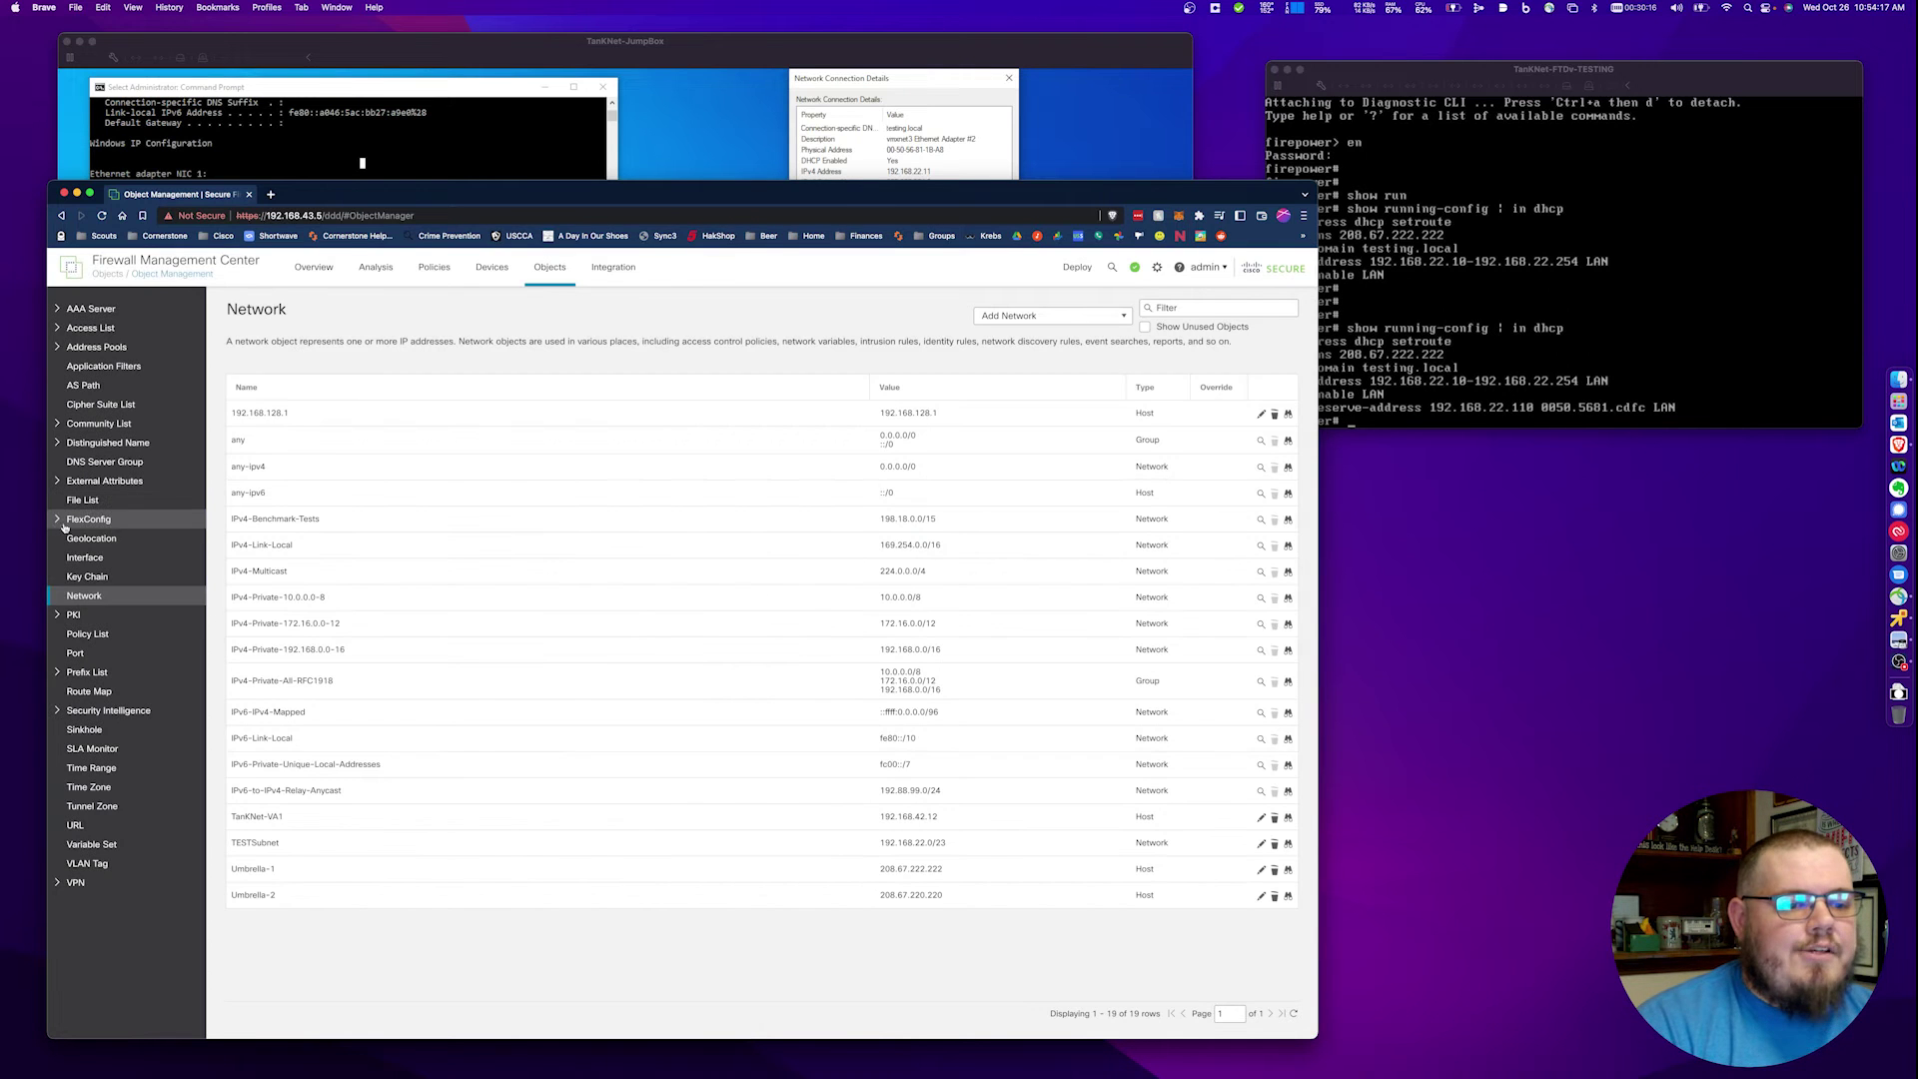
- Open the Lab-DHCP object from the FlexConfig Object list
left_click(90, 519)
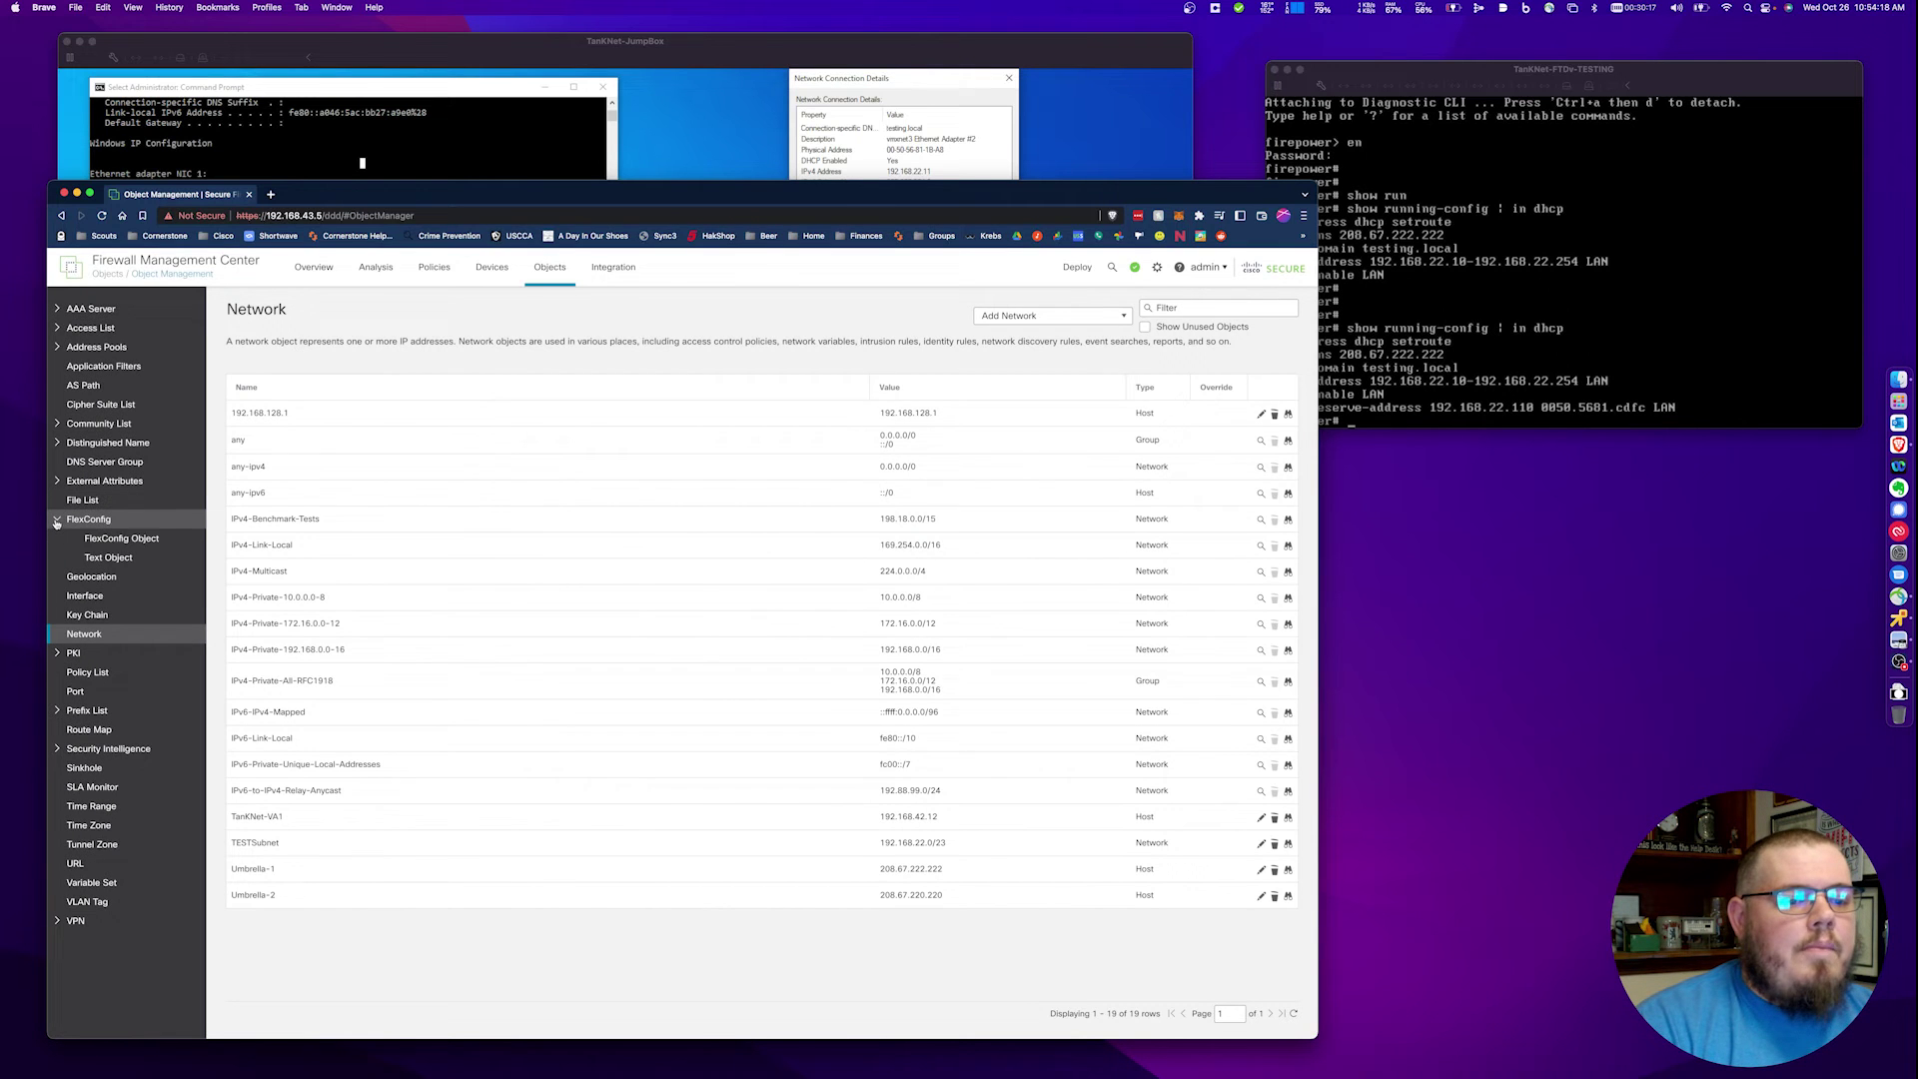
left_click(111, 540)
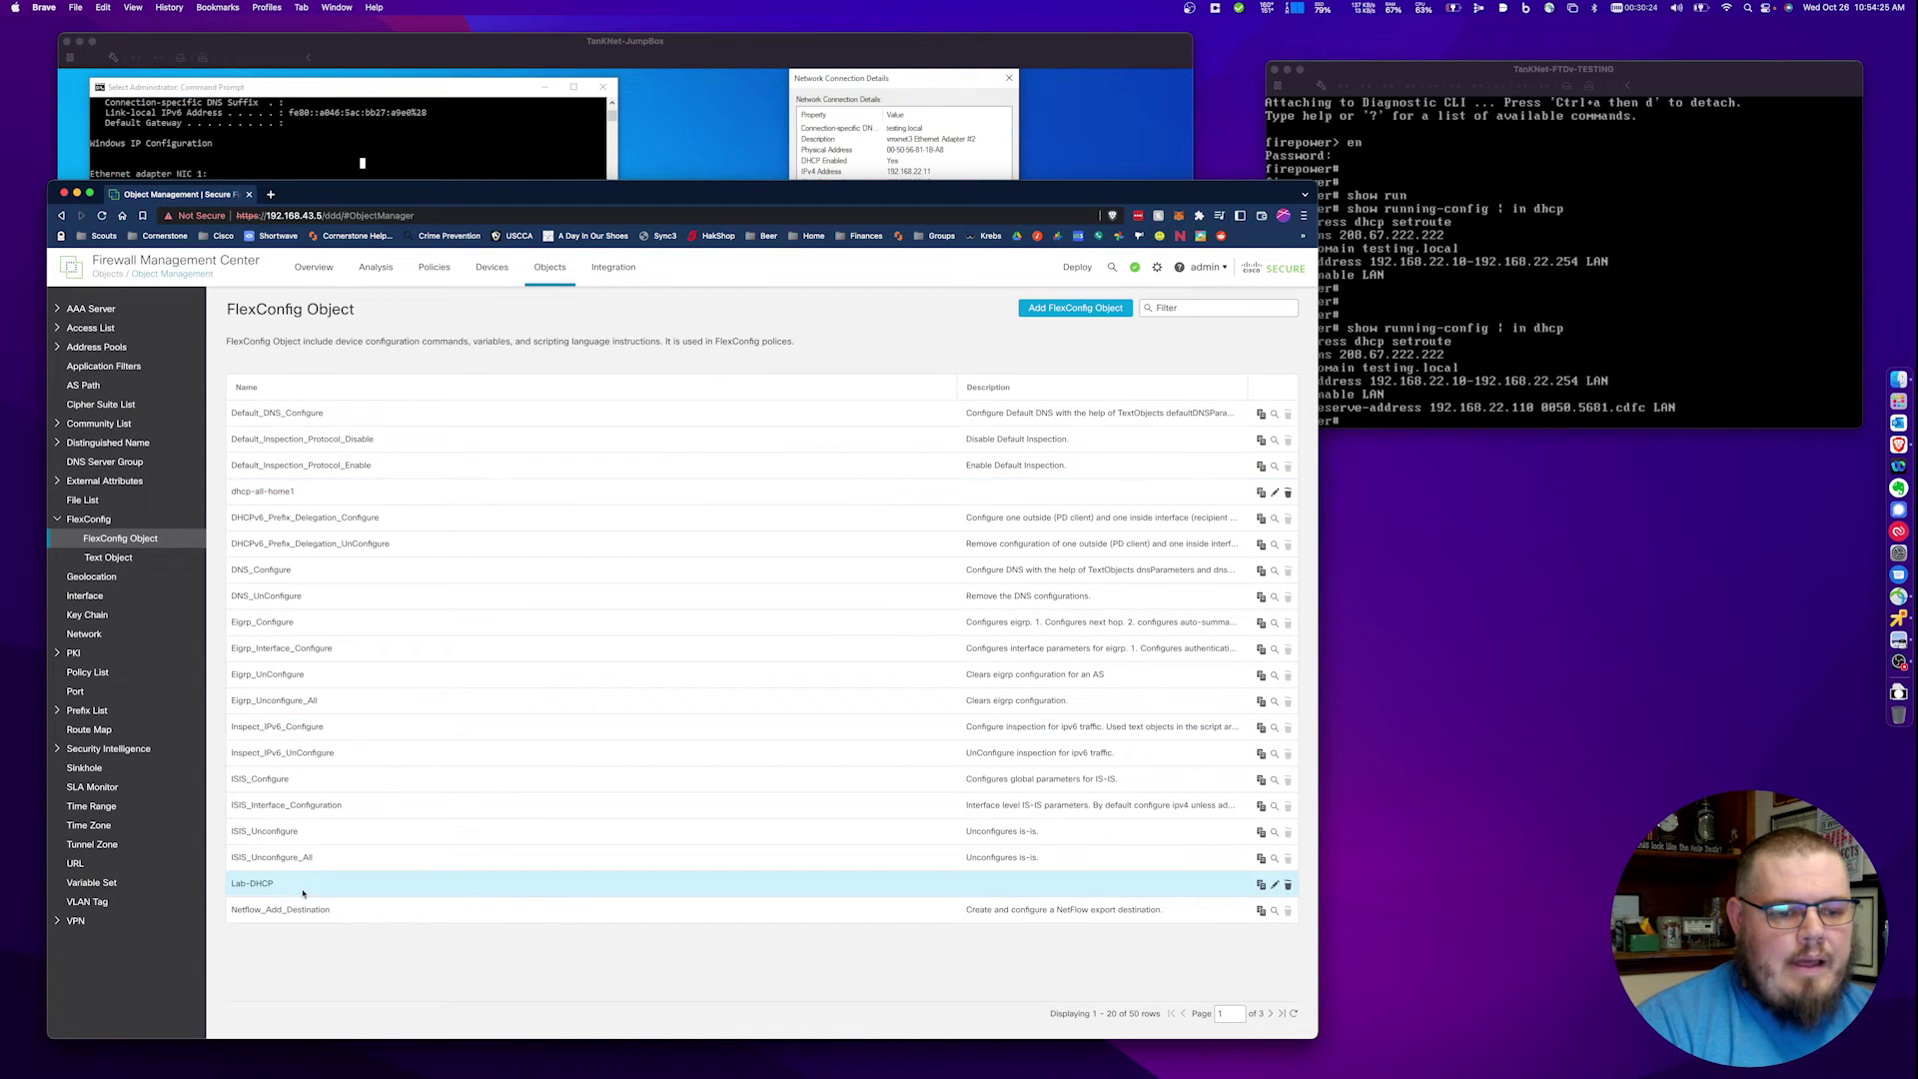
left_click(254, 884)
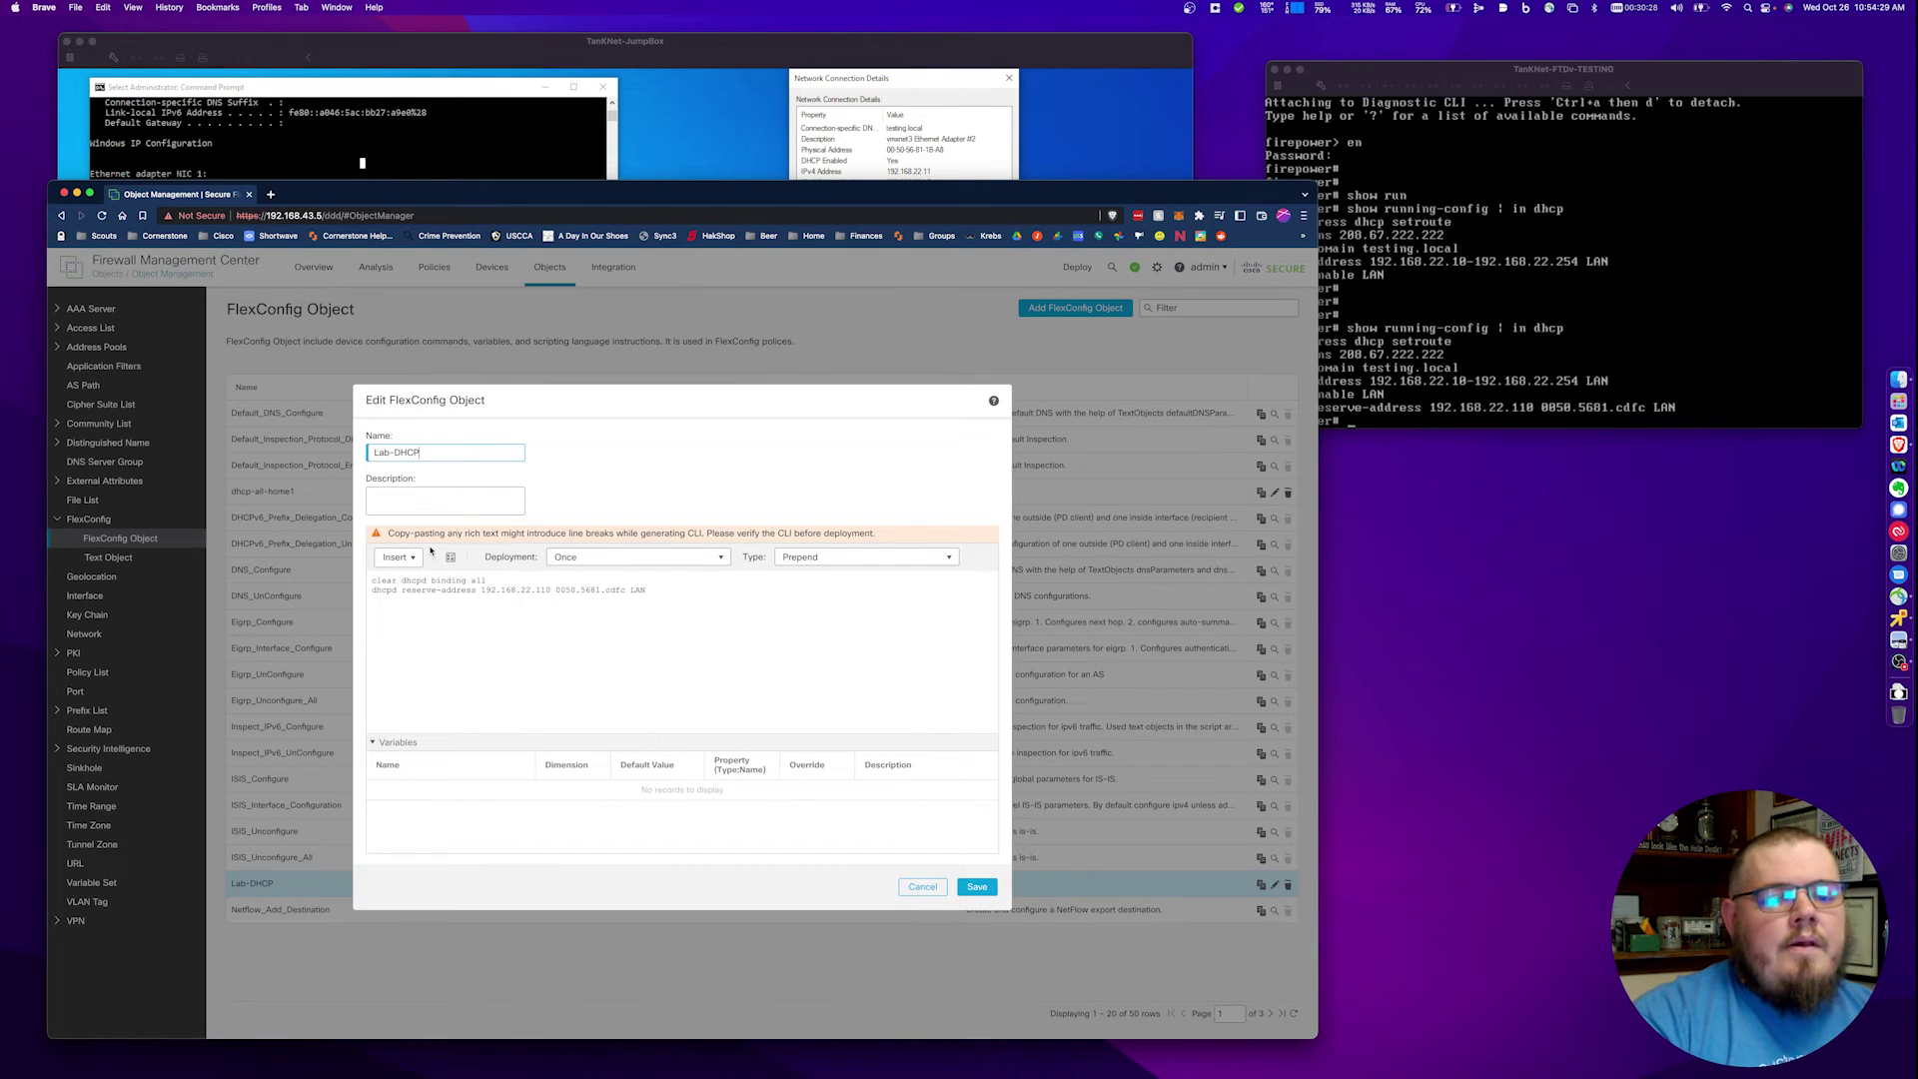
- Change the line to 'no dhcpd reserve-address 192.168.22.110' and save Lab-DHCP
left_click_drag(371, 581, 527, 583)
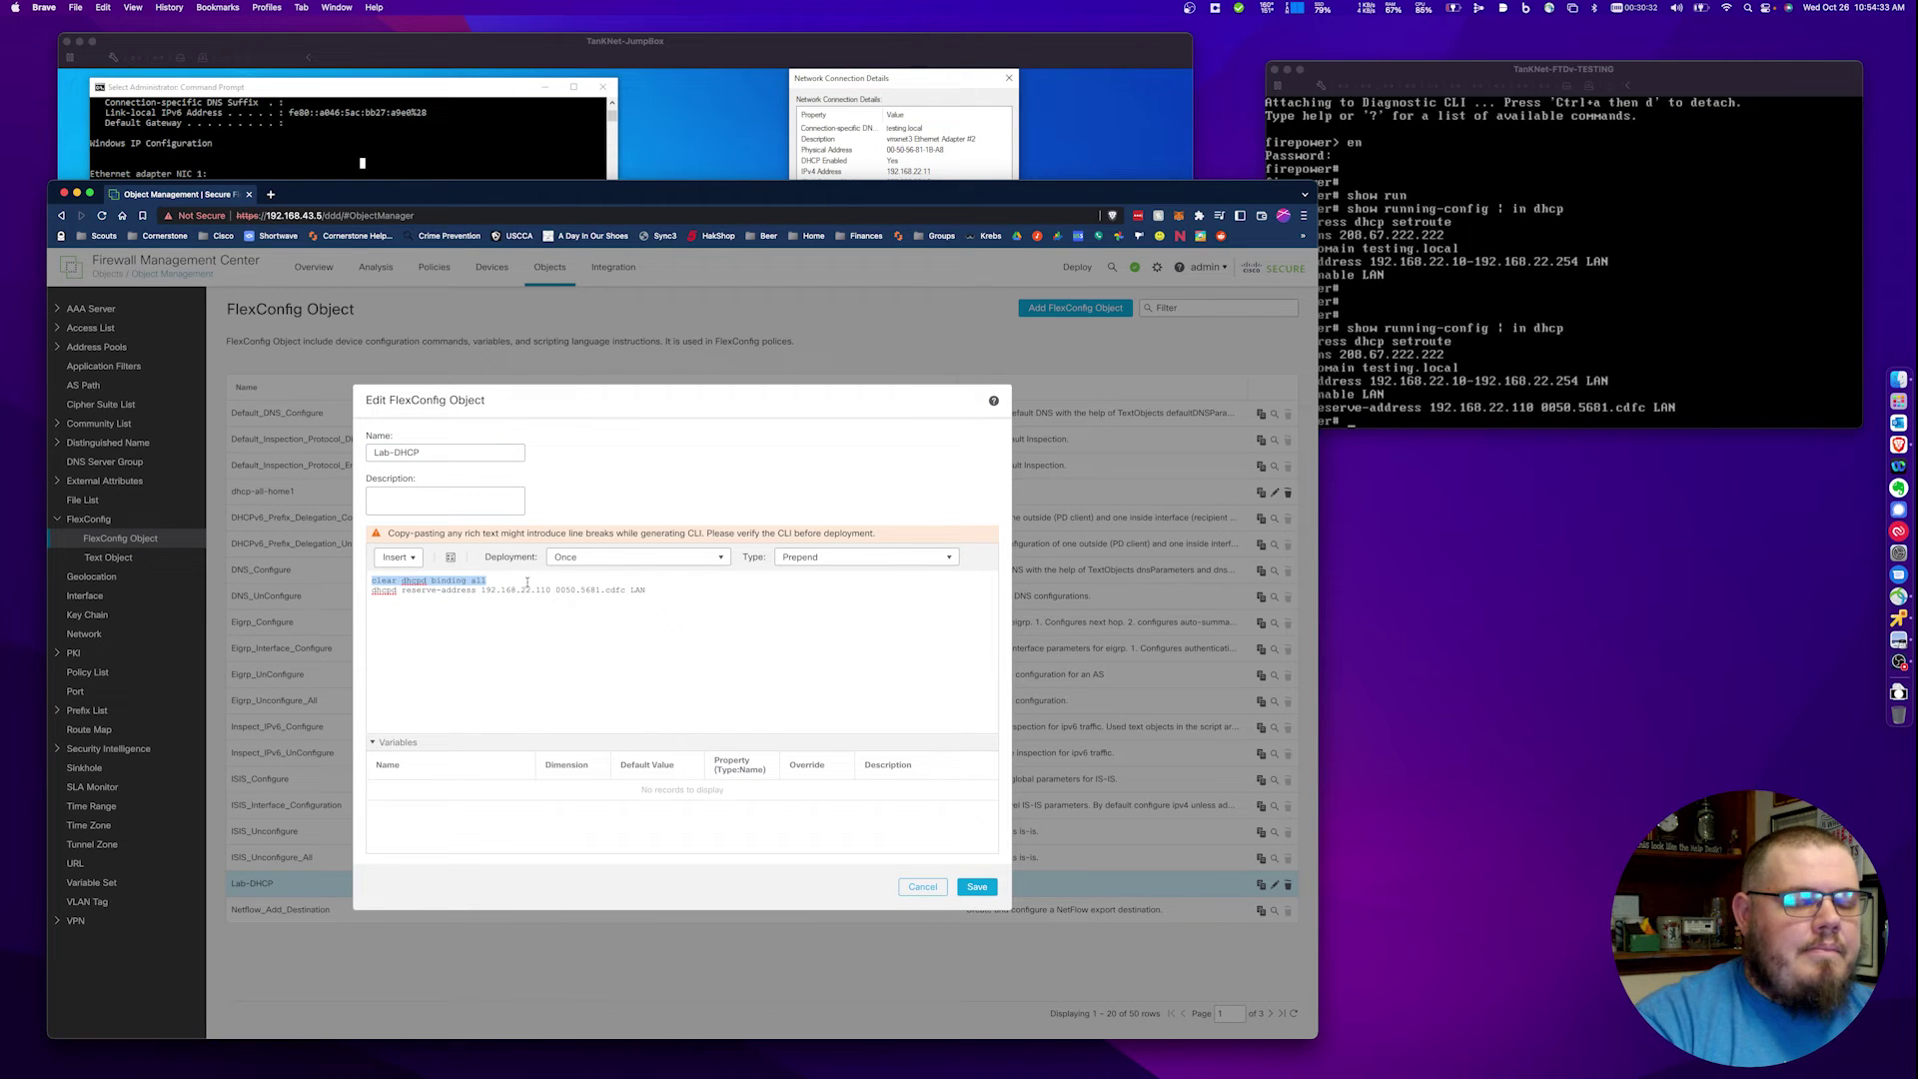
left_click(372, 586)
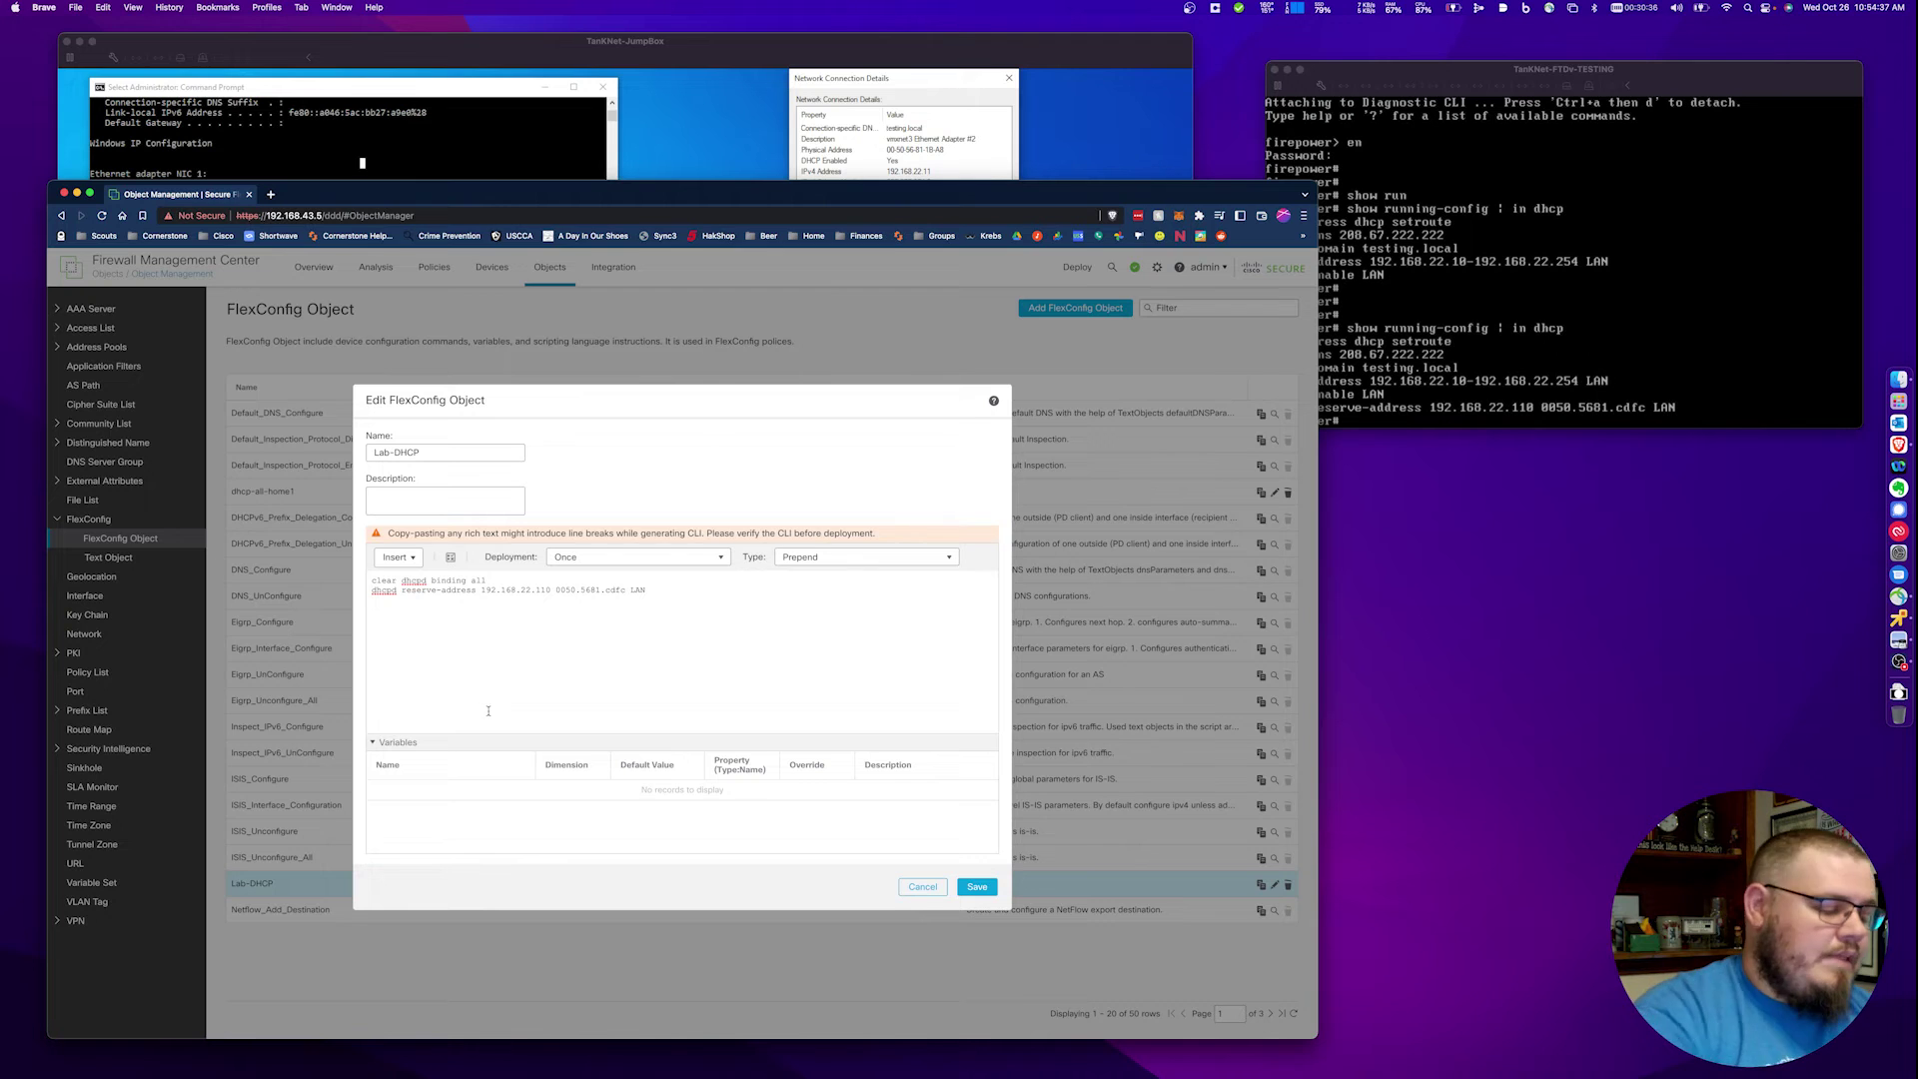
type("no")
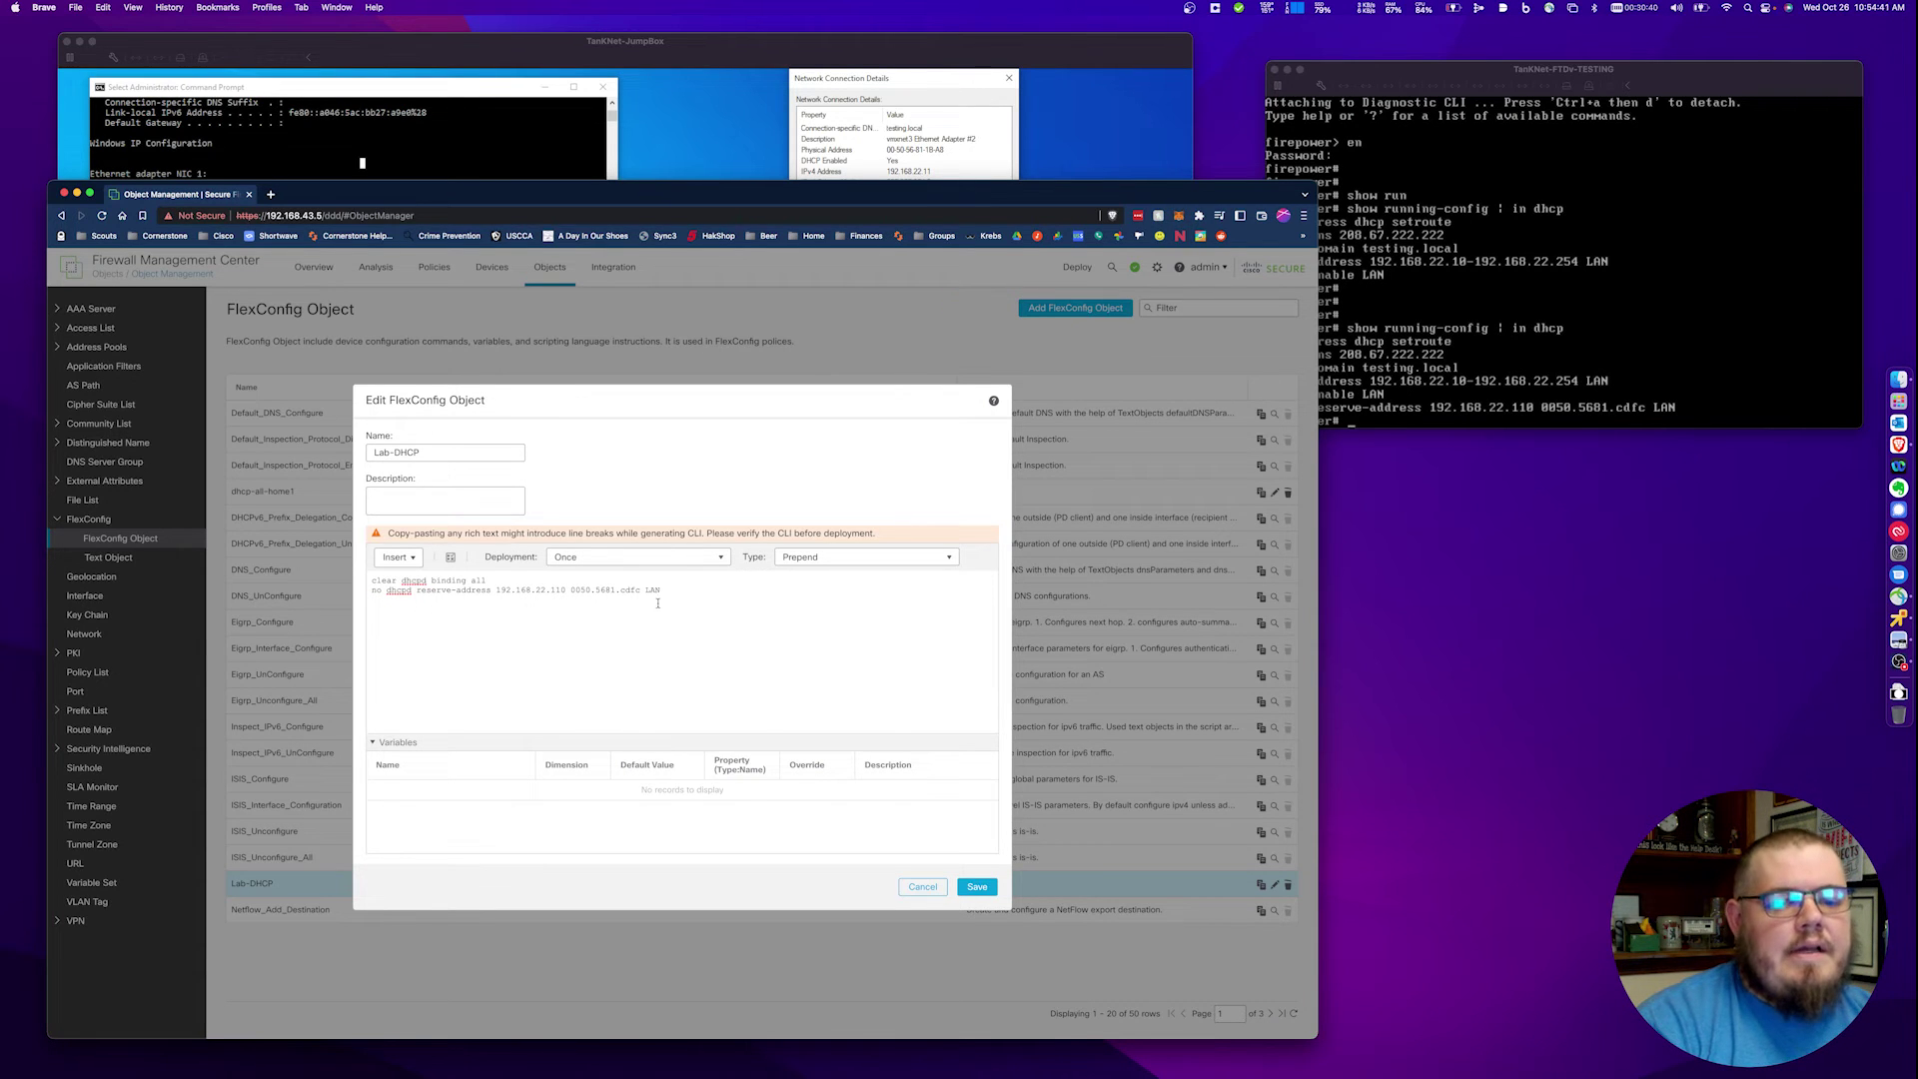
left_click(976, 887)
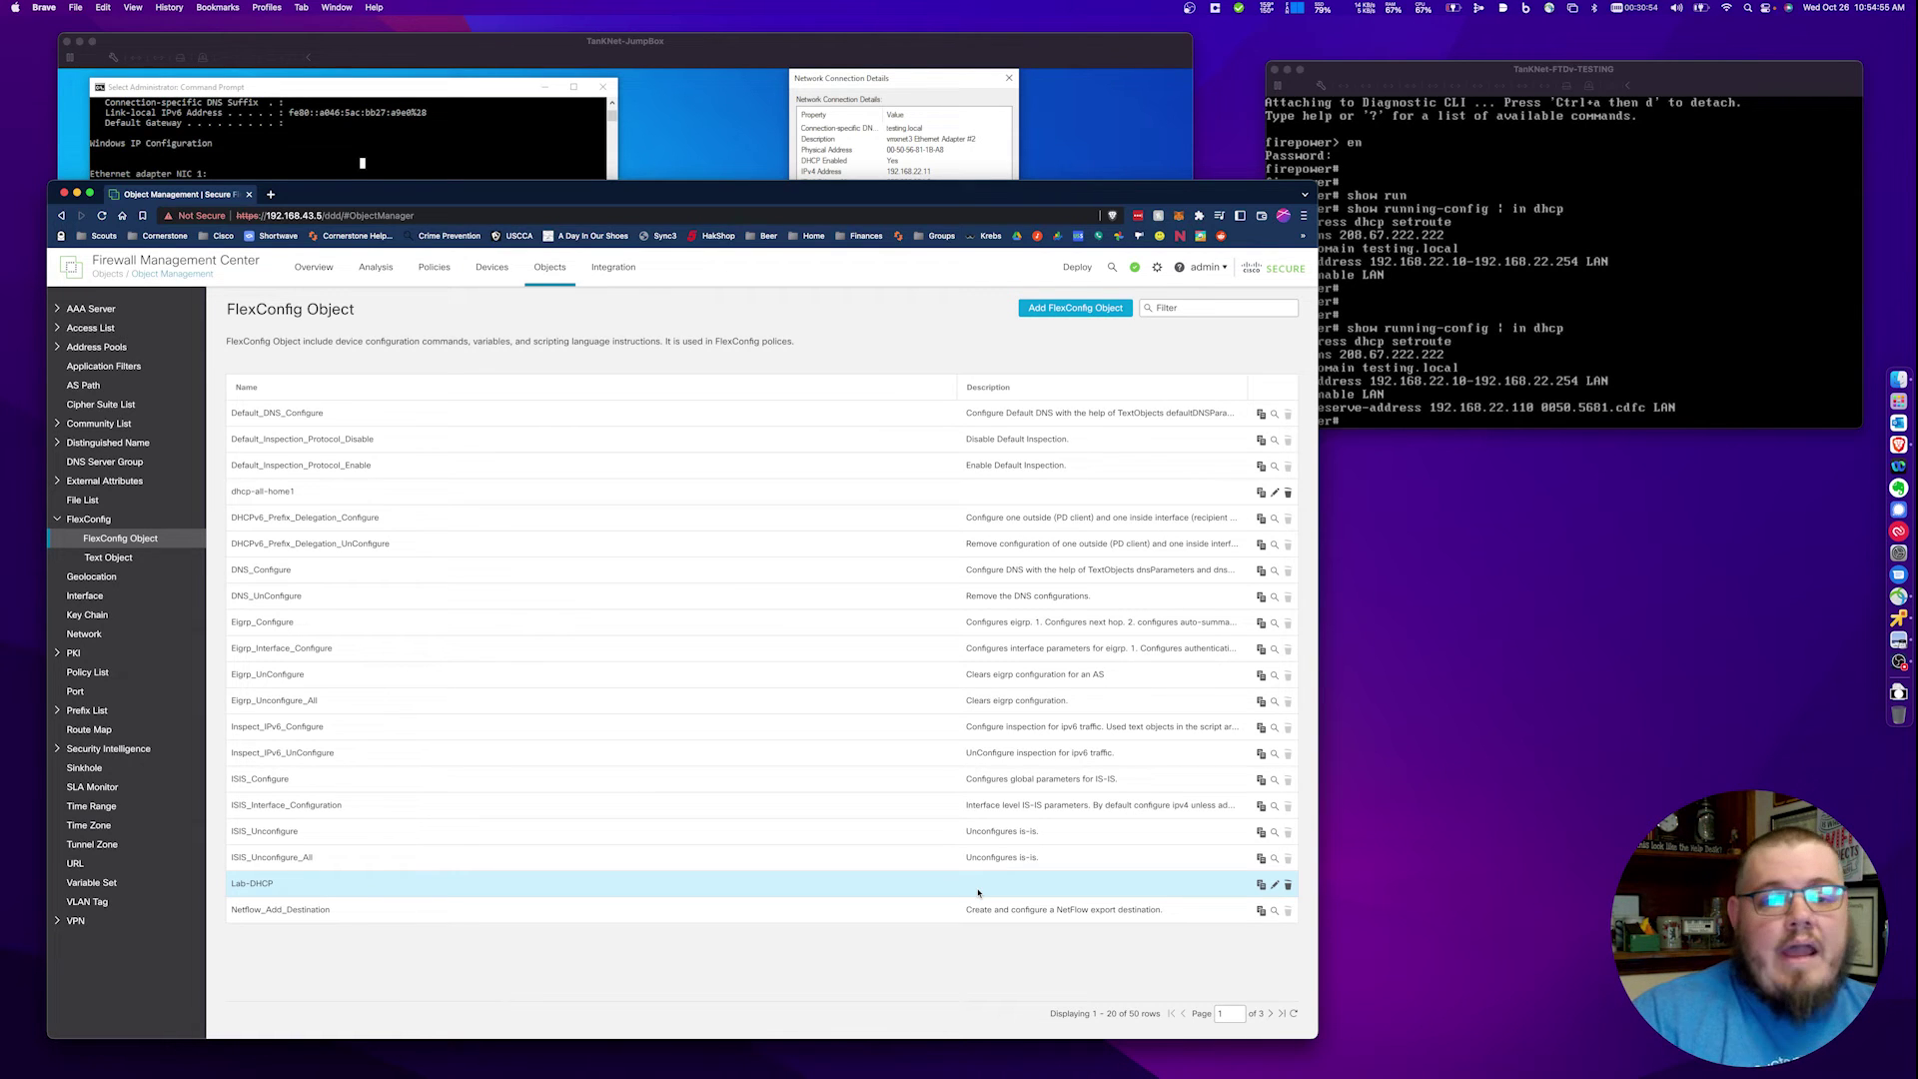
- Advanced-deploy the Lab-DHCP change to device 192.168.43.7, accepting the validation warning
left_click(1077, 266)
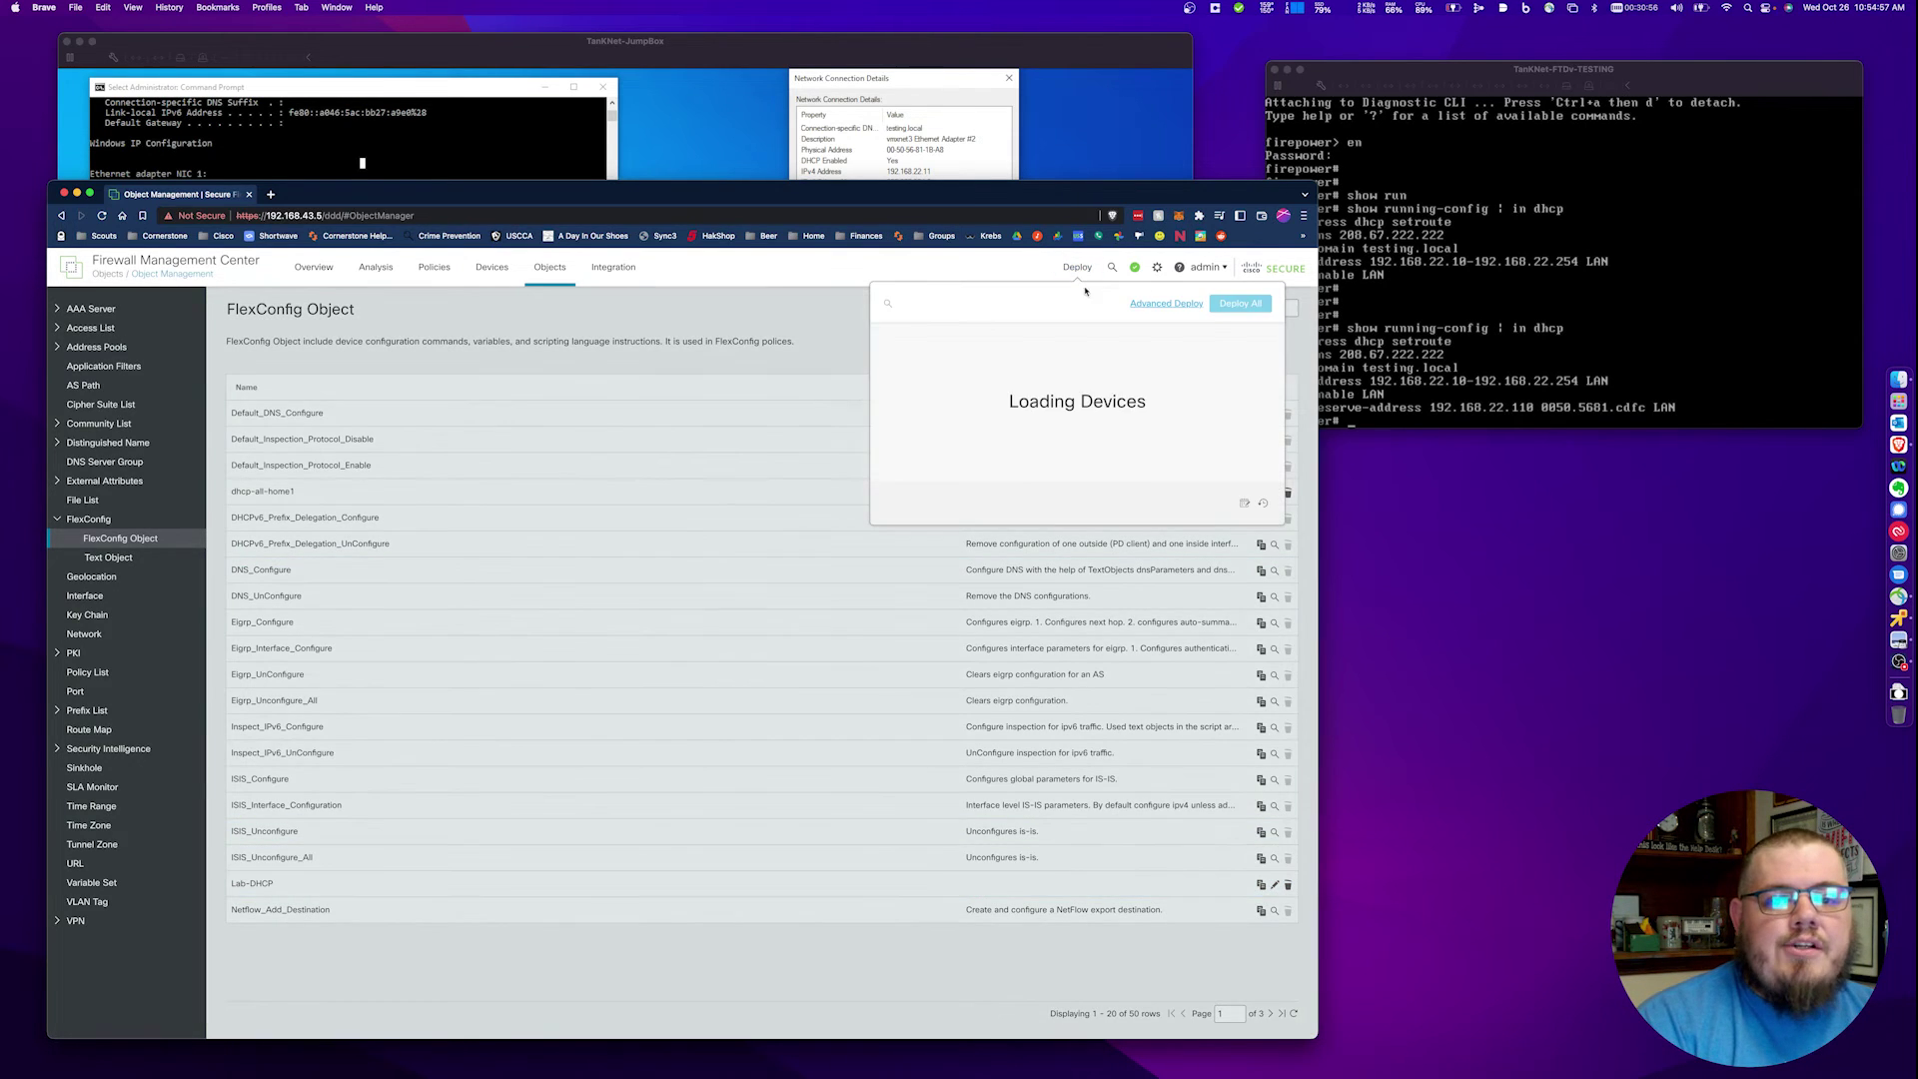
left_click(1199, 304)
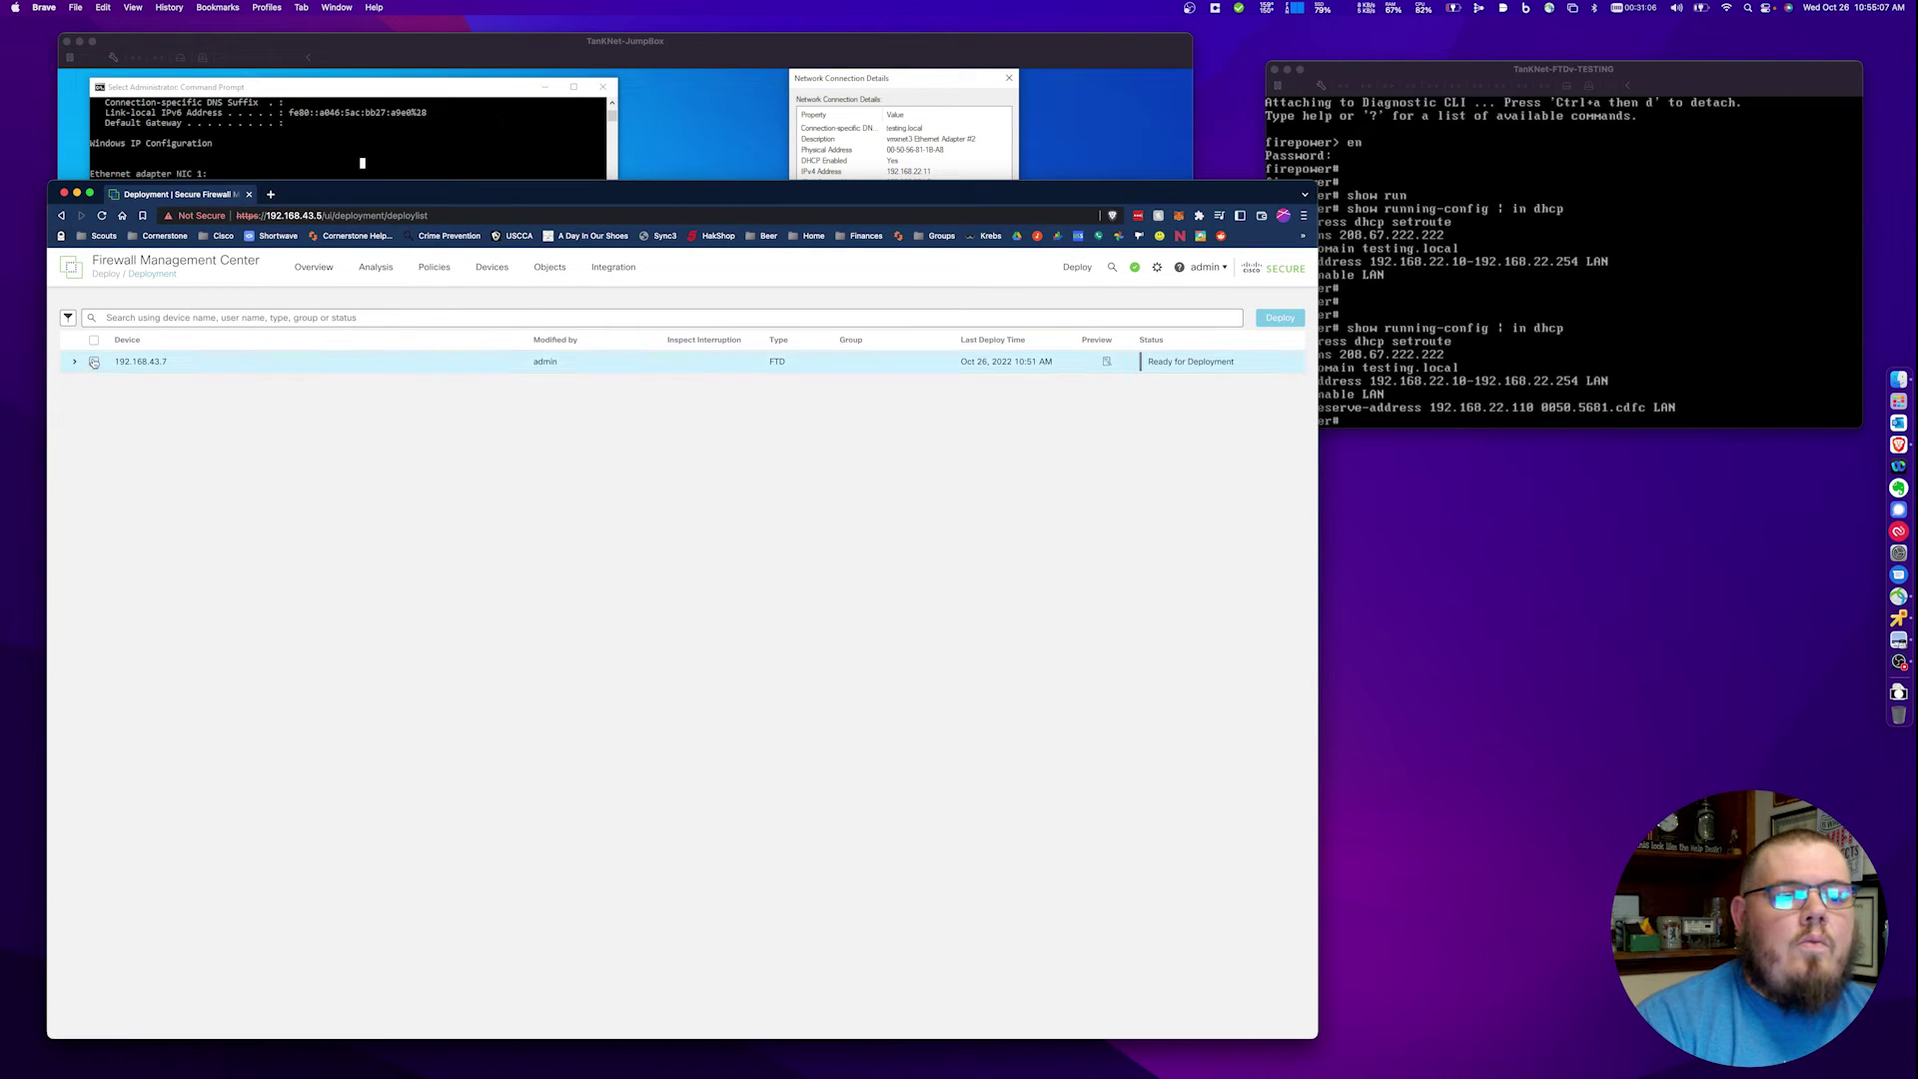
left_click(94, 361)
left_click(1292, 321)
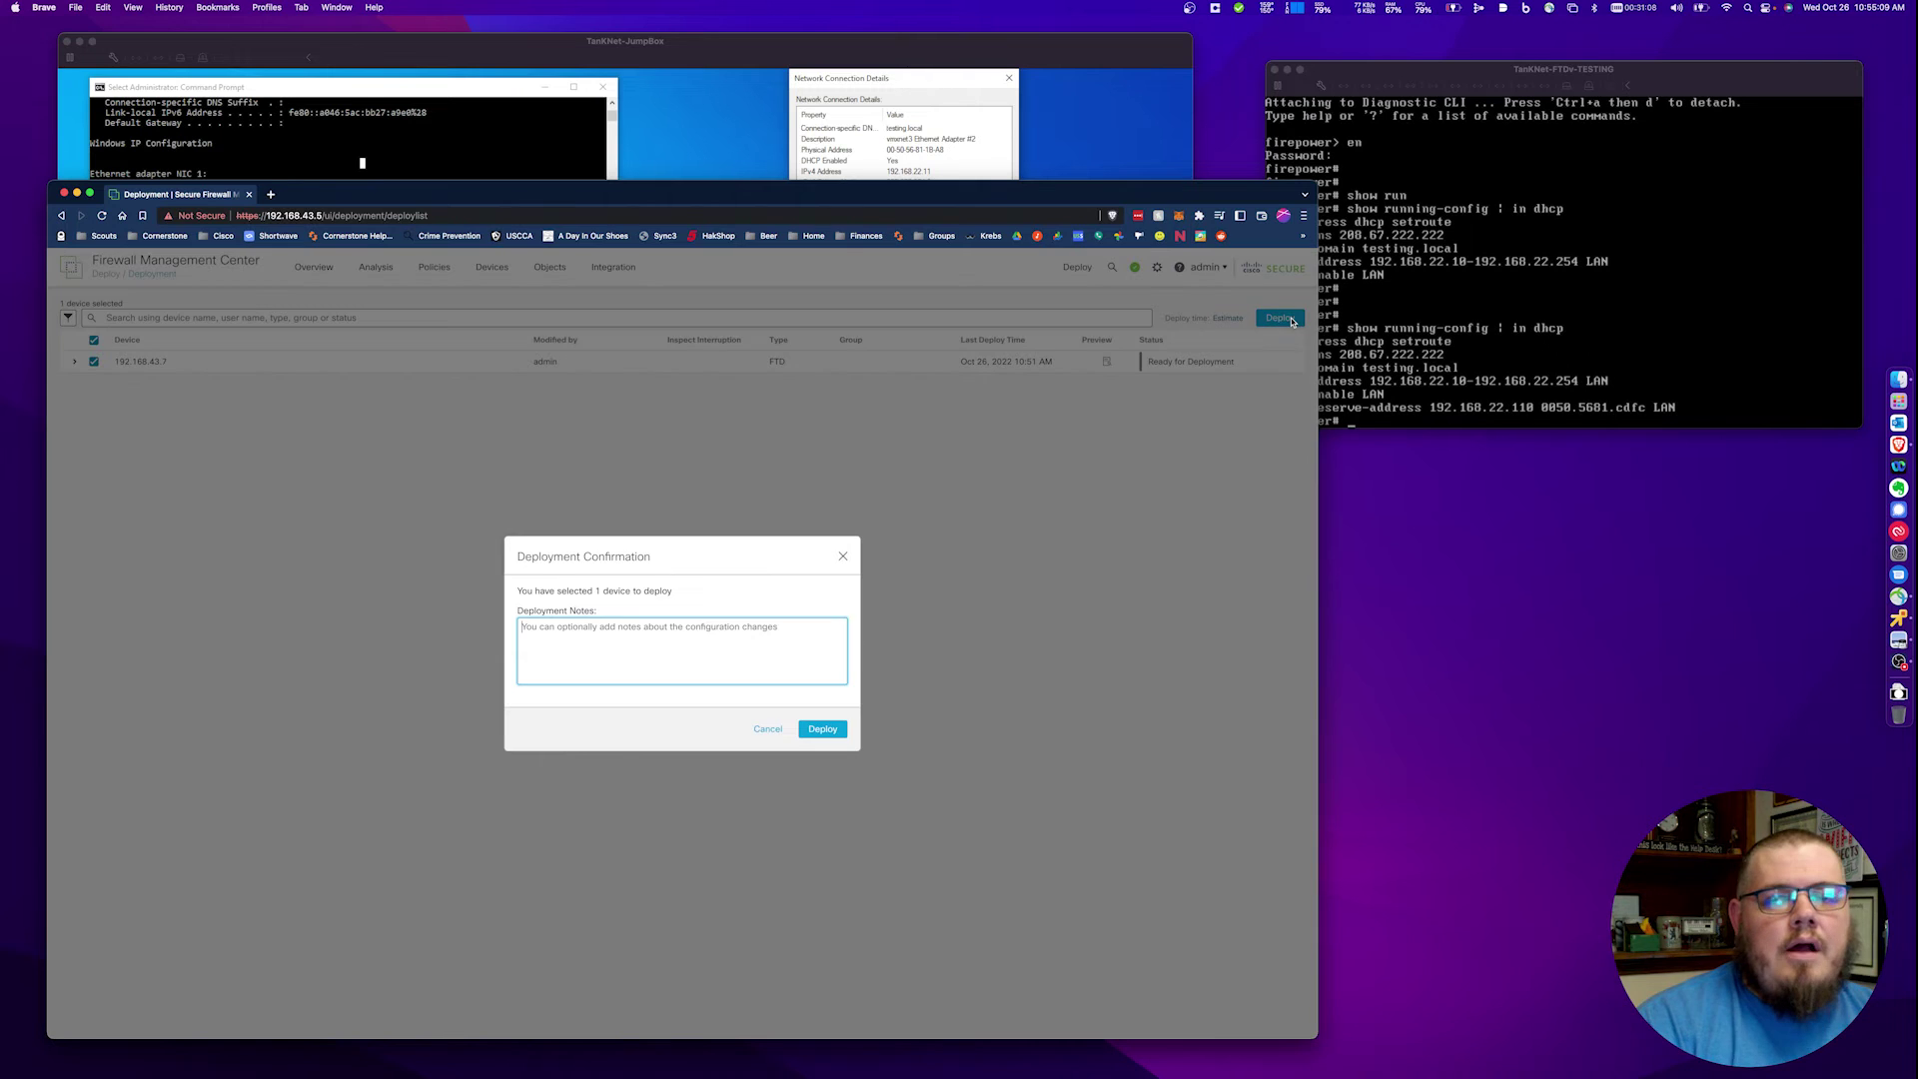
left_click(802, 729)
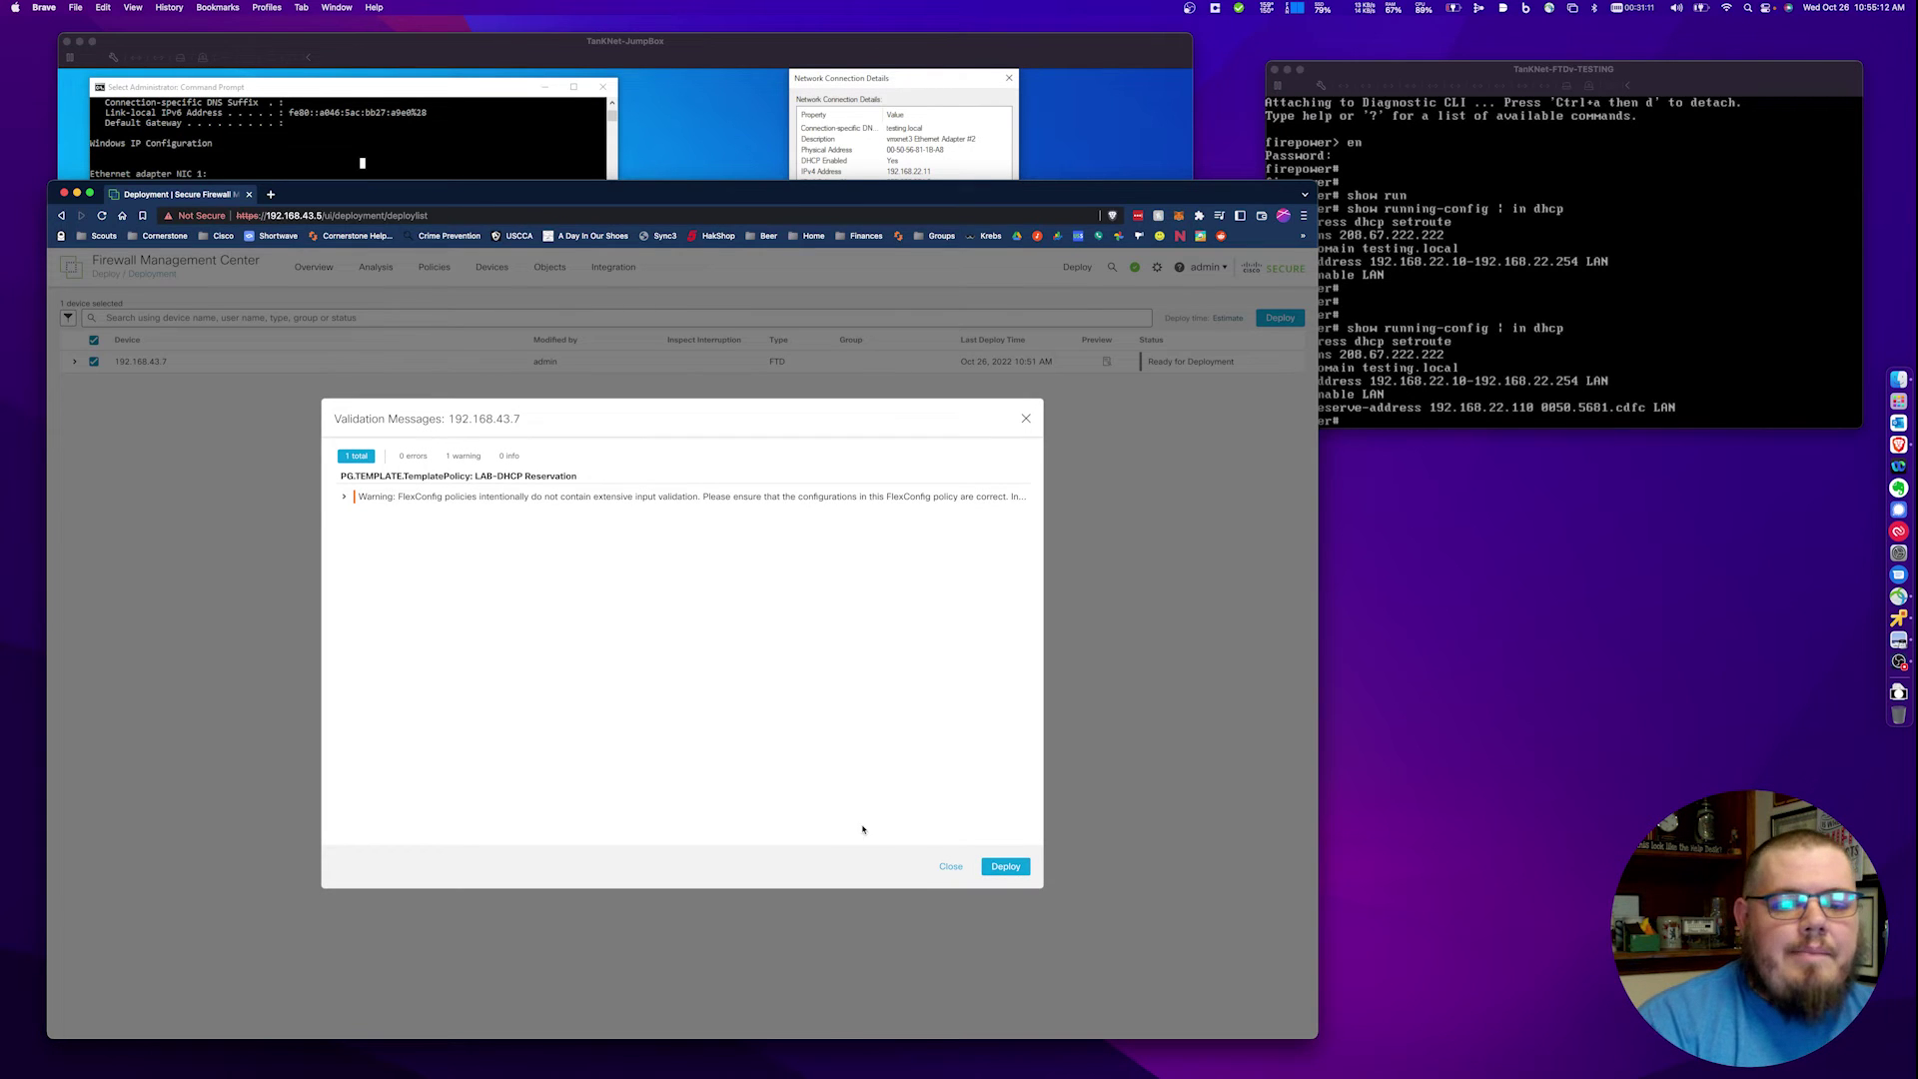
left_click(1006, 868)
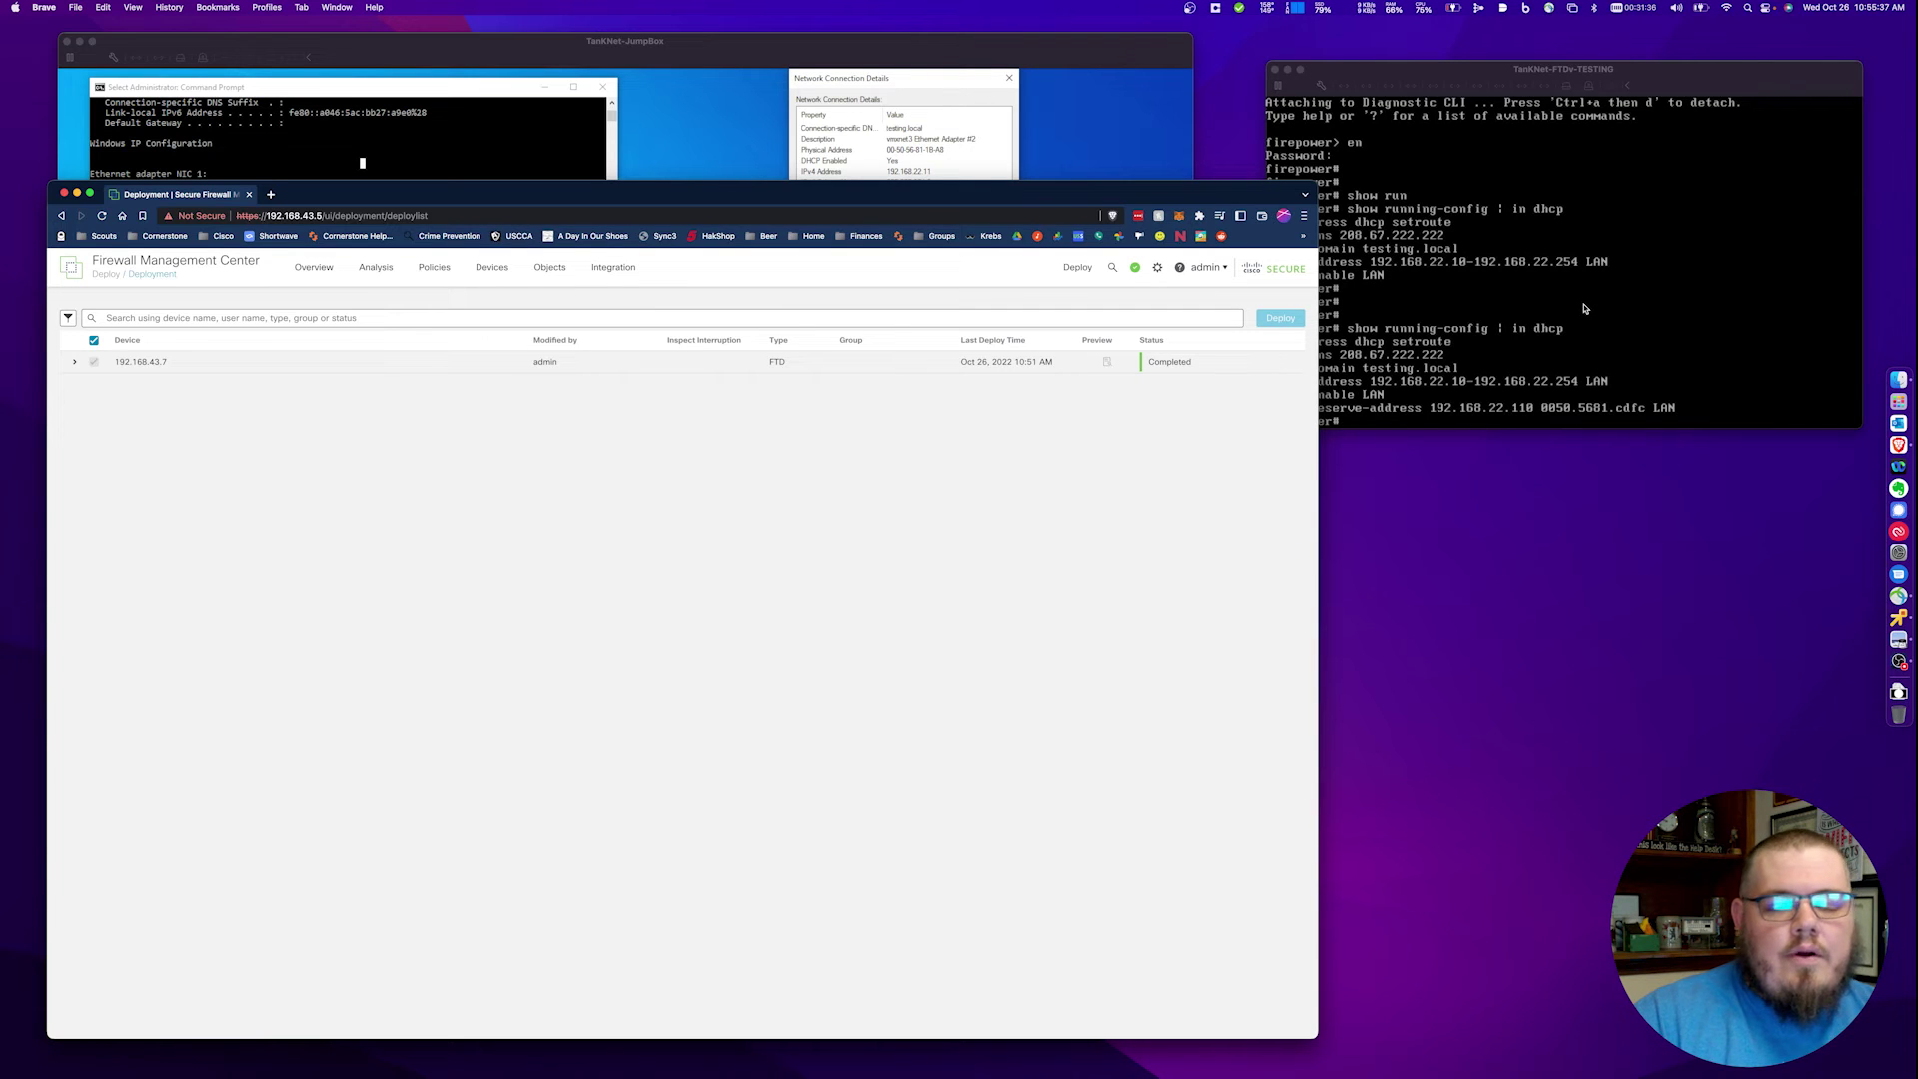
- Rerun 'show running-config | in dhcp' on the FTD, verifying the 192.168.22.110 reservation is gone
left_click(1702, 72)
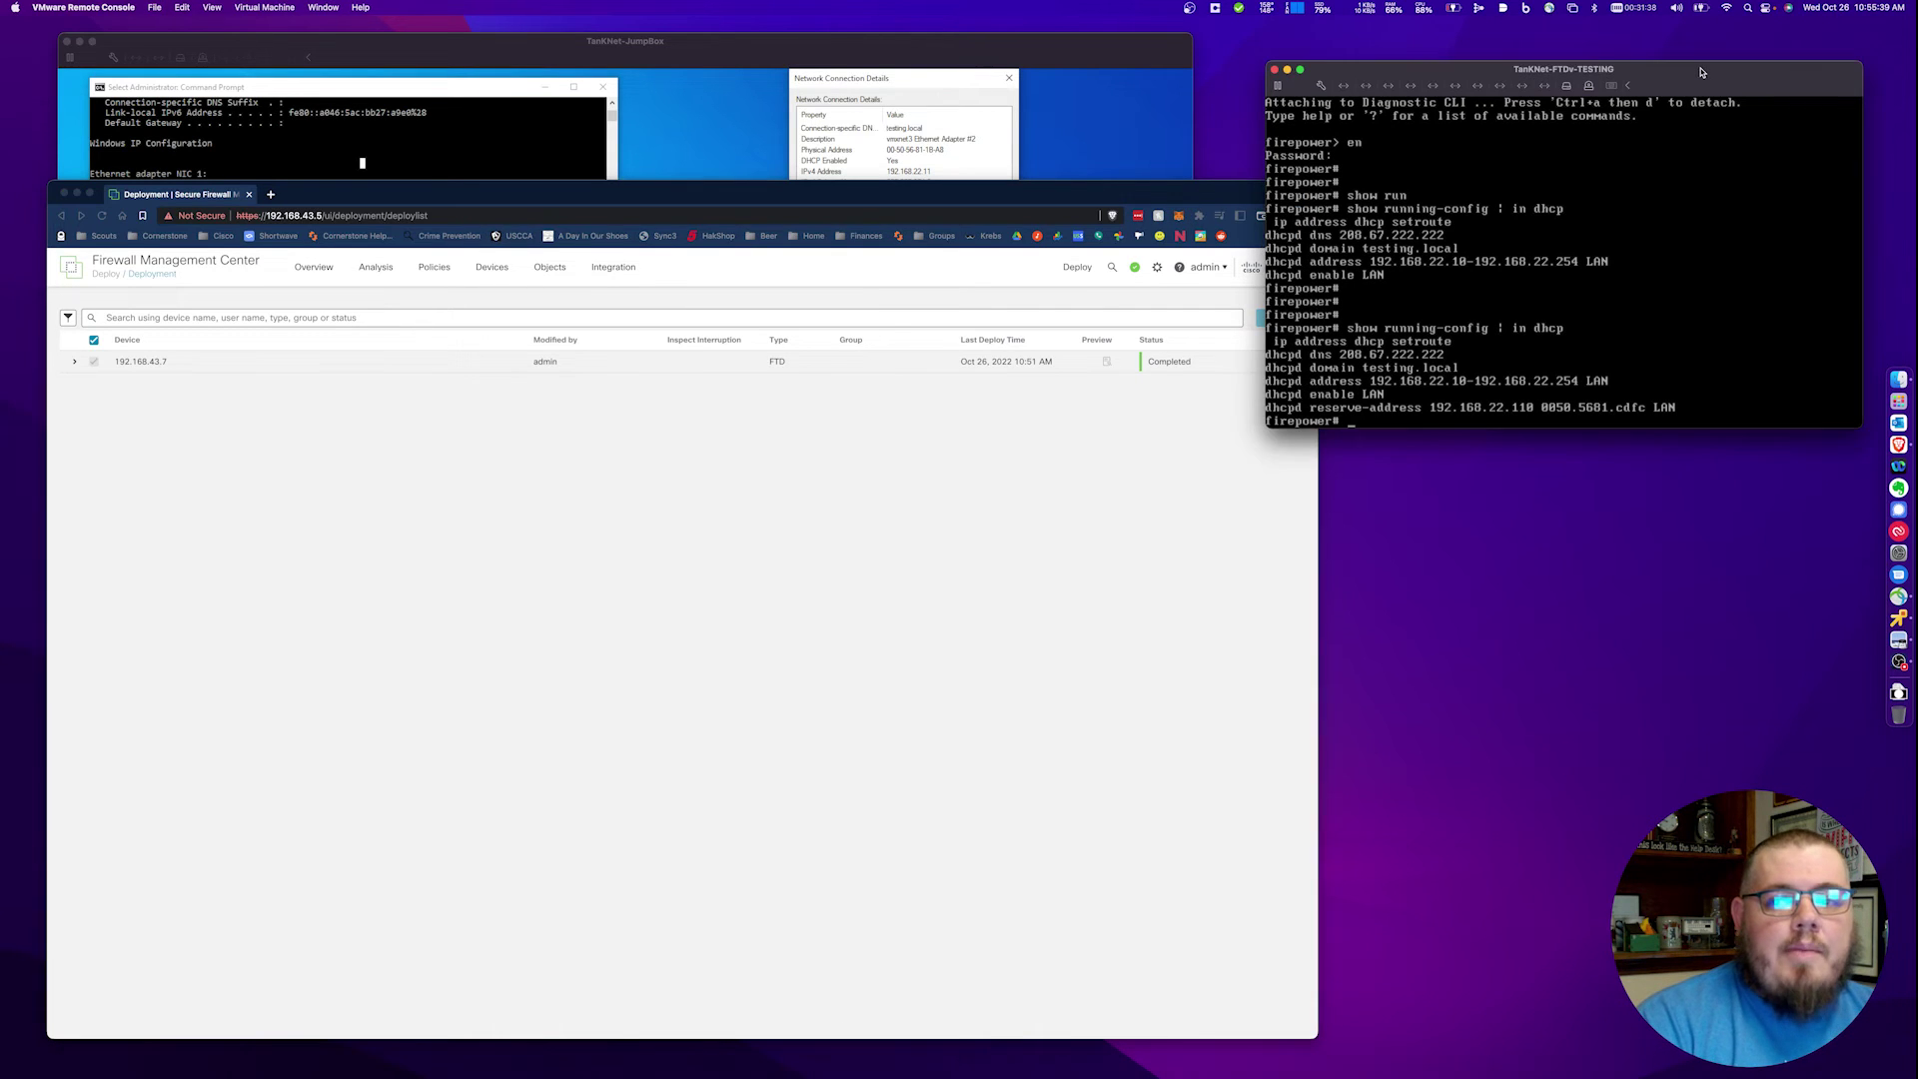
left_click(1654, 135)
key("Return")
key("Return")
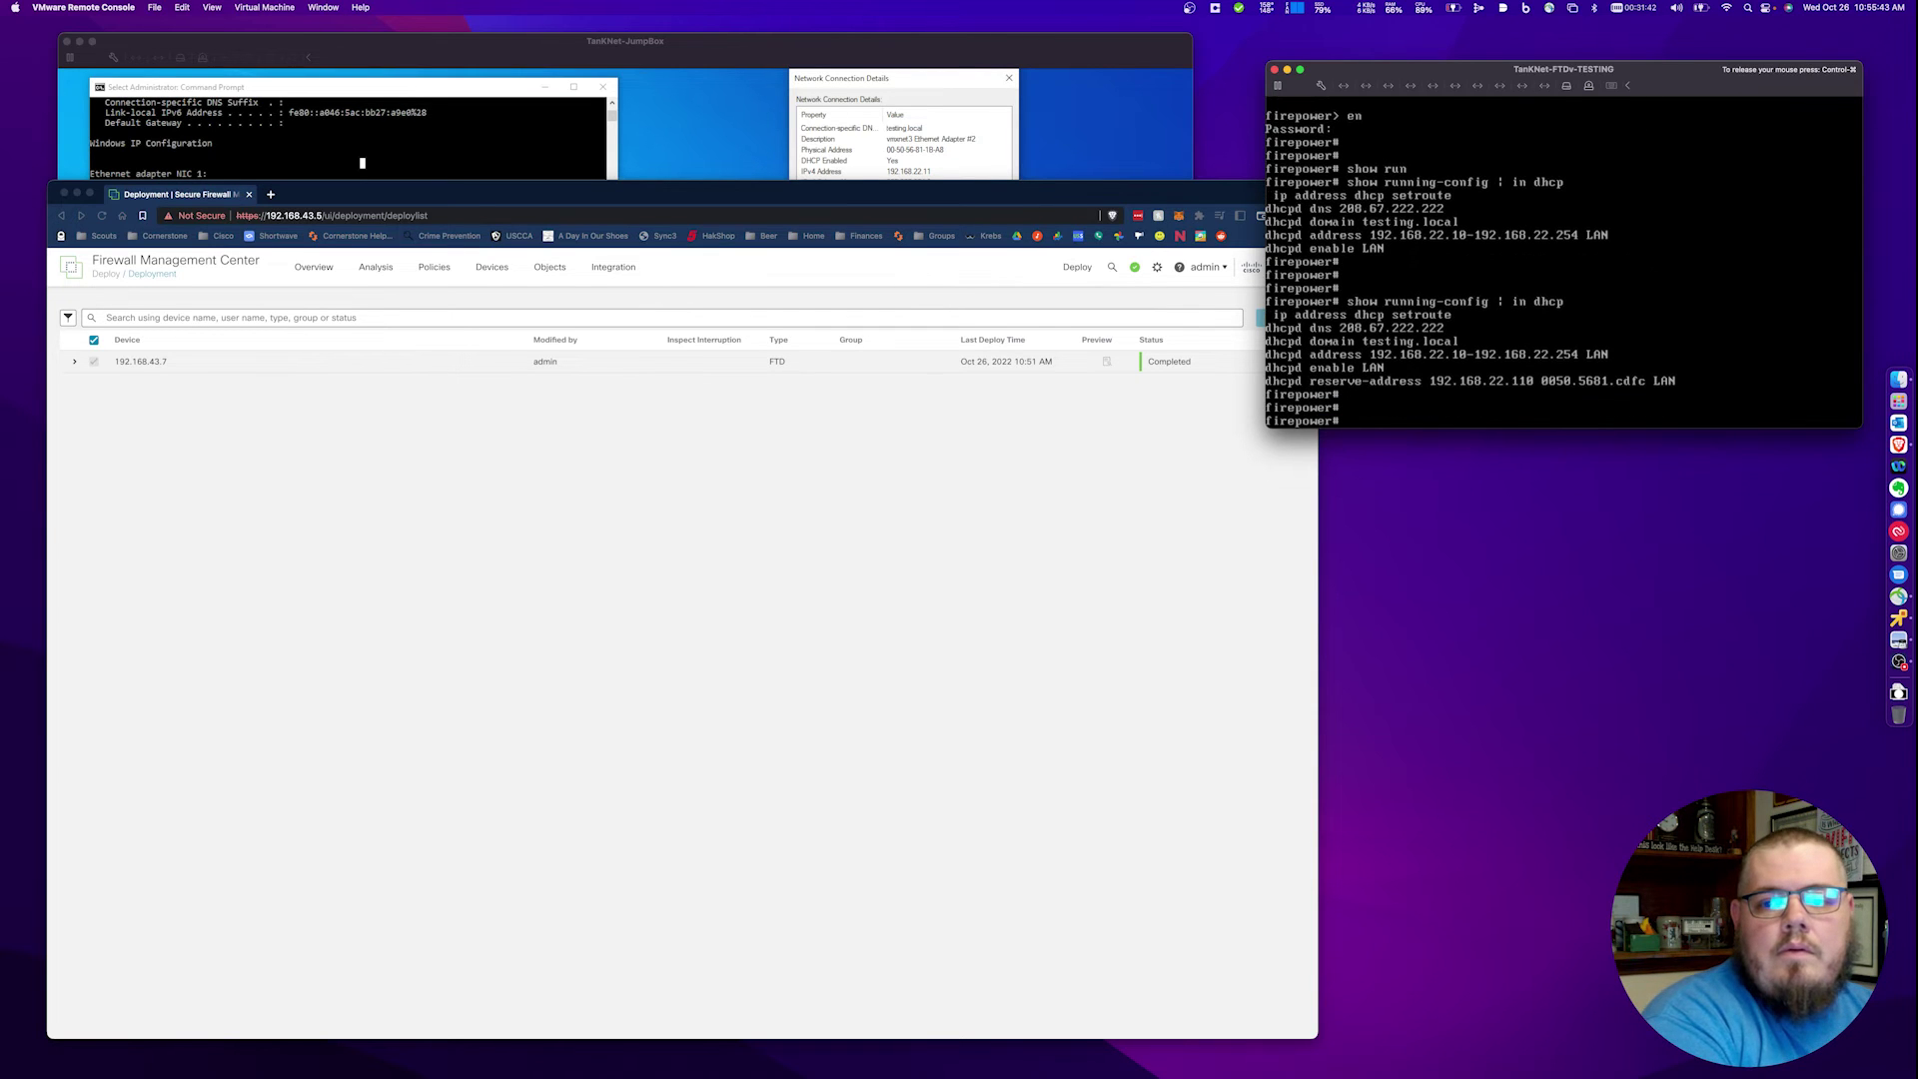
key("Up")
key("Return")
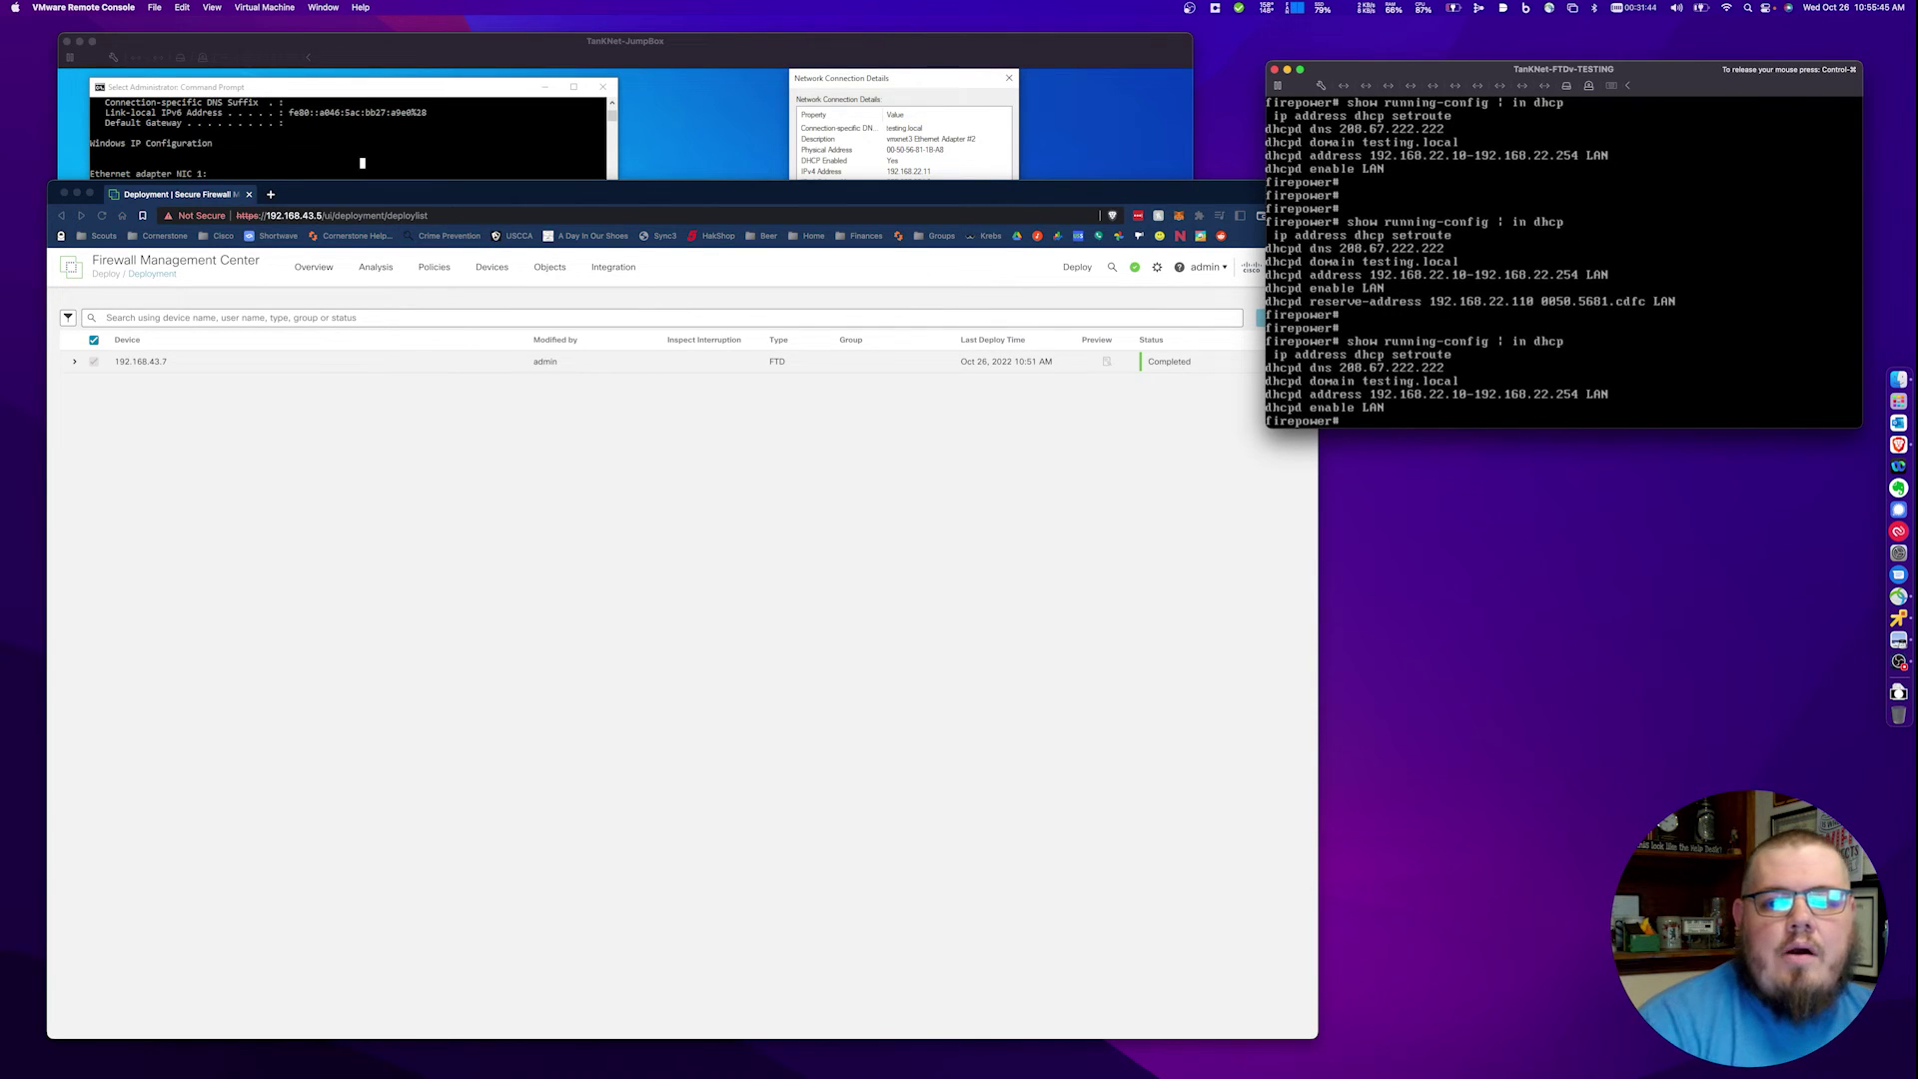
key("ctrl+super")
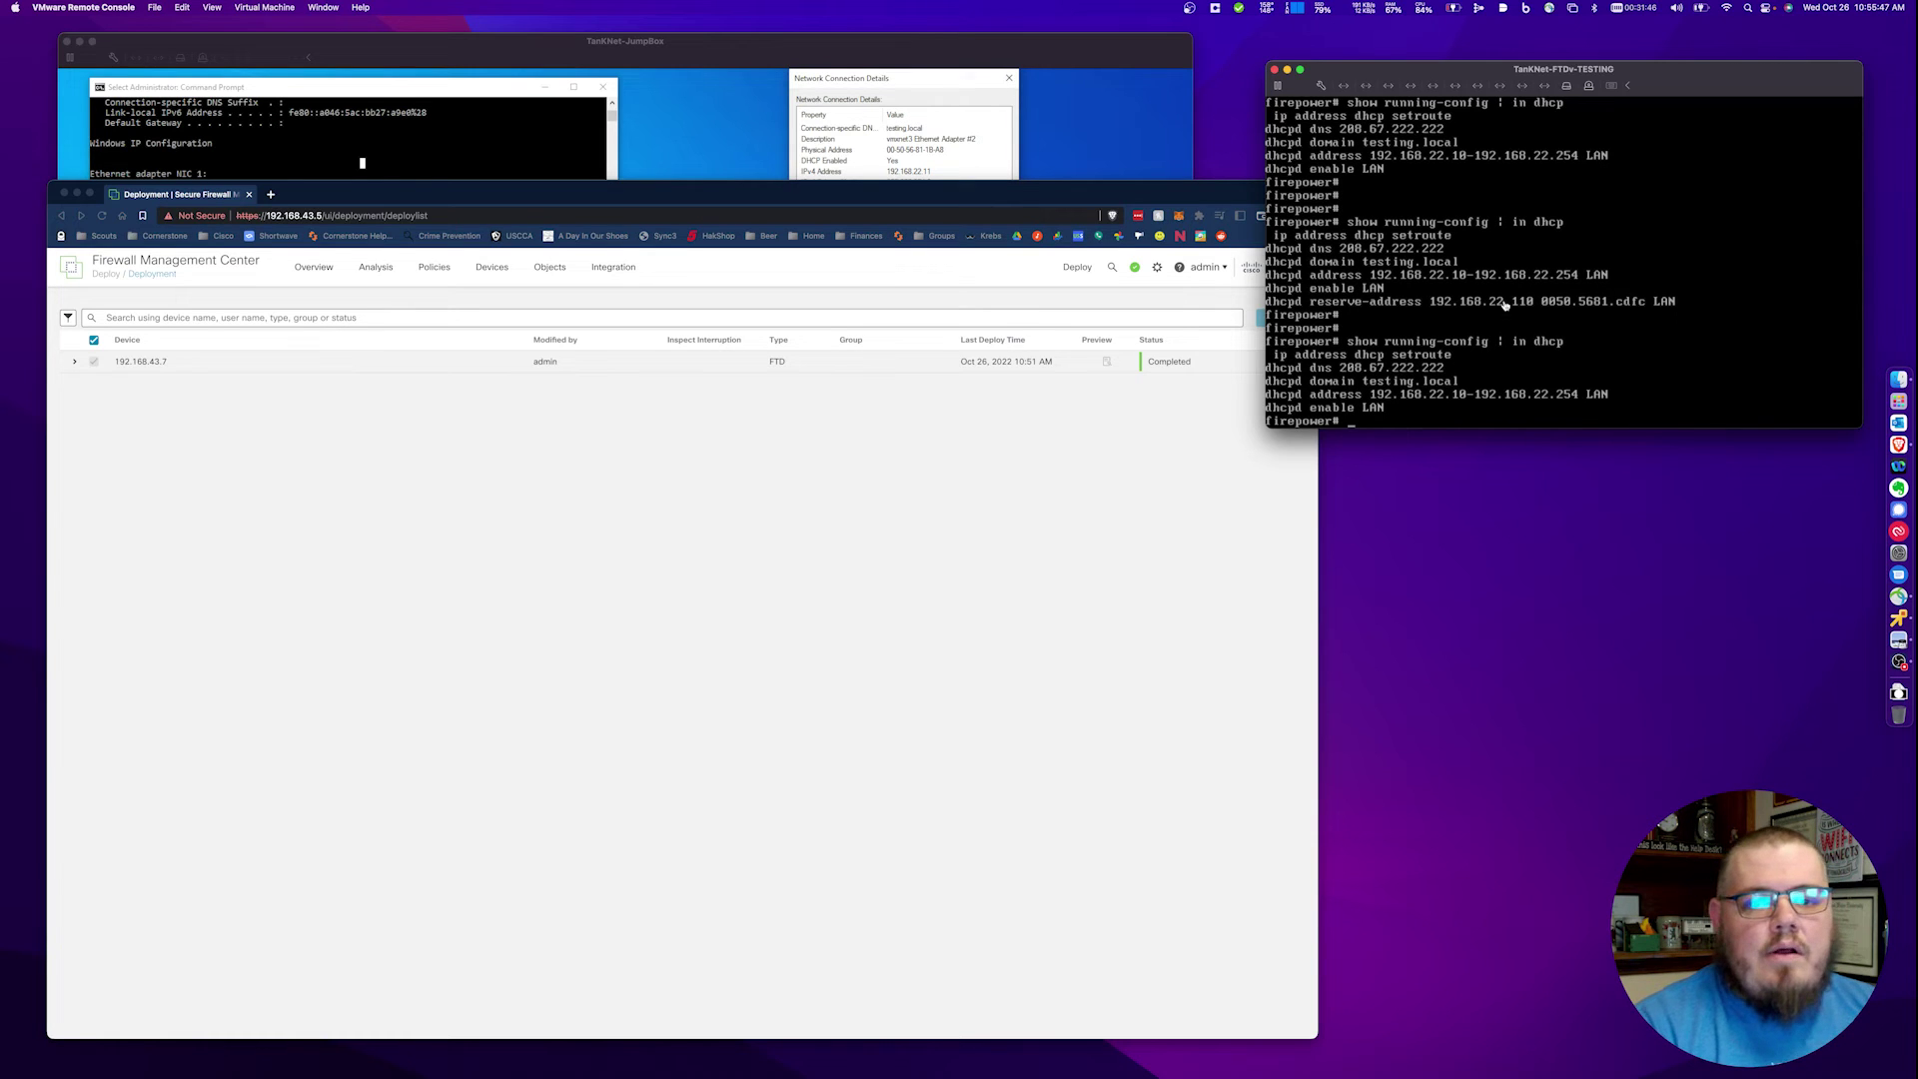
left_click(822, 523)
- Reload Object Management, list the FlexConfig objects, and open Lab-DHCP
mouse_move(549, 266)
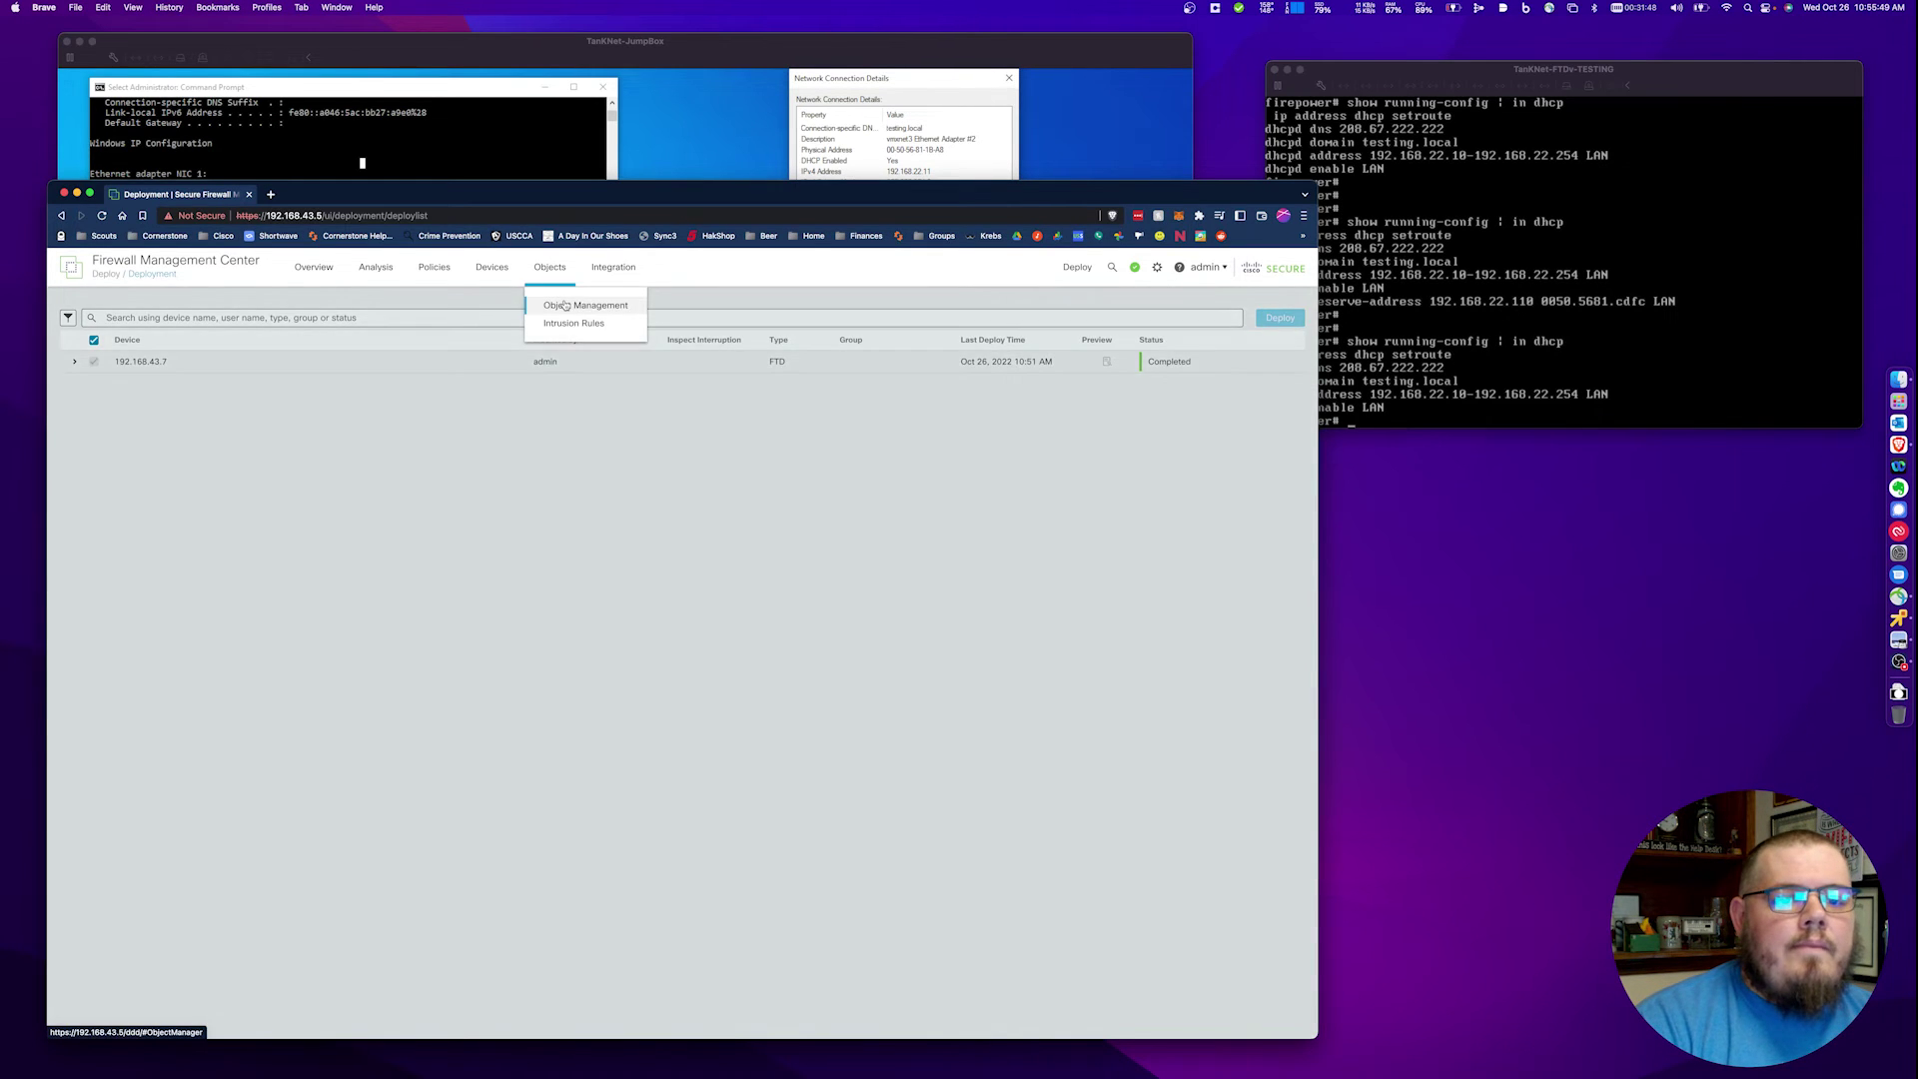
left_click(564, 305)
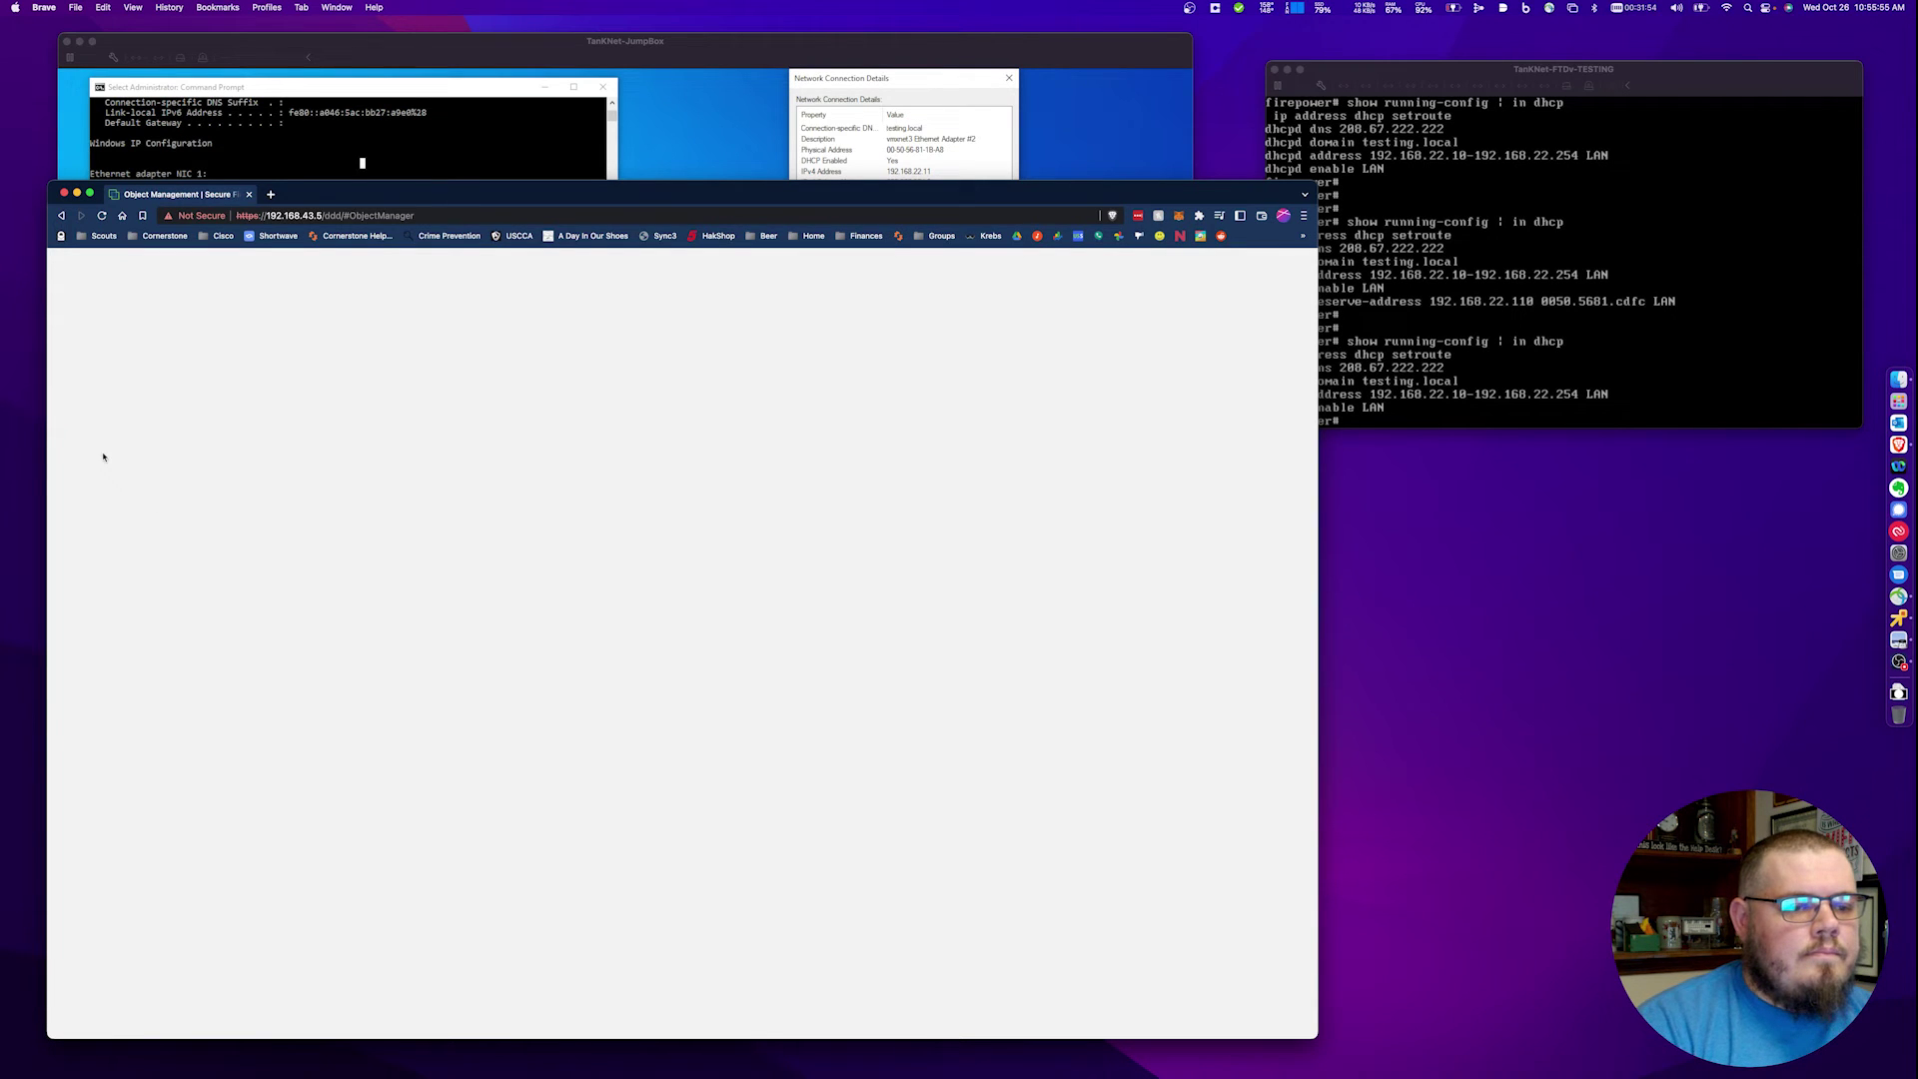
left_click(102, 216)
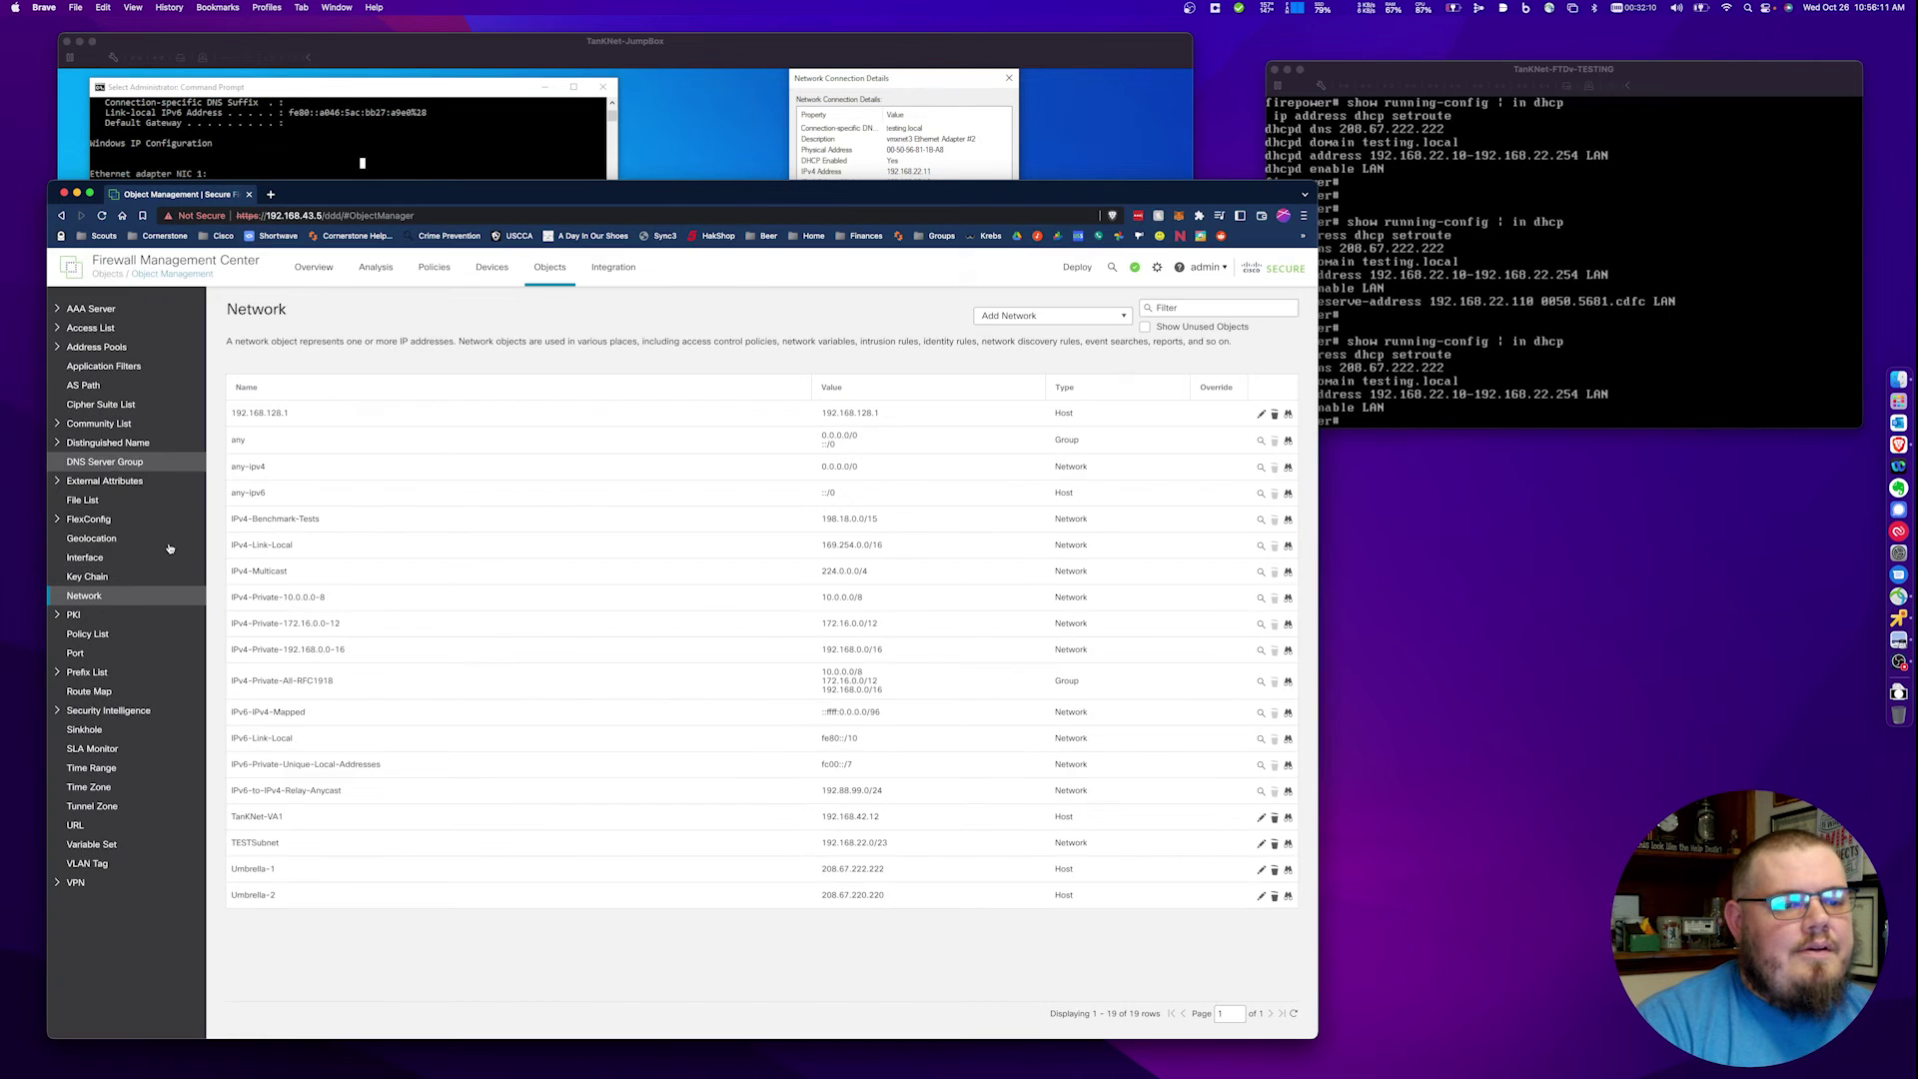
left_click(108, 519)
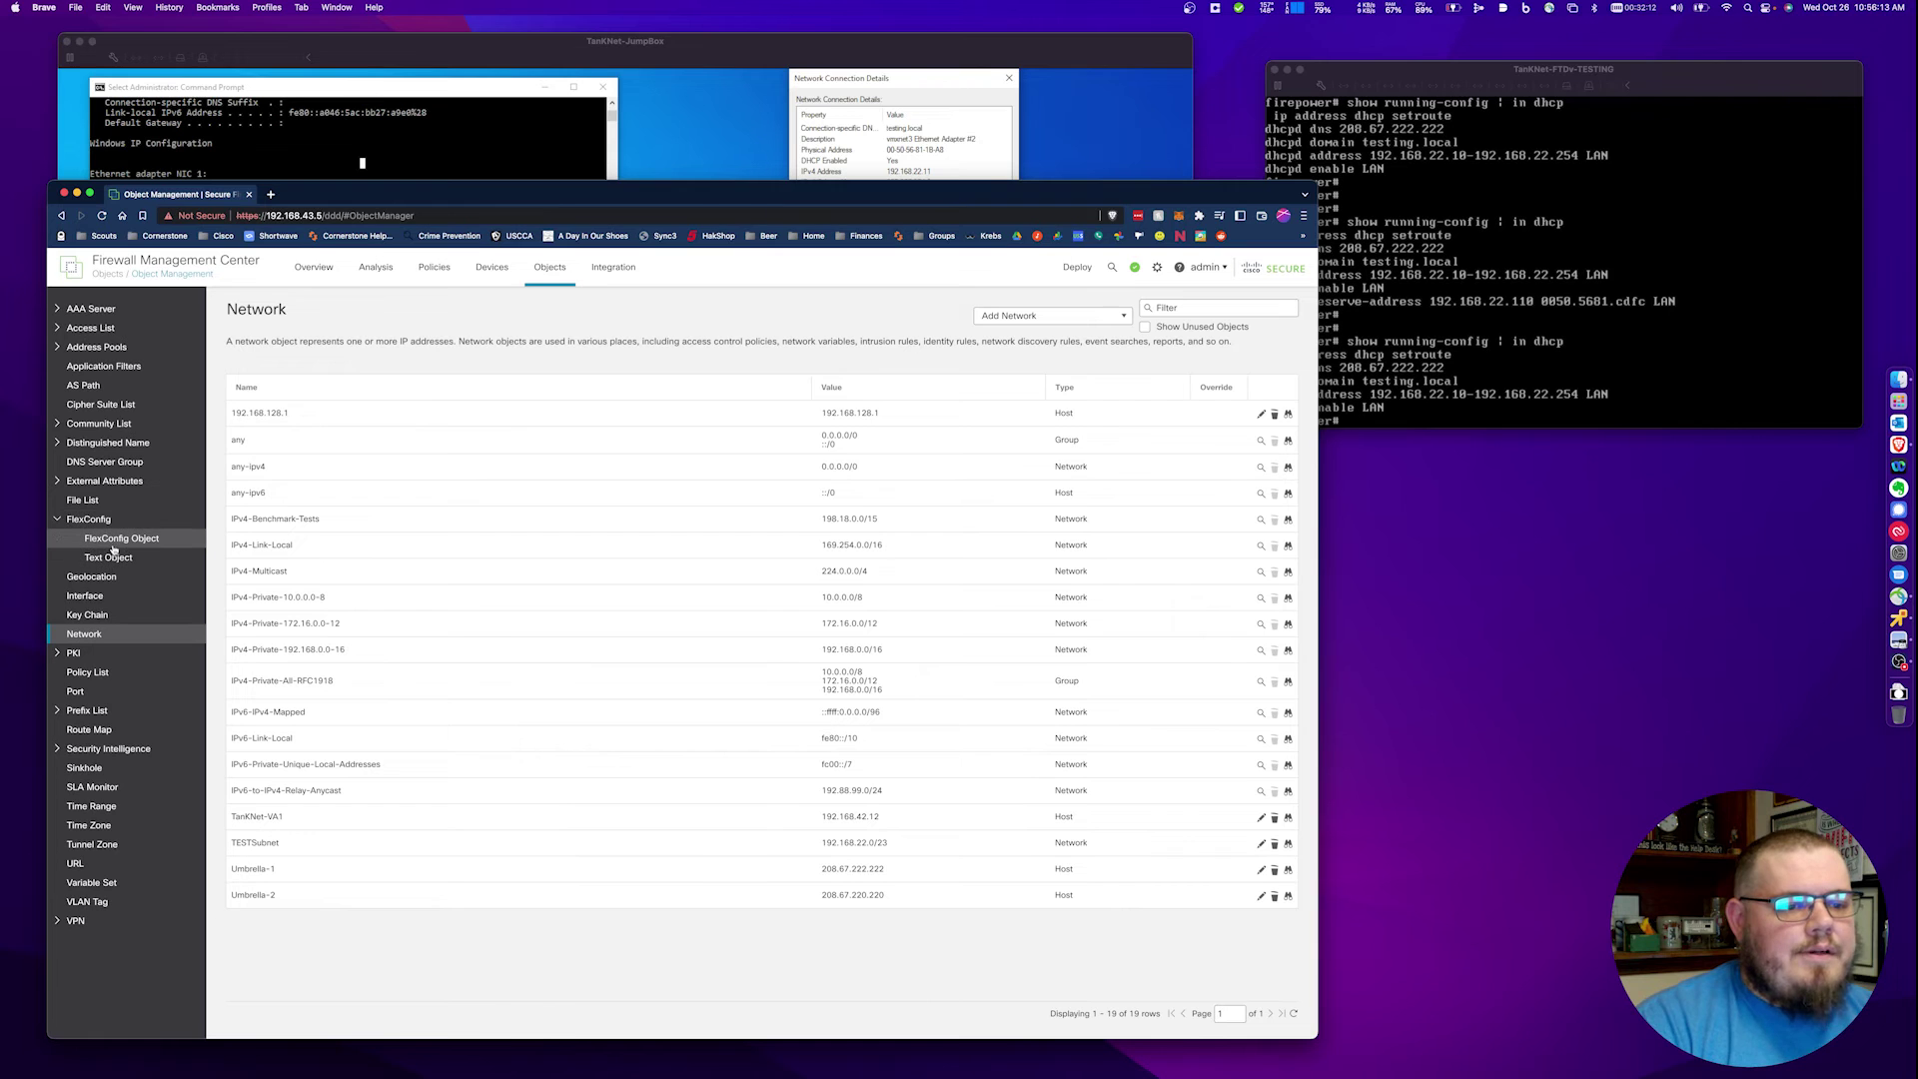
left_click(113, 539)
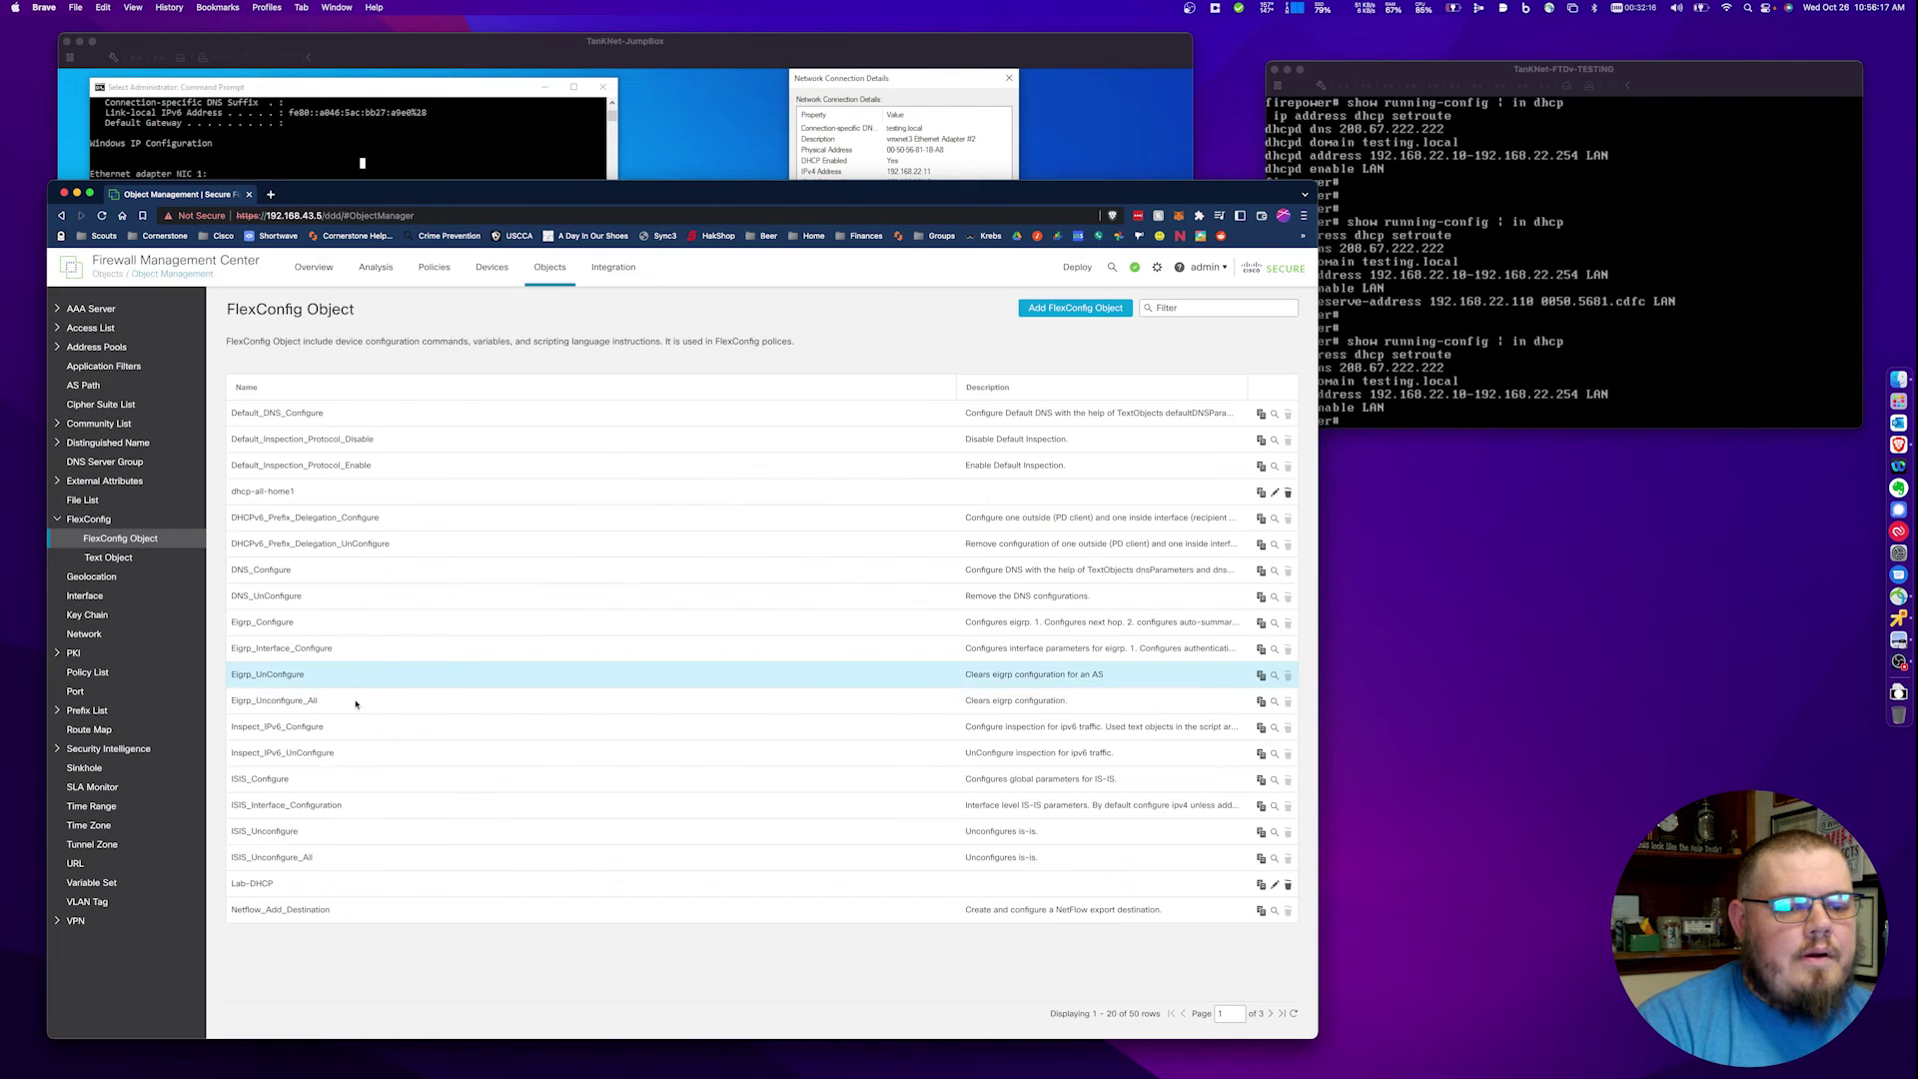
left_click(254, 884)
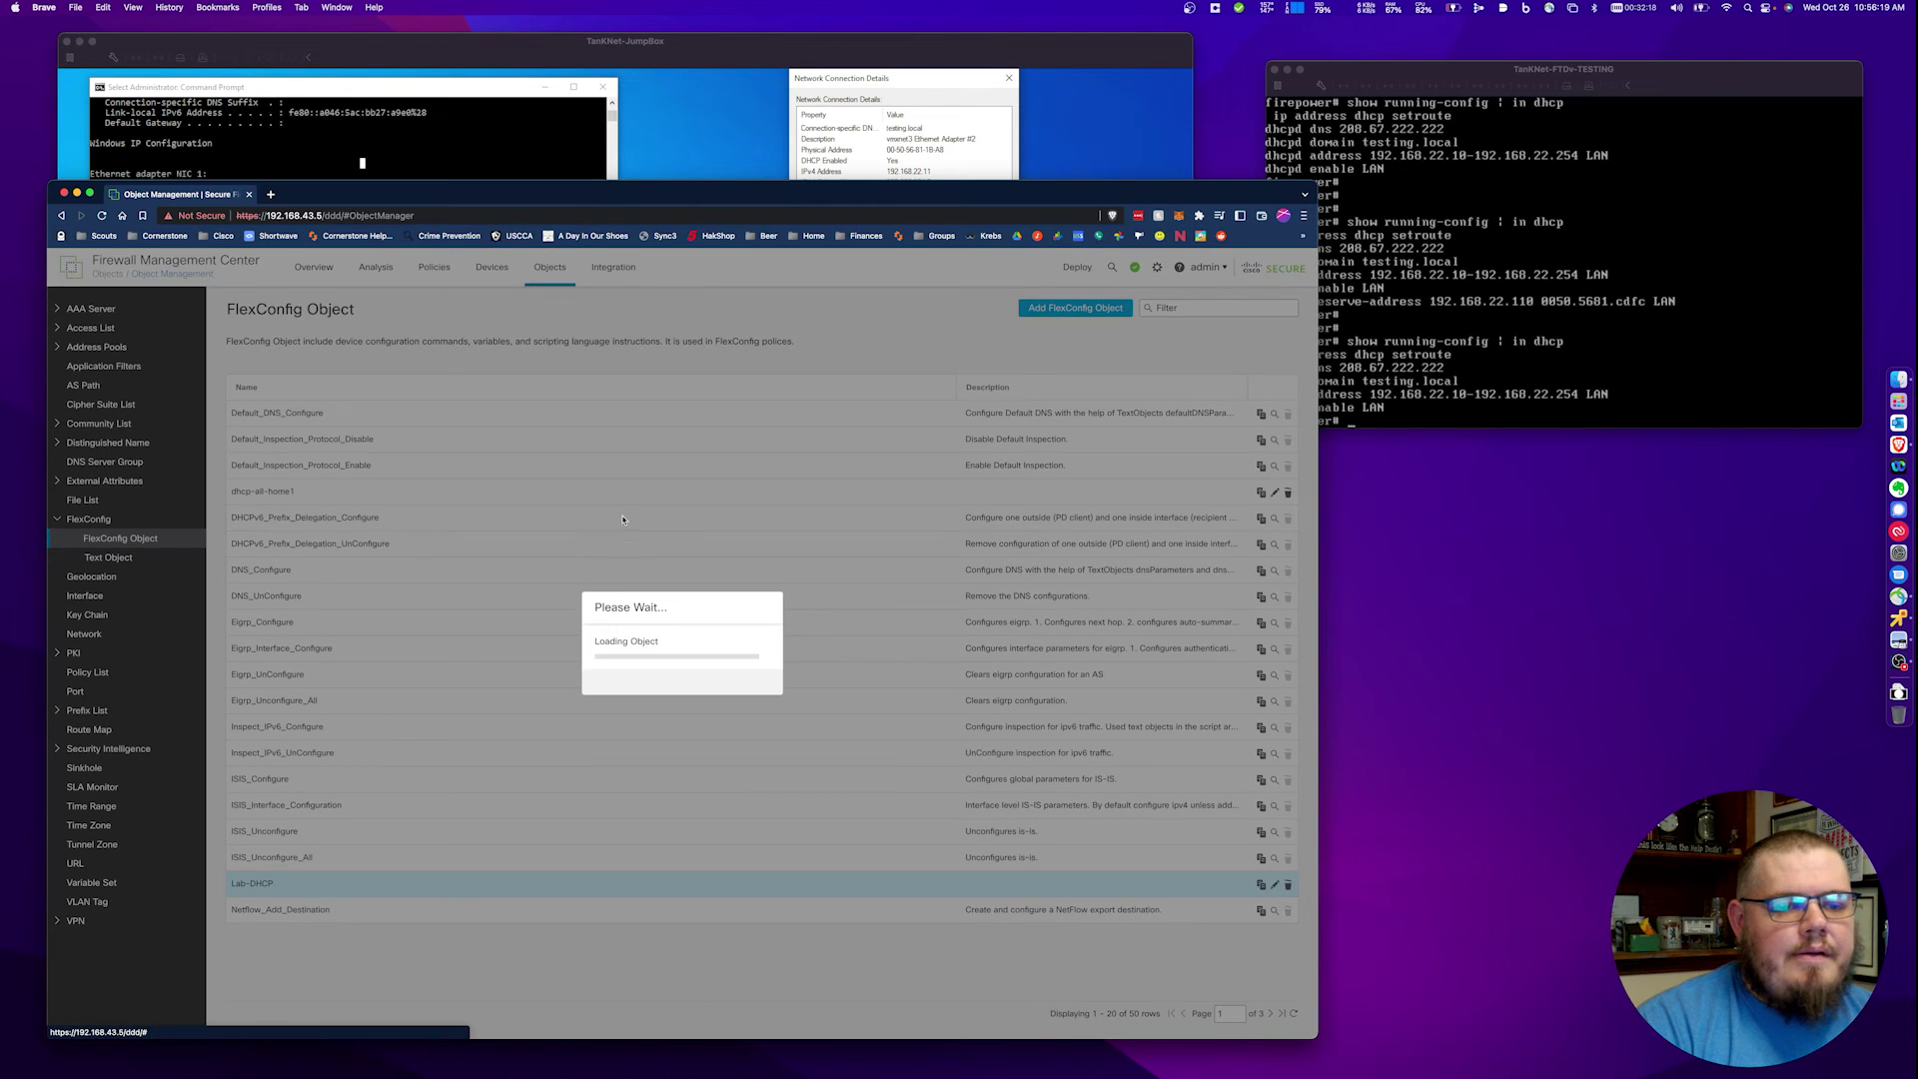
- Remove the 'no' prefix and duplicate the 192.168.22.110 reserve-address line below it
left_click(385, 592)
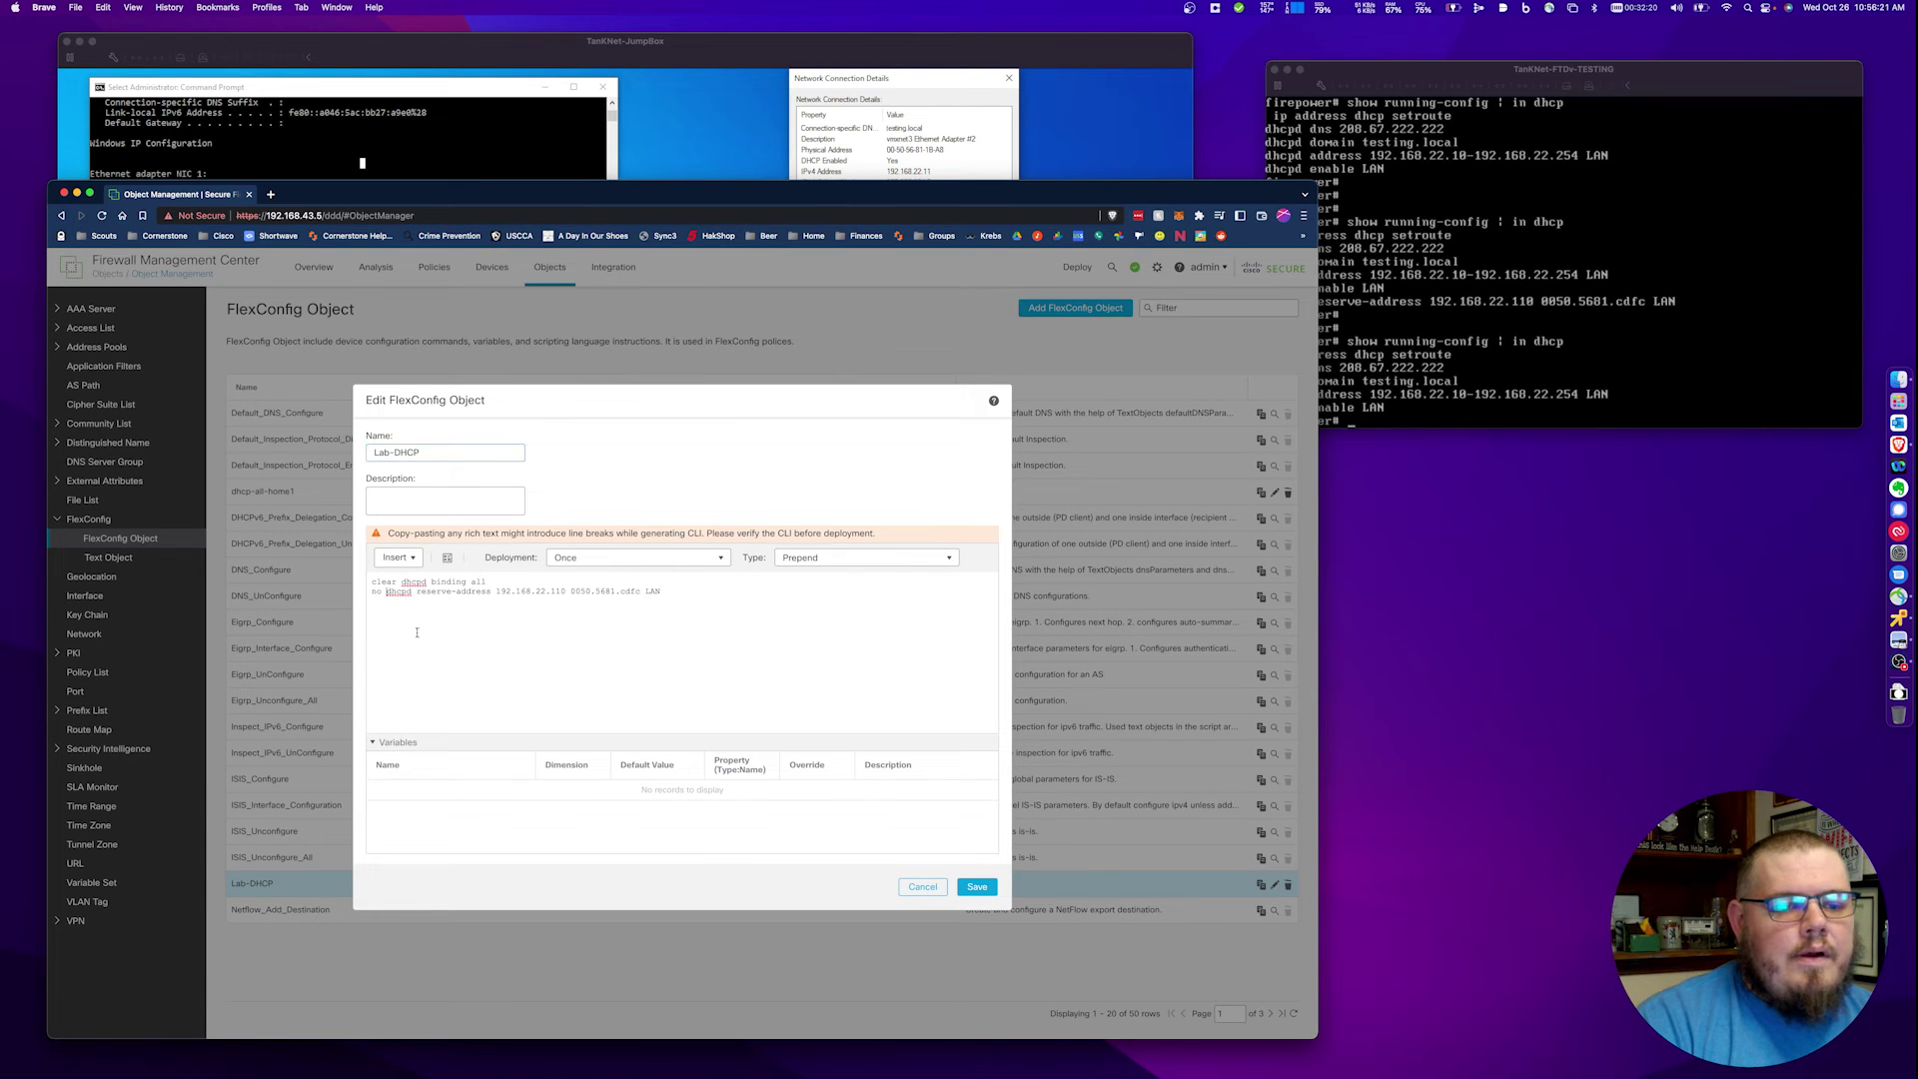
key("BackSpace")
key("BackSpace")
key("BackSpace")
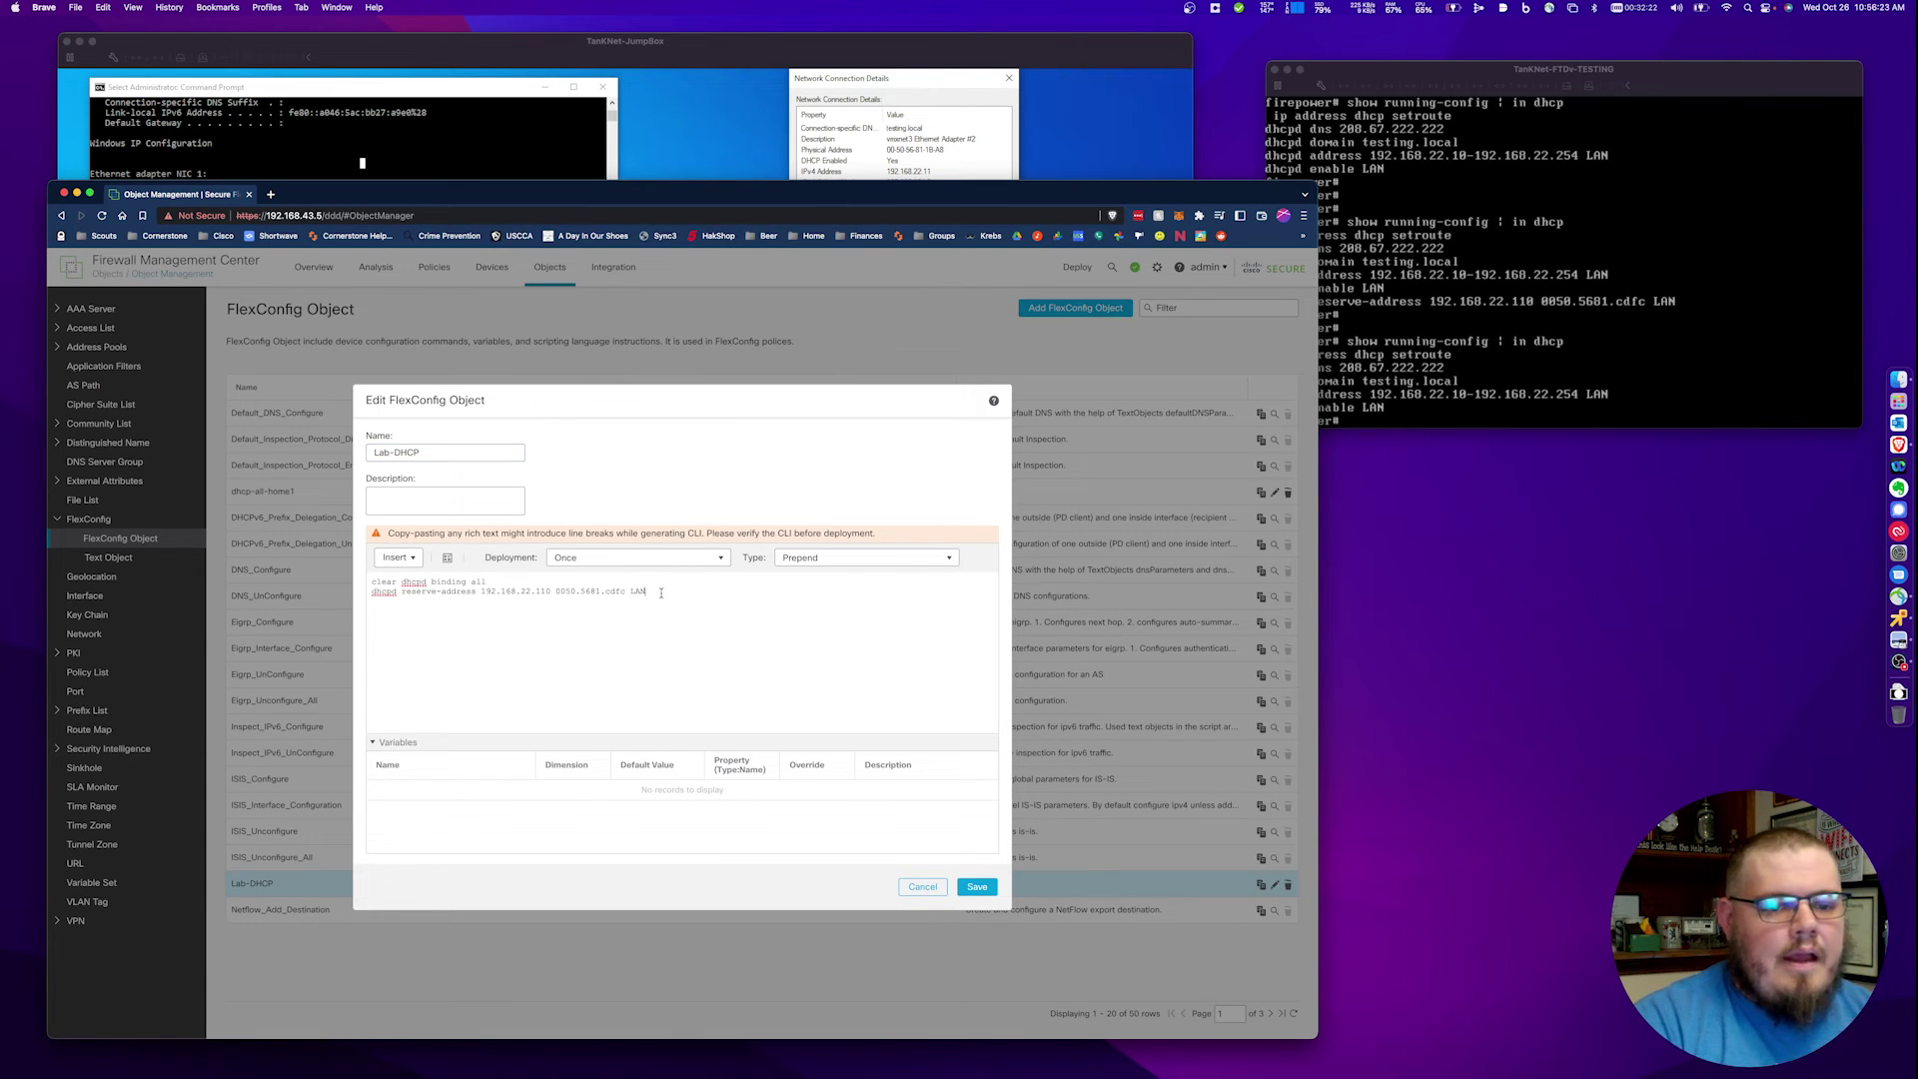
left_click_drag(649, 593, 373, 595)
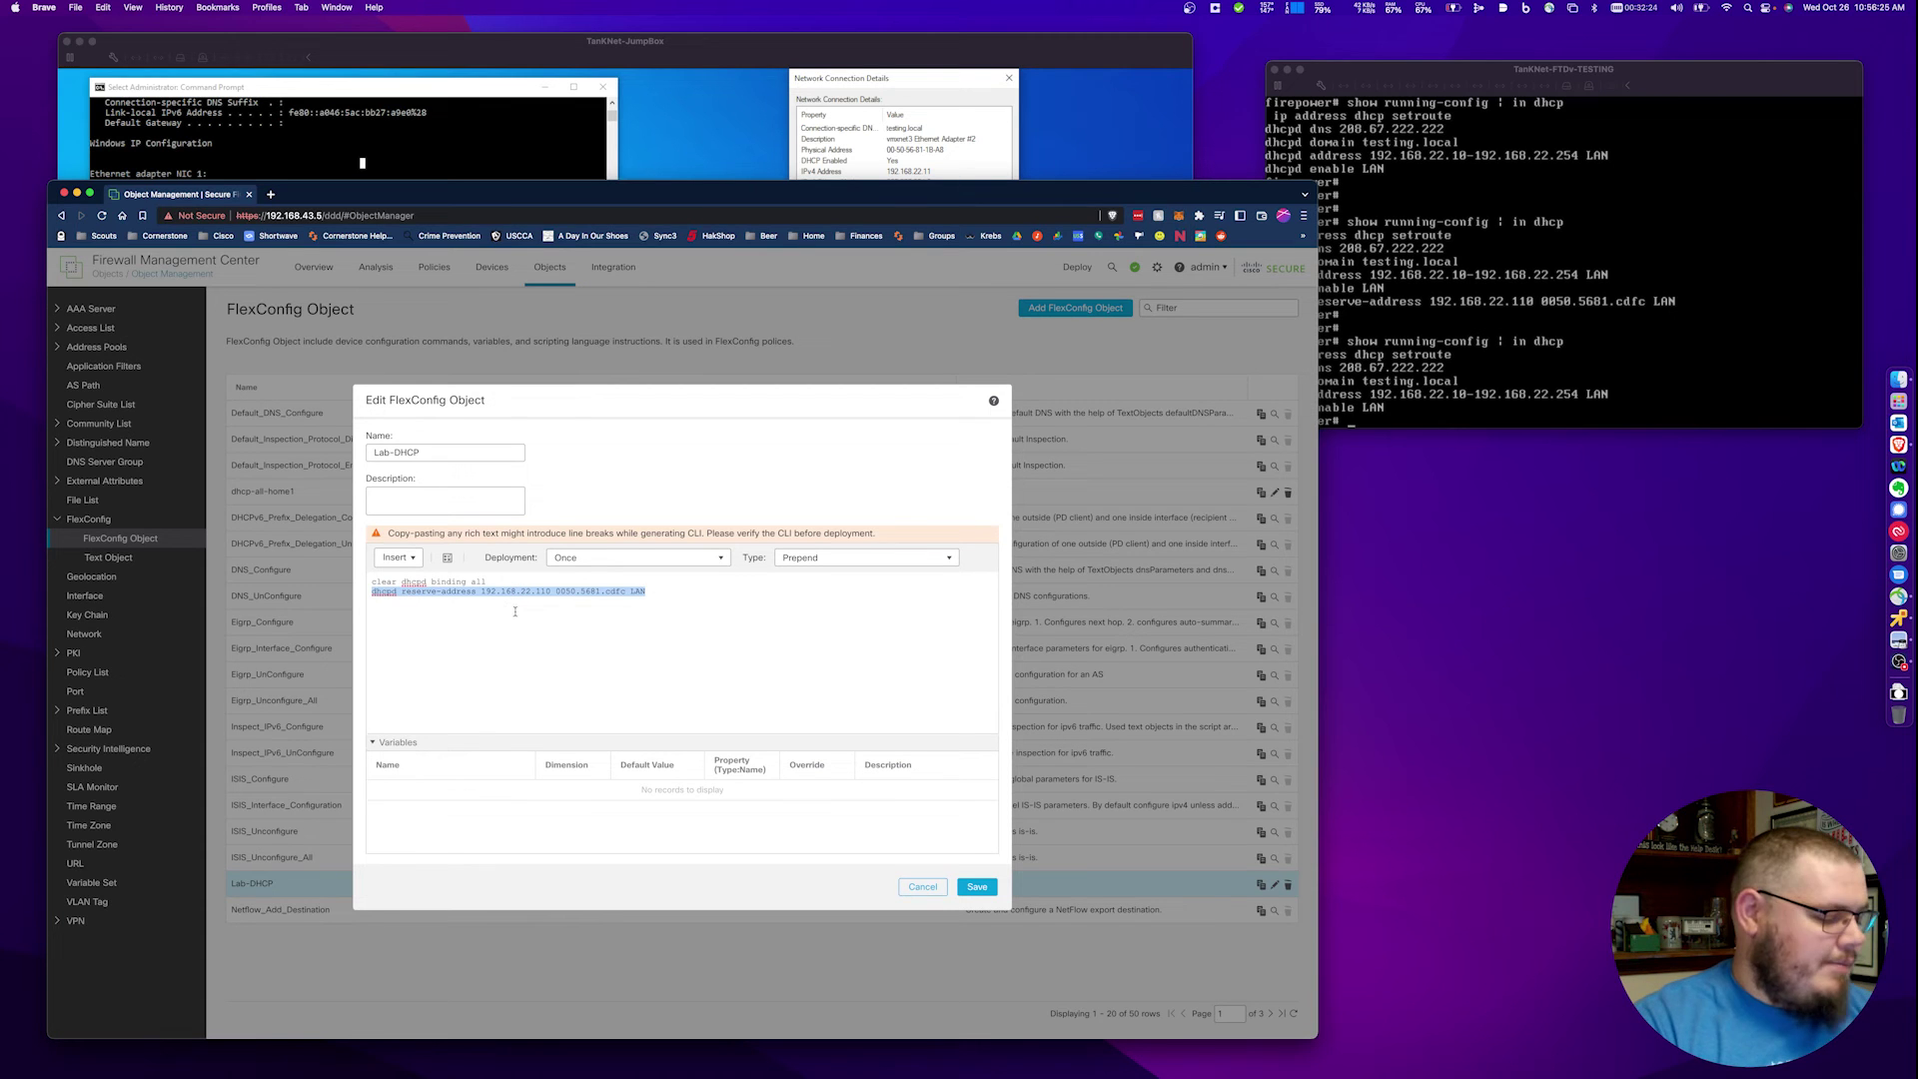
key("cmd+c")
left_click(615, 611)
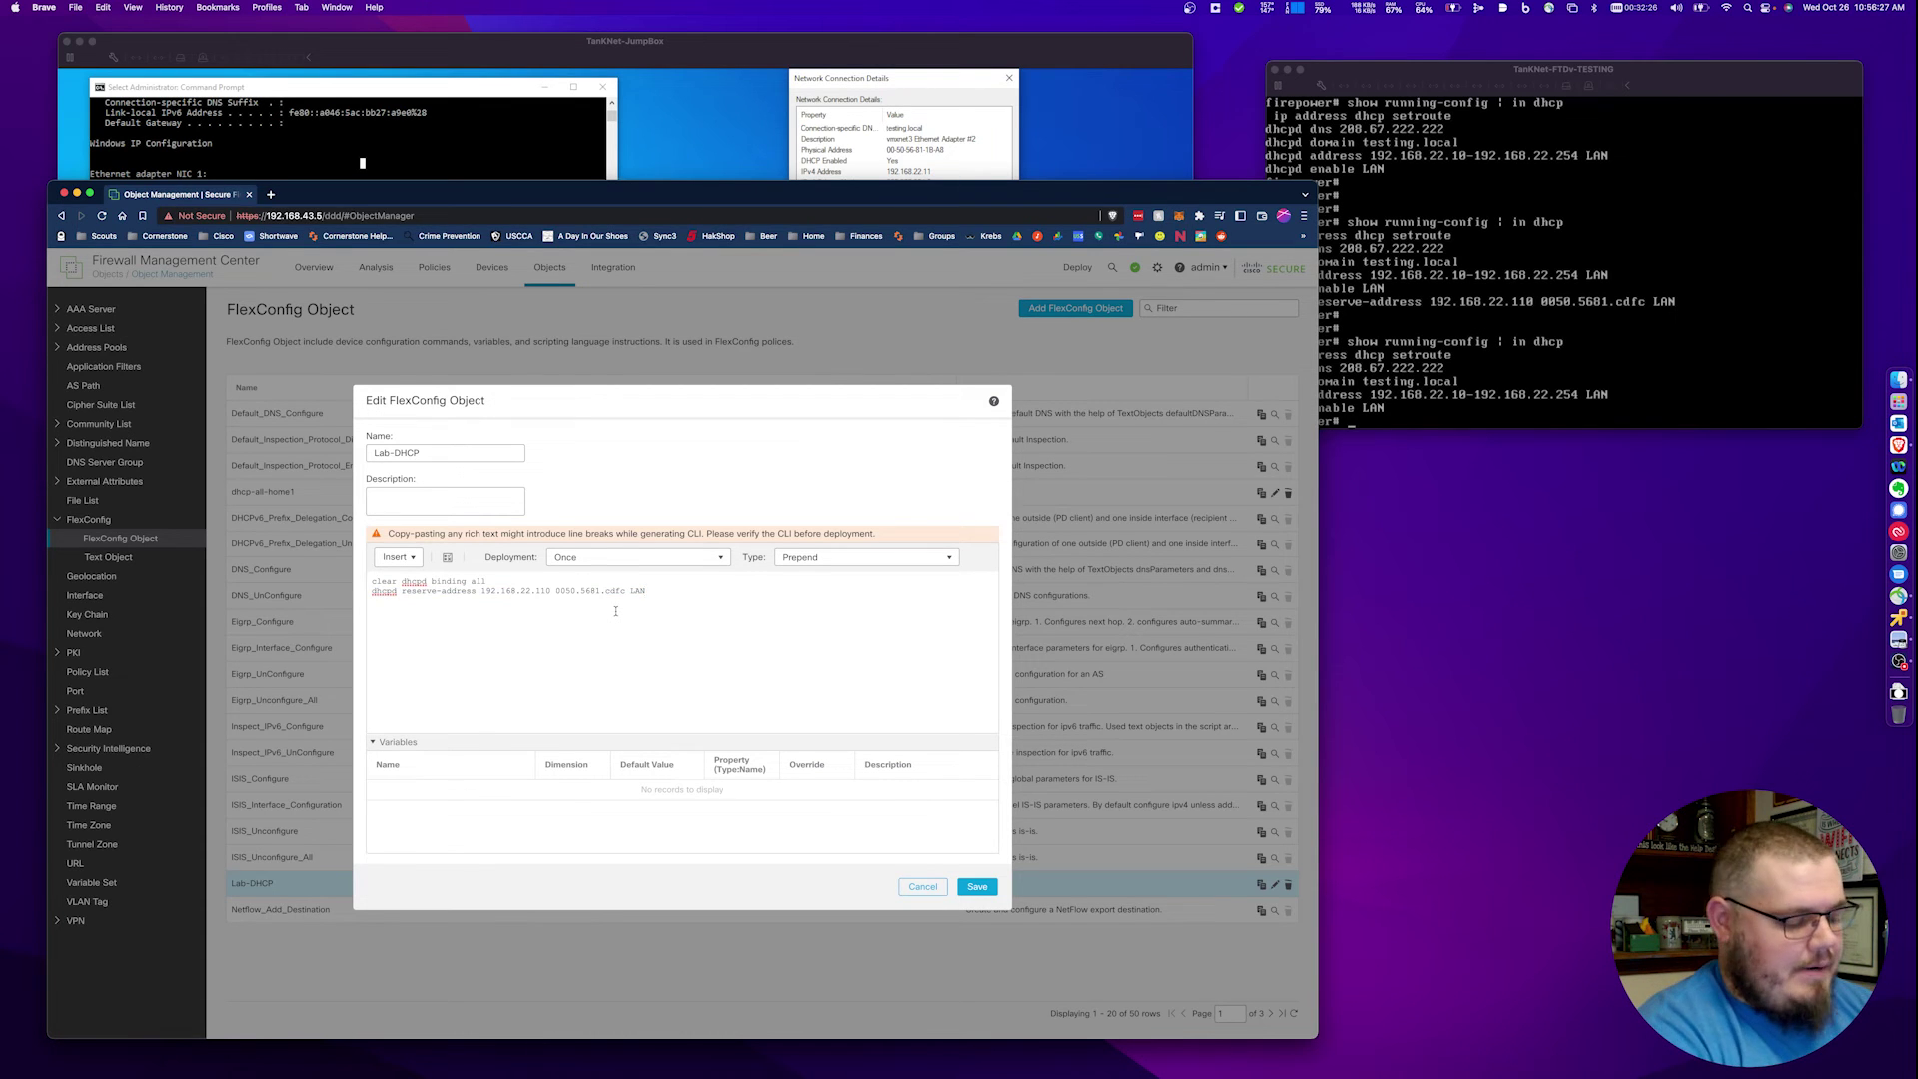
key("Return")
key("cmd+v")
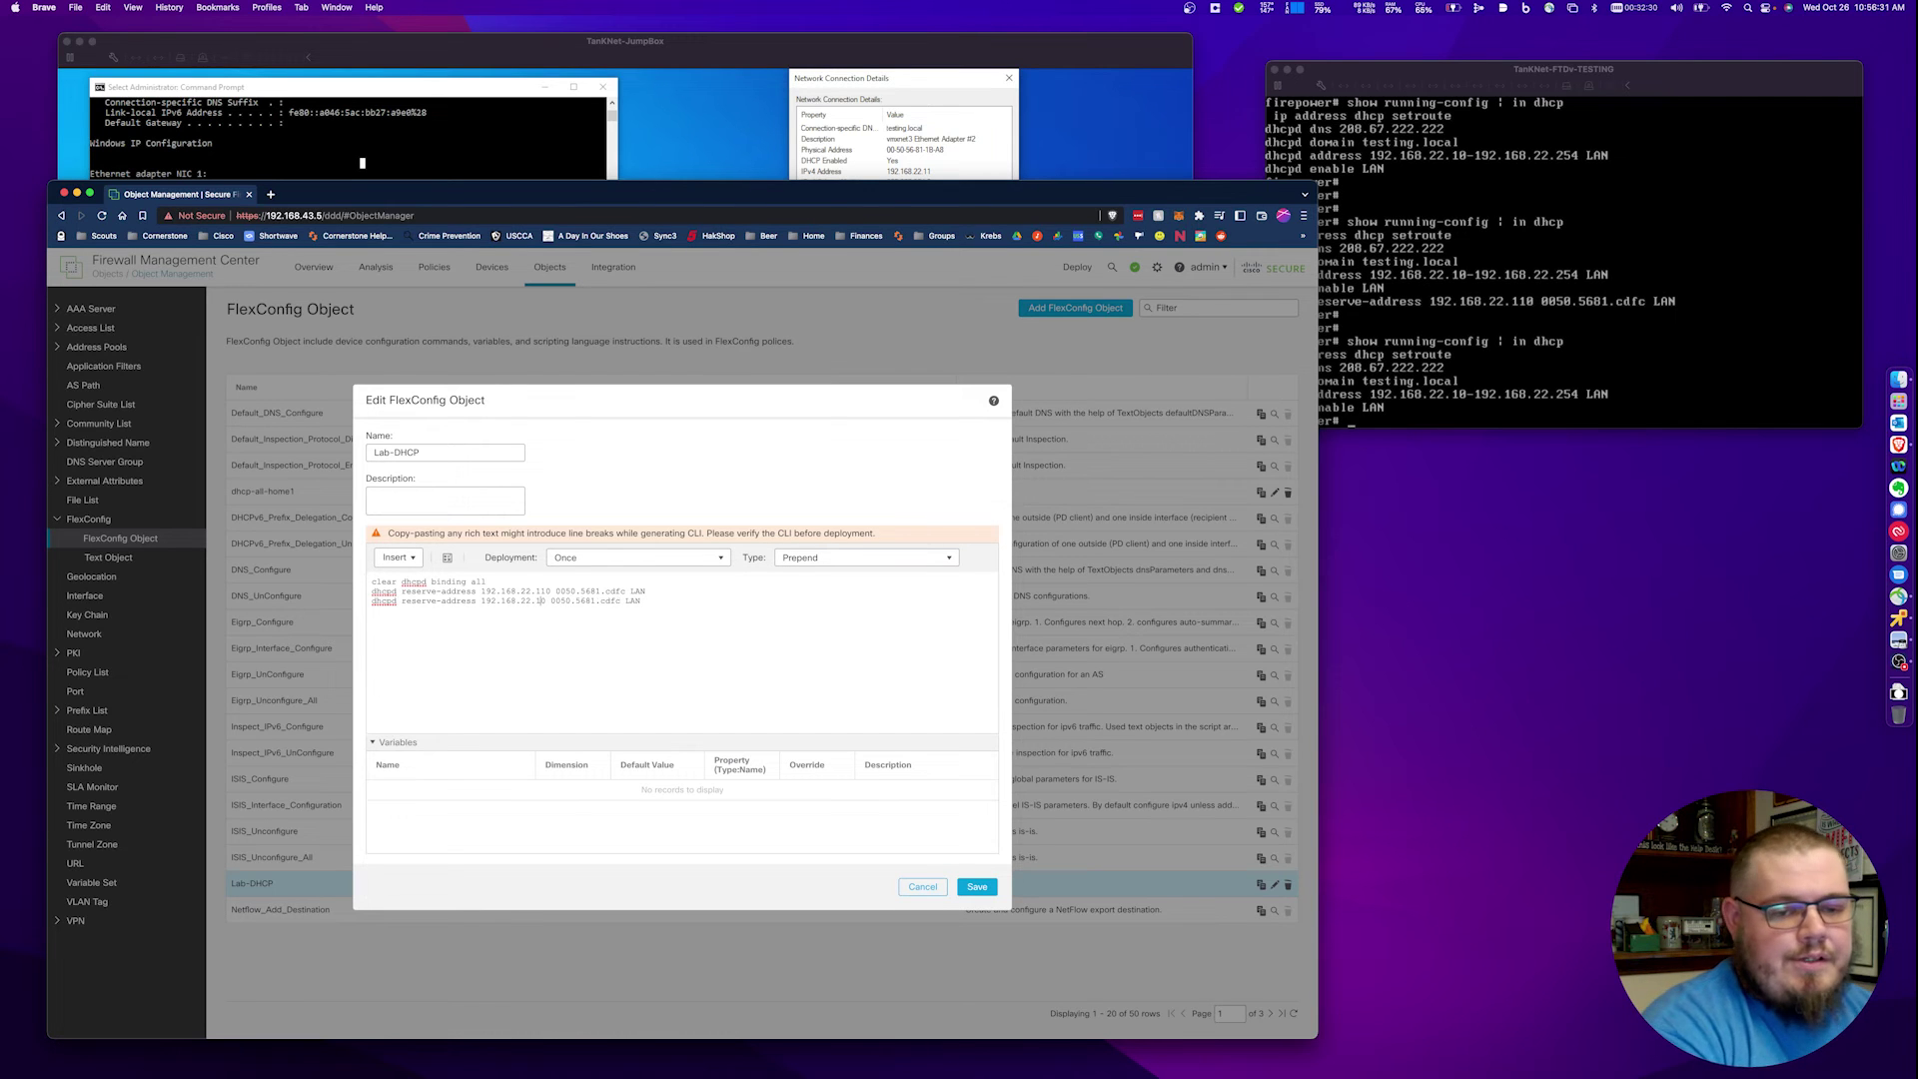
- Change the copy to 192.168.22.120 with MAC ending 1ba8, then save Lab-DHCP
key("BackSpace")
type("2")
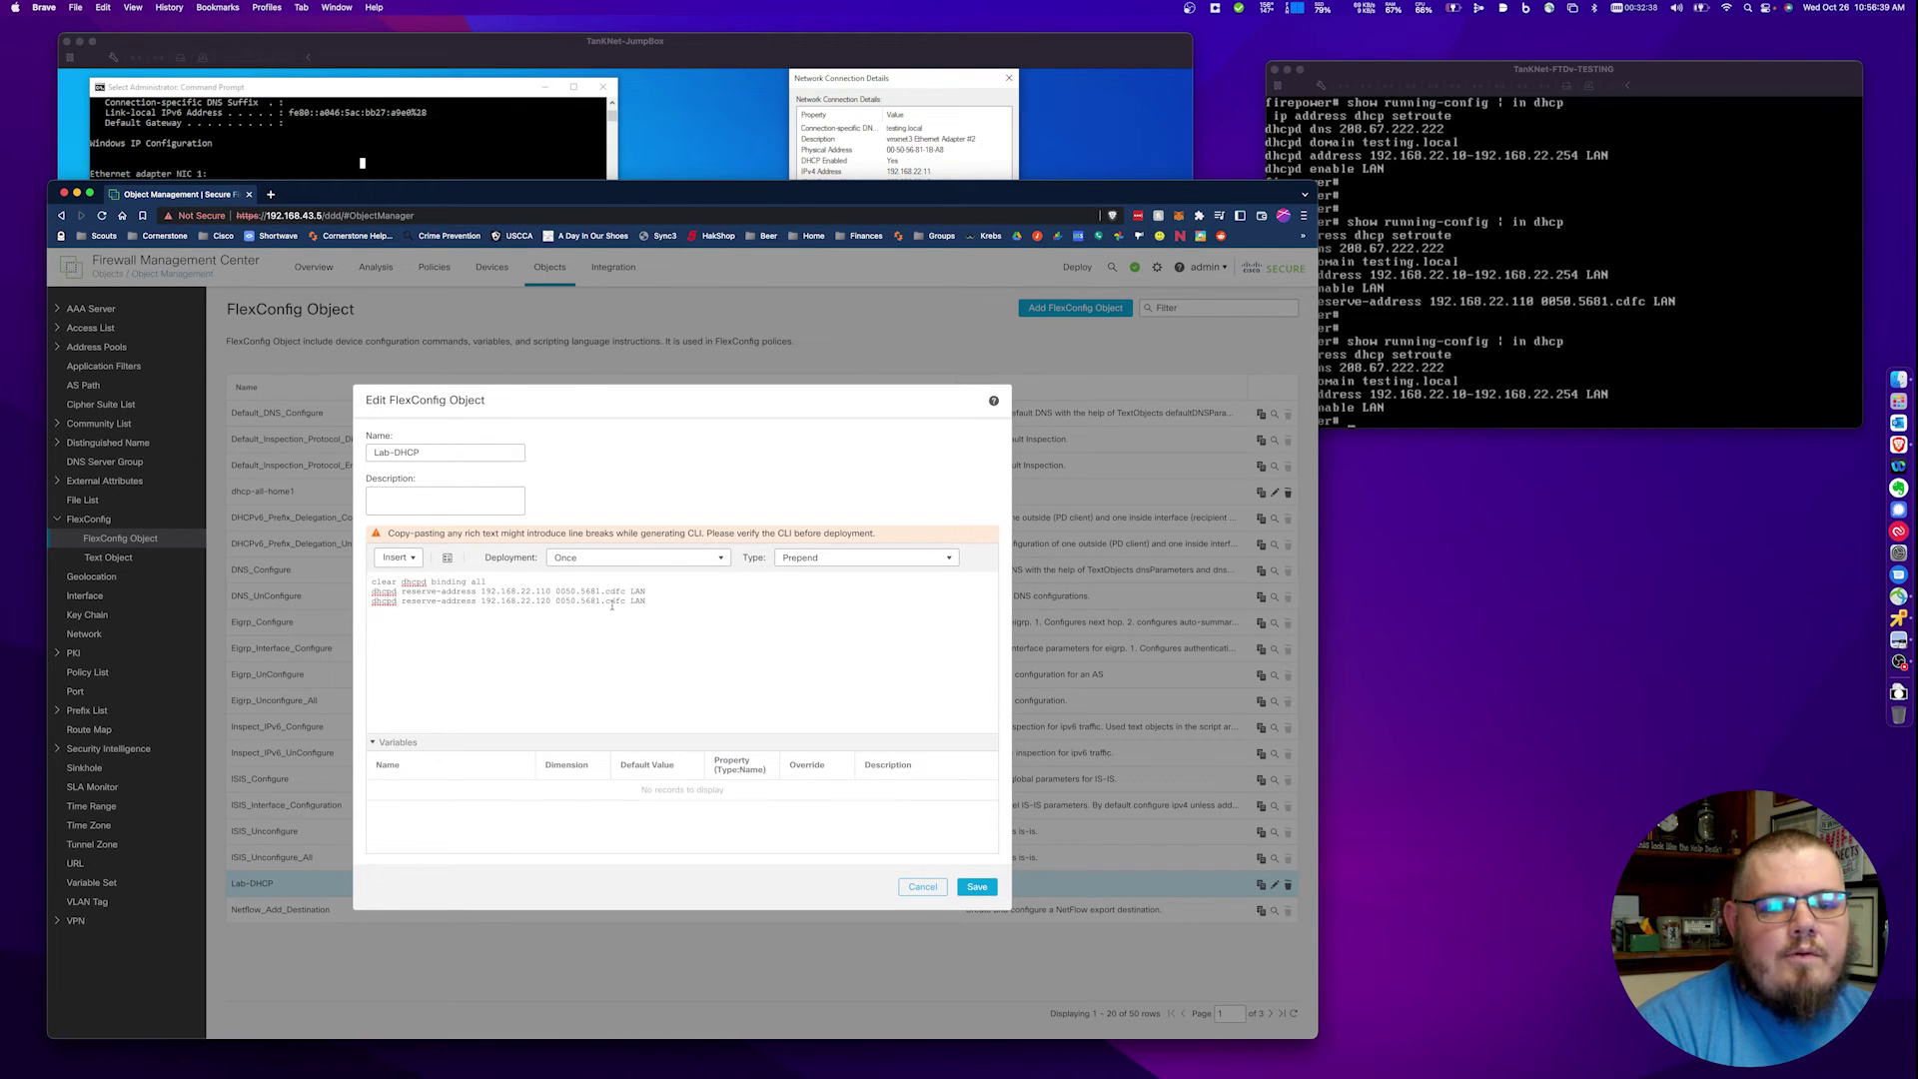
left_click_drag(604, 601, 626, 600)
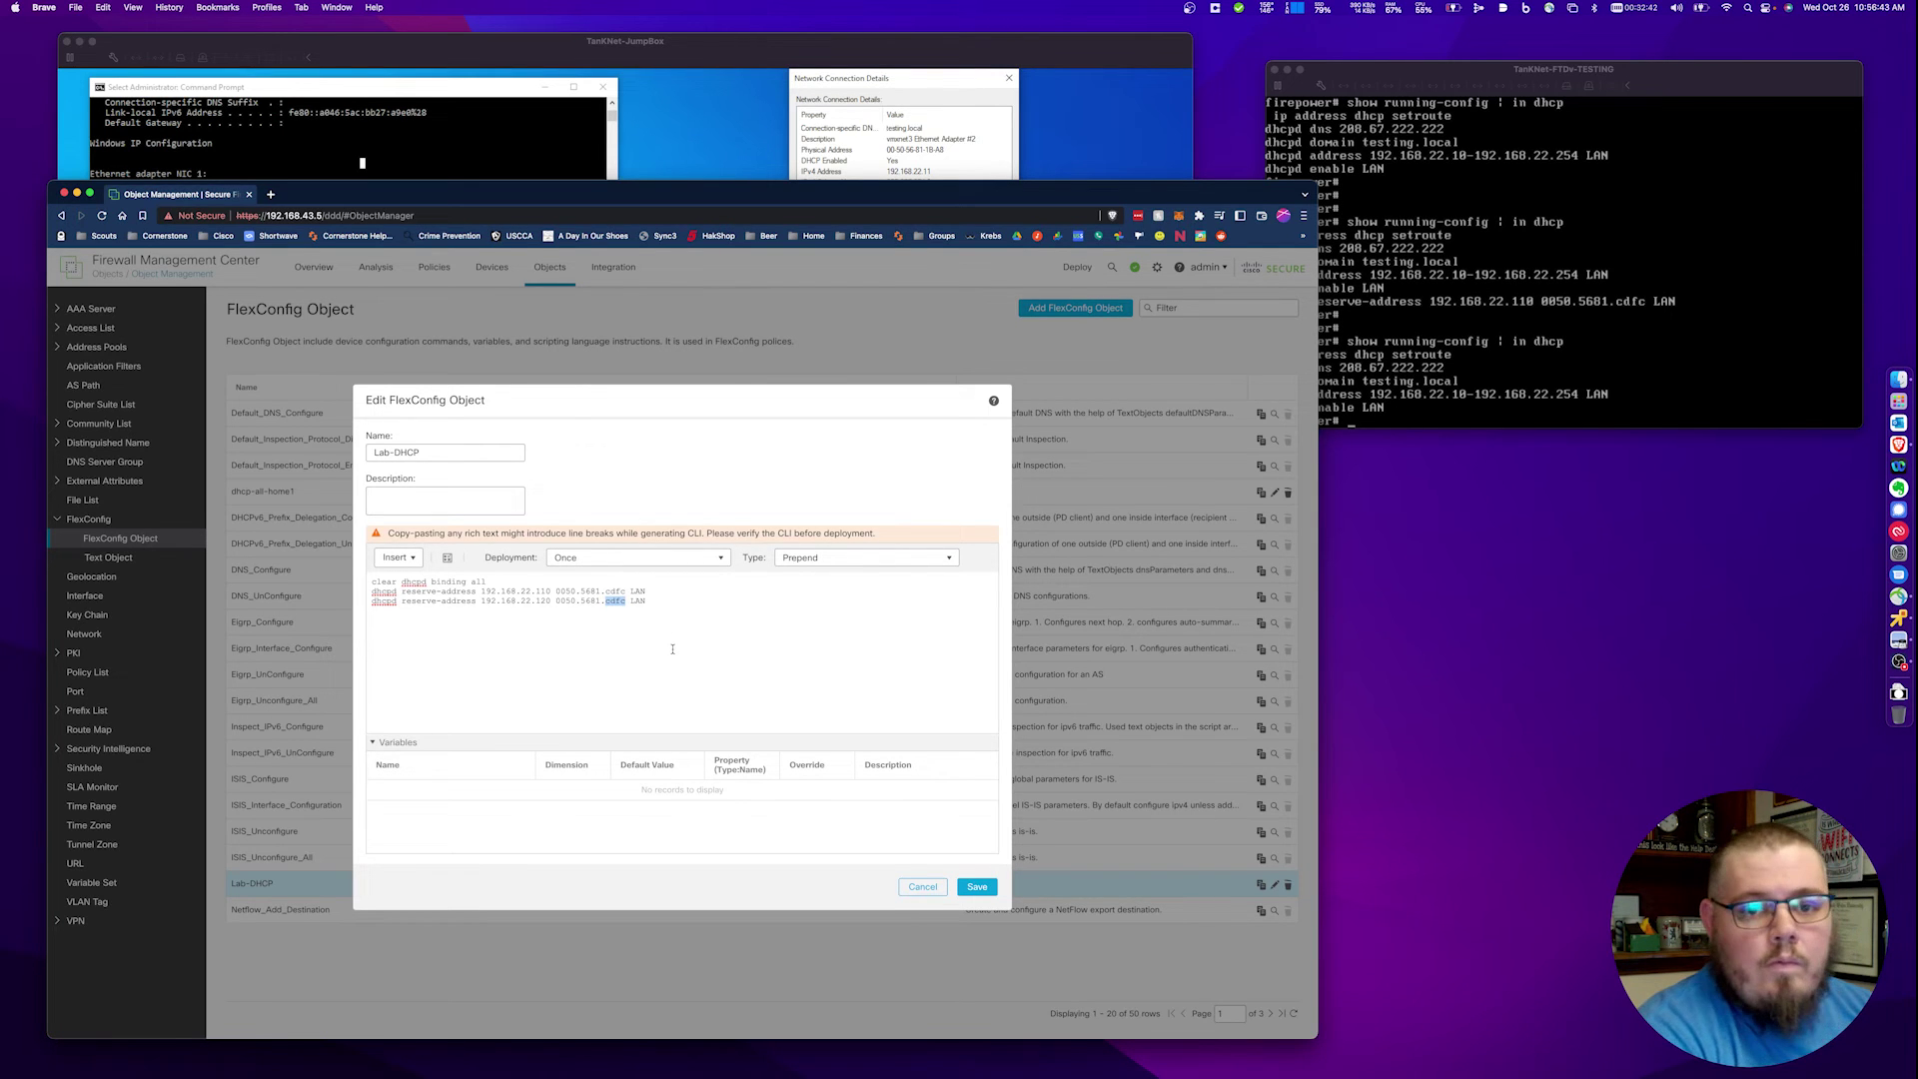
type("1b")
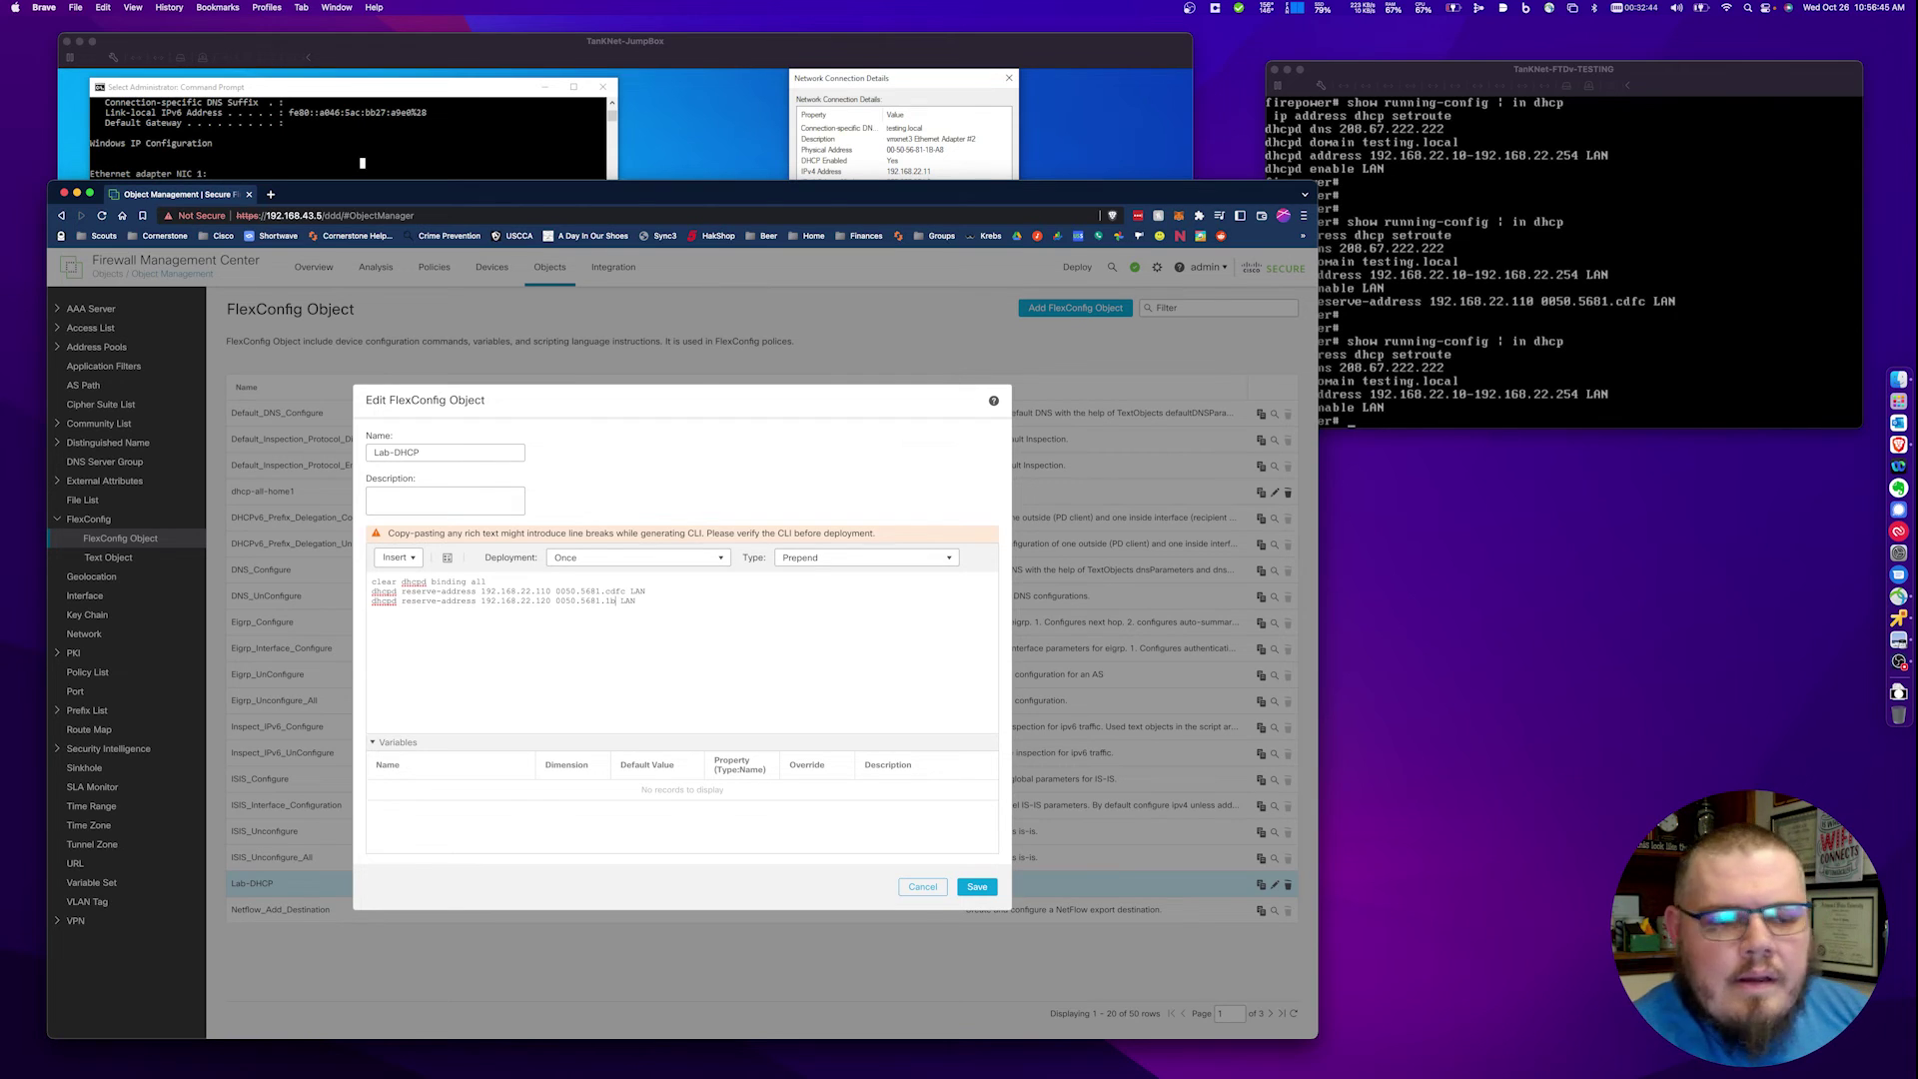
type("a8")
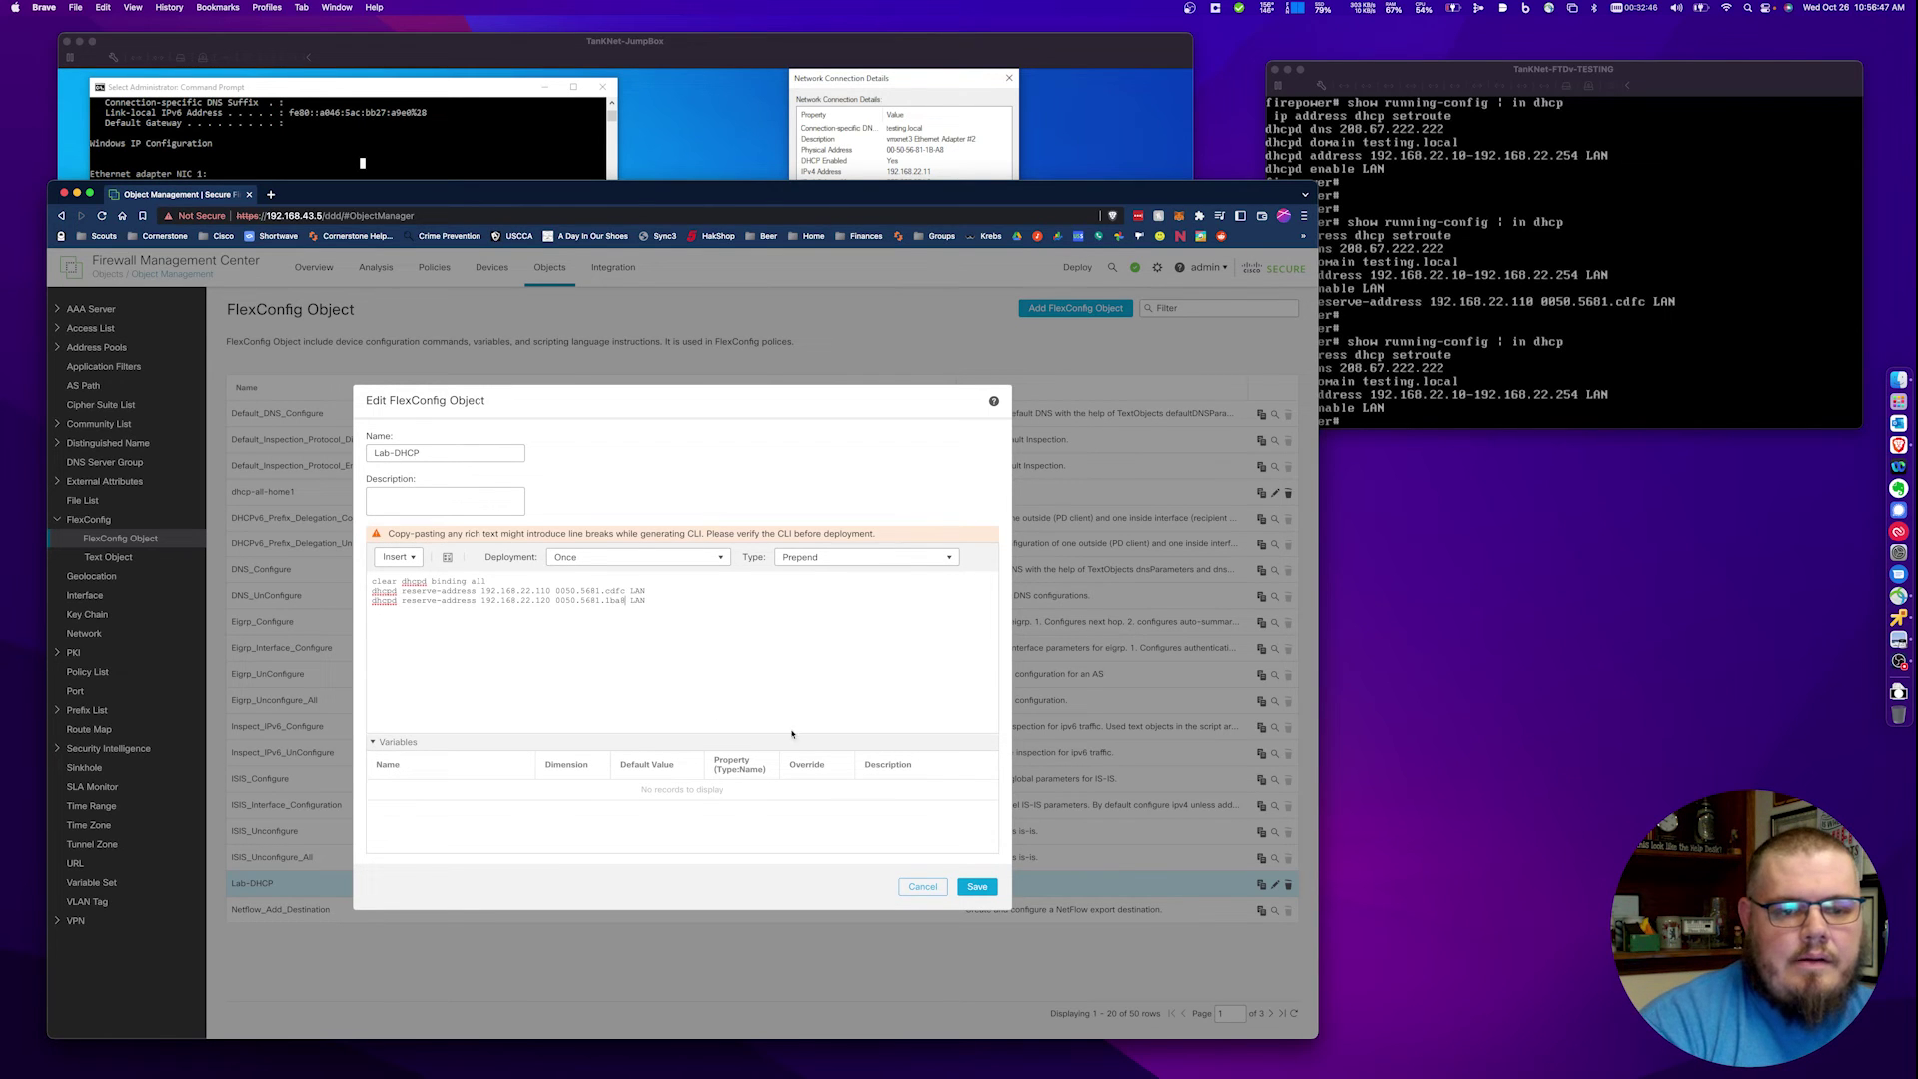
left_click(983, 887)
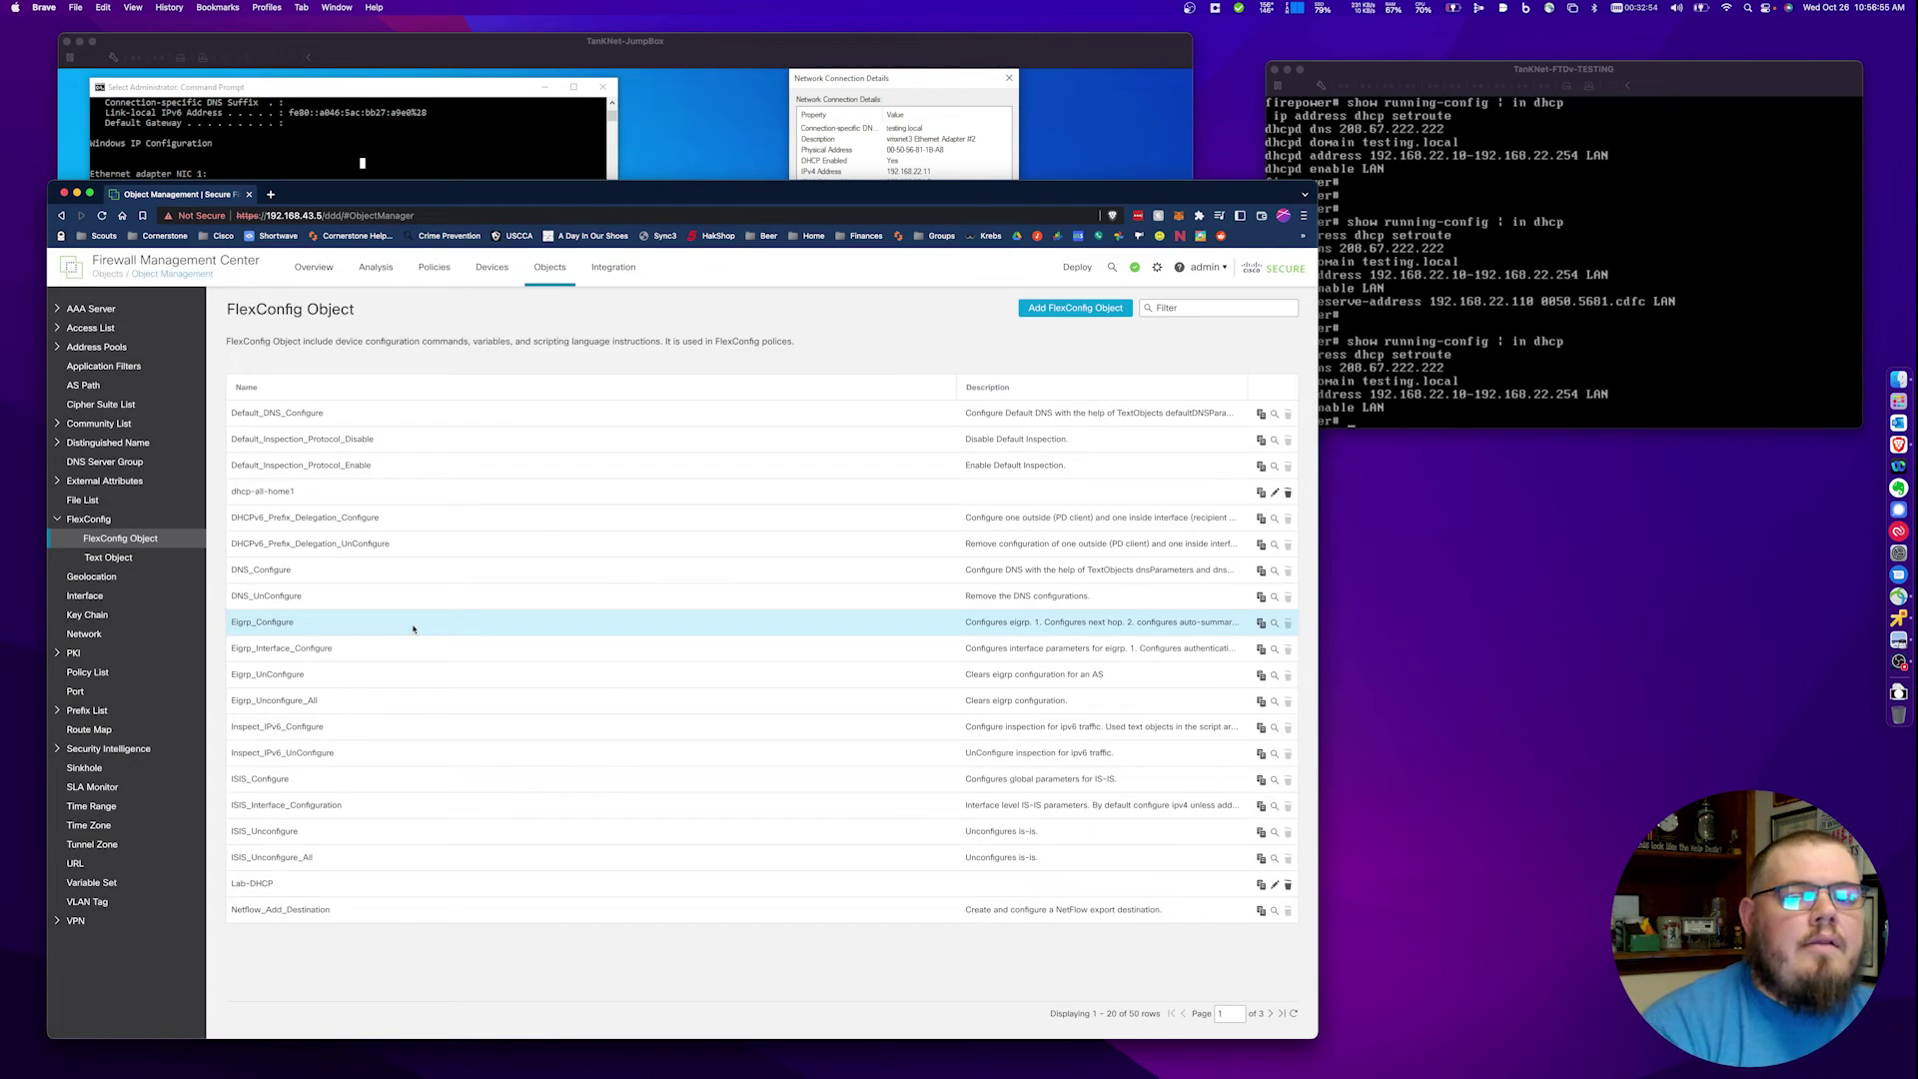
- Deploy all pending changes to 192.168.43.7, proceeding past the validation warning
left_click(1076, 267)
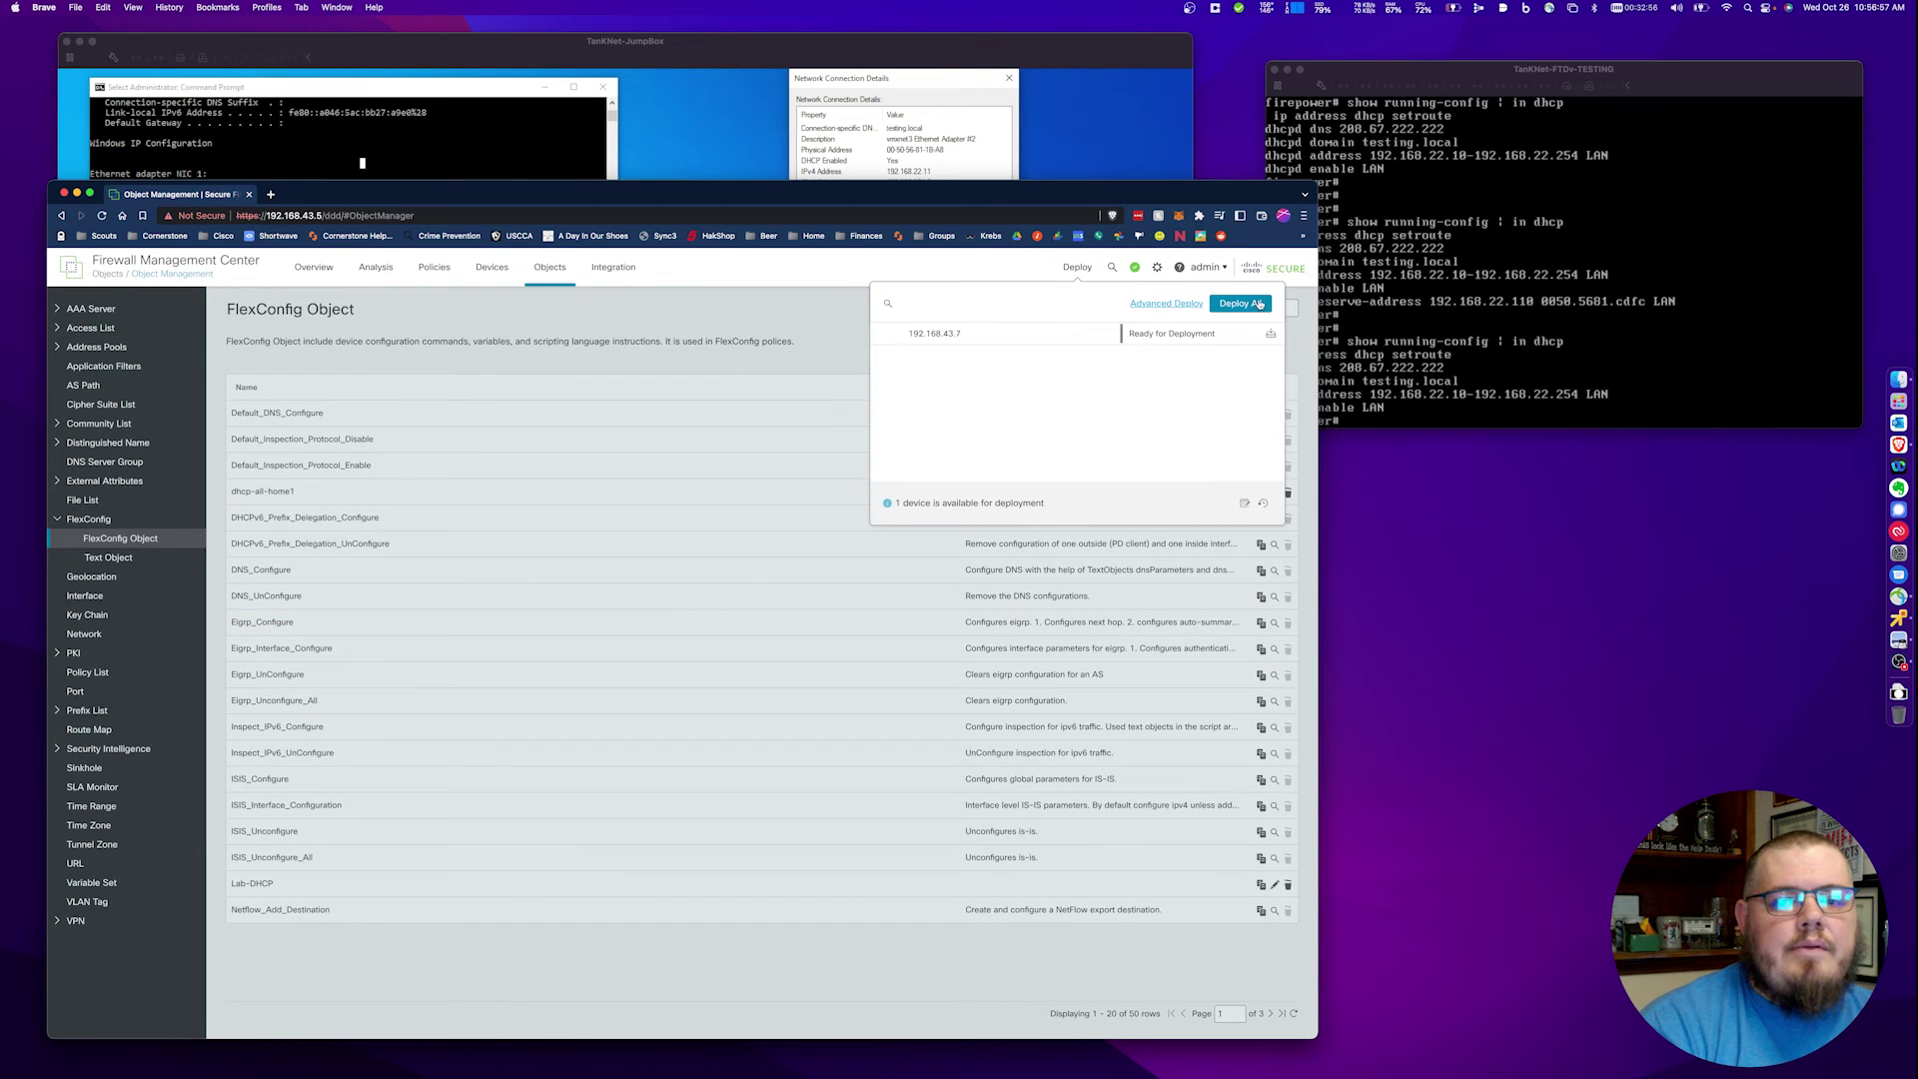
left_click(1255, 304)
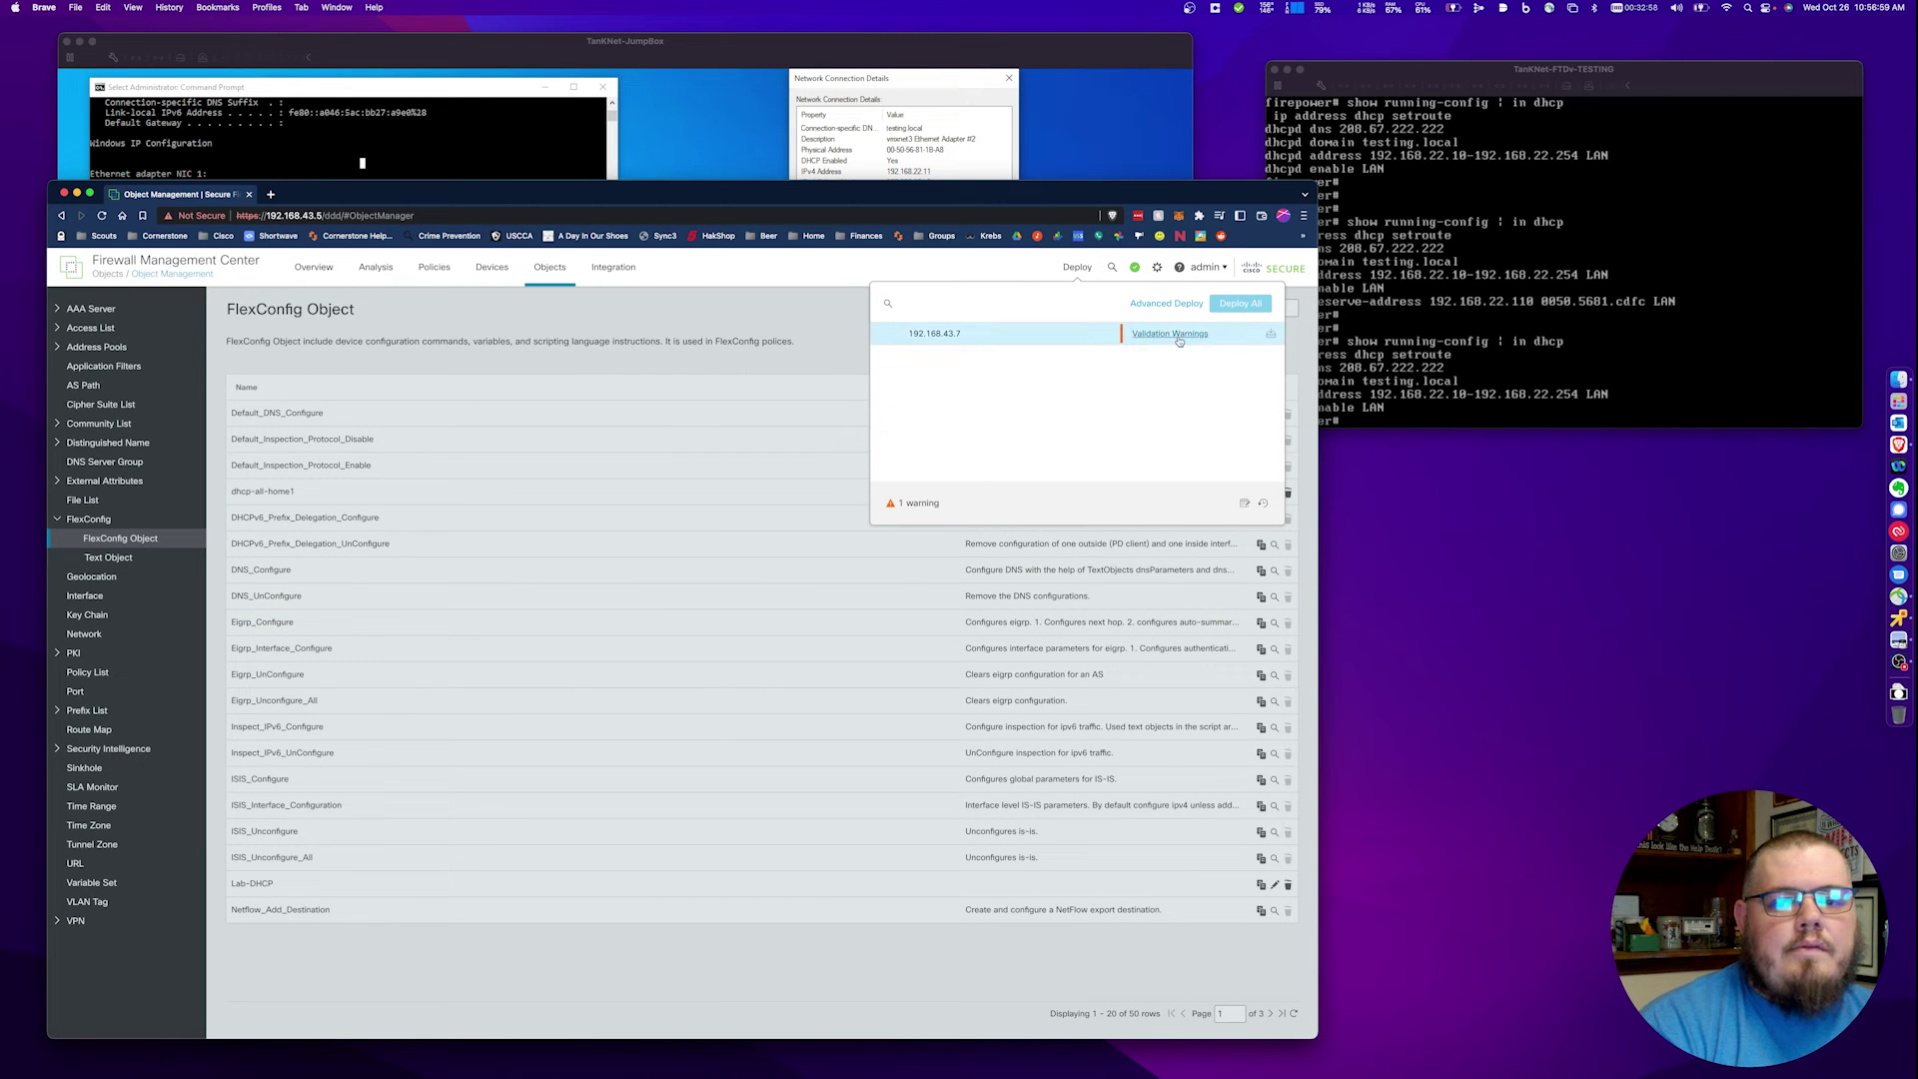
left_click(1237, 471)
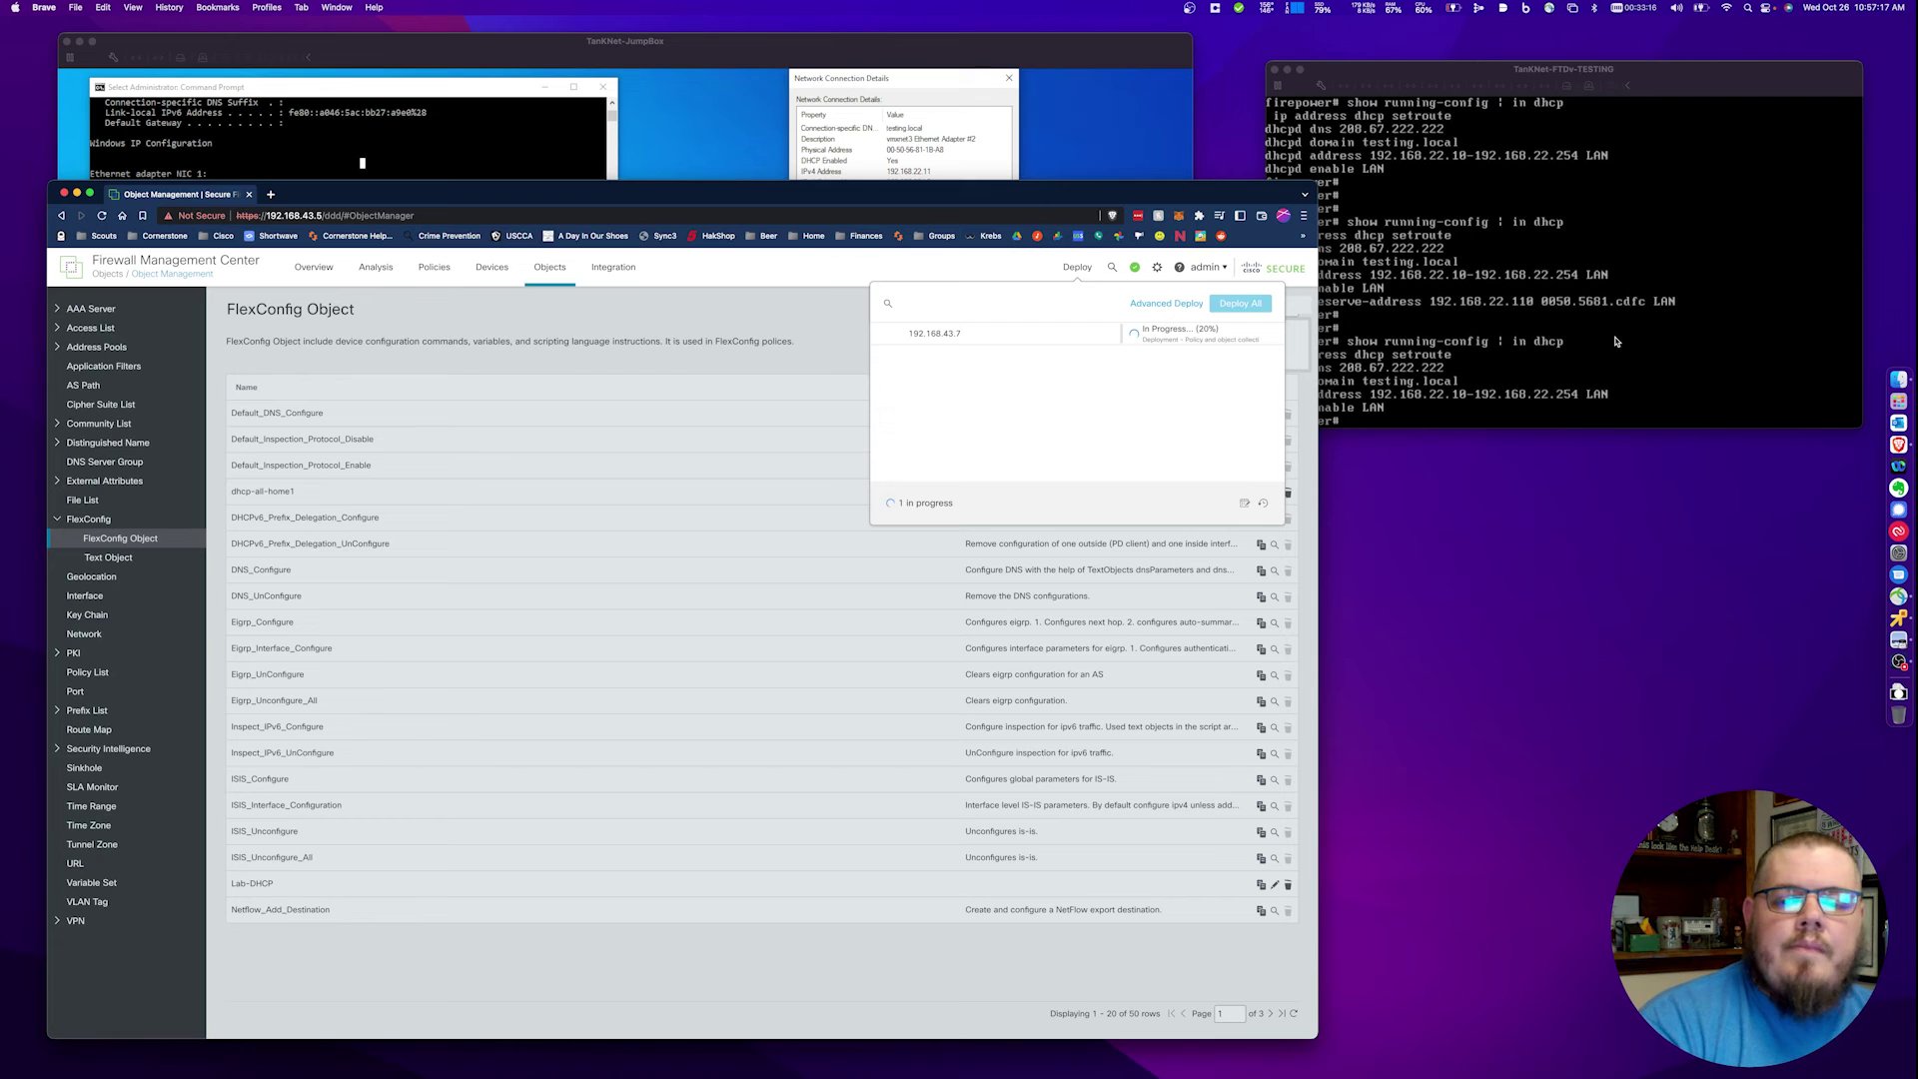
left_click(1618, 344)
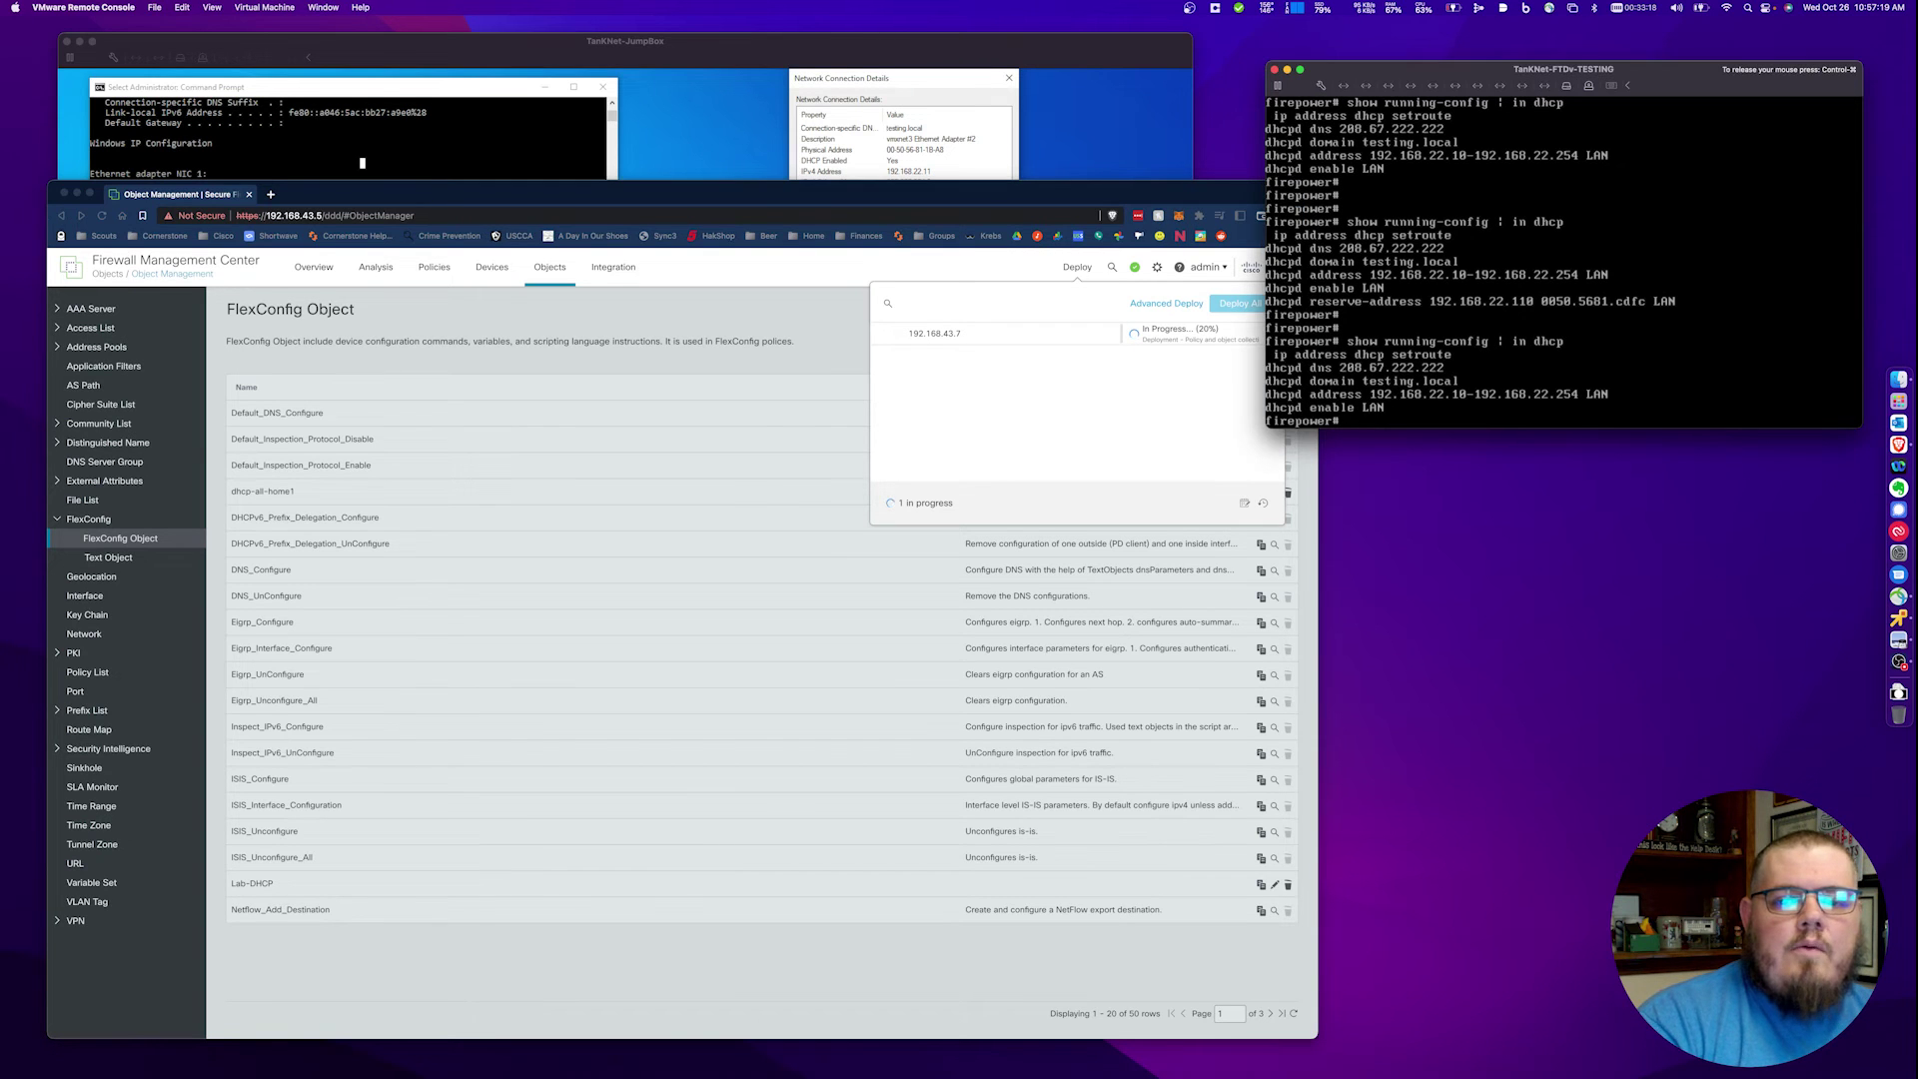
- Rerun the FTD DHCP config check, verifying reservations for 192.168.22.110 and 192.168.22.120
key("Return")
key("Return")
key("Return")
key("Return")
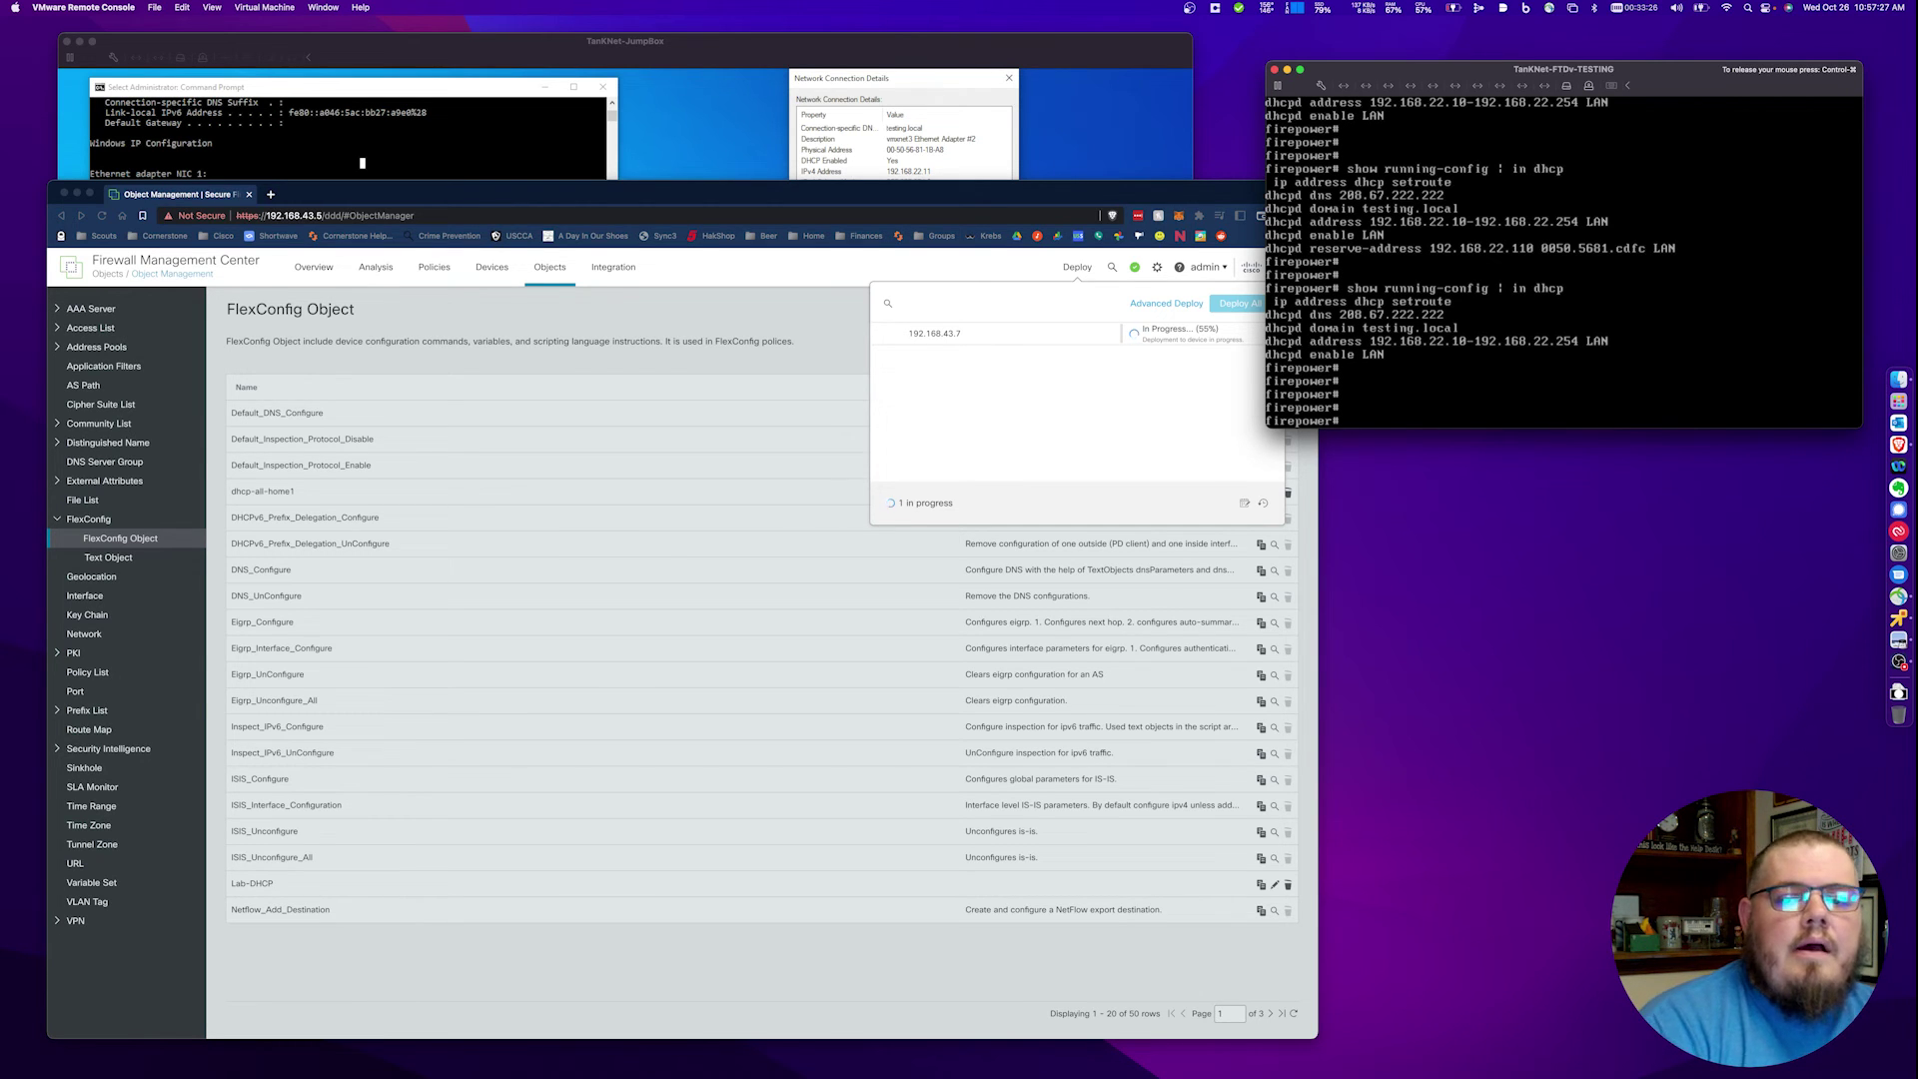
key("Up")
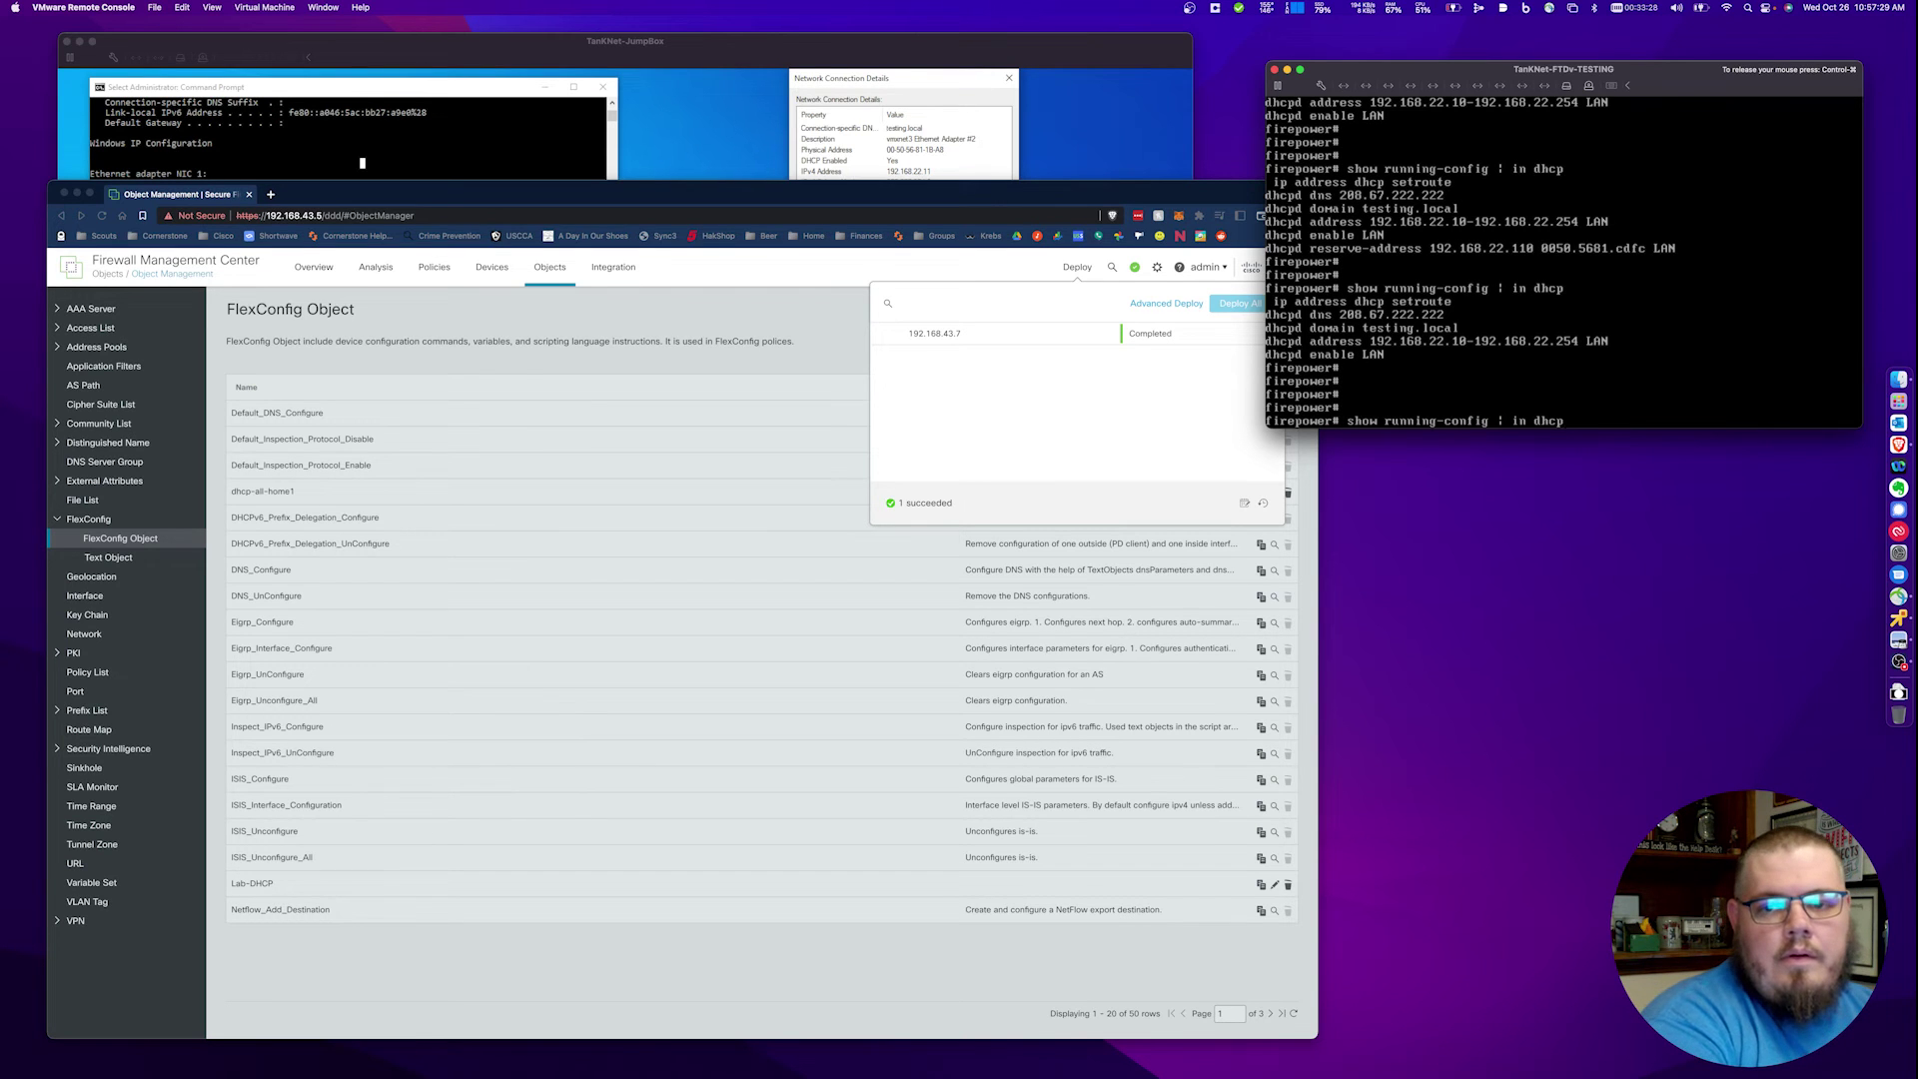
key("Return")
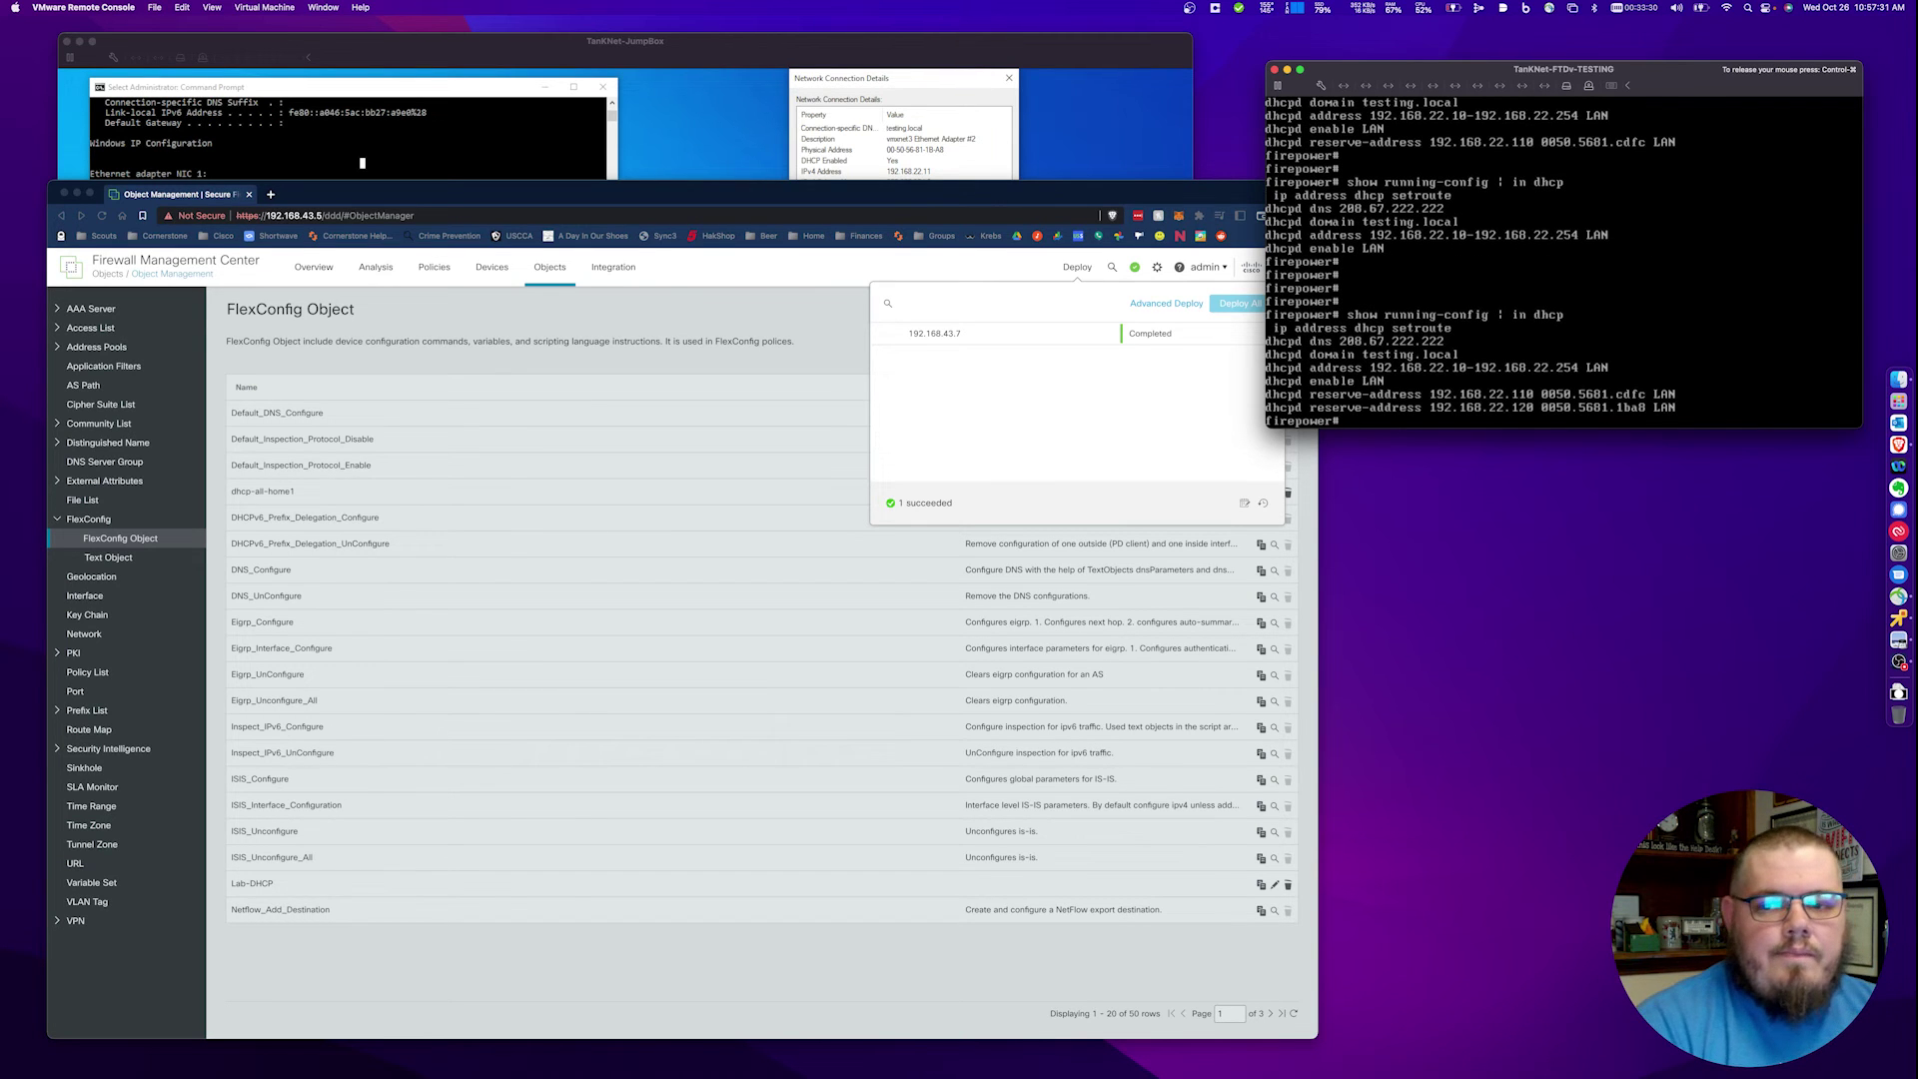
key("ctrl+super")
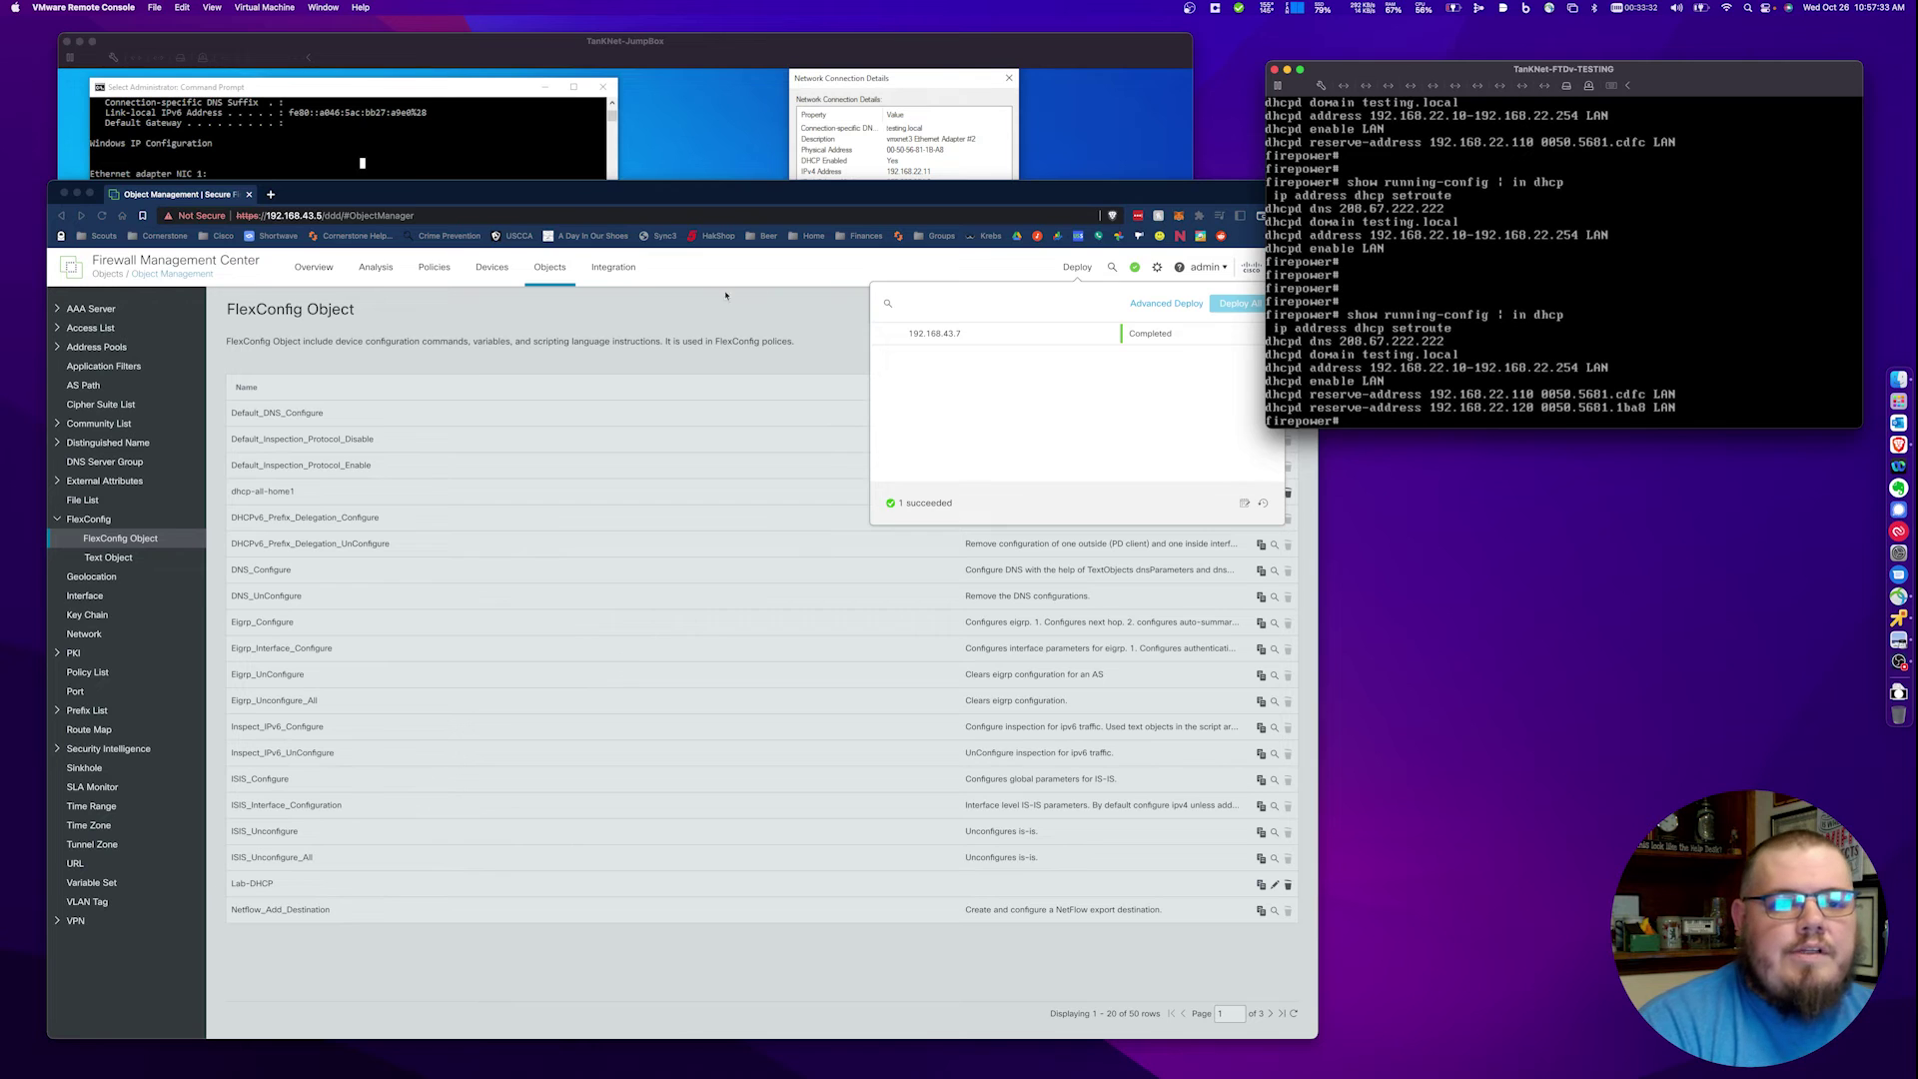
left_click(434, 133)
- Rerun 'ipconfig /release && ipconfig /renew' on the JumpBox to get 192.168.22.120, then return to Management Center
key("Up")
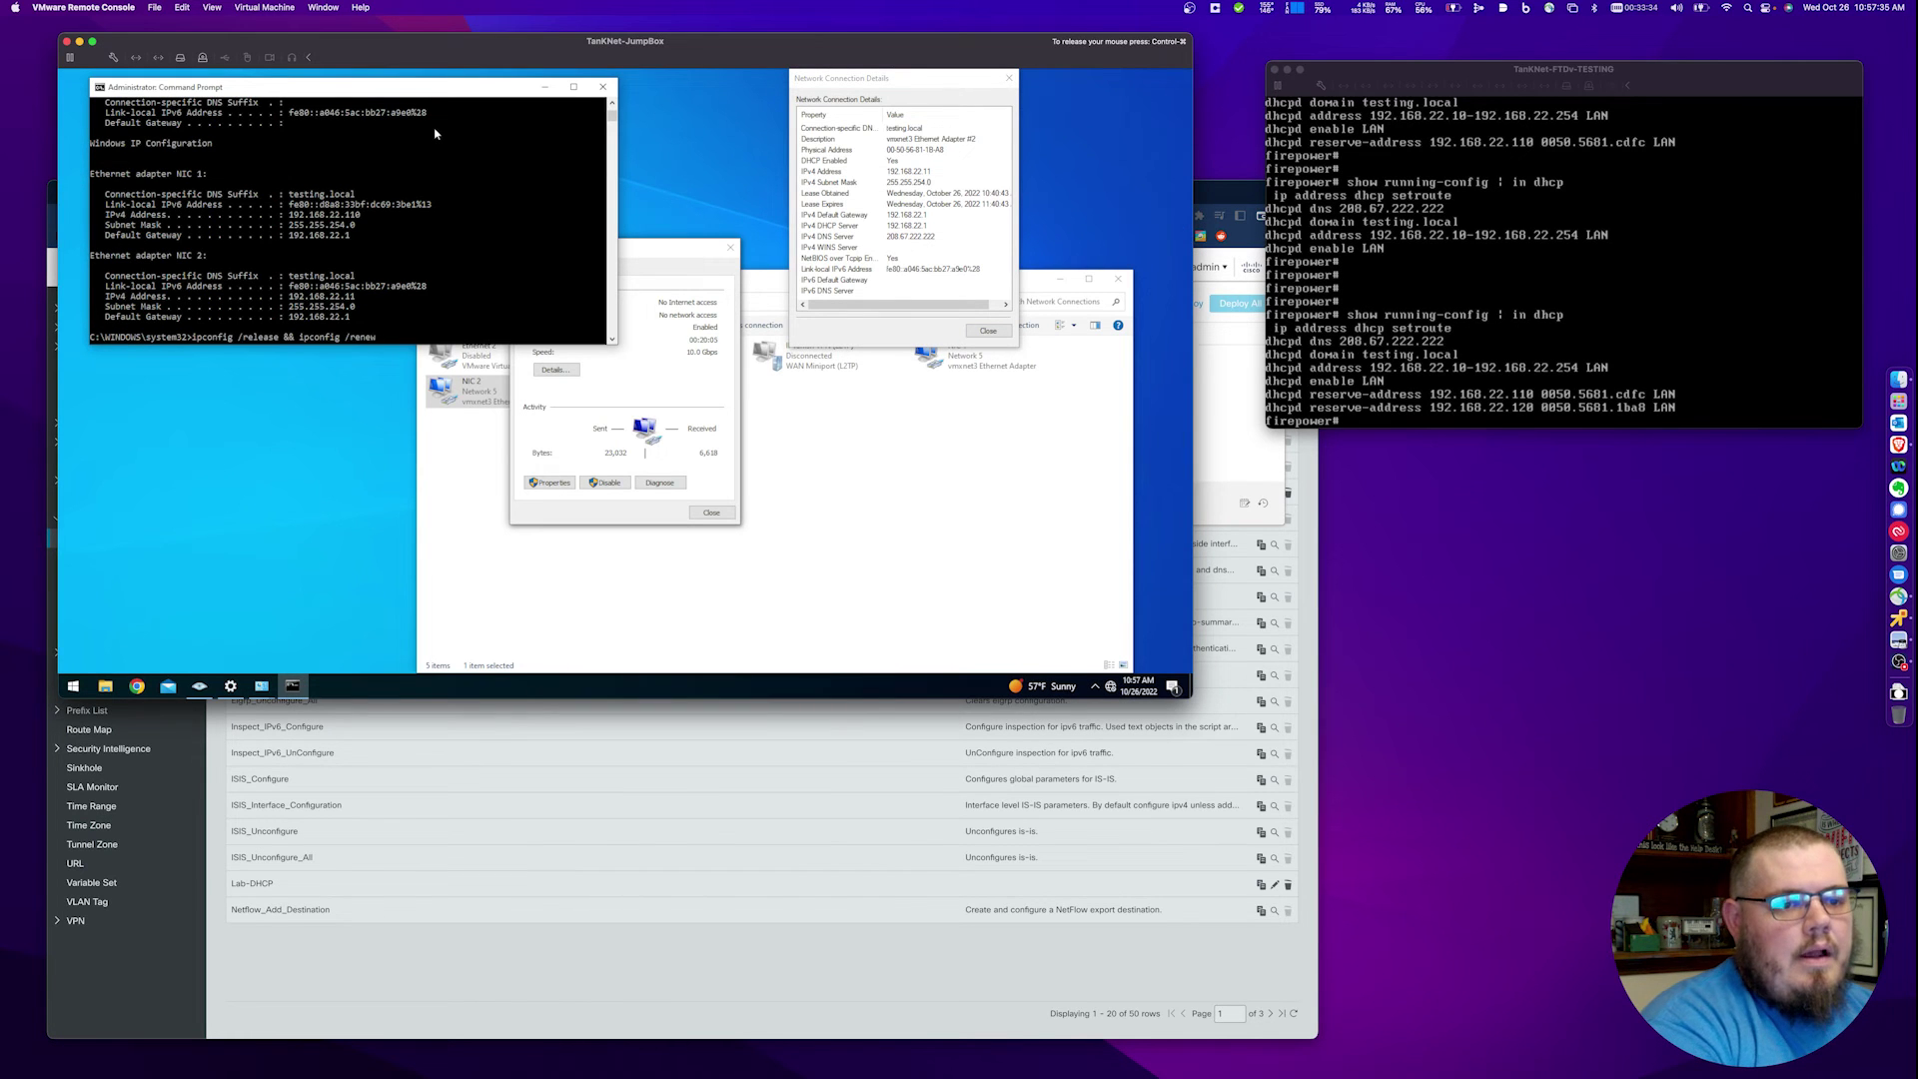
key("Return")
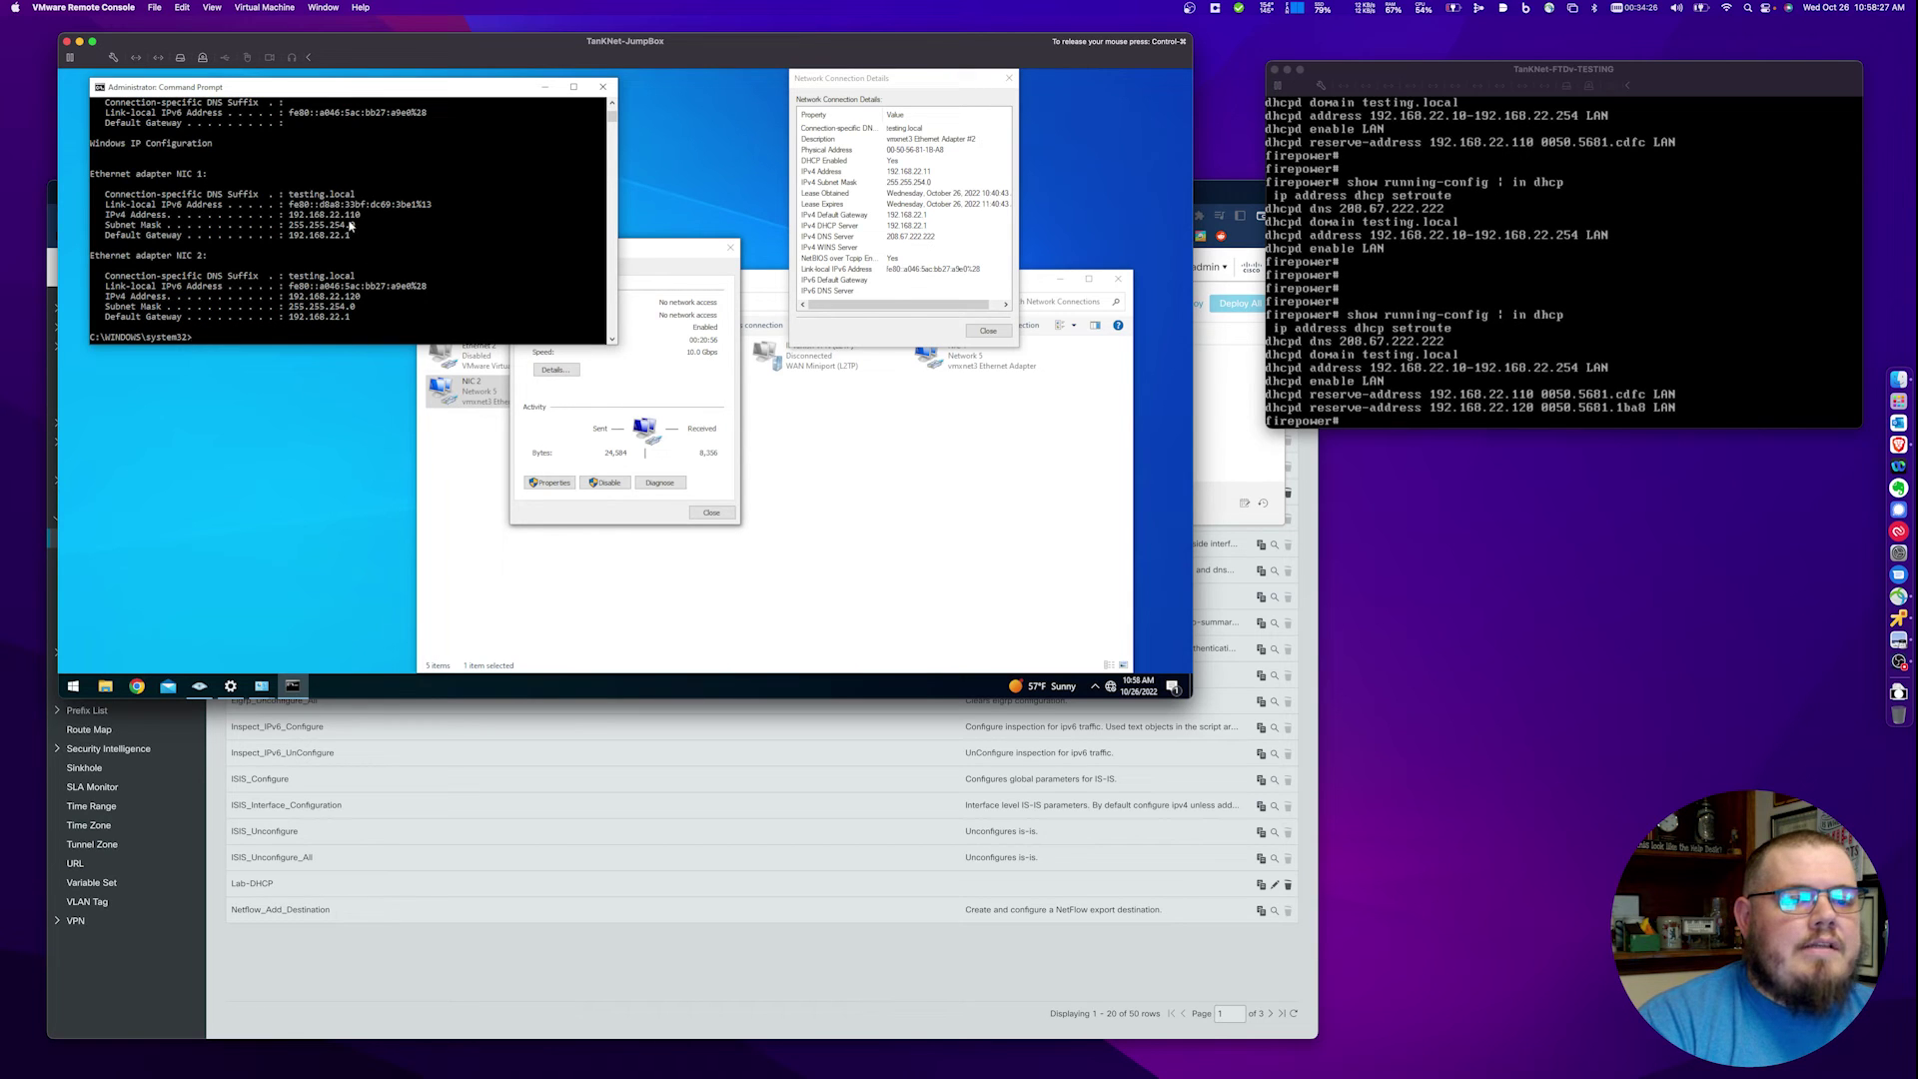
key("ctrl+super")
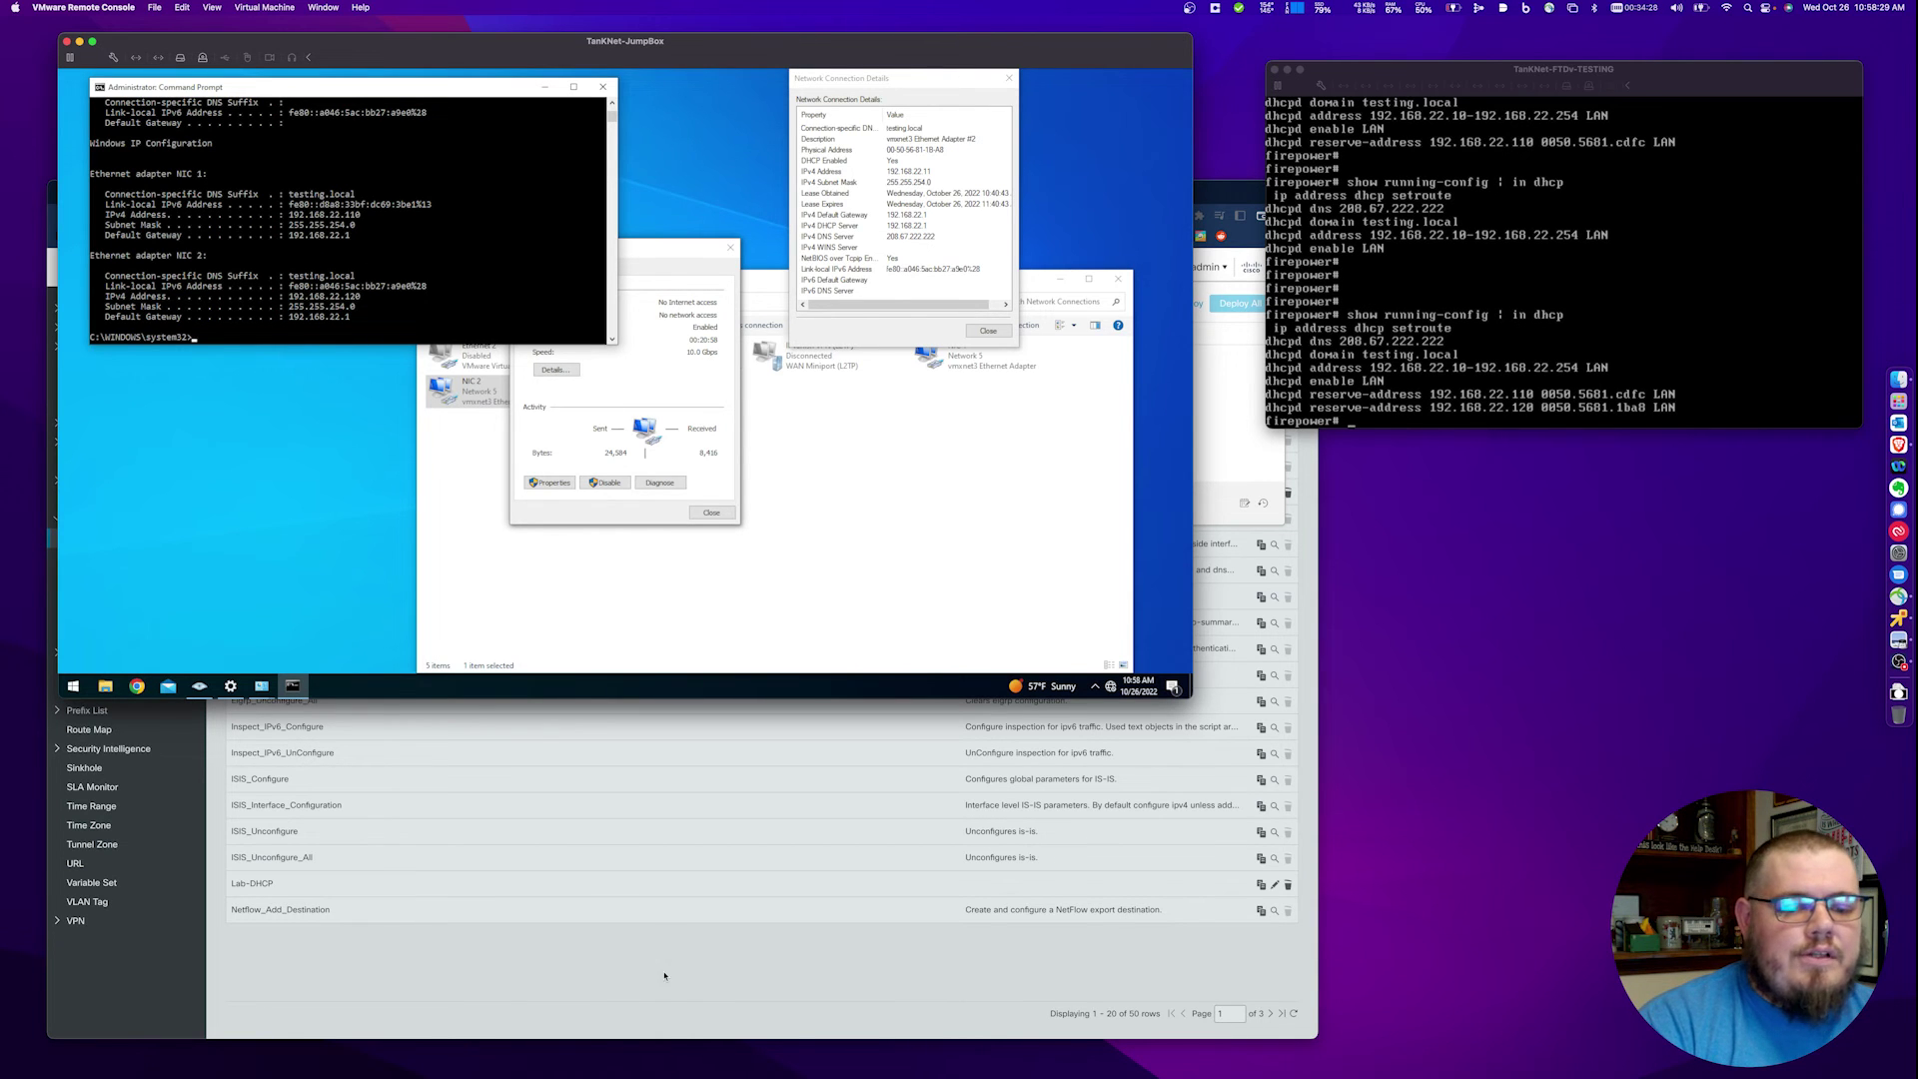
left_click(668, 983)
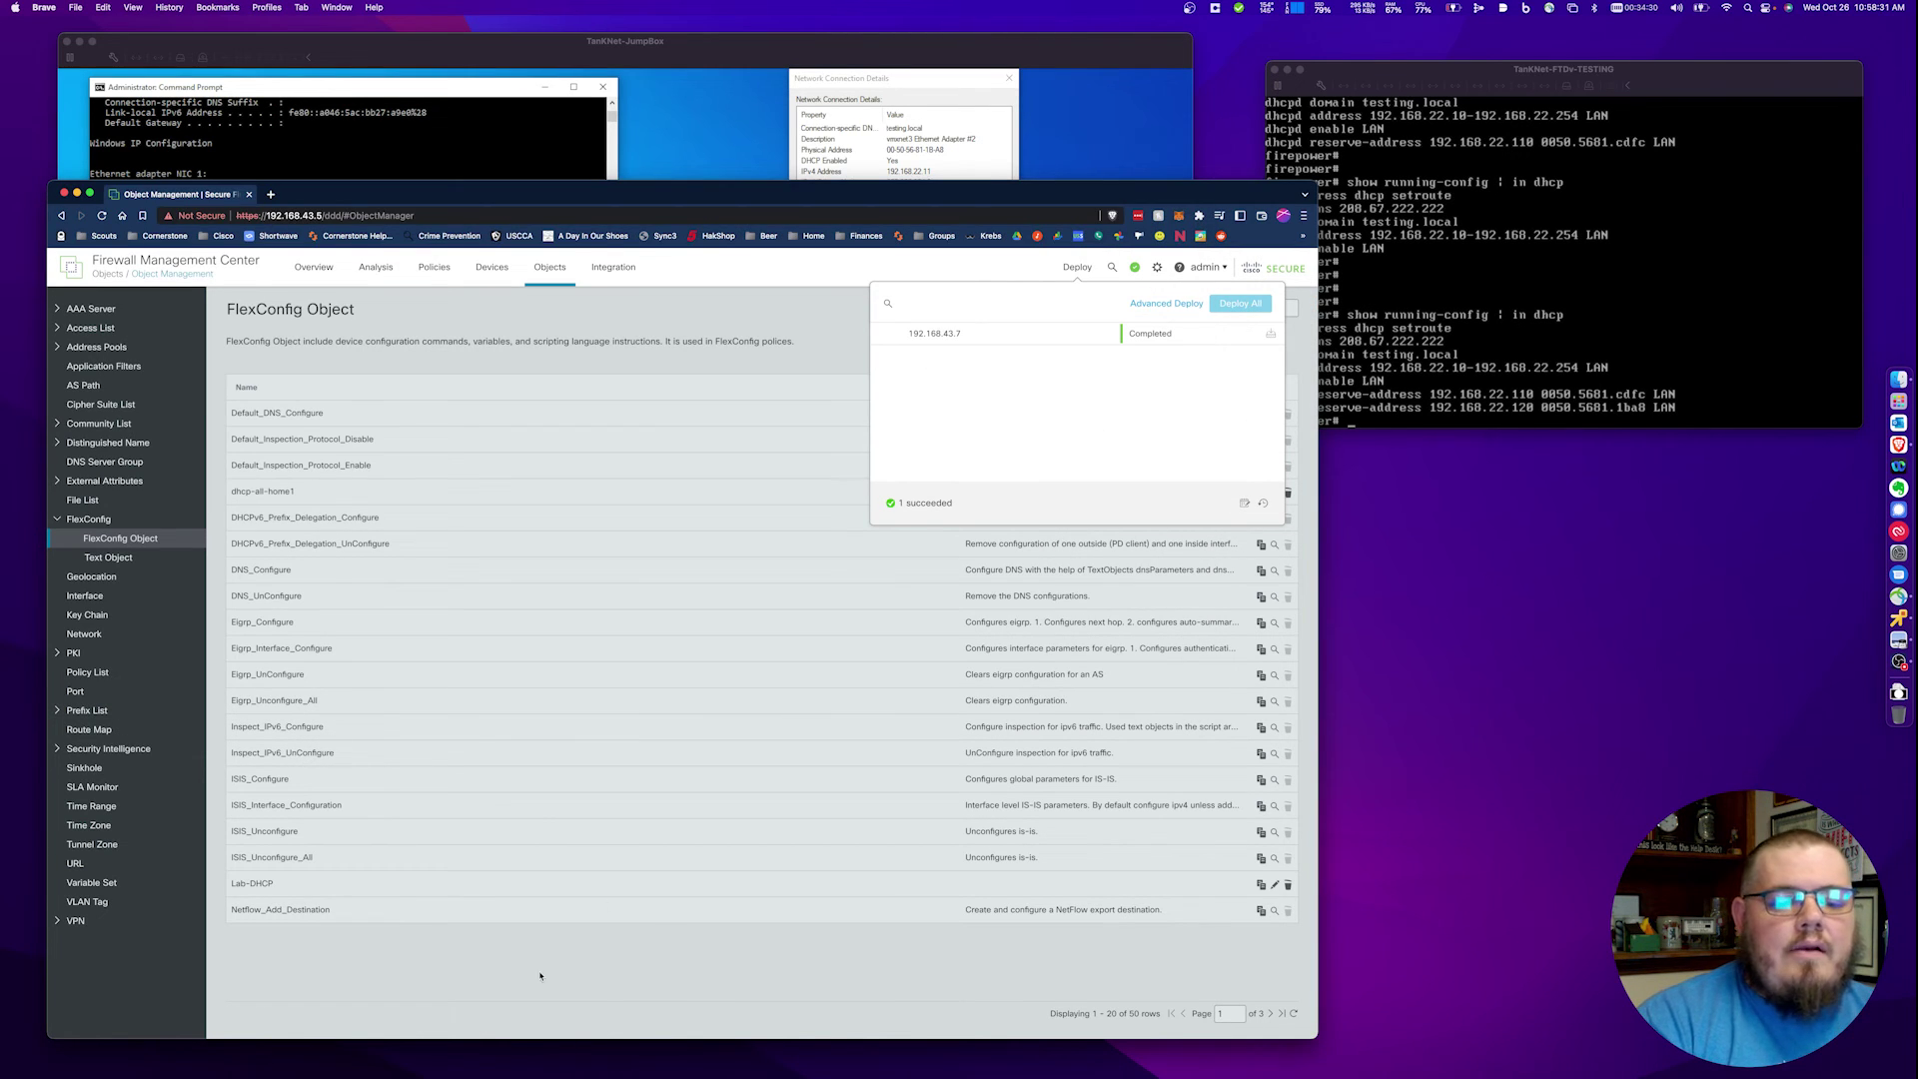
- Prefix both Lab-DHCP dhcpd reserve-address lines with 'no'
left_click(490, 966)
left_click(255, 884)
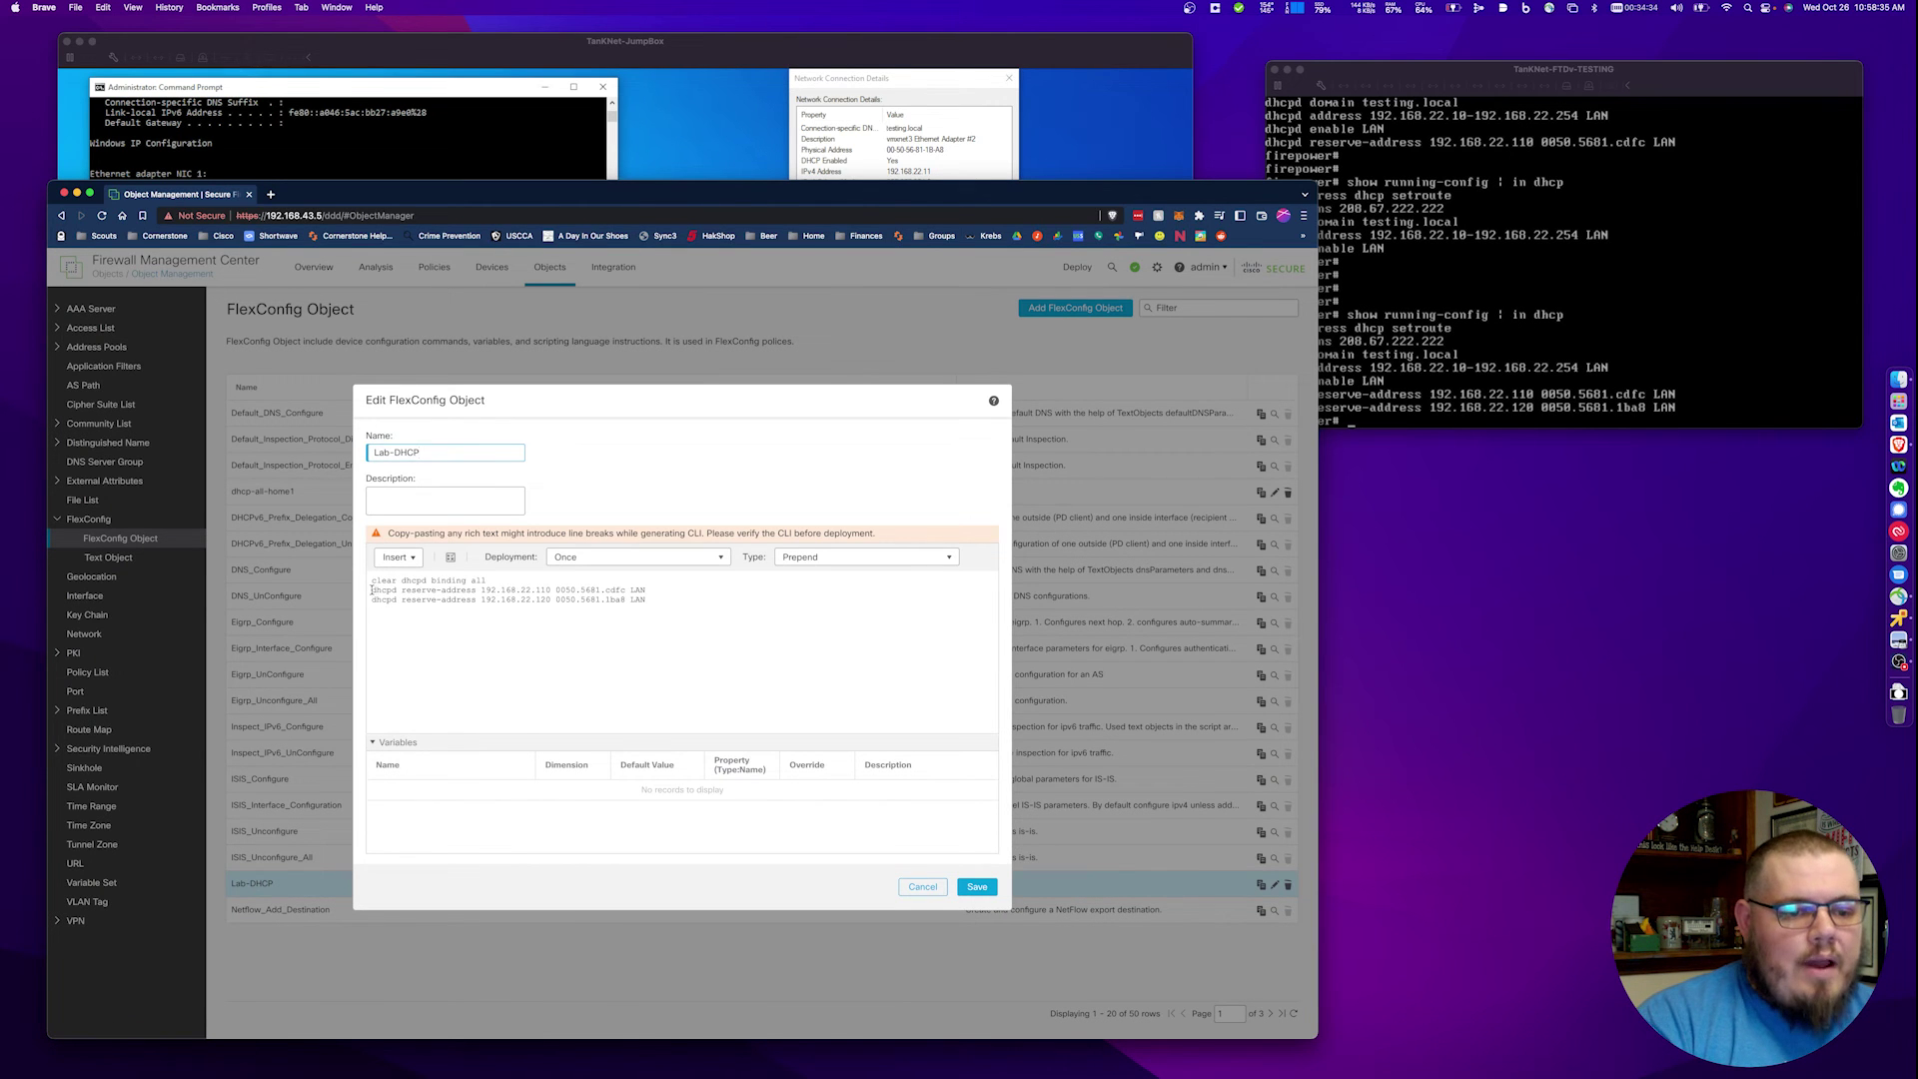
type("no ")
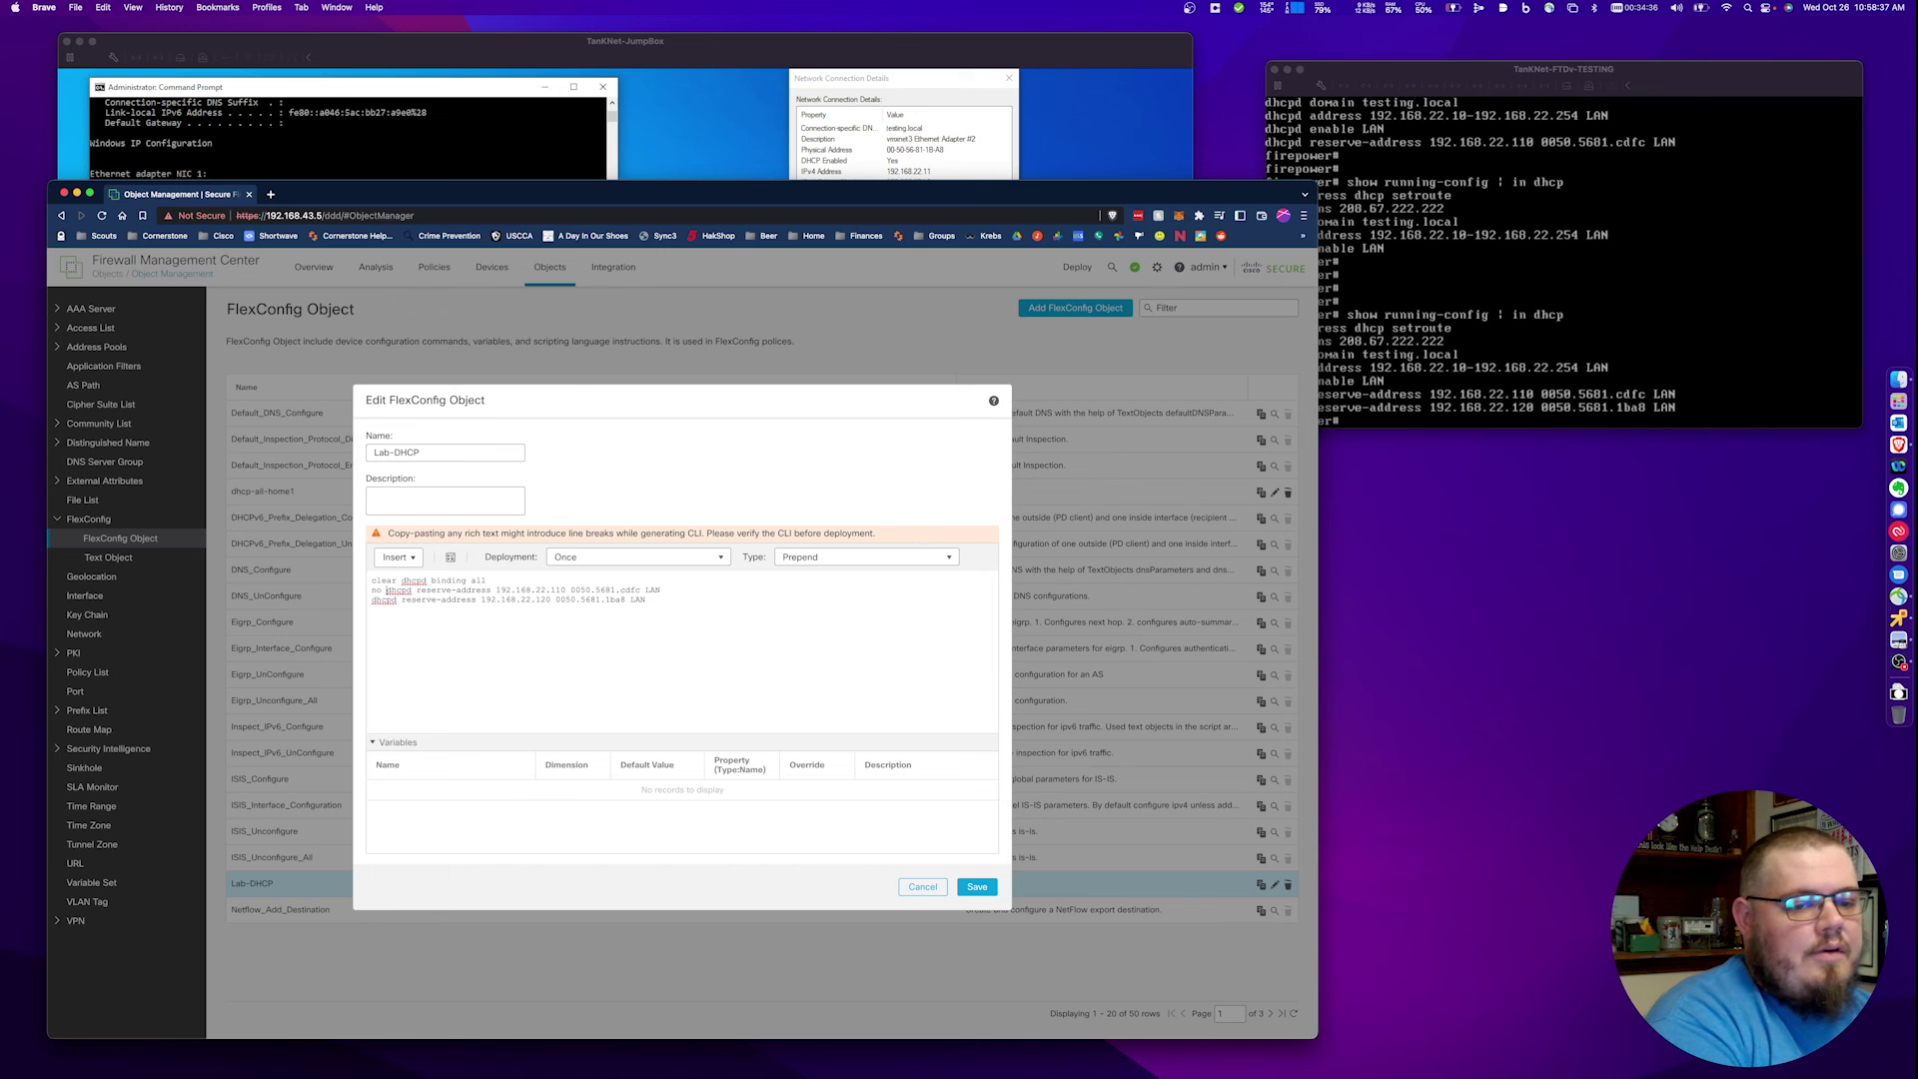
type("no")
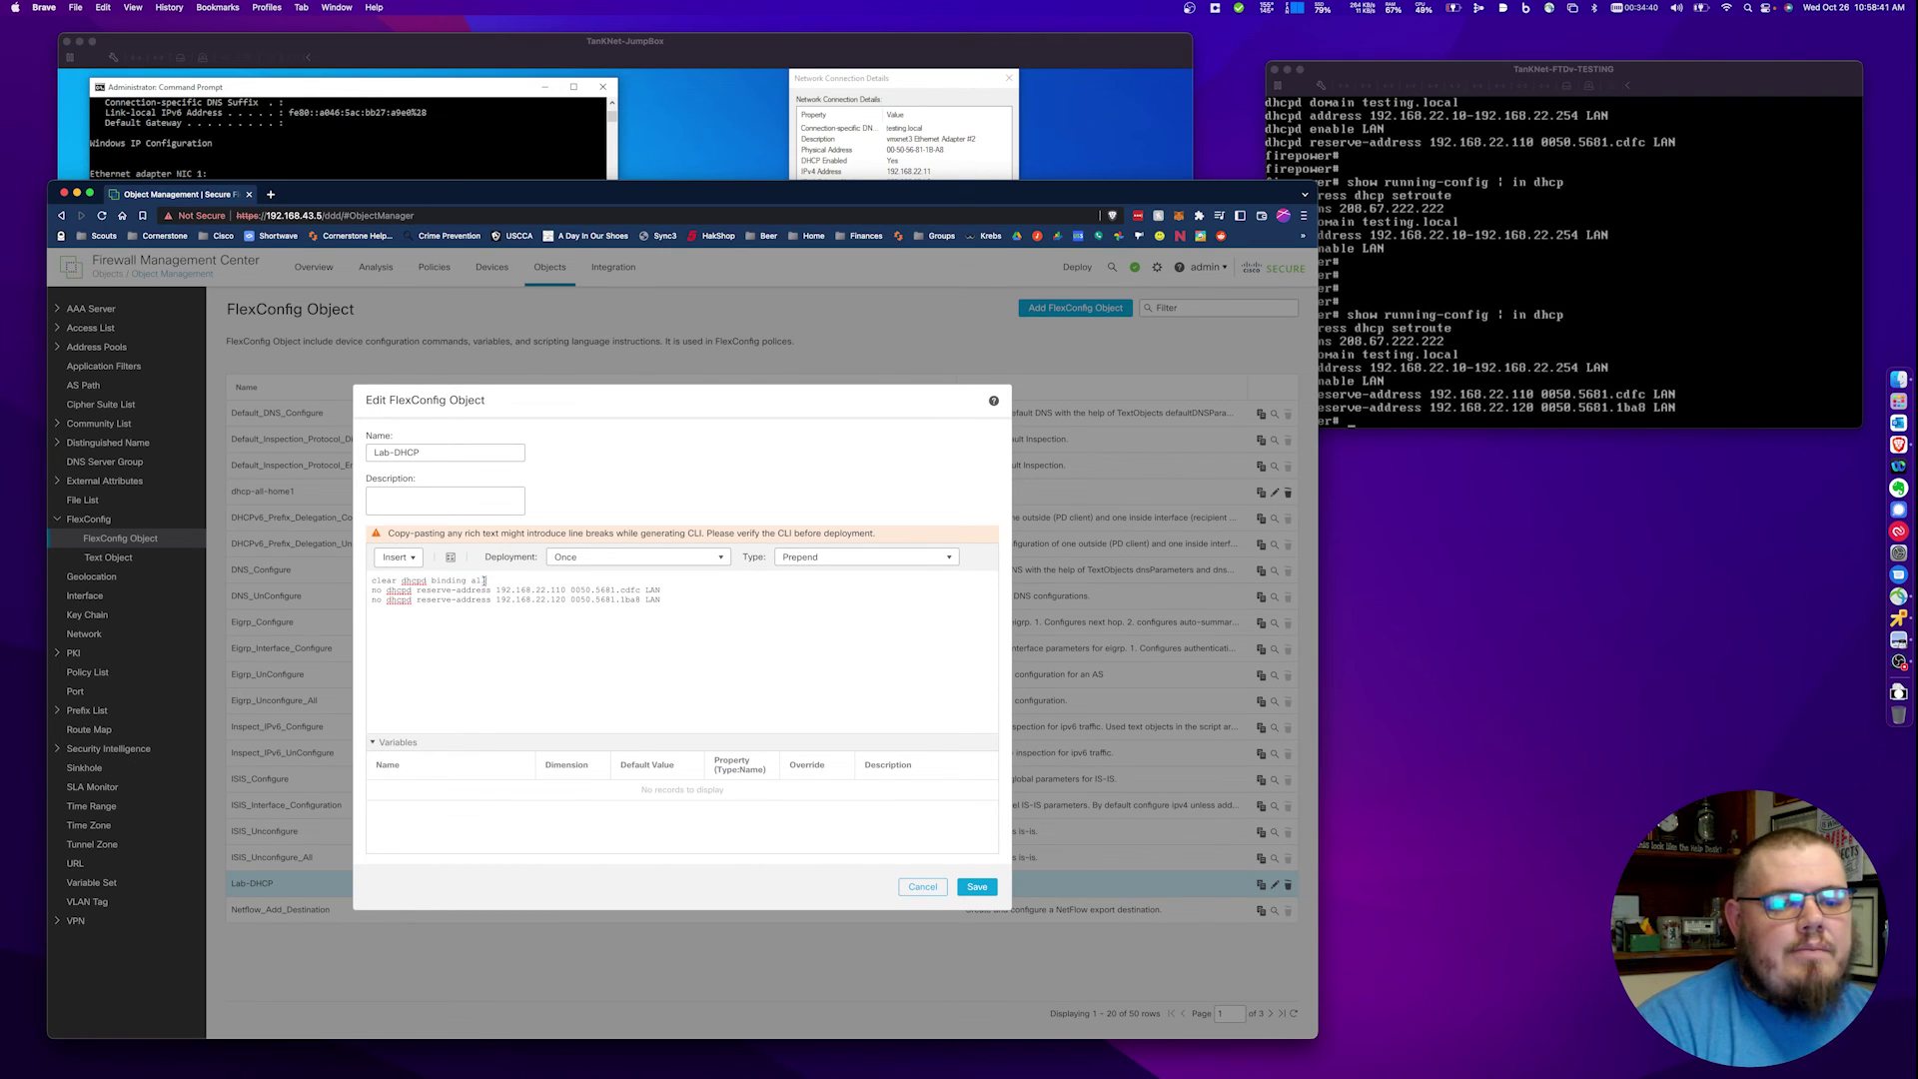
- Move 'clear dhcpd binding all' below the reservation lines and save Lab-DHCP
left_click_drag(485, 580, 367, 581)
key("super+c")
key("BackSpace")
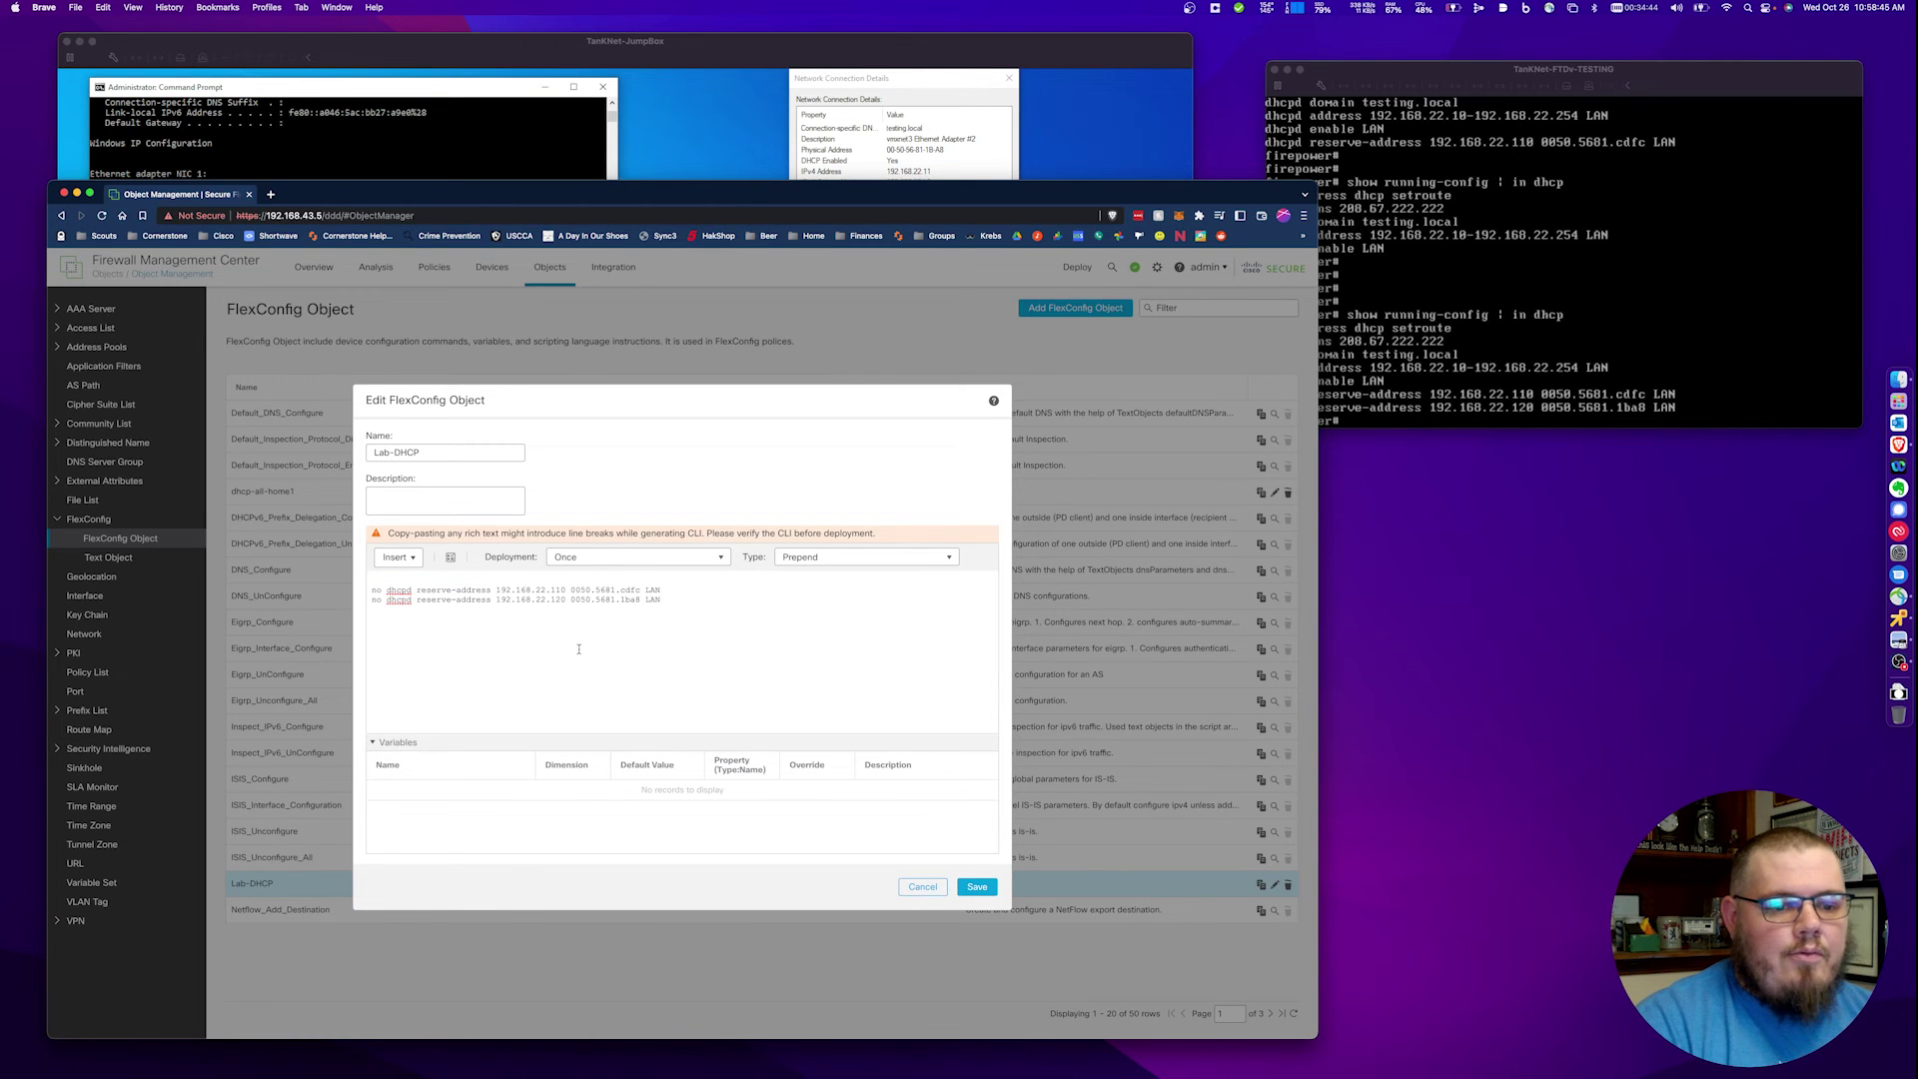
key("Return")
key("Return")
key("super+v")
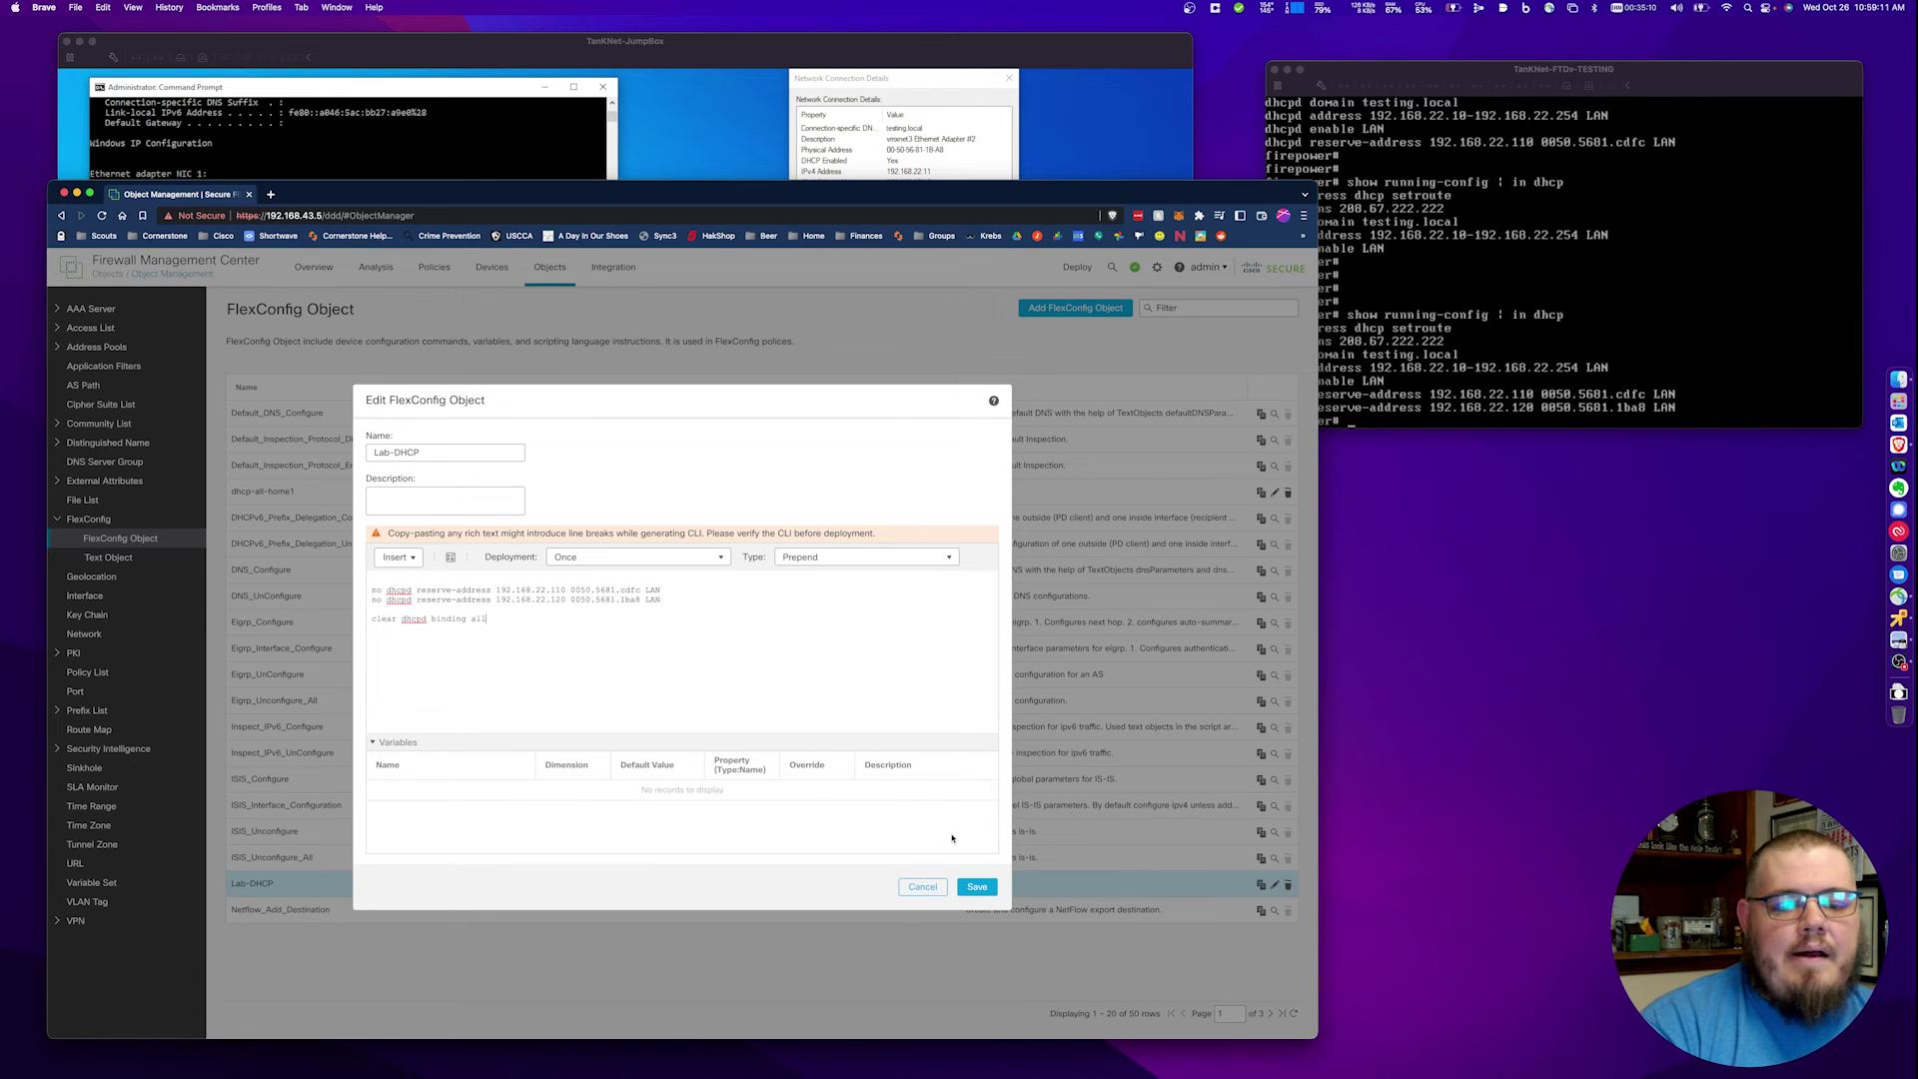
left_click(974, 892)
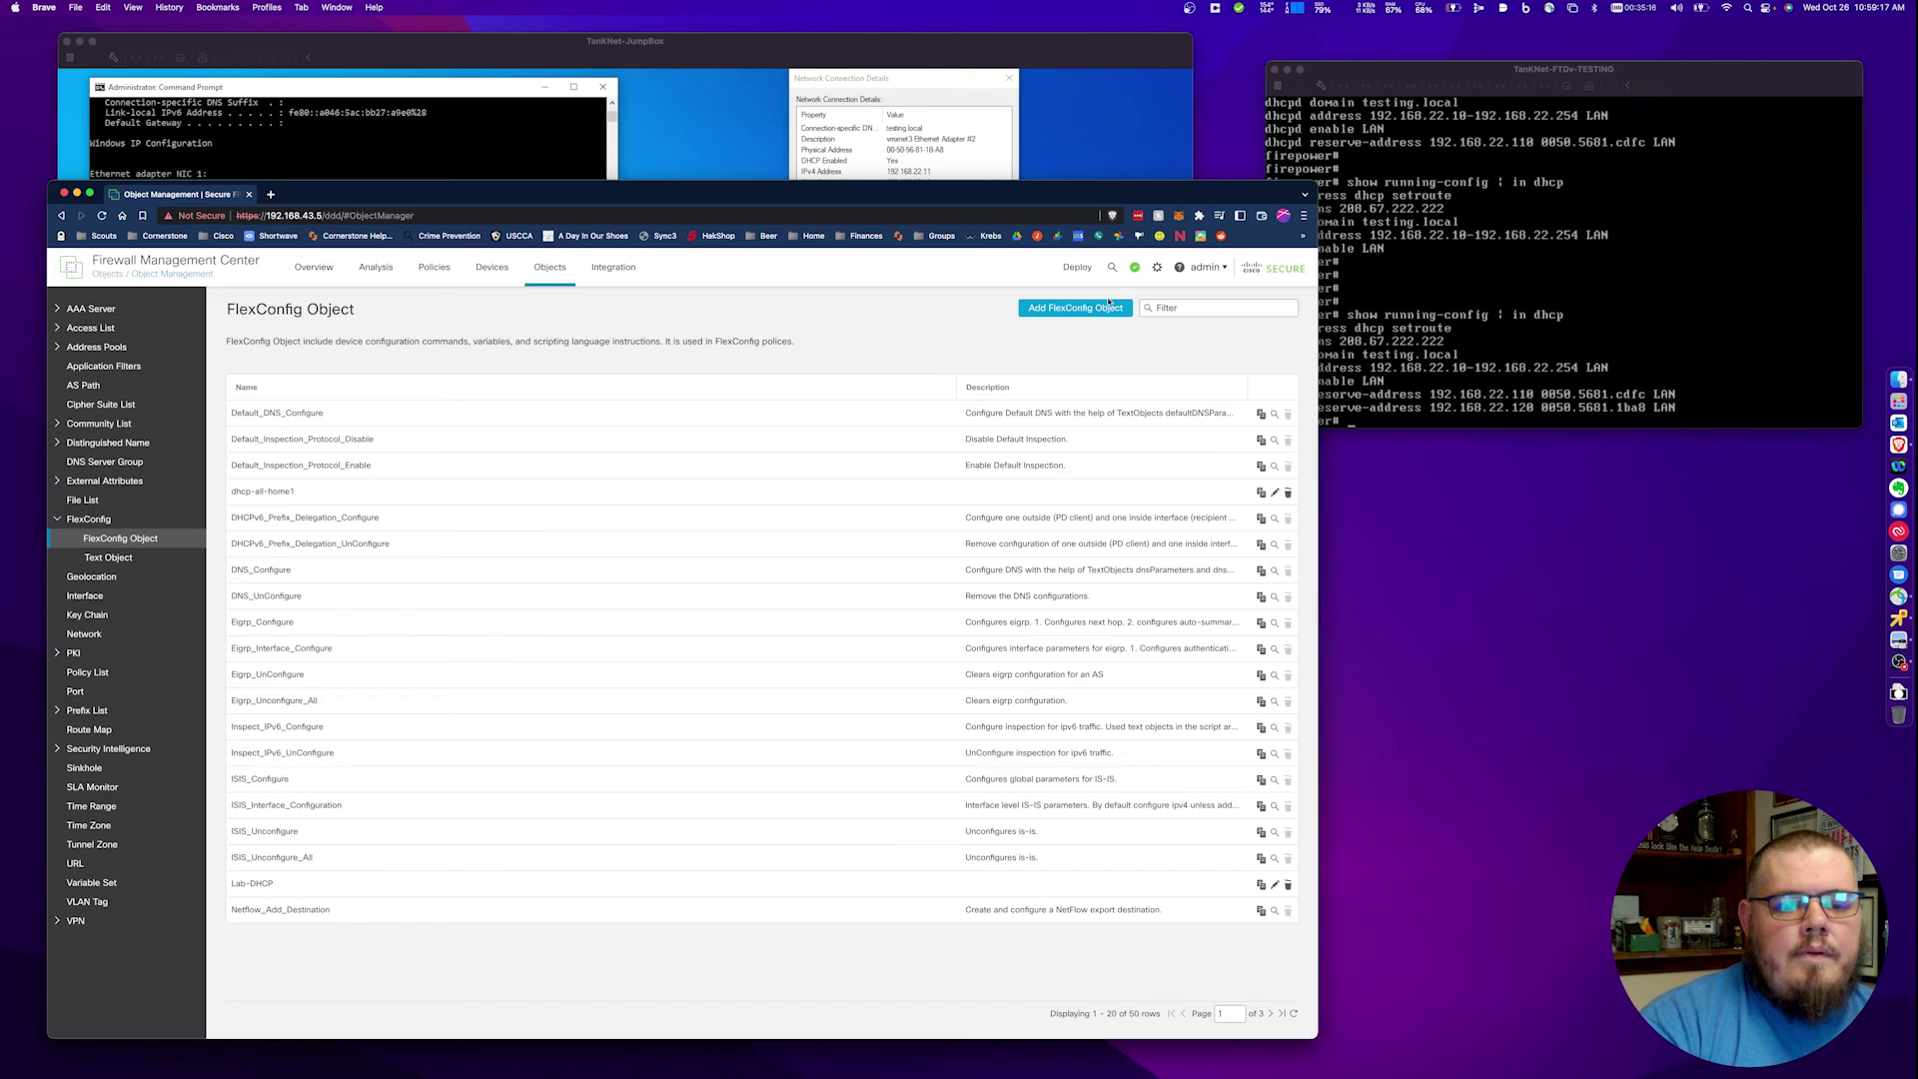
- Deploy the revised Lab-DHCP FlexConfig to 192.168.43.7, proceeding past the validation warning
left_click(1075, 266)
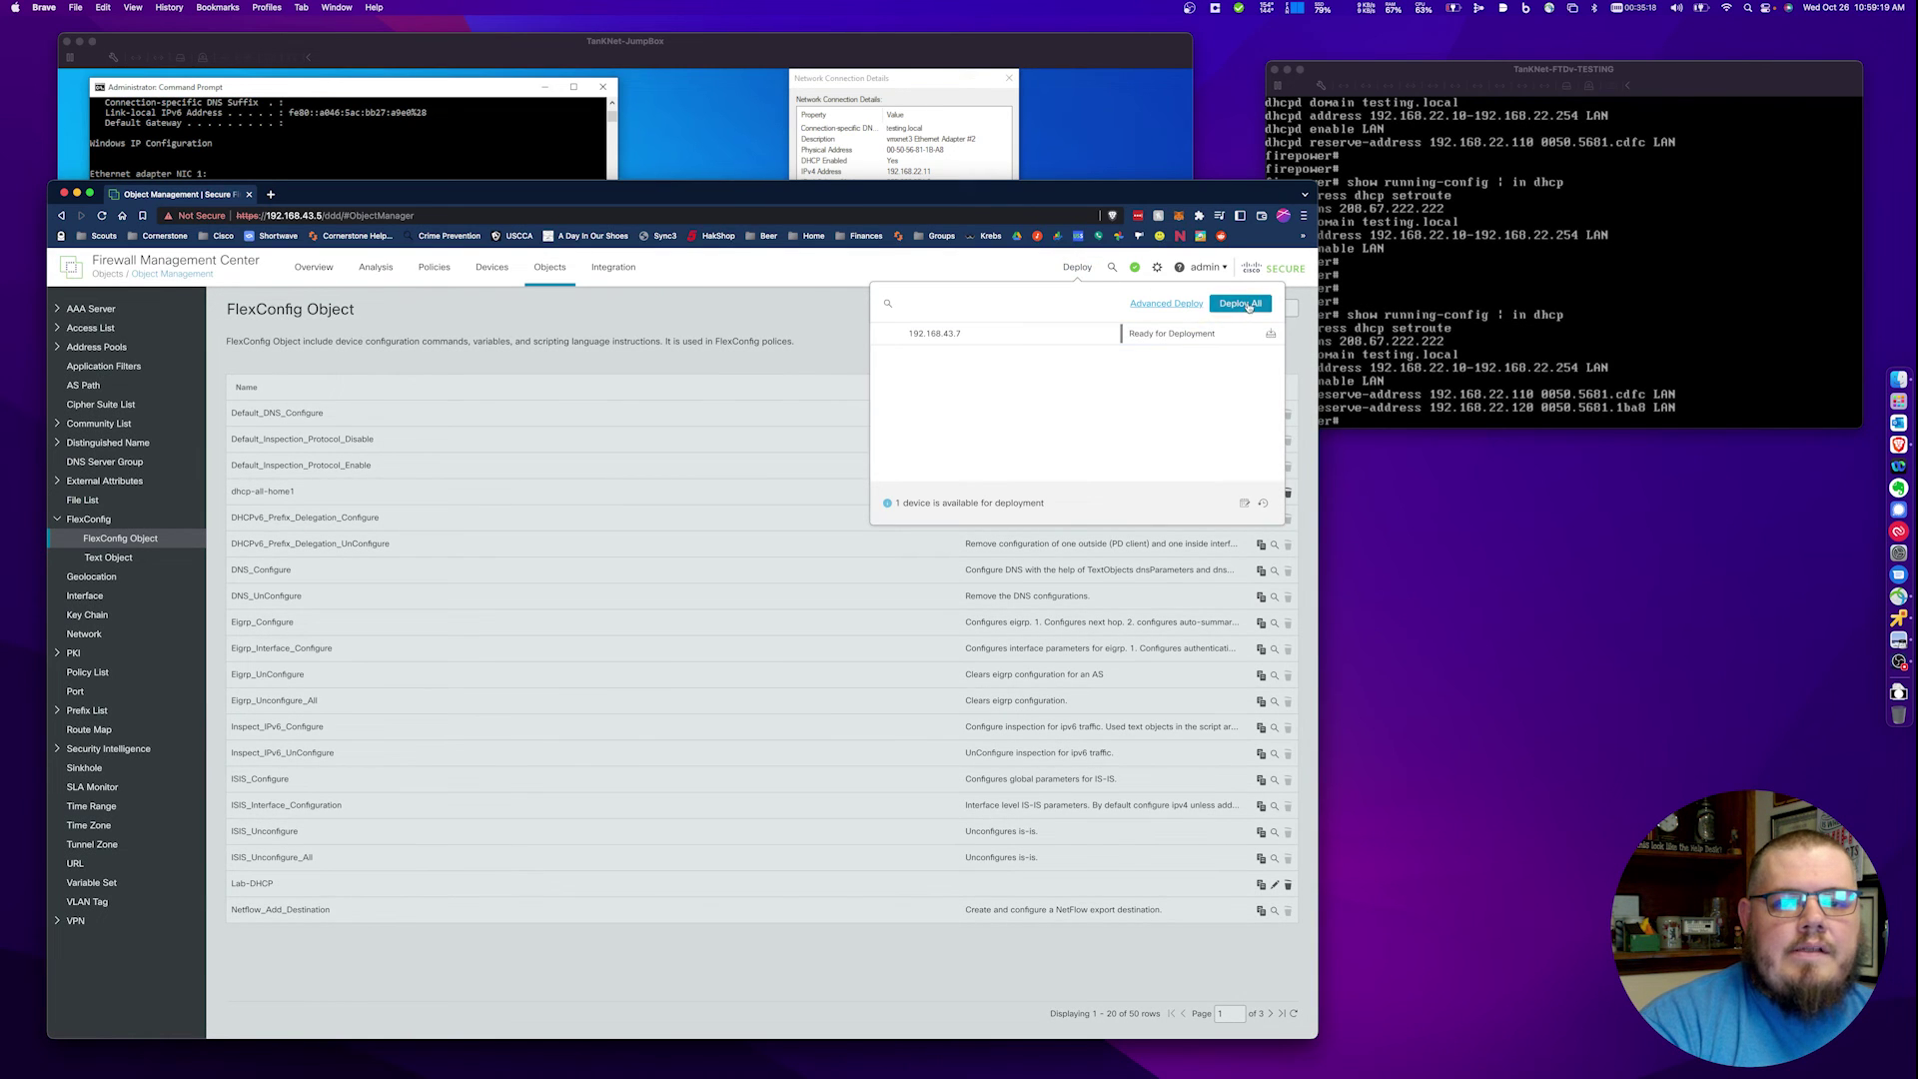
left_click(1178, 336)
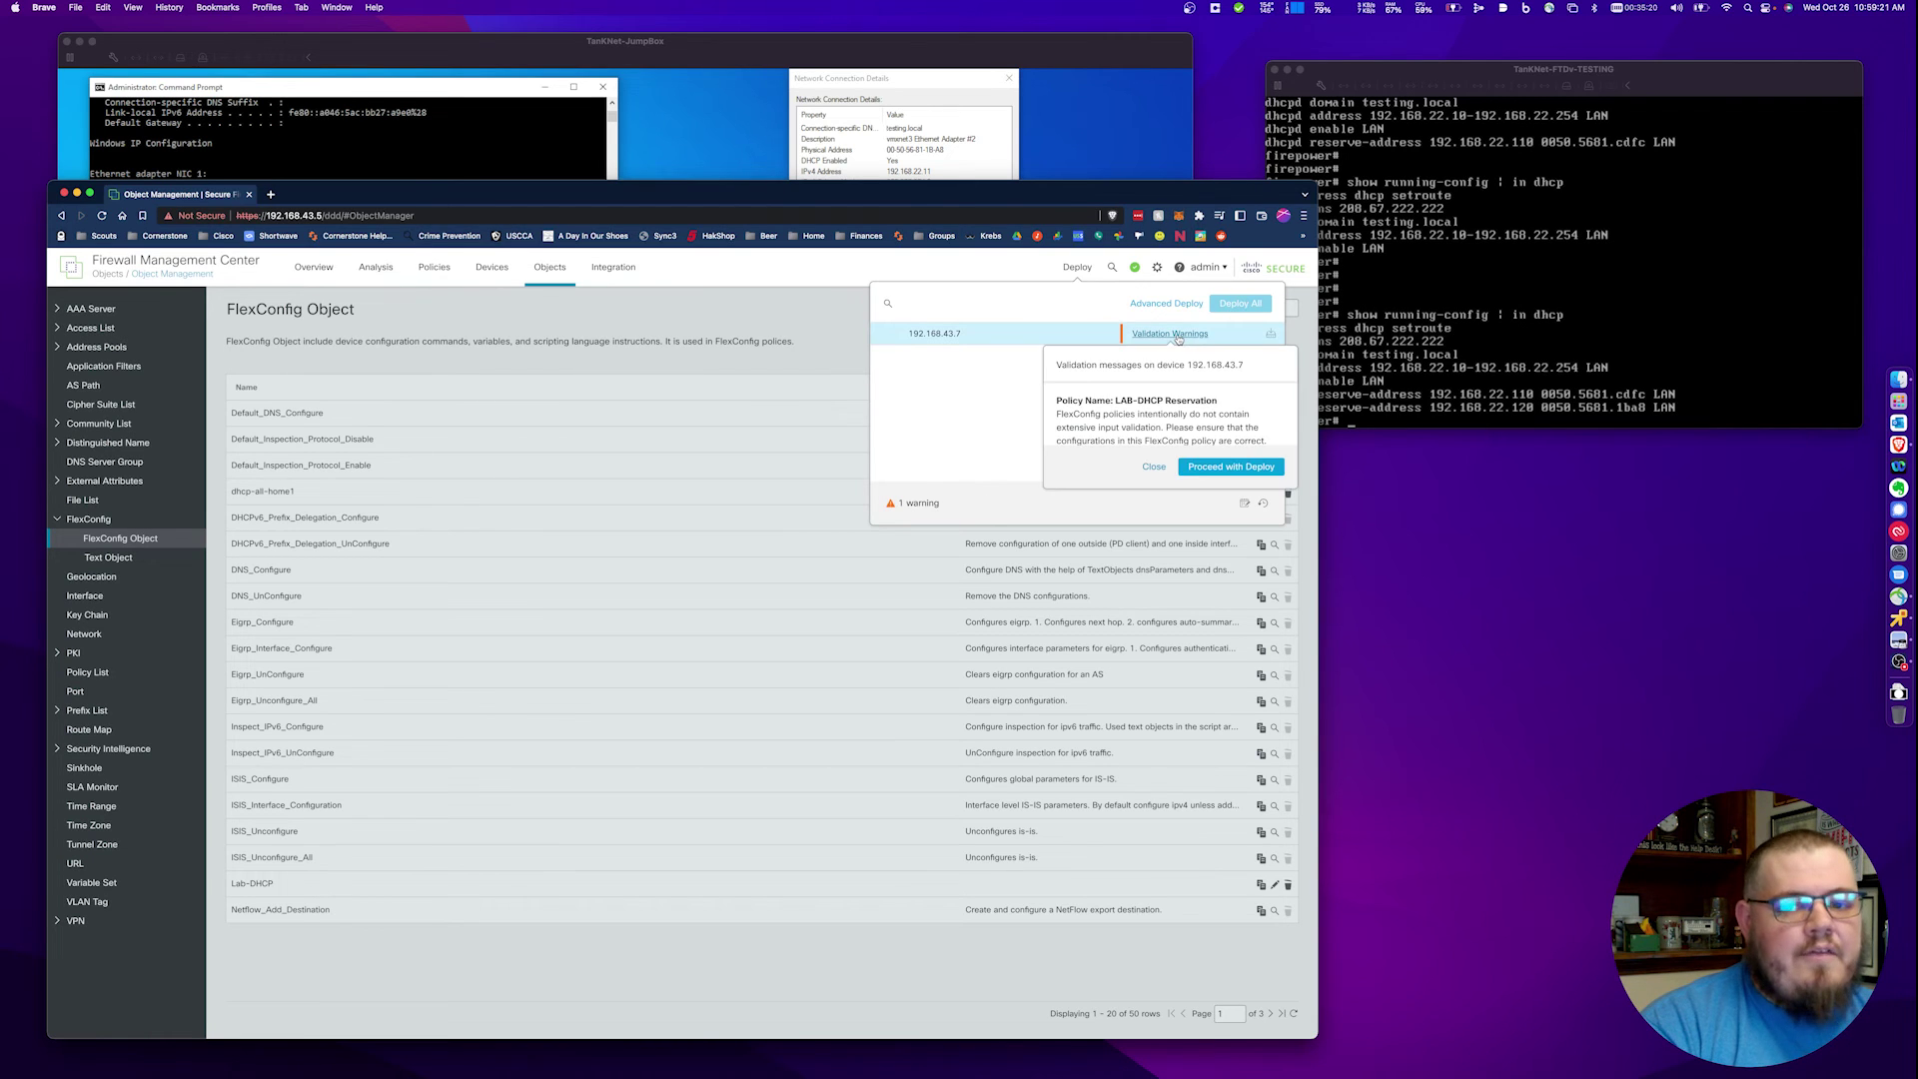
left_click(1231, 467)
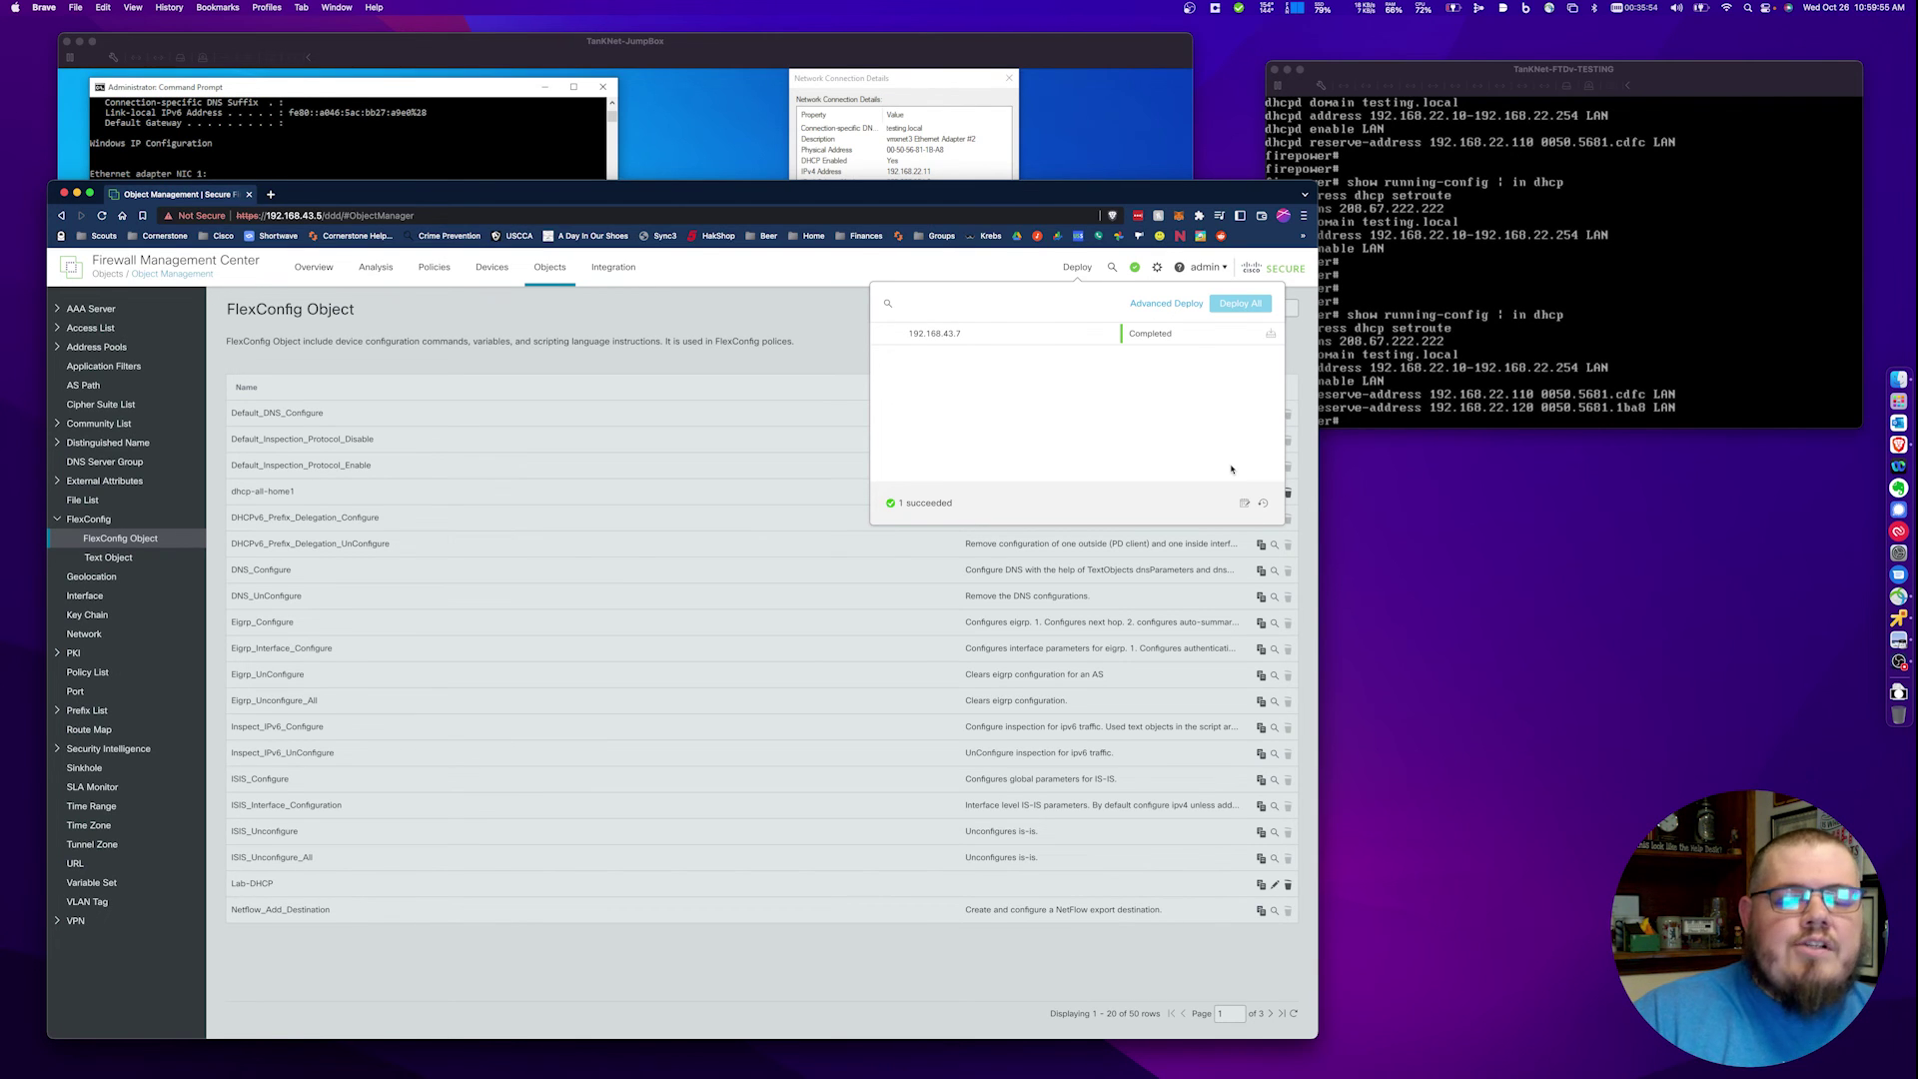
left_click(1448, 349)
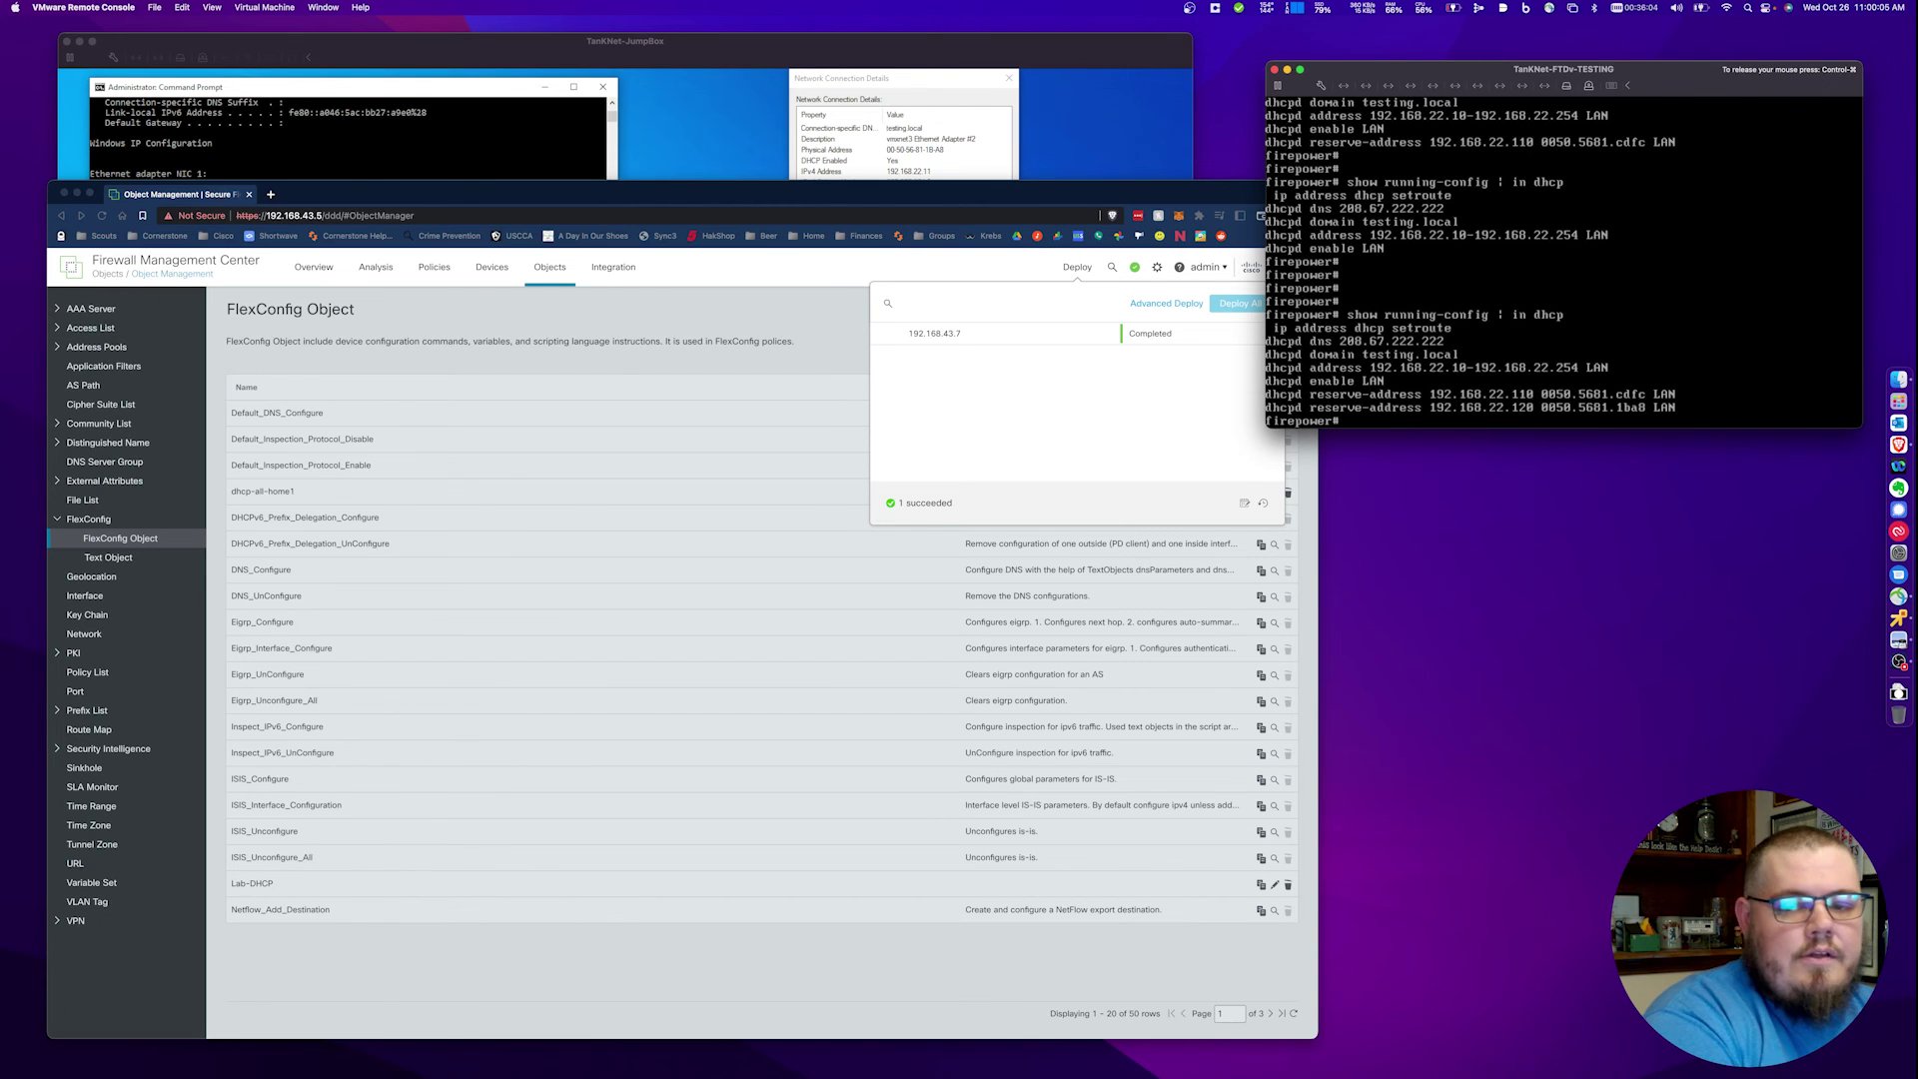
- Rerun 'show running-config | in dhcp' on the FTDv to confirm both reservations are gone
key("Return")
key("Return")
key("Return")
key("Up")
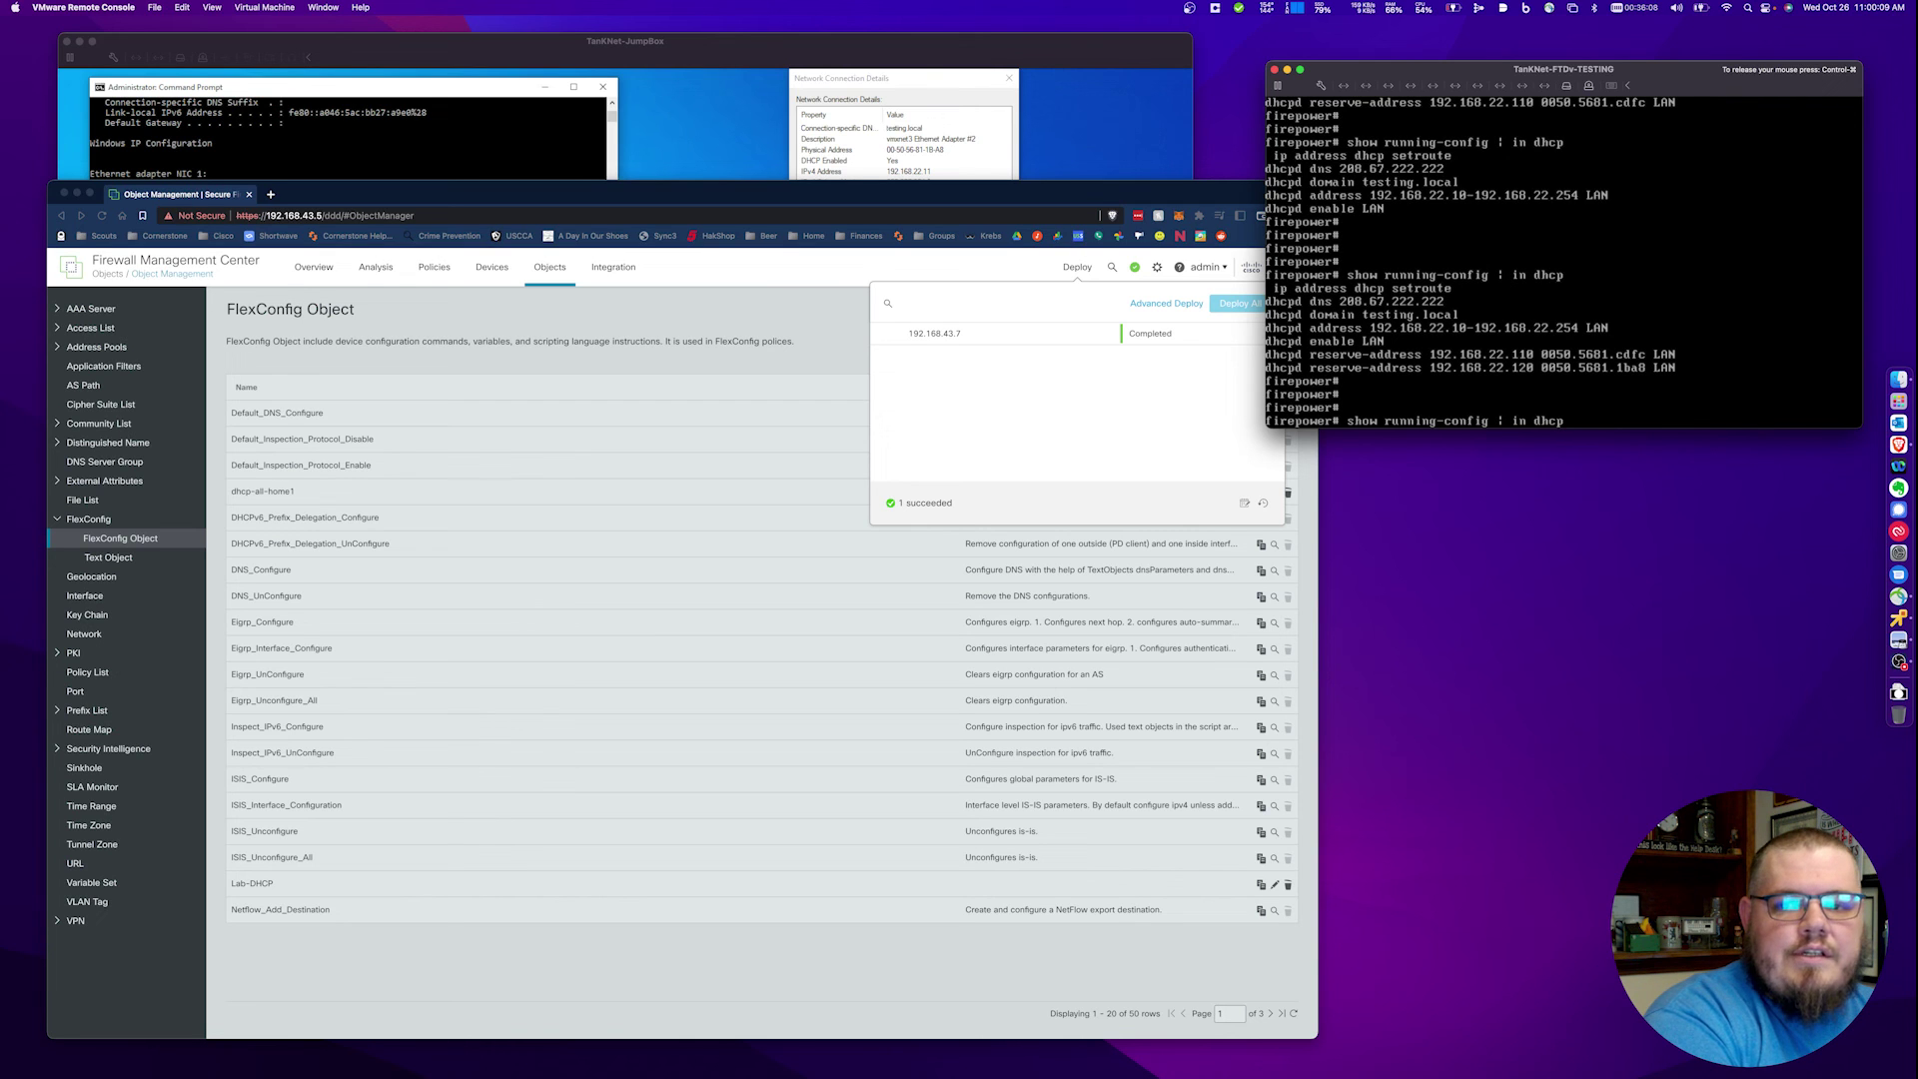
key("Return")
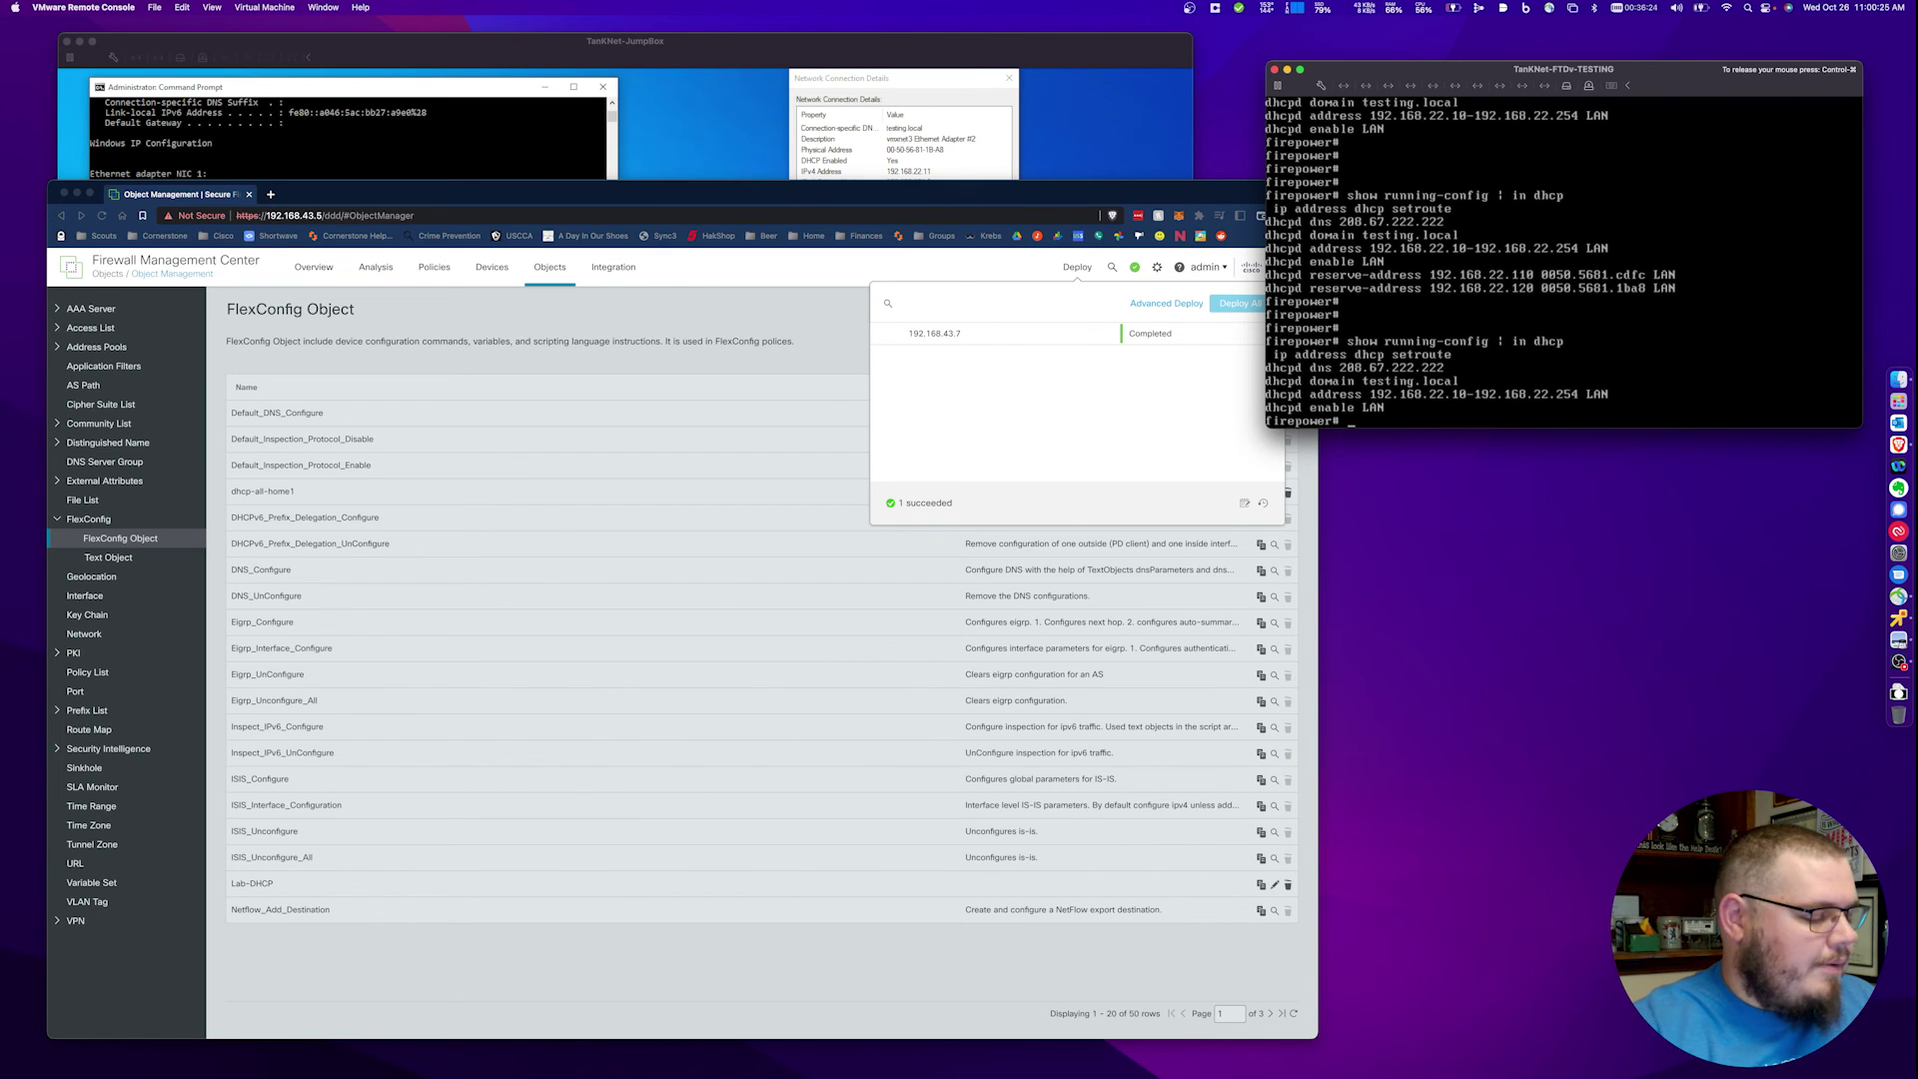
key("ctrl+super")
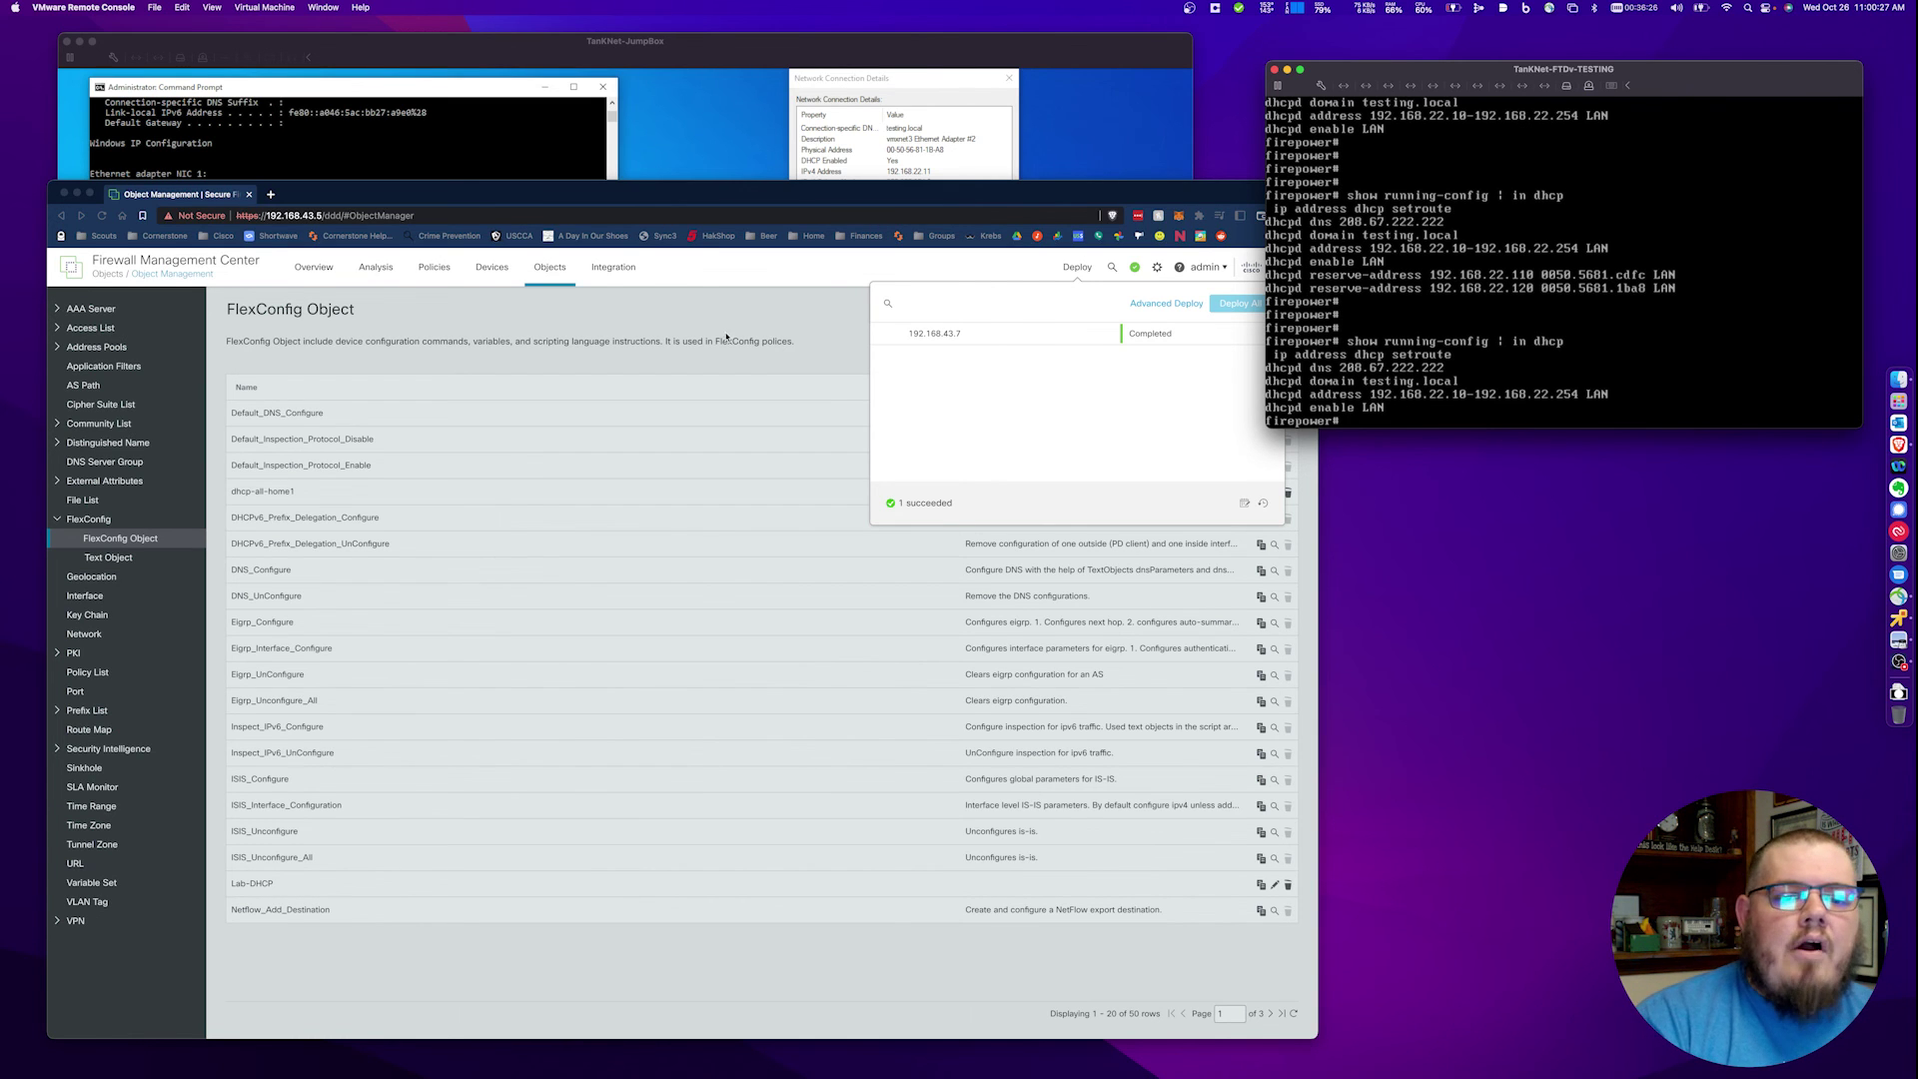
left_click(726, 326)
left_click(726, 325)
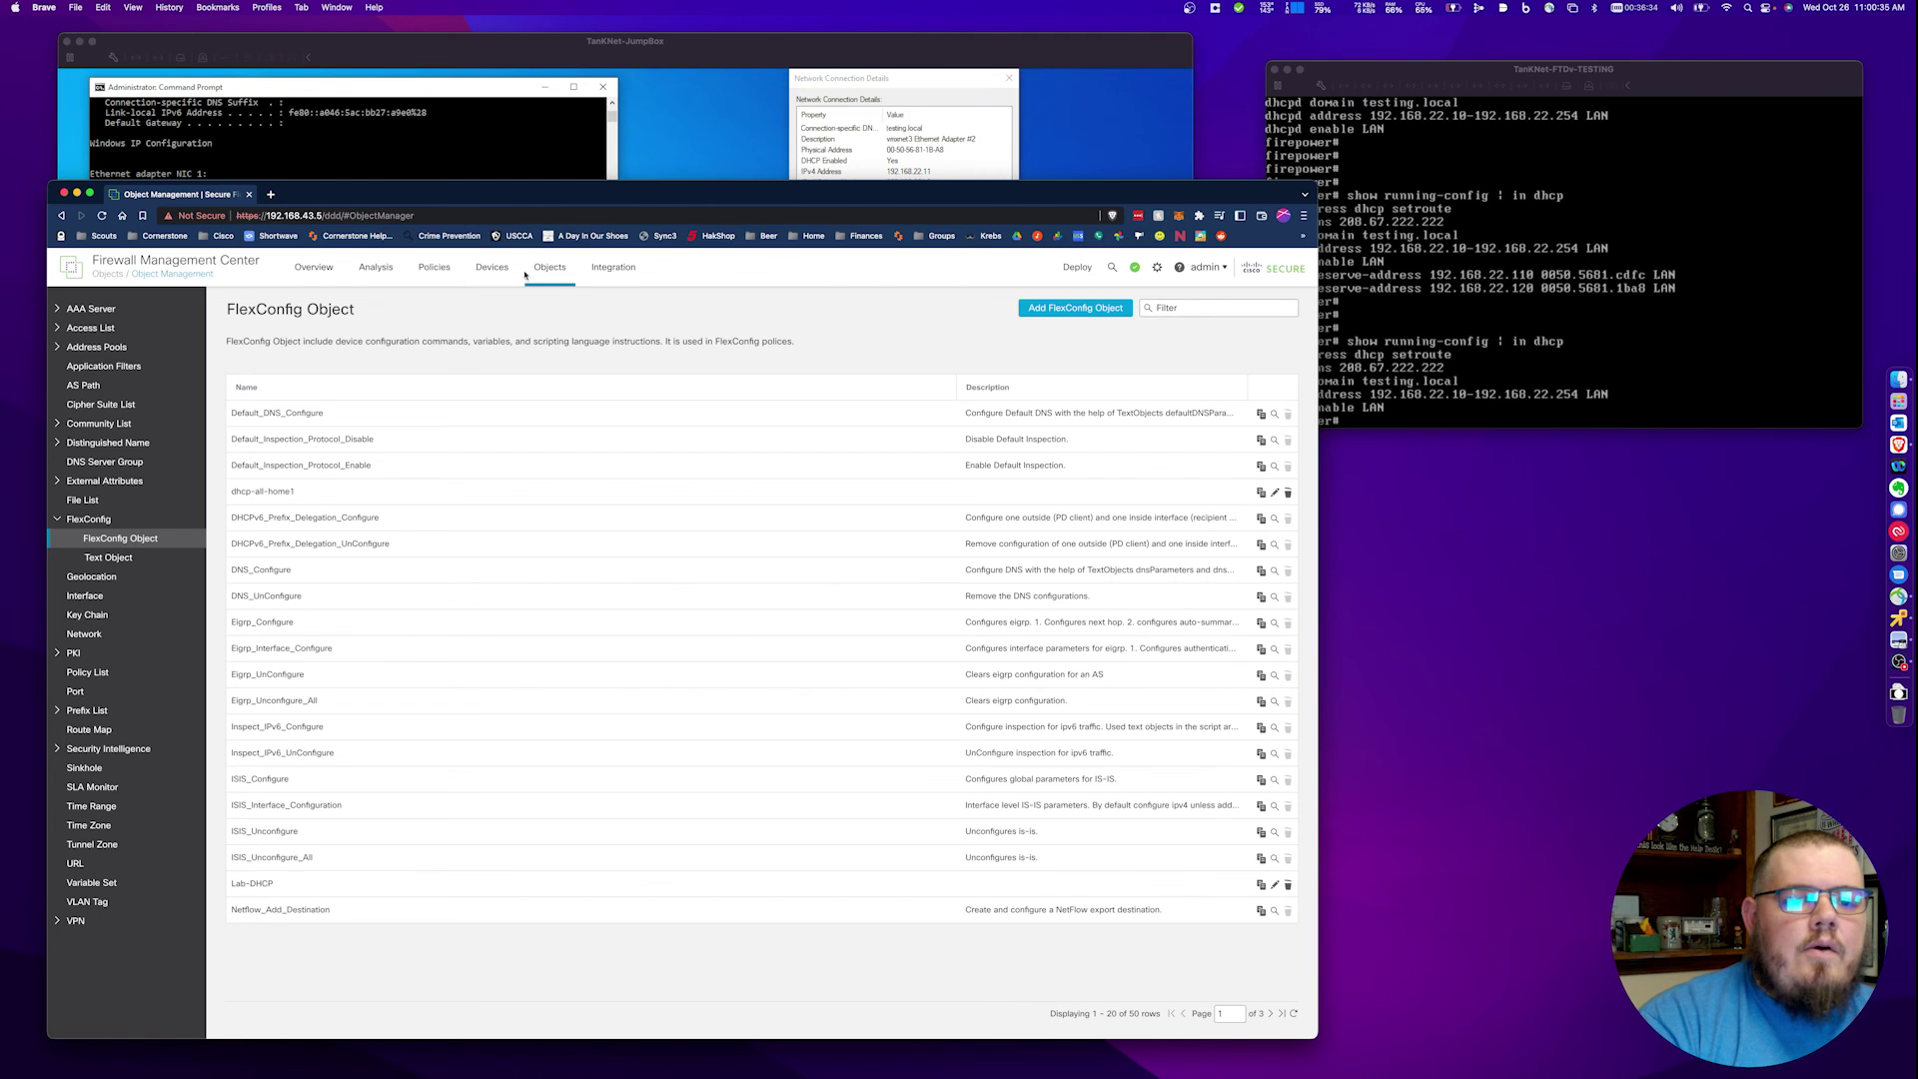
- Remove 192.168.43.7 from the LAB-DHCP Reservation policy's Policy Assignments
mouse_move(492, 270)
left_click(506, 396)
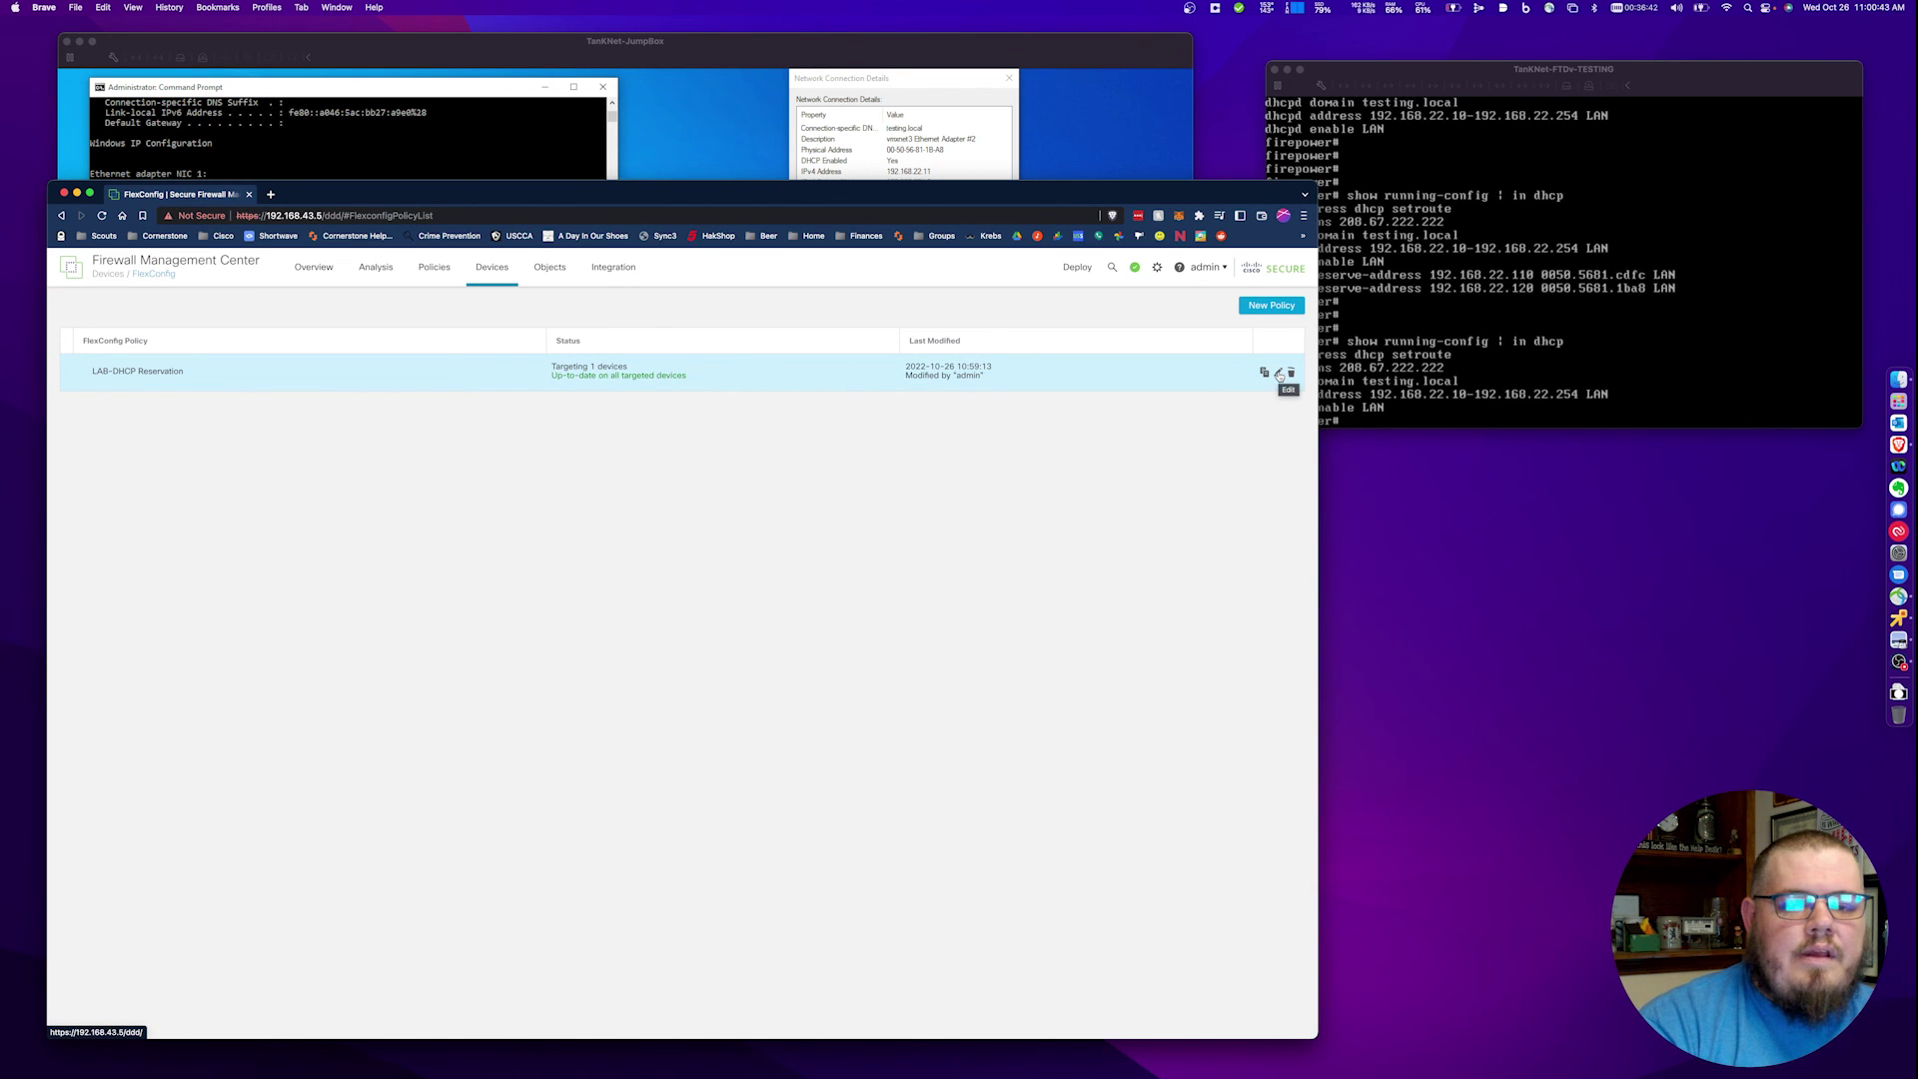
left_click(1279, 374)
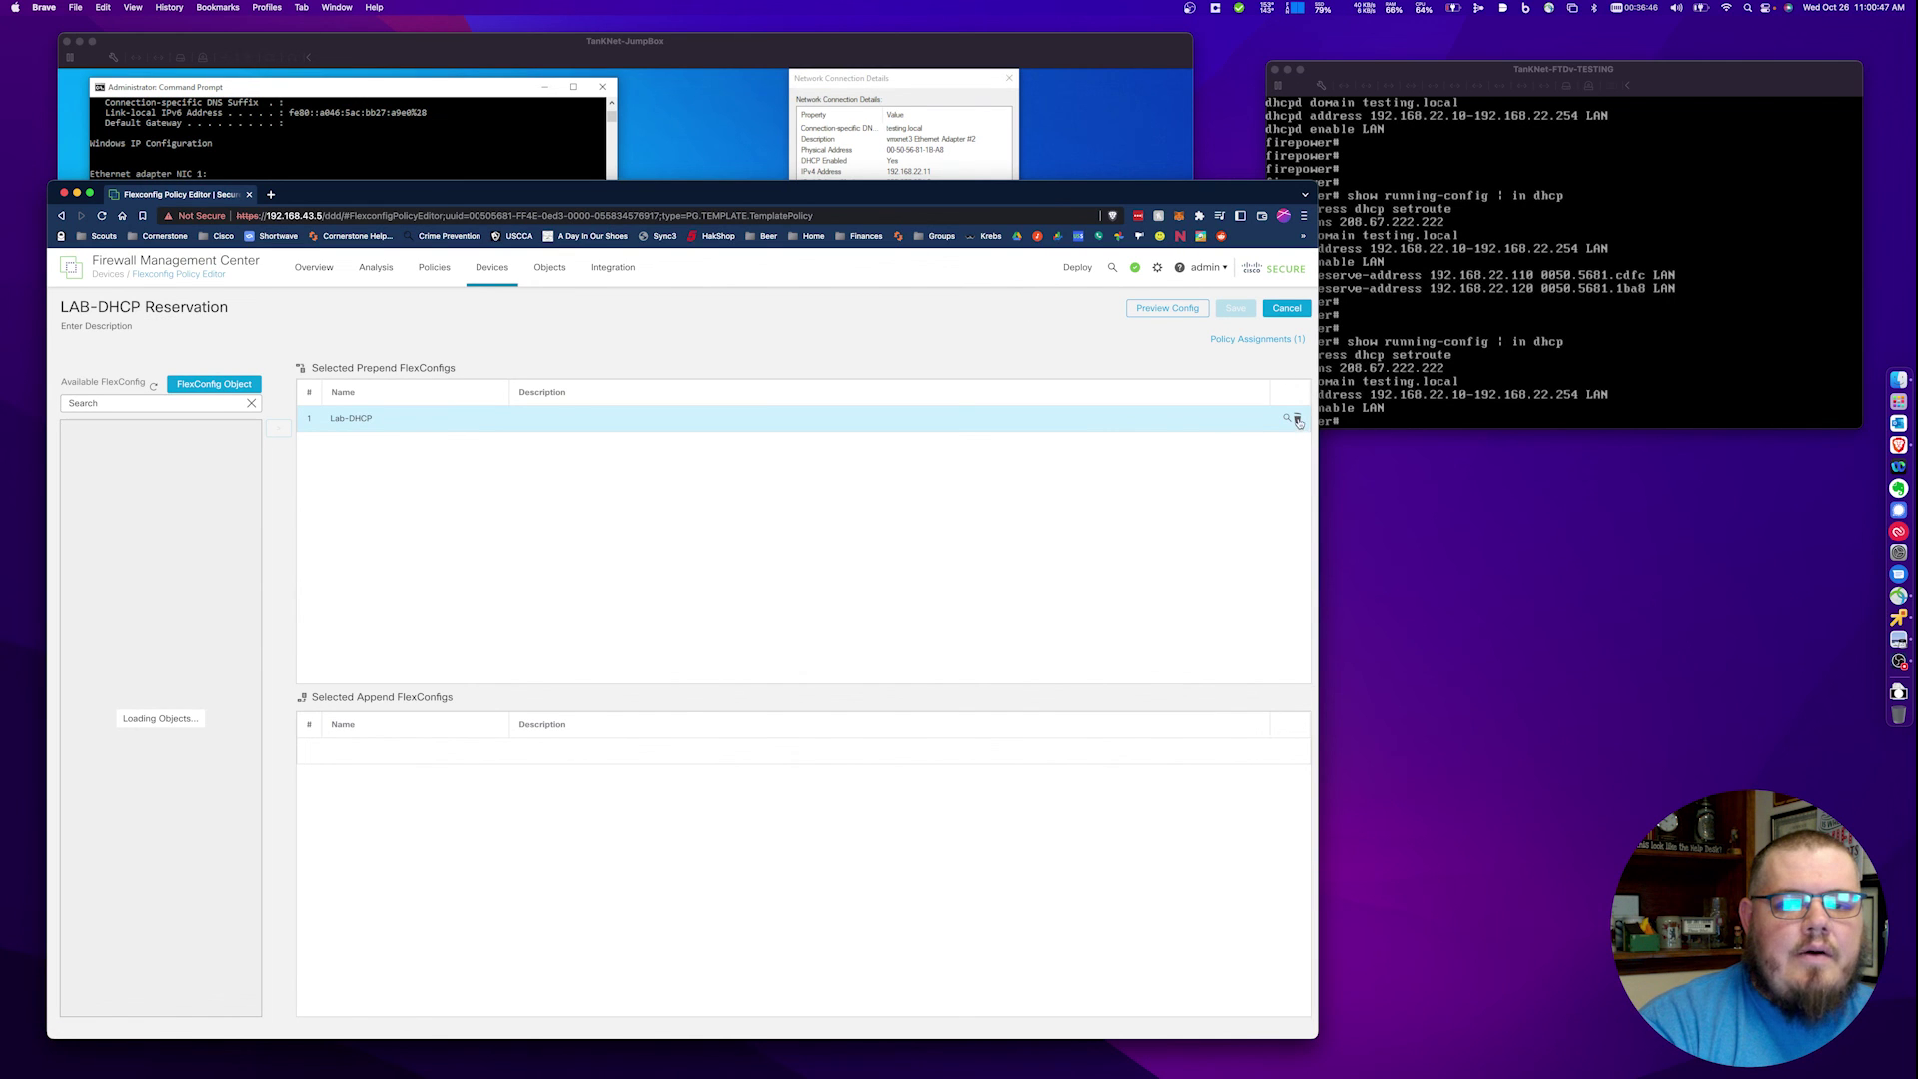
left_click(1274, 341)
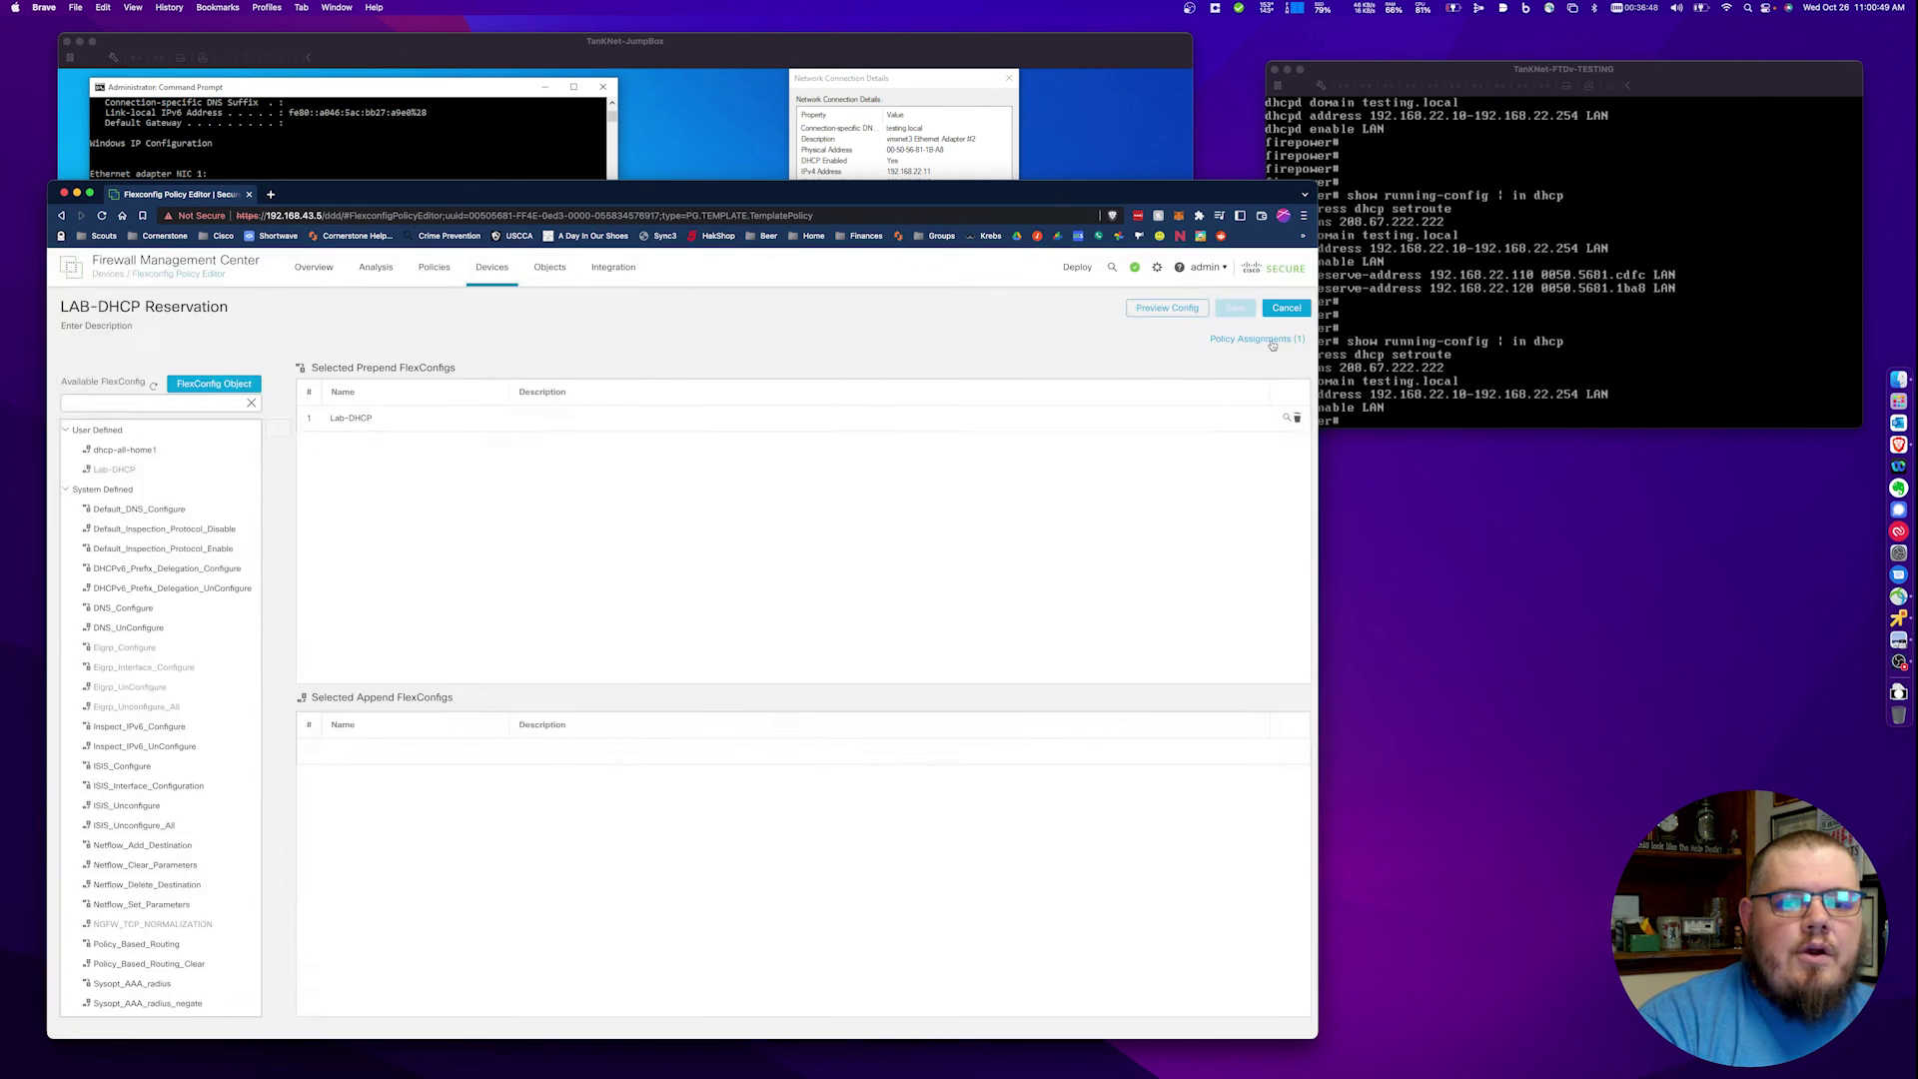
left_click(818, 622)
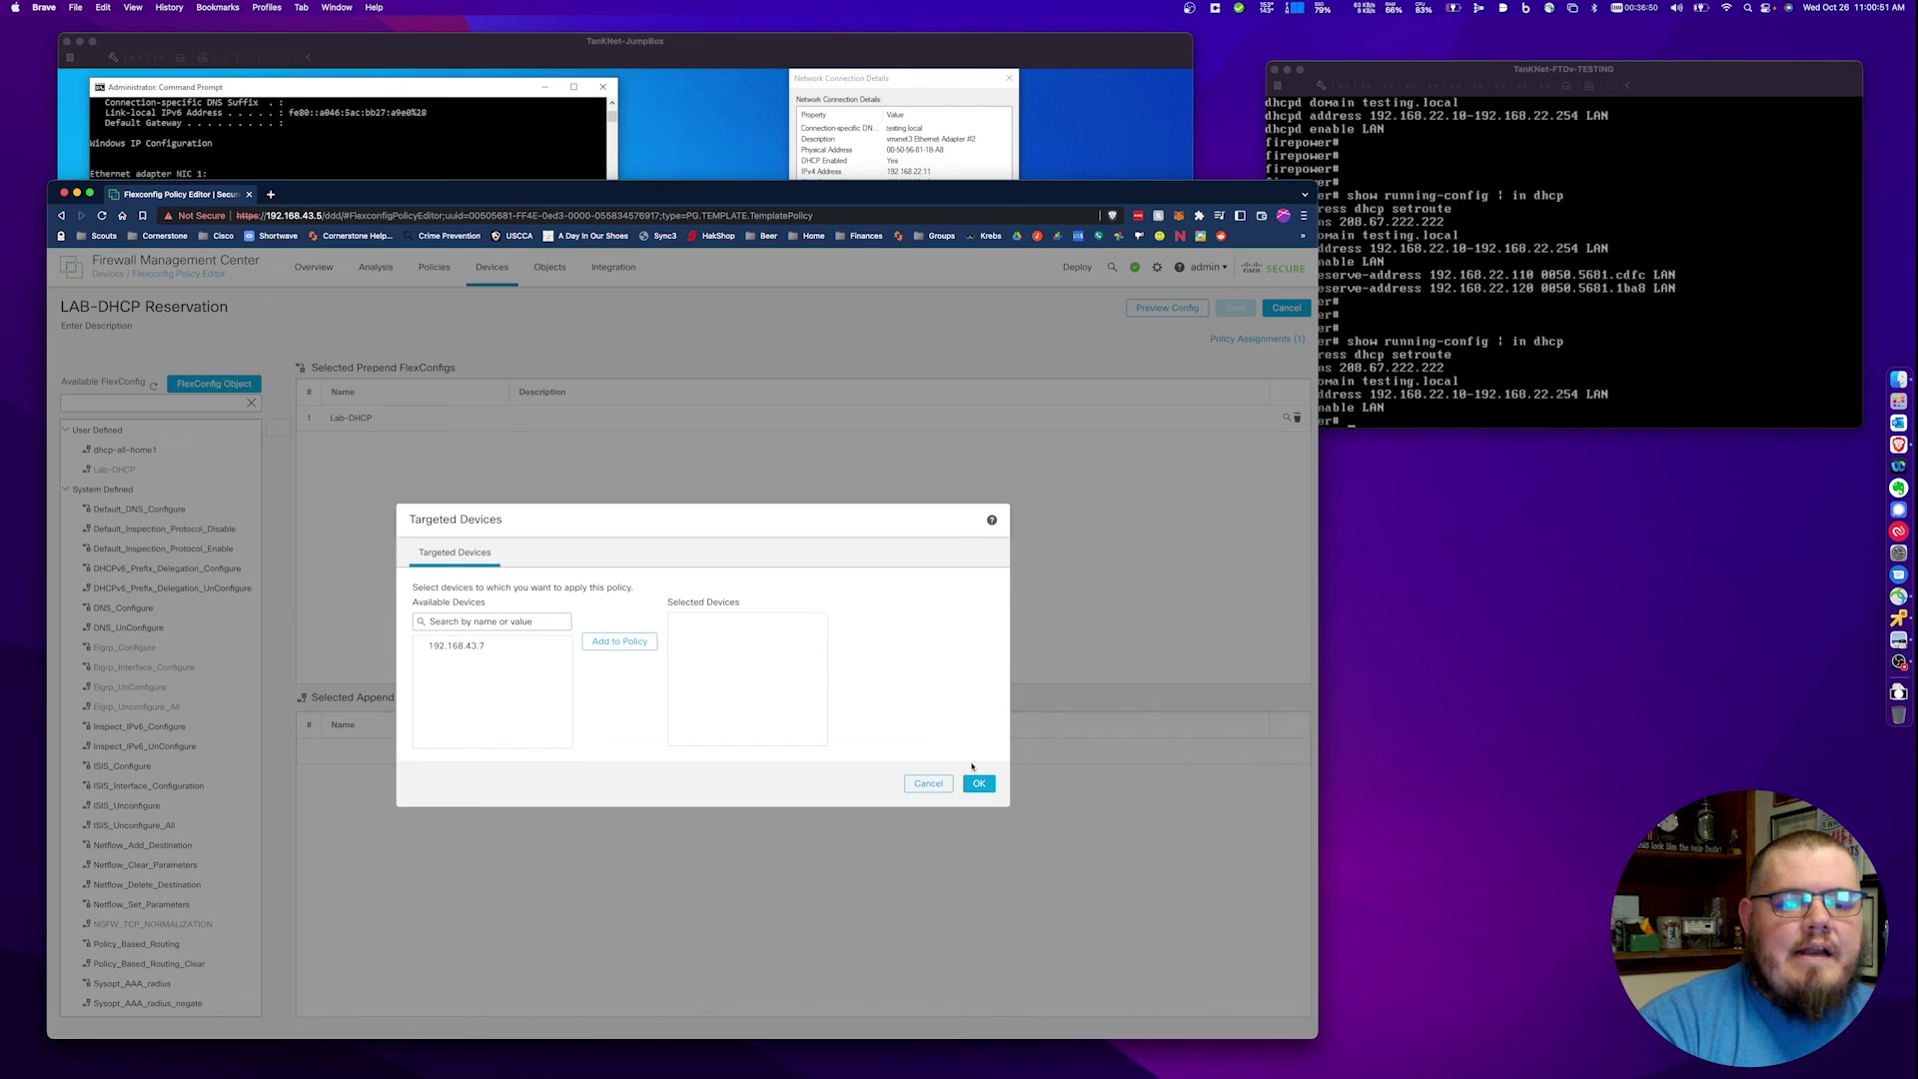
left_click(979, 785)
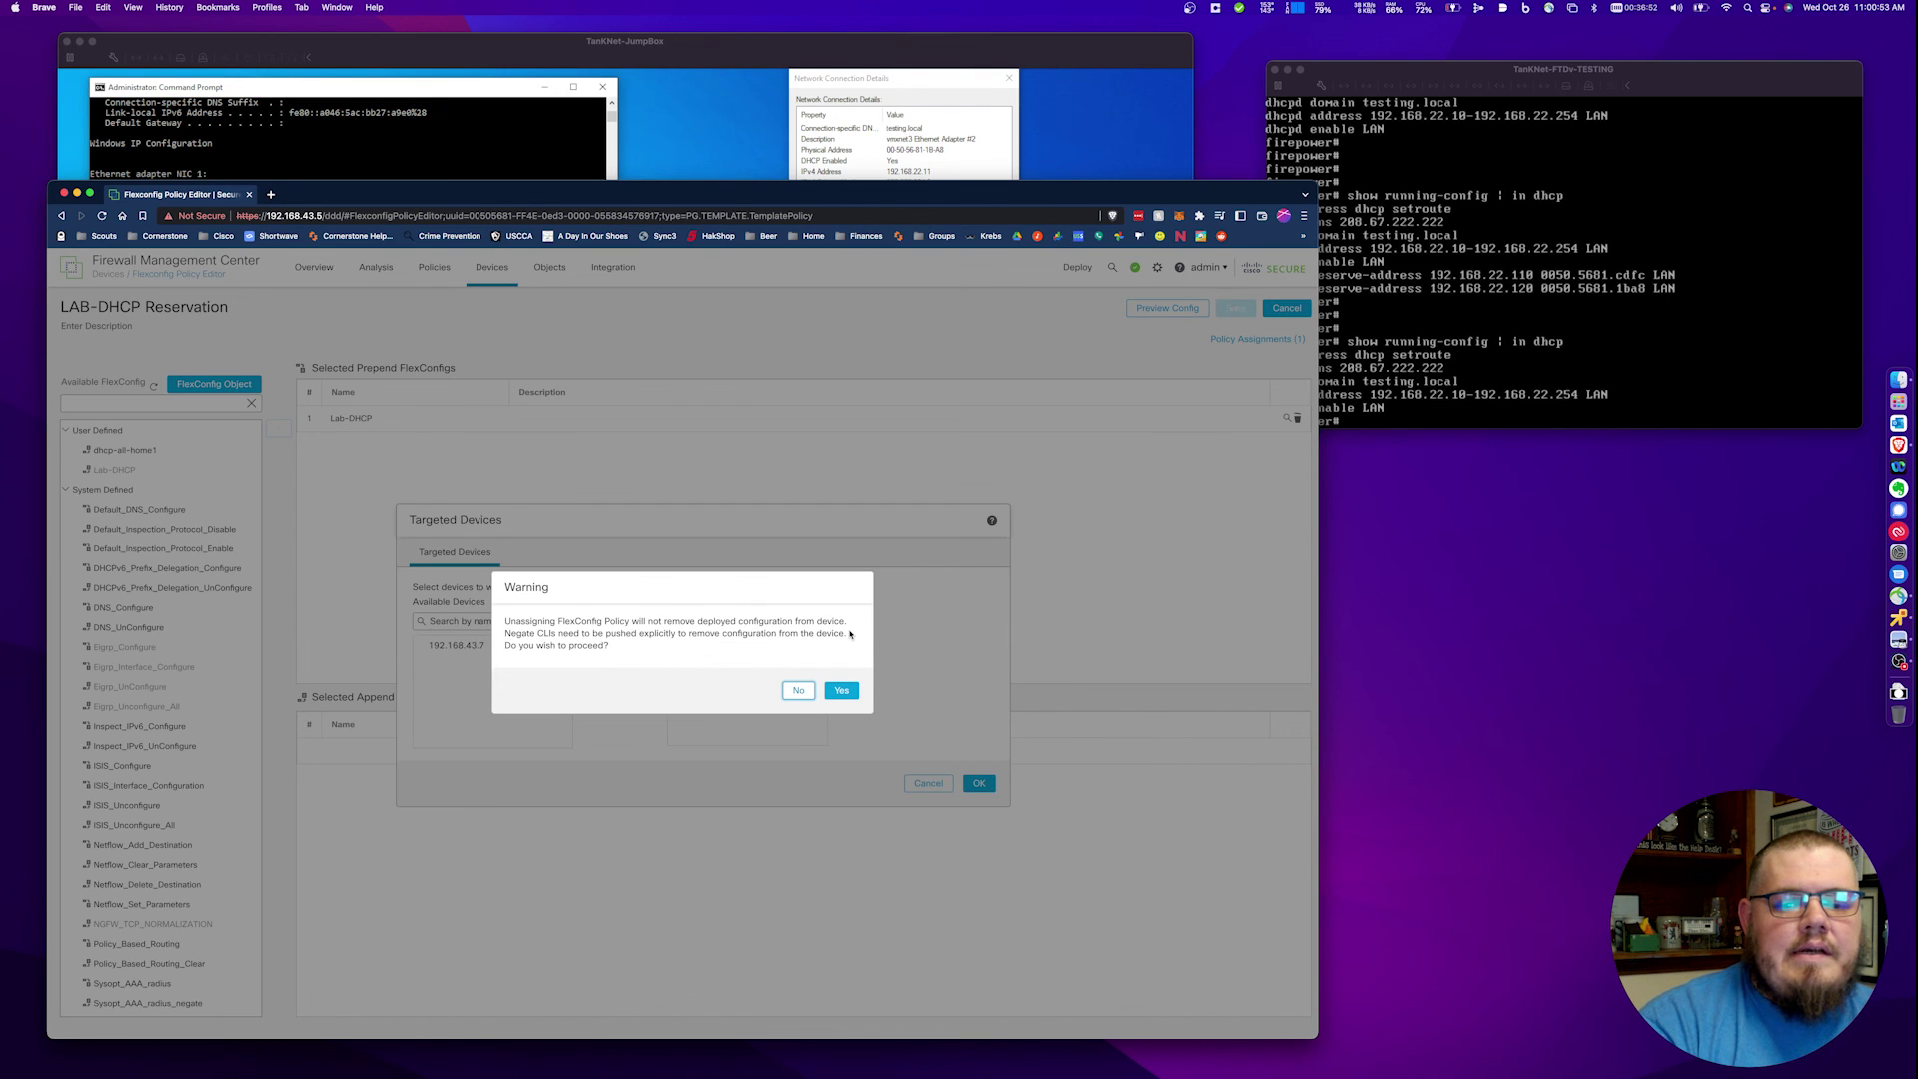
left_click(842, 691)
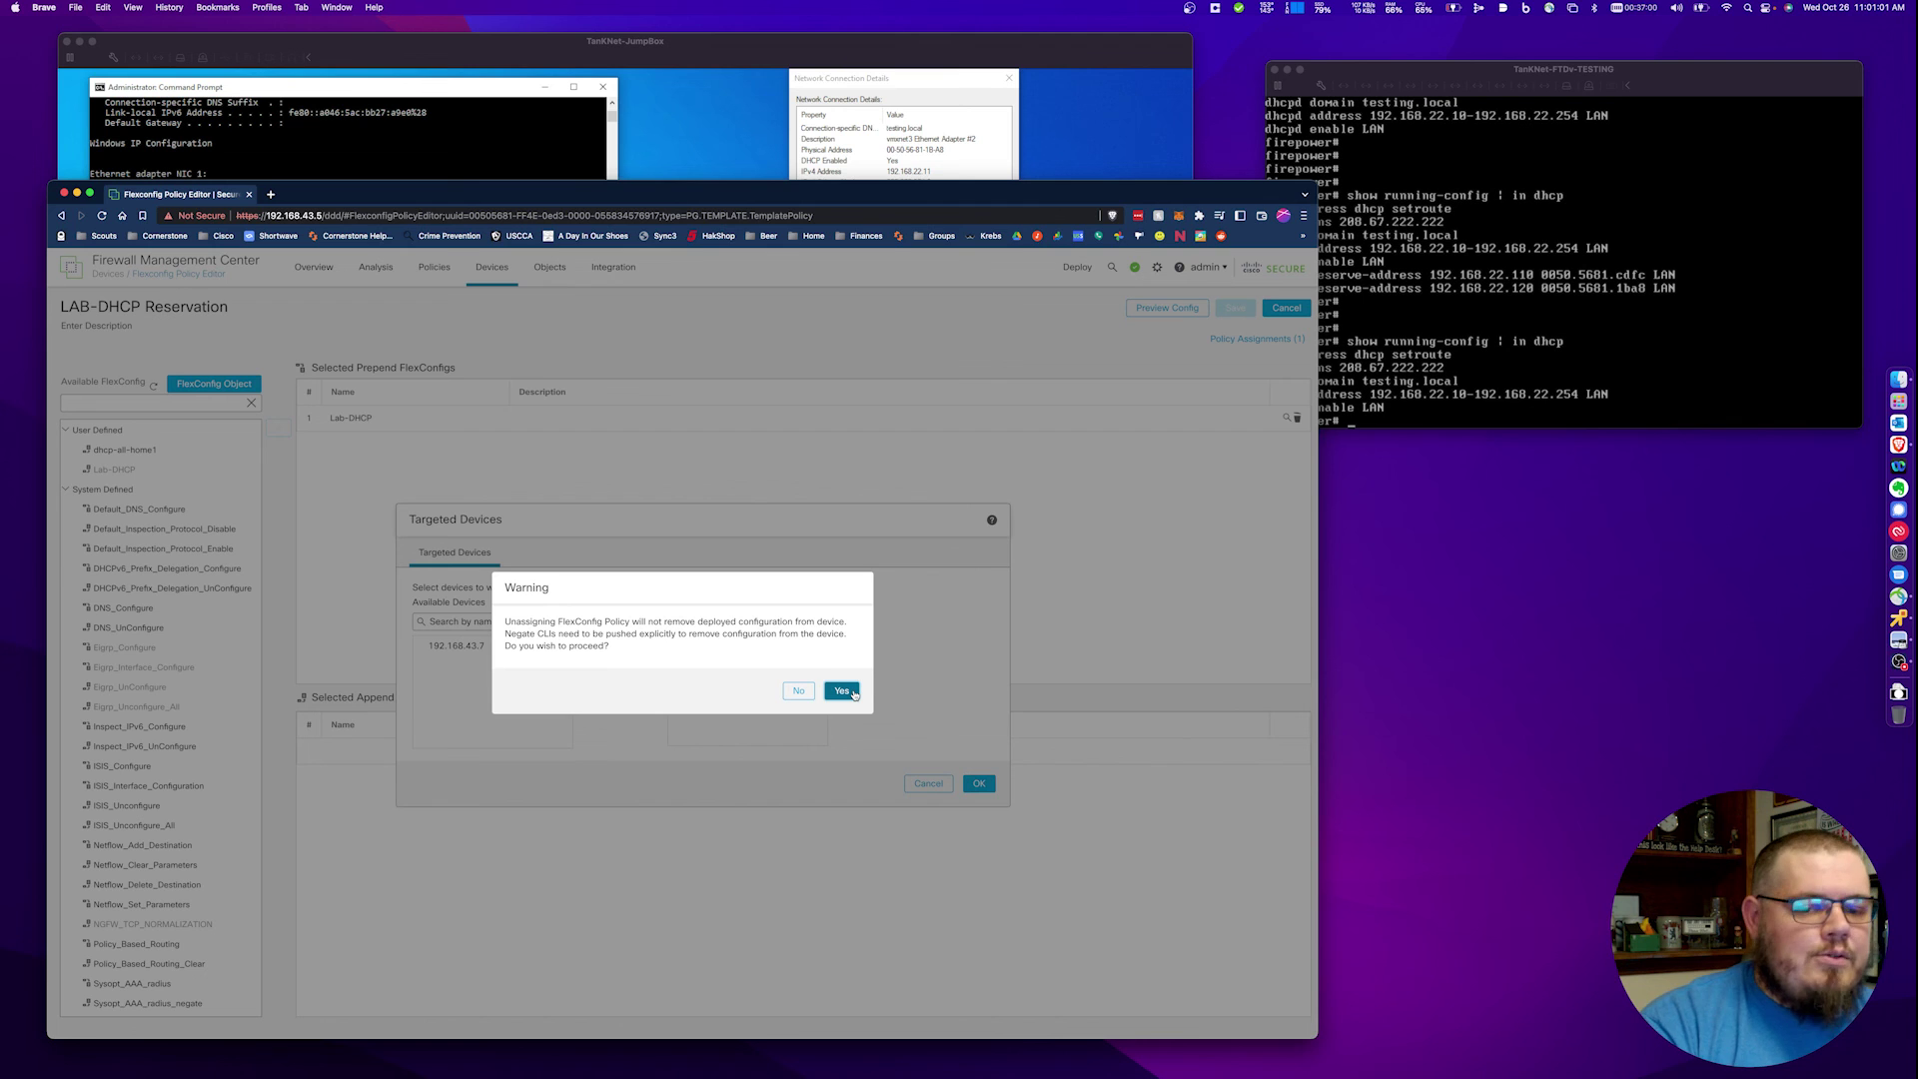
- Confirm the unassignment, save LAB-DHCP Reservation, and Deploy All
left_click(854, 693)
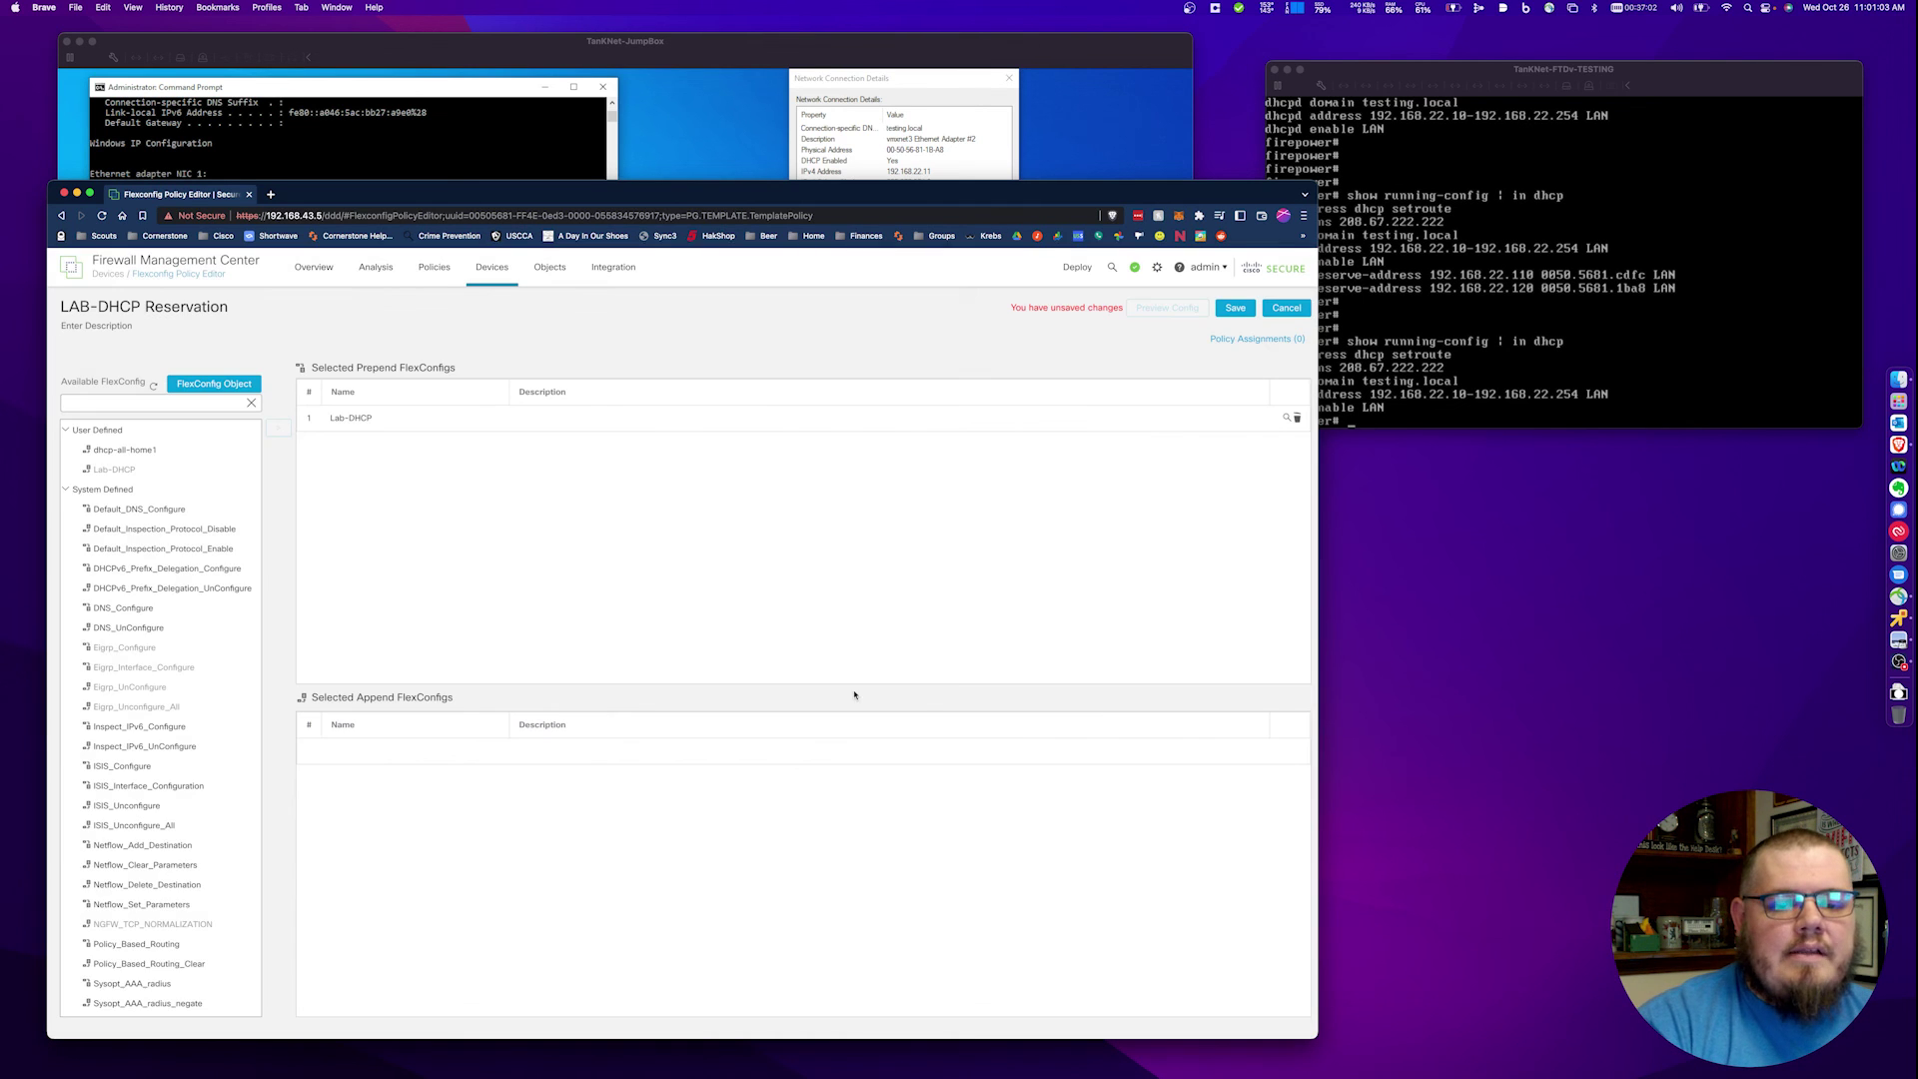
left_click(1249, 308)
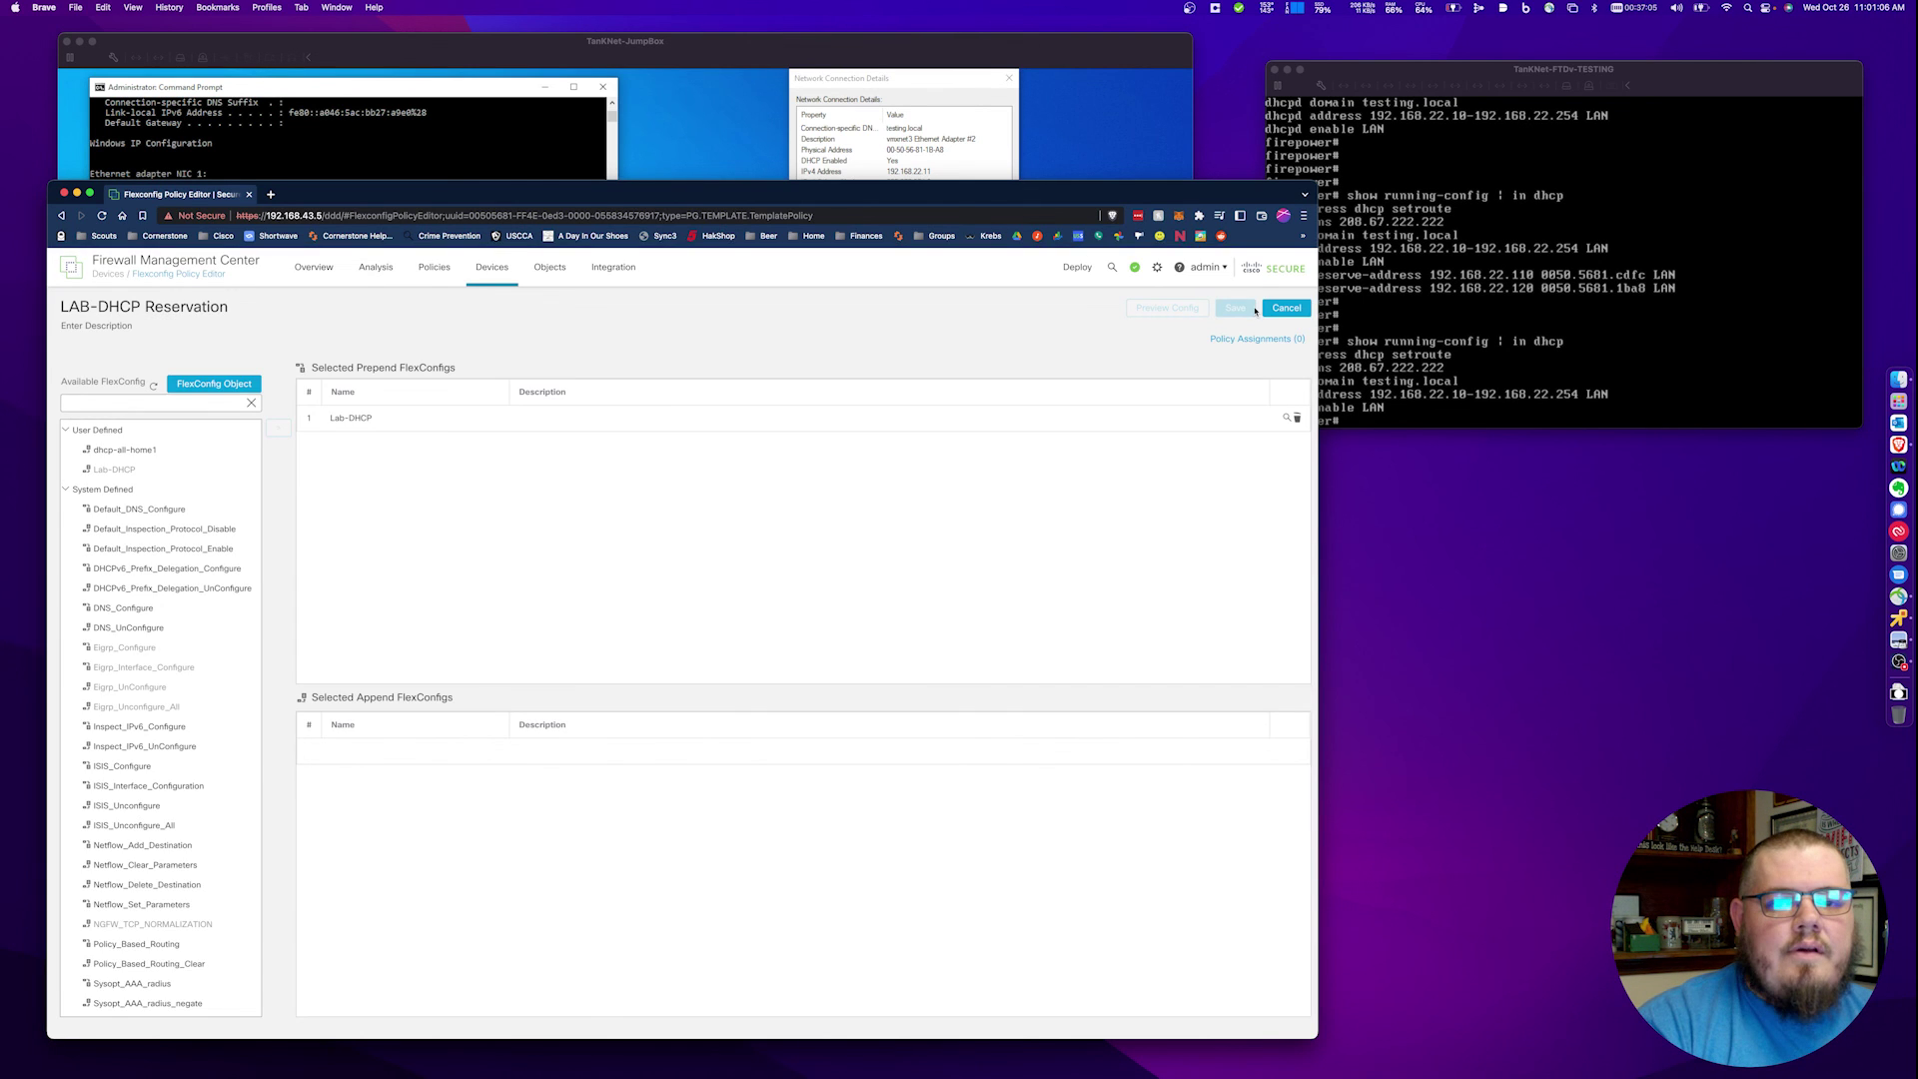
left_click(1076, 267)
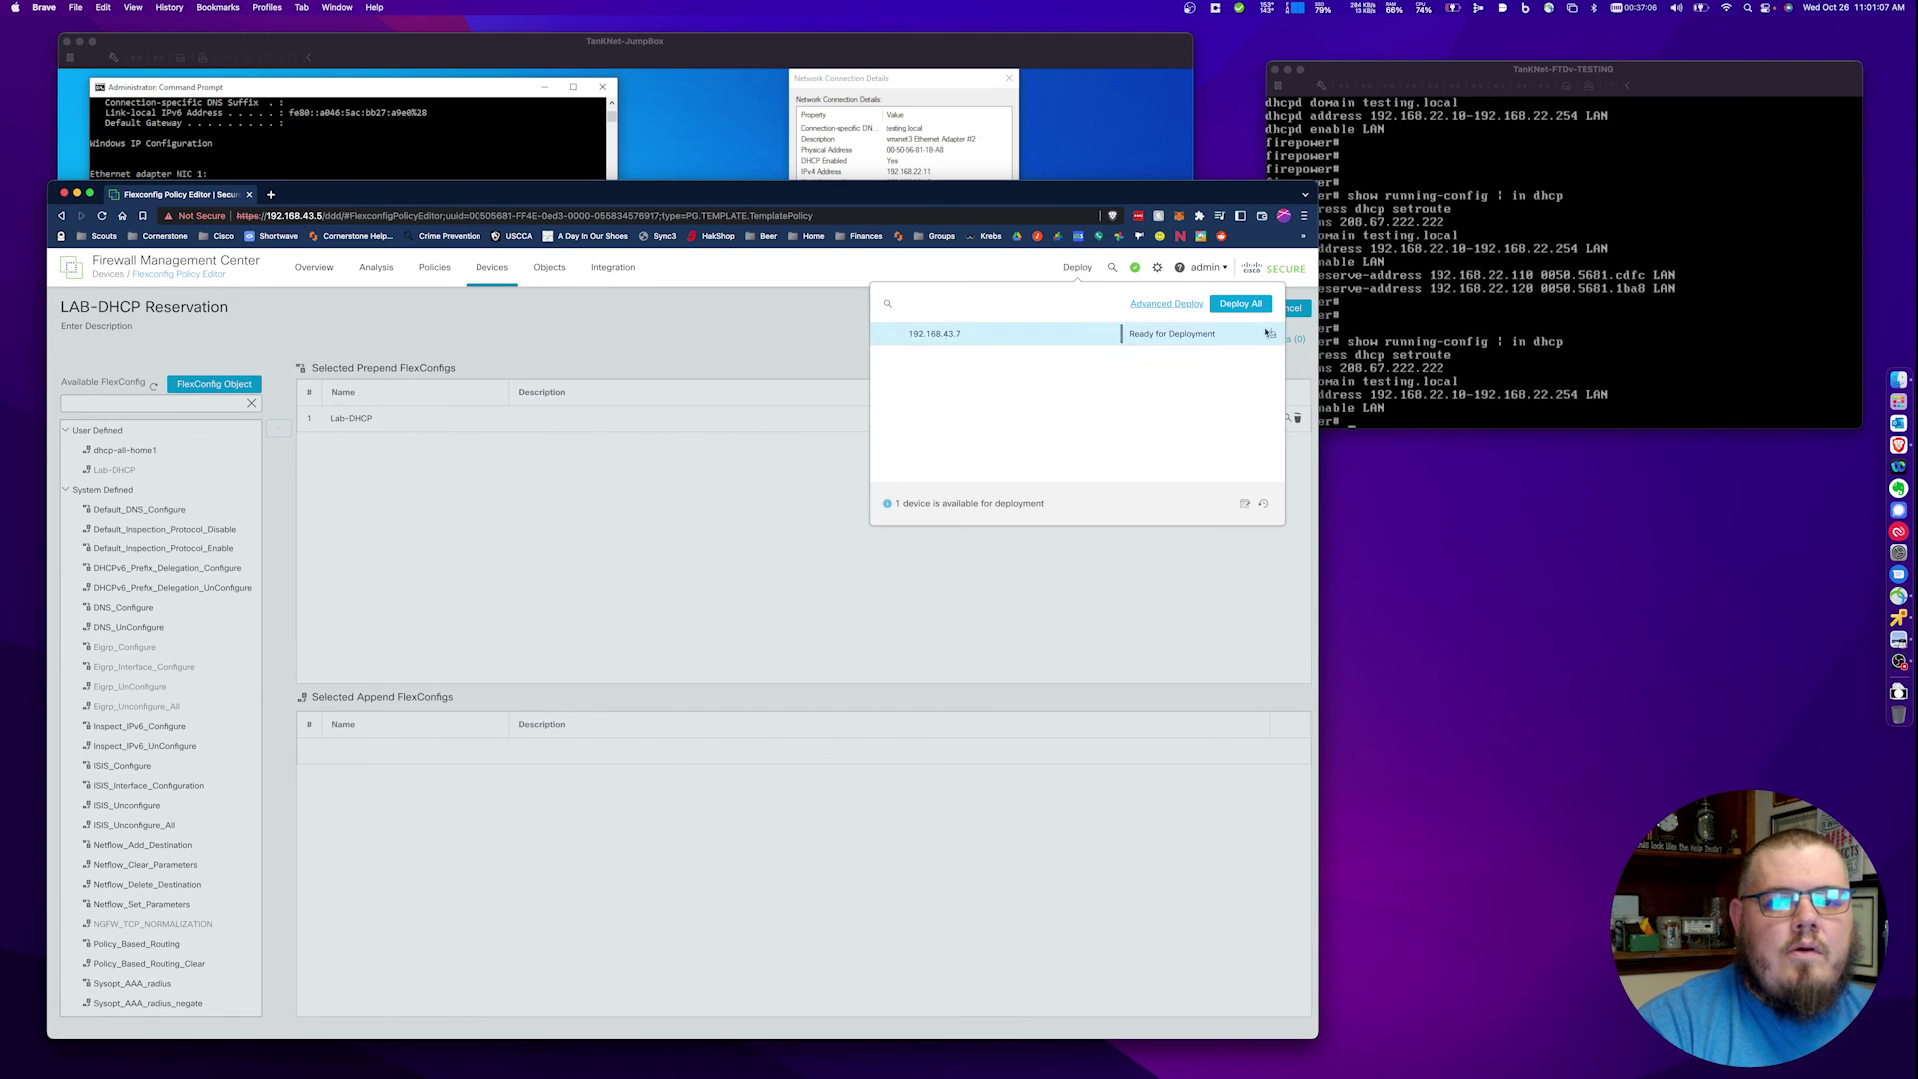
left_click(1256, 303)
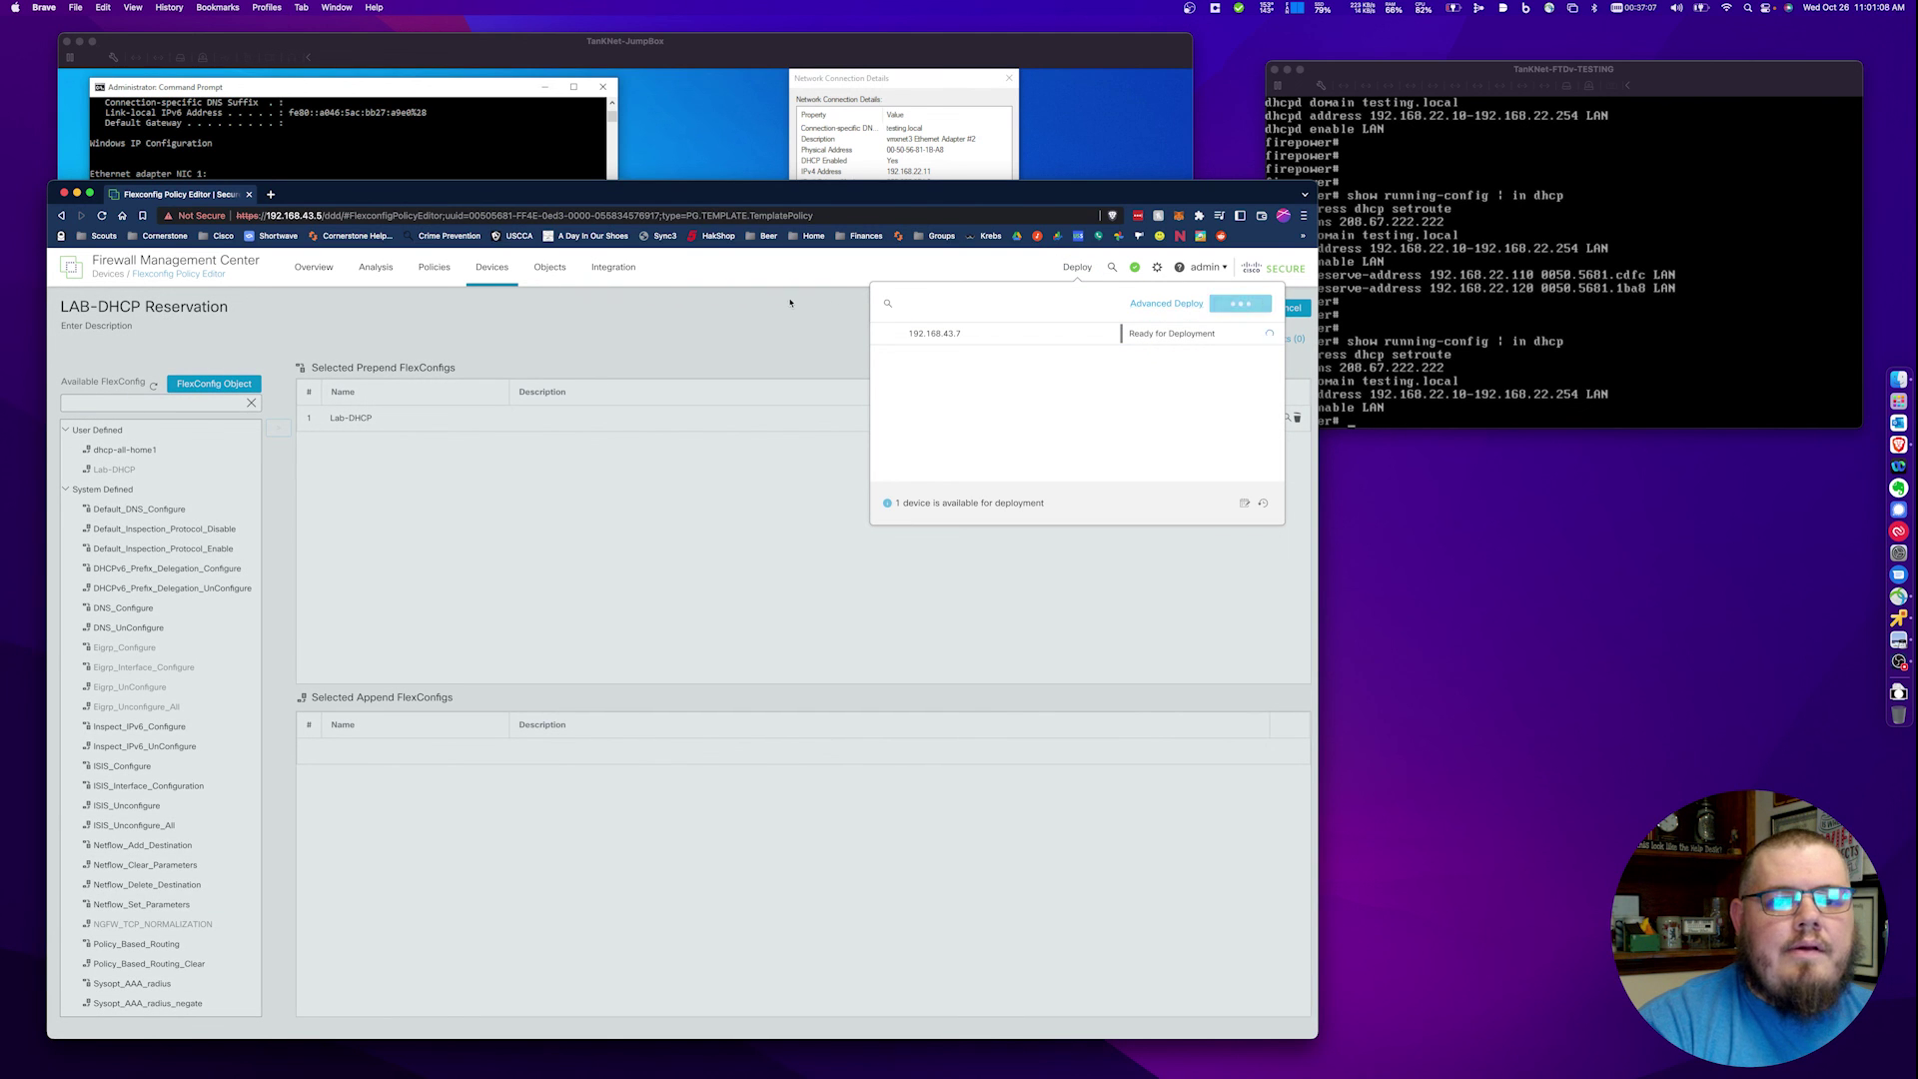
left_click(736, 315)
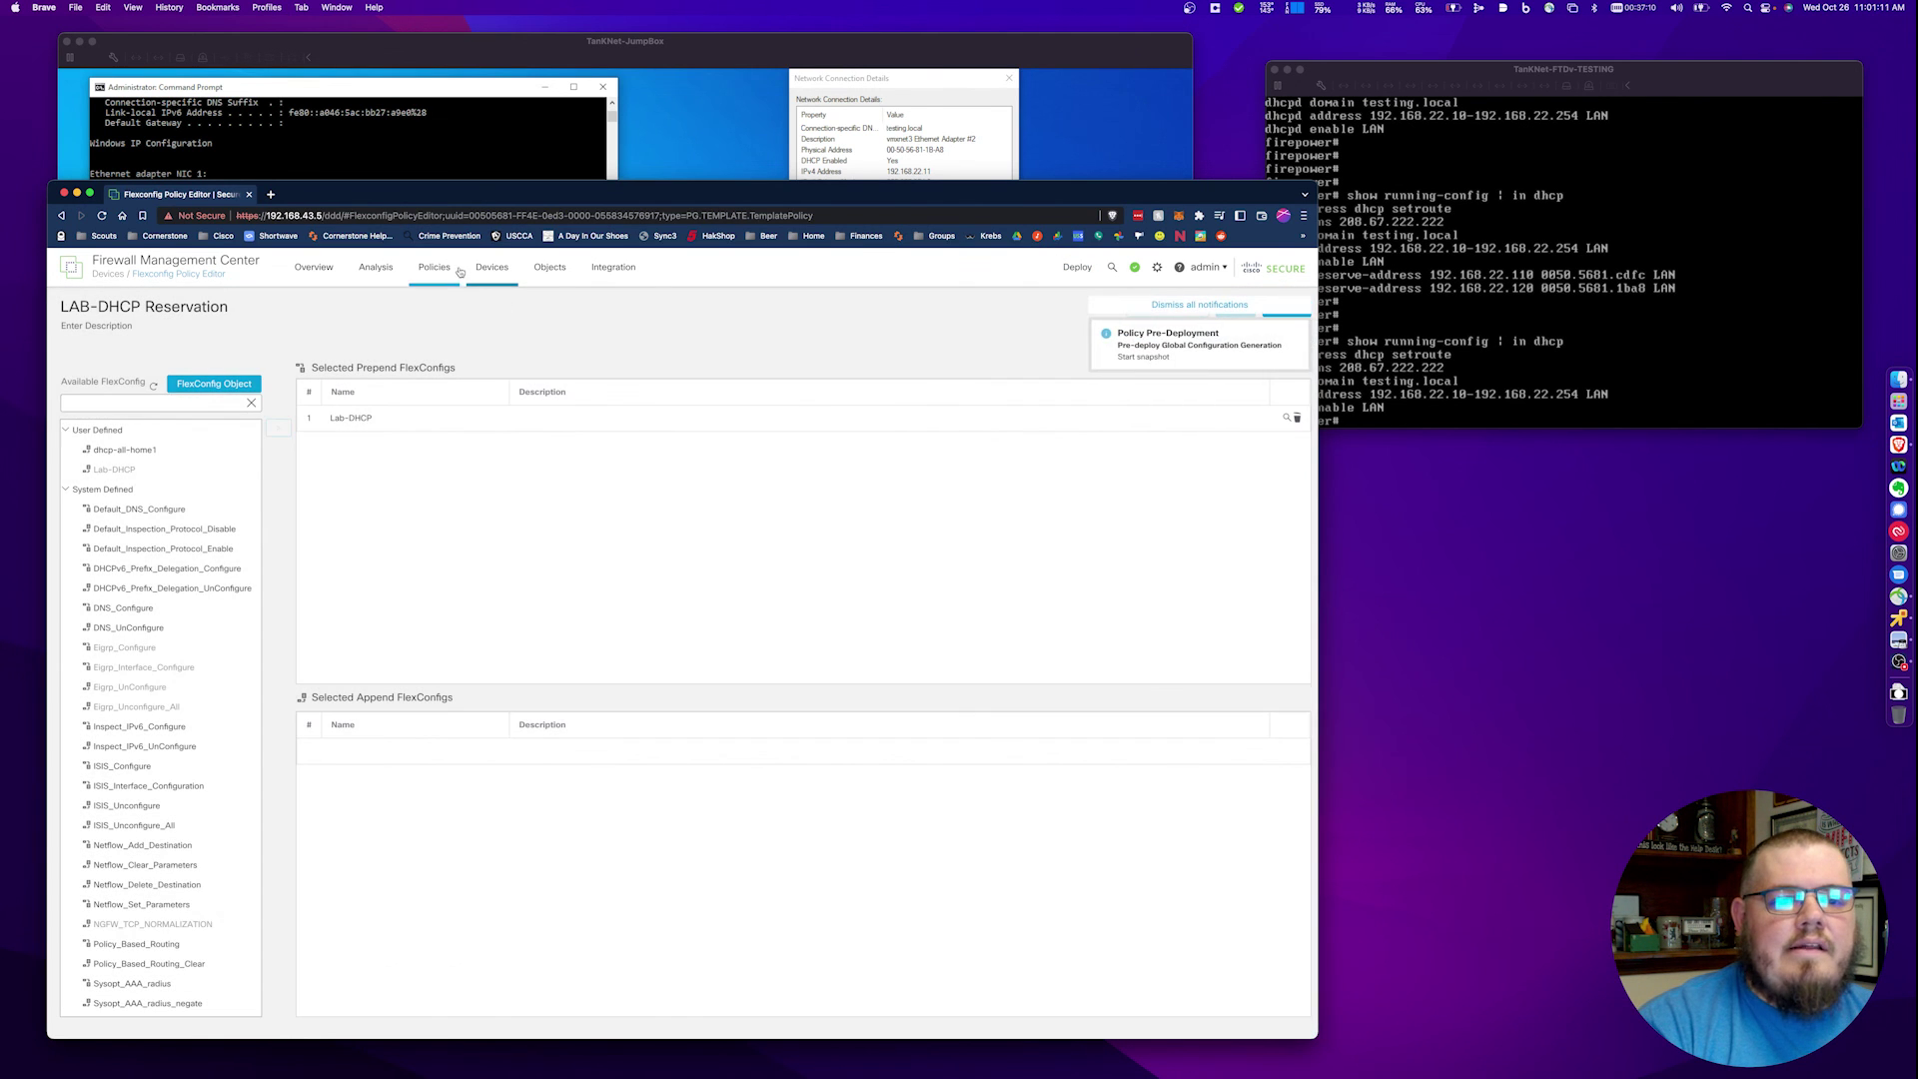
- Return to the FlexConfig policy list to verify LAB-DHCP Reservation targets 0 devices
mouse_move(492, 270)
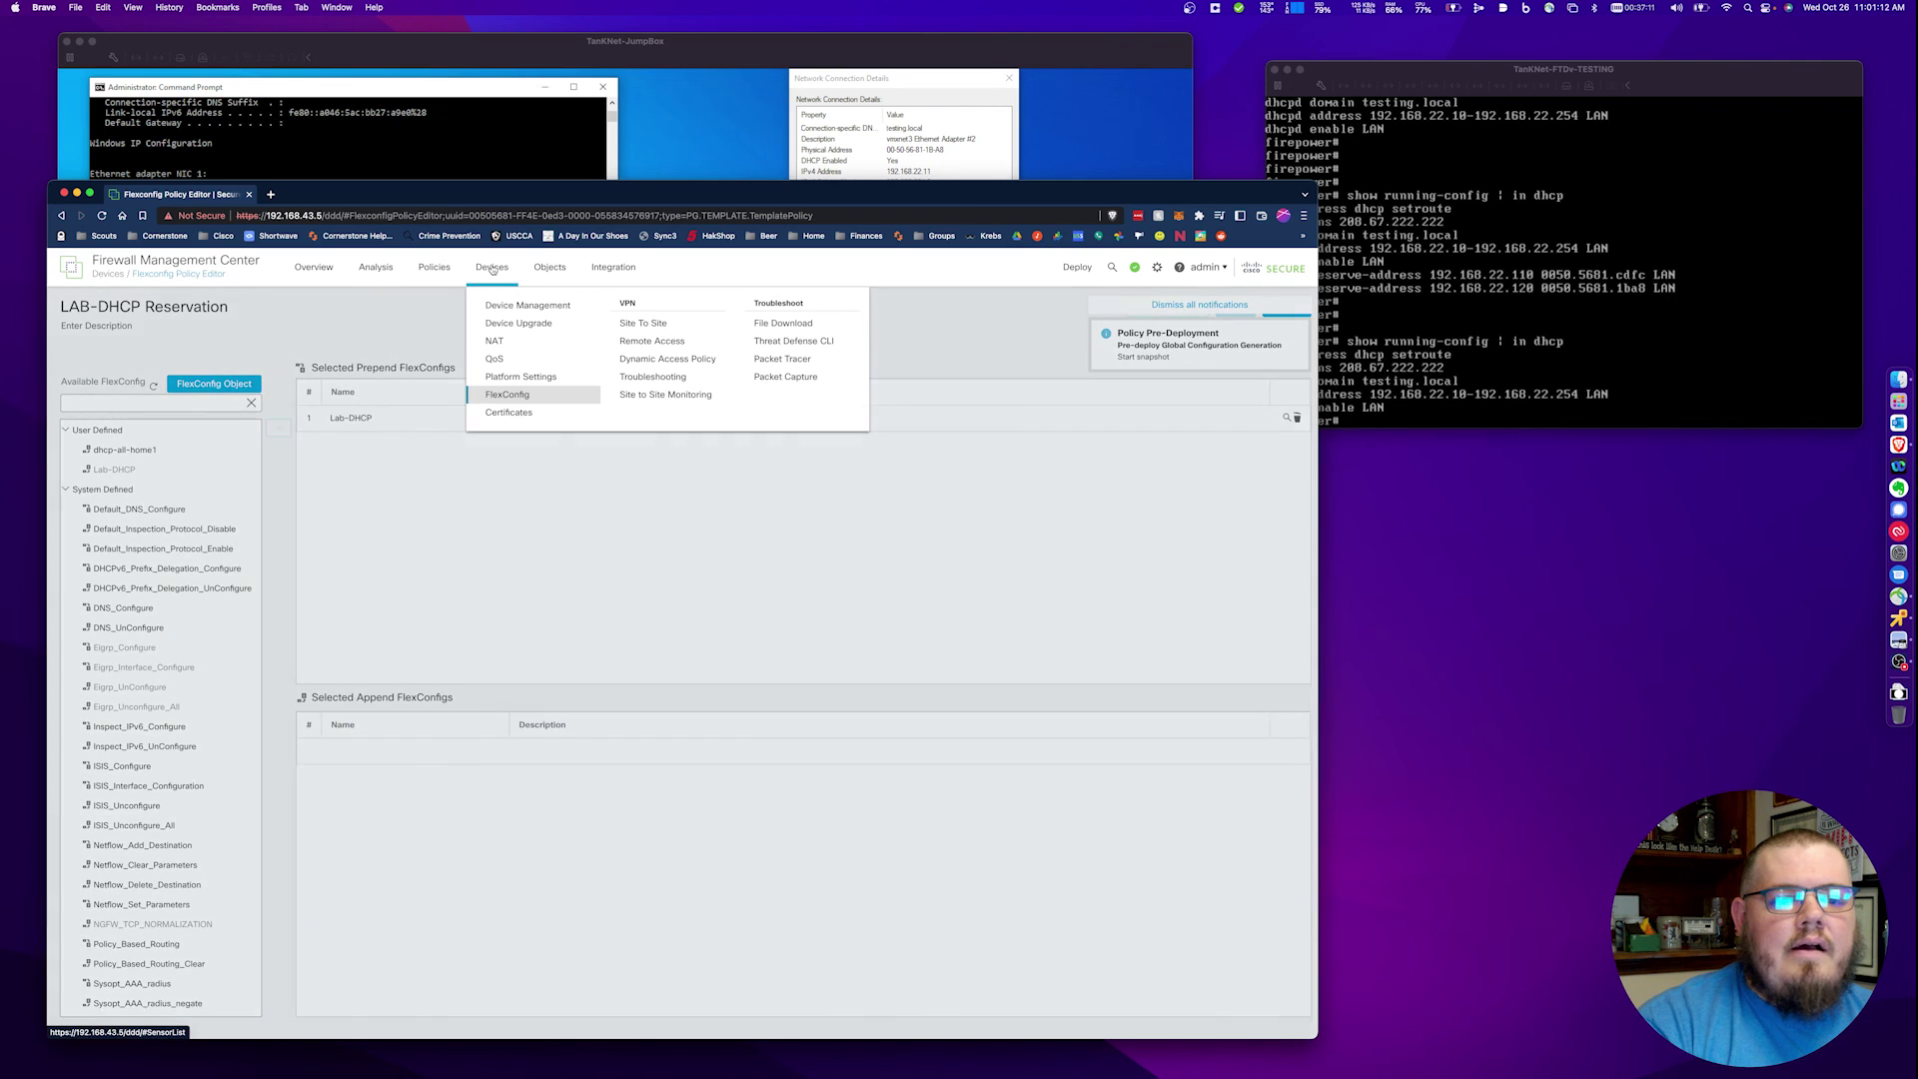
left_click(516, 400)
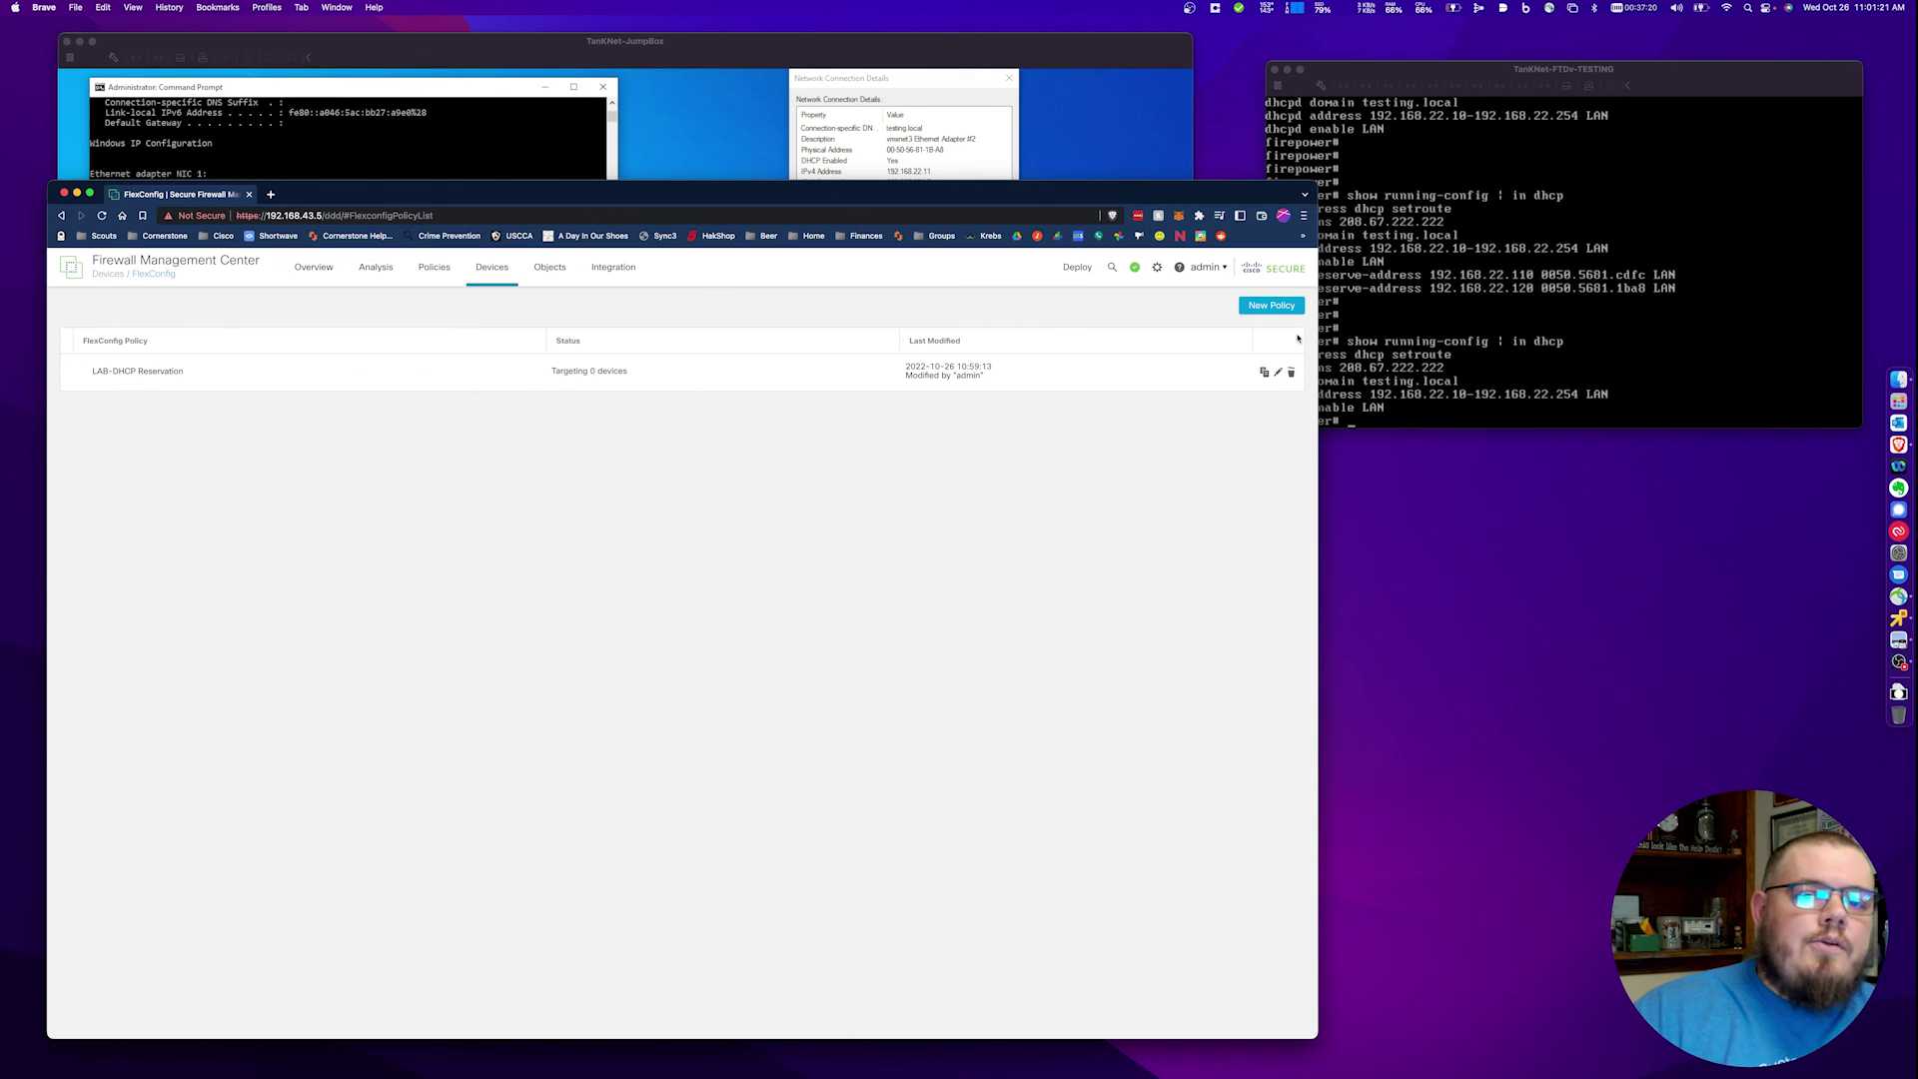
mouse_move(1296, 338)
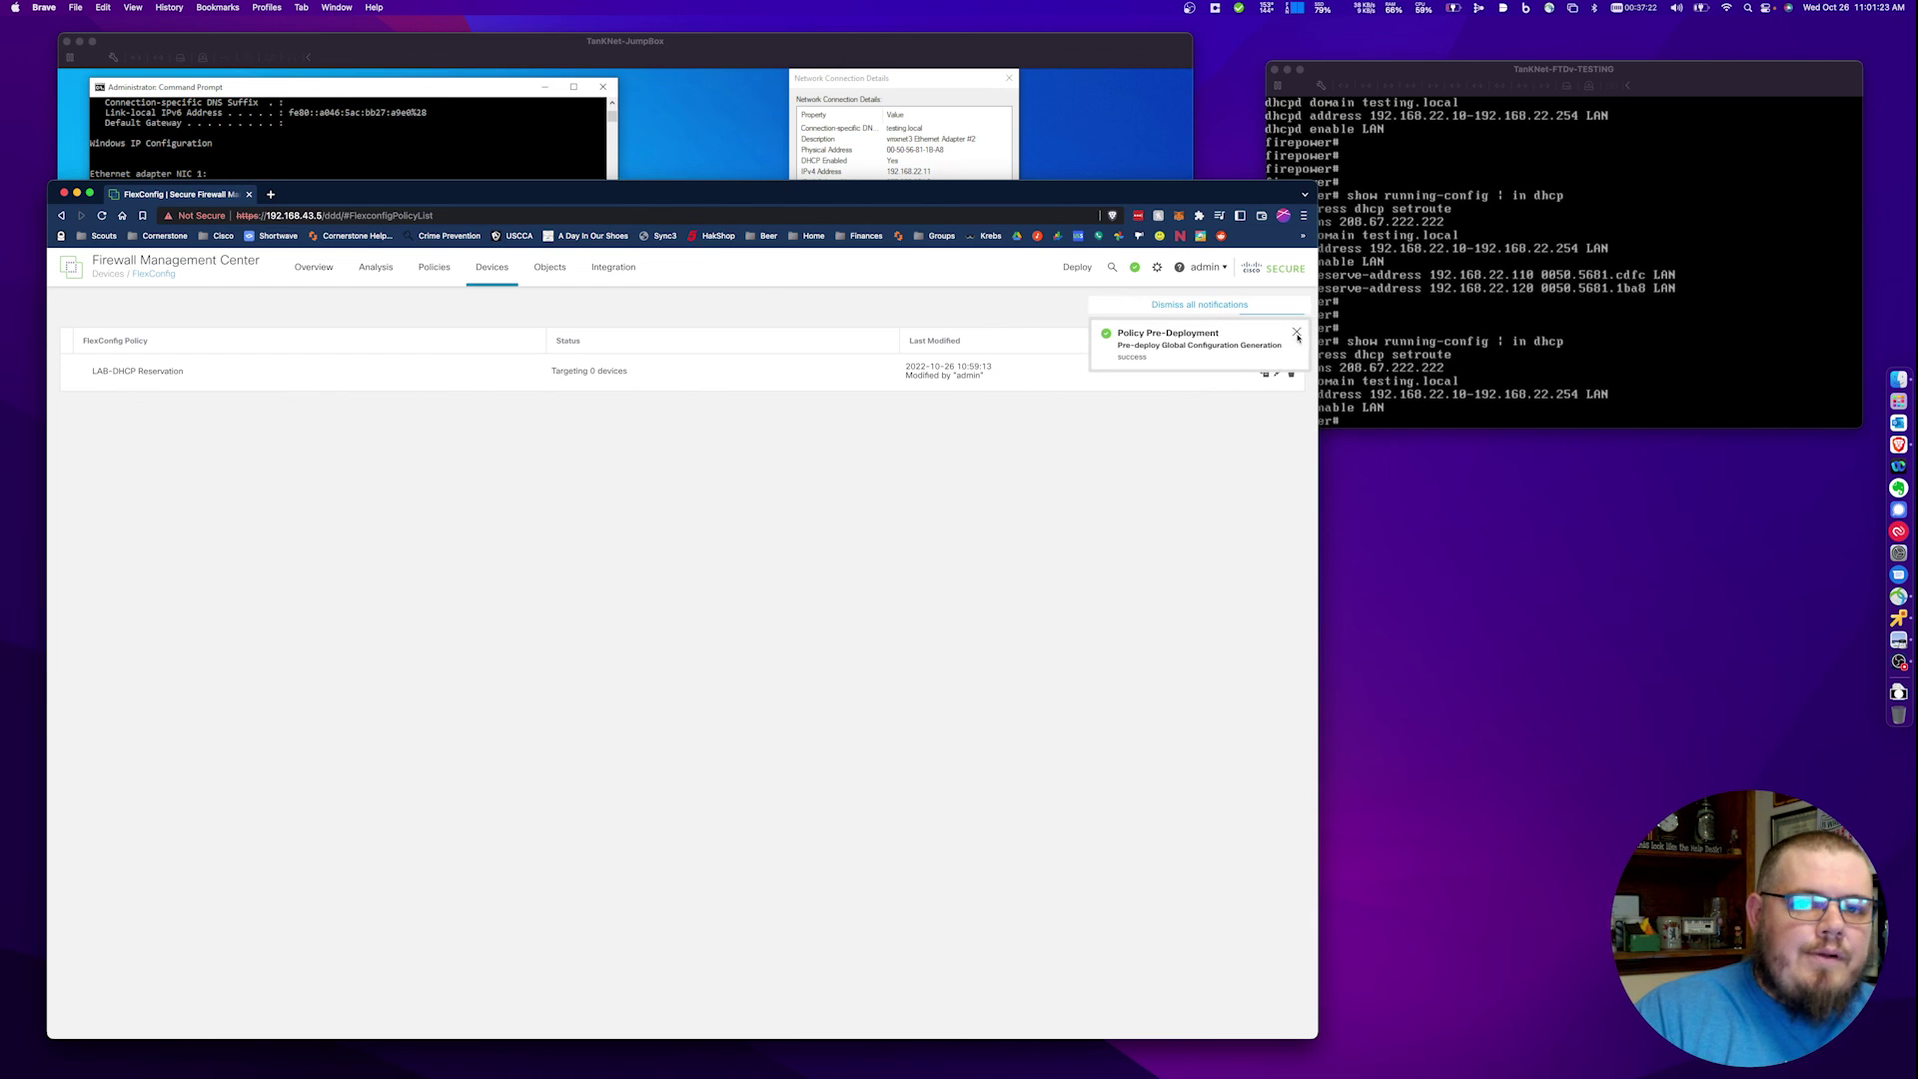